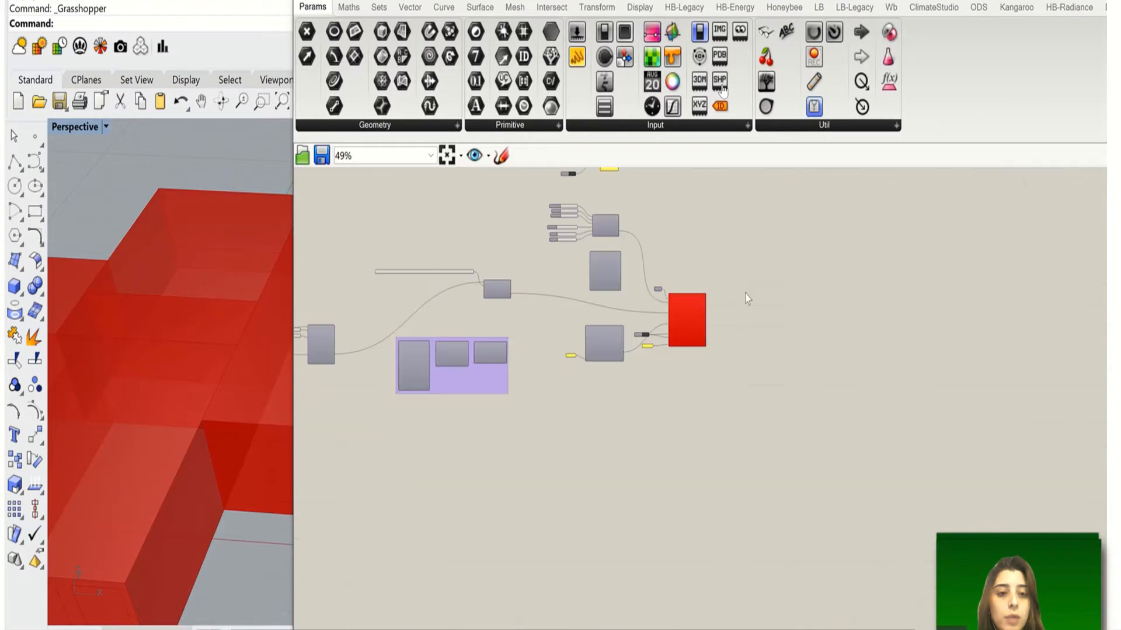
Remove the daylightIllumSetPt_ slider set to 350 from the Honeybee_Set EnergyPlus Zone Thresholds component.
scroll(781, 311, down, 4)
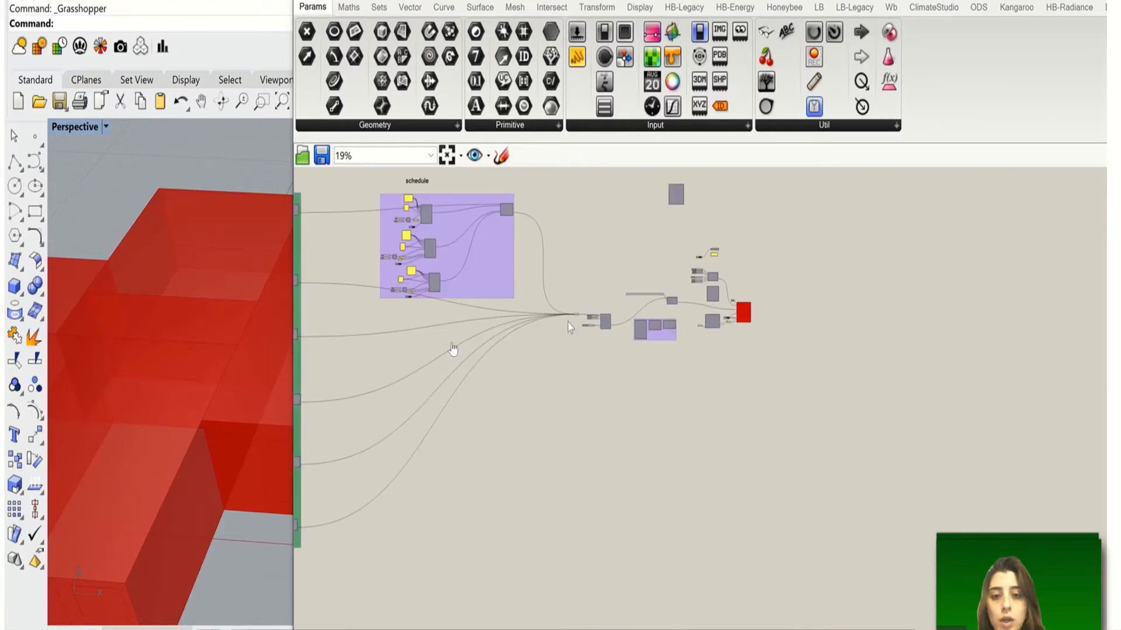
scroll(611, 329, up, 3)
scroll(613, 334, up, 6)
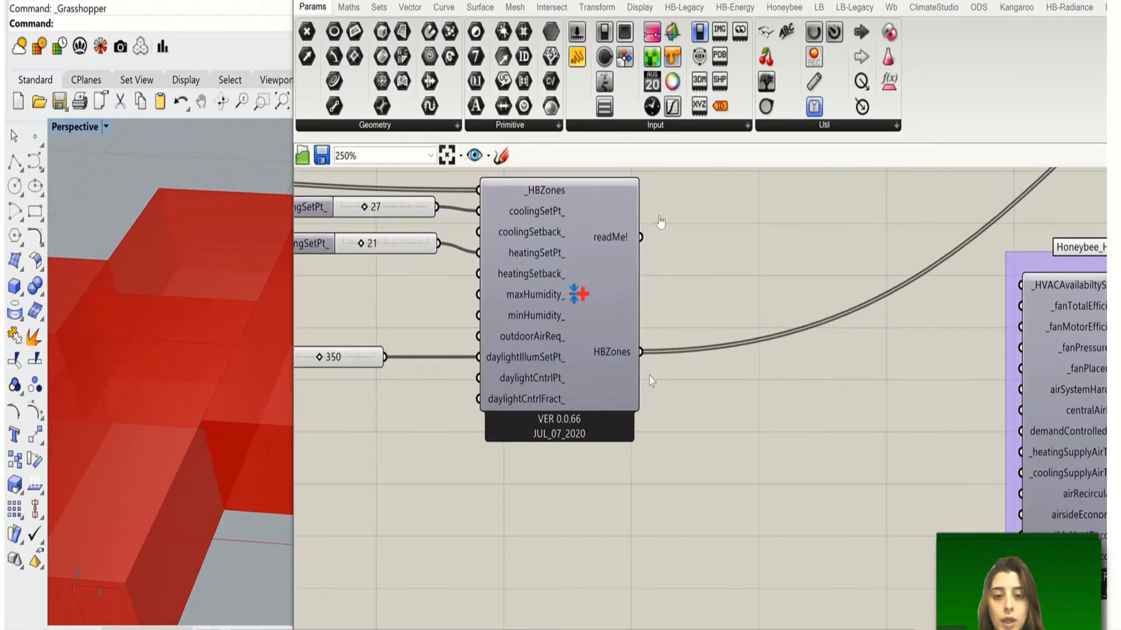
scroll(643, 260, up, 1)
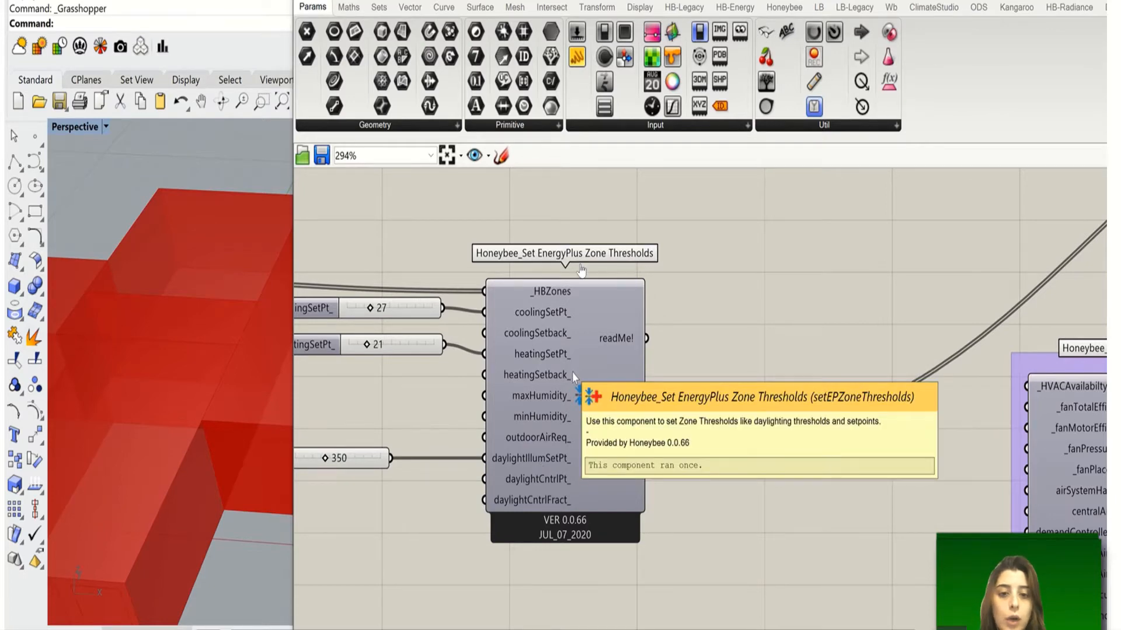
scroll(610, 262, down, 3)
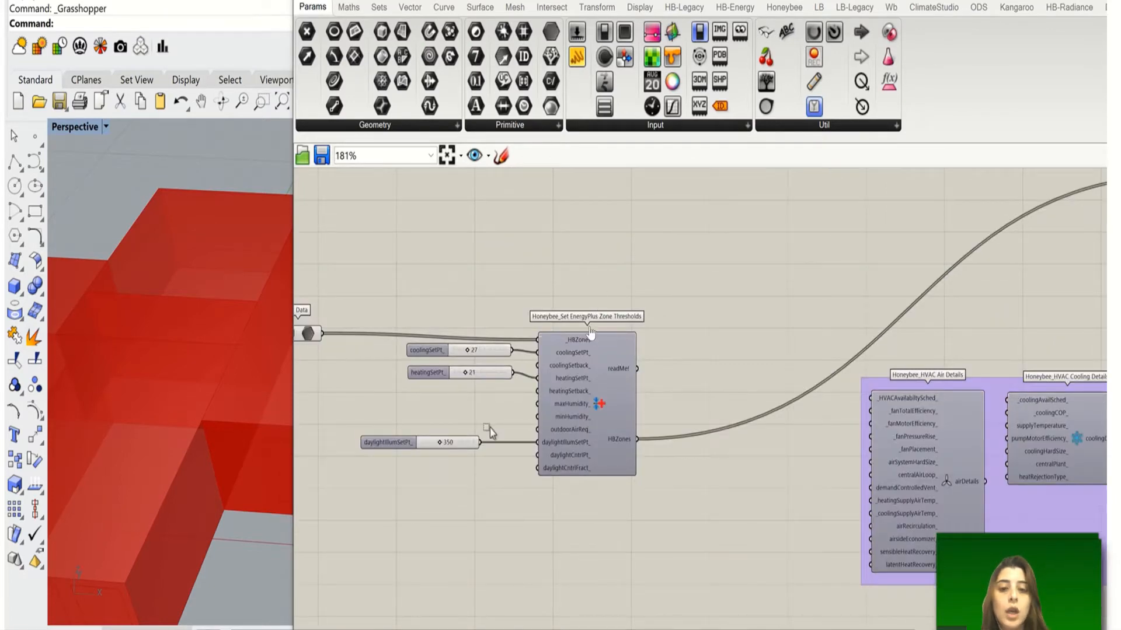
drag(489, 429, 409, 529)
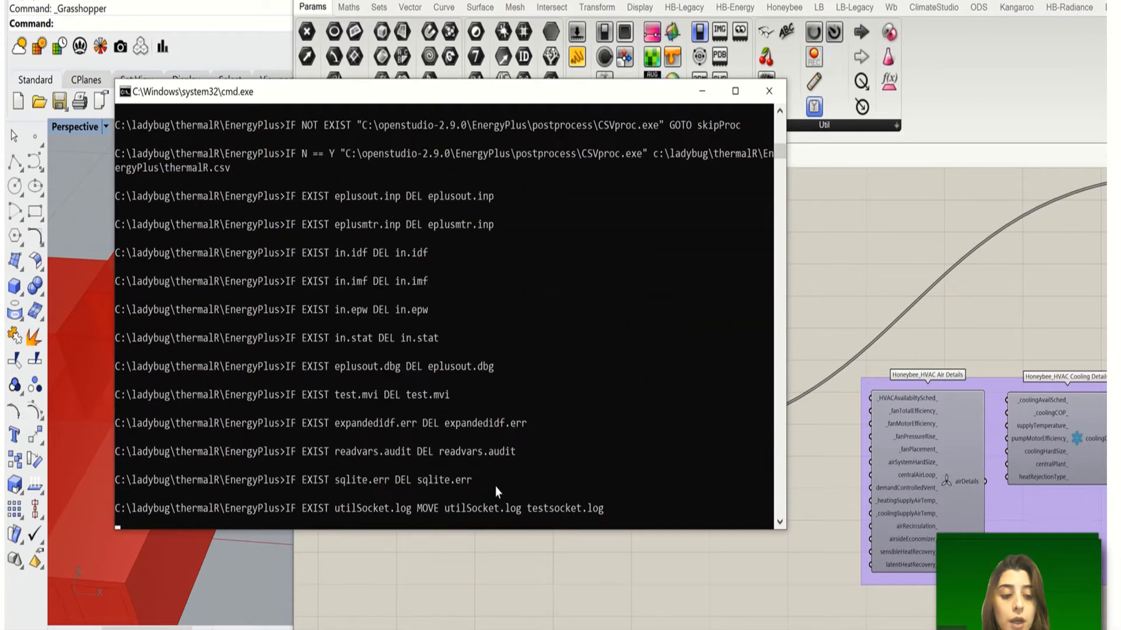
Open and read the error messages on the Honeybee_Run Energy Simulation component.
scroll(483, 429, down, 5)
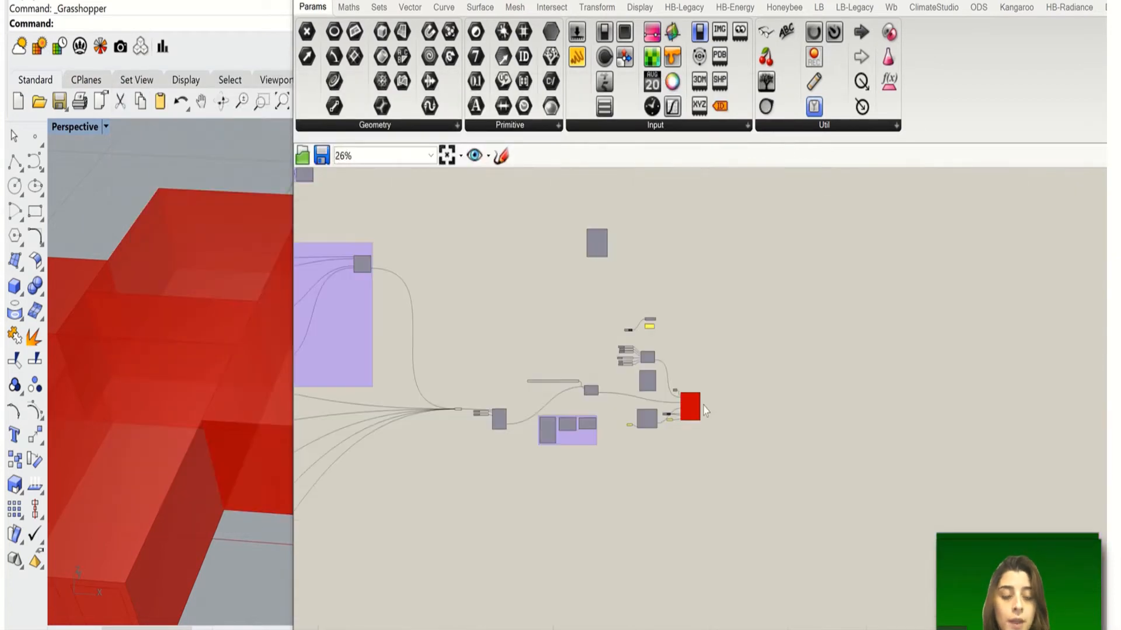
scroll(607, 385, up, 10)
scroll(614, 372, up, 5)
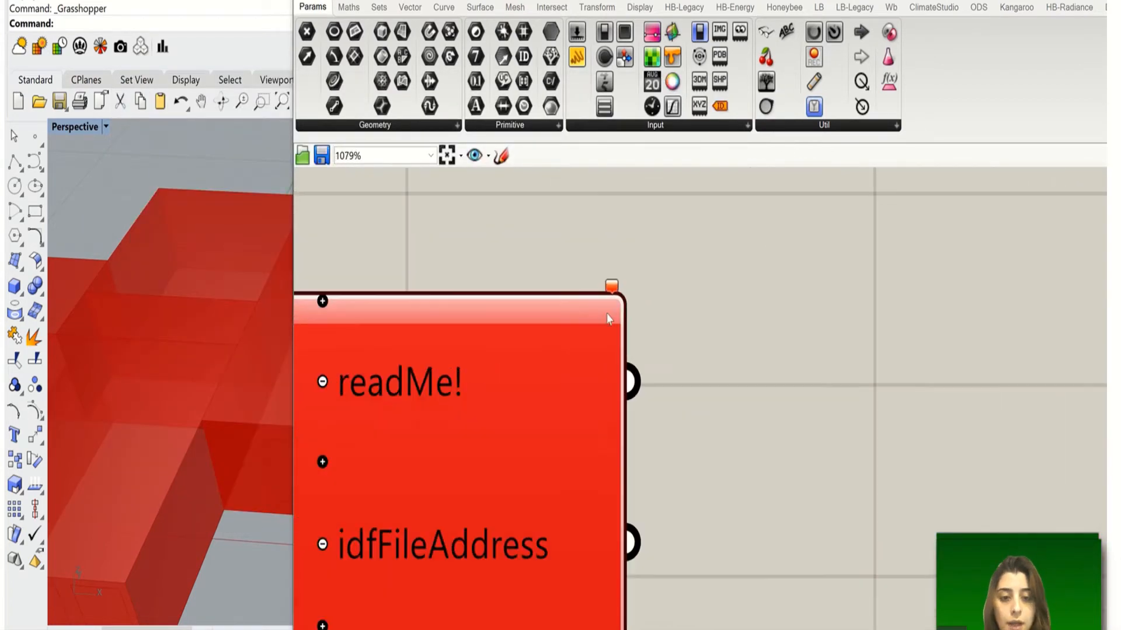
click(611, 292)
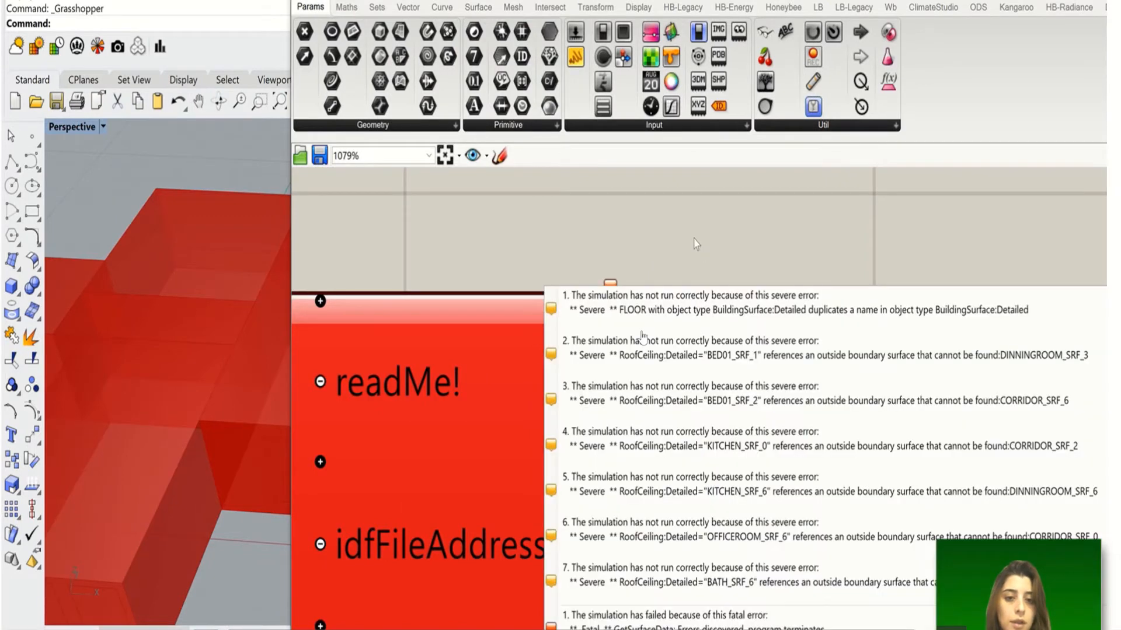
scroll(708, 264, down, 4)
scroll(825, 342, down, 12)
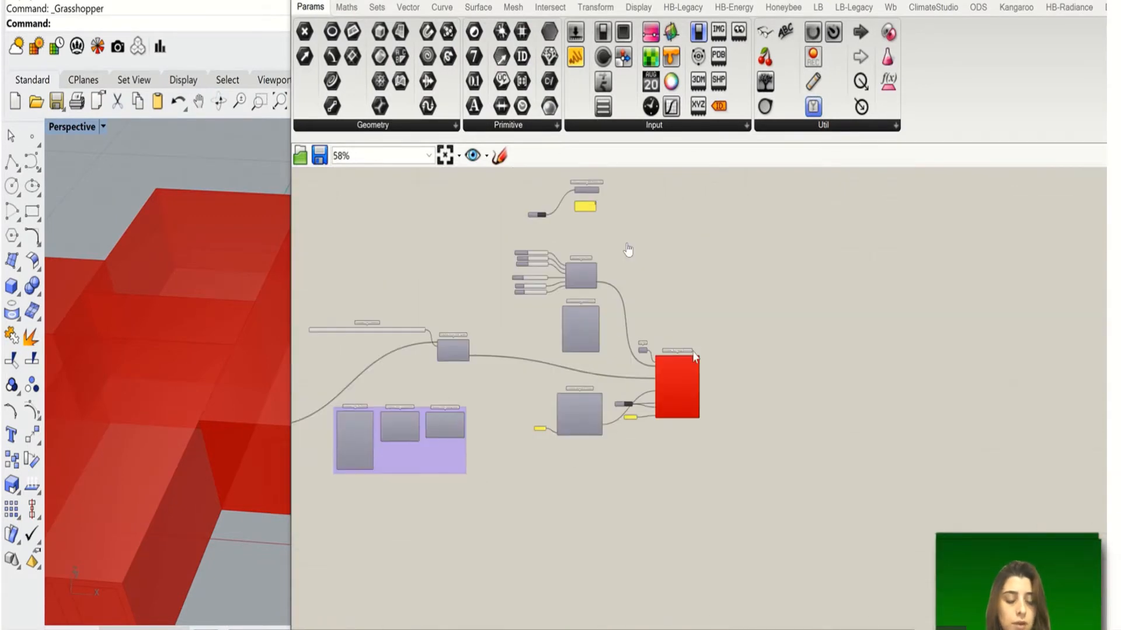
Check the inputs of the Honeybee_Set EnergyPlus Zone Thresholds component, including the description of minHumidity_.
scroll(628, 250, up, 12)
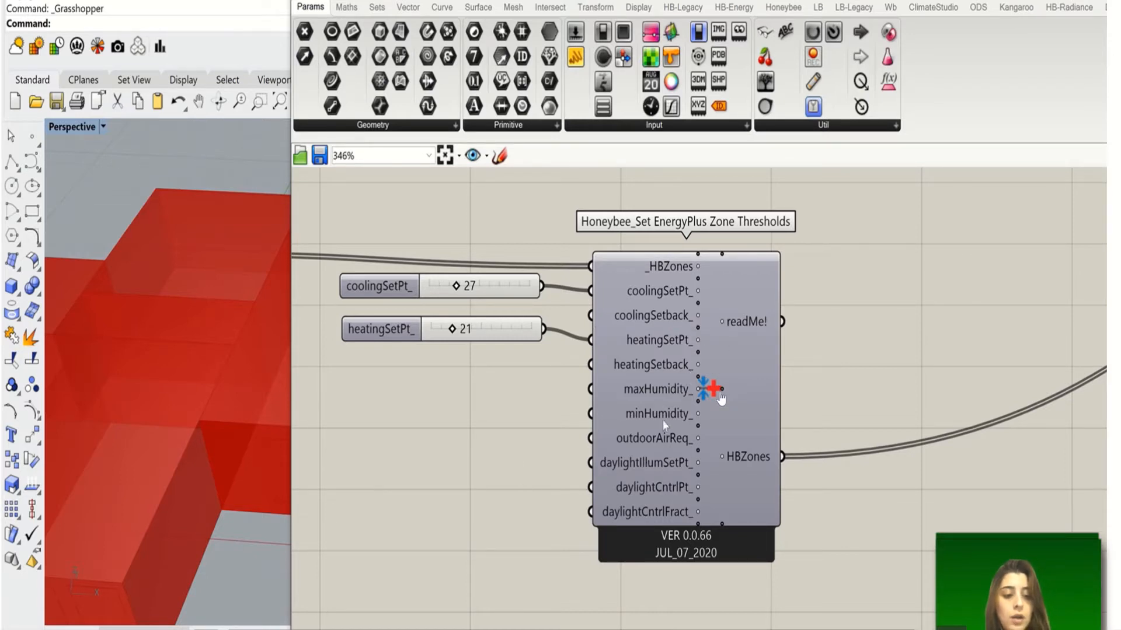
mouse_move(663, 423)
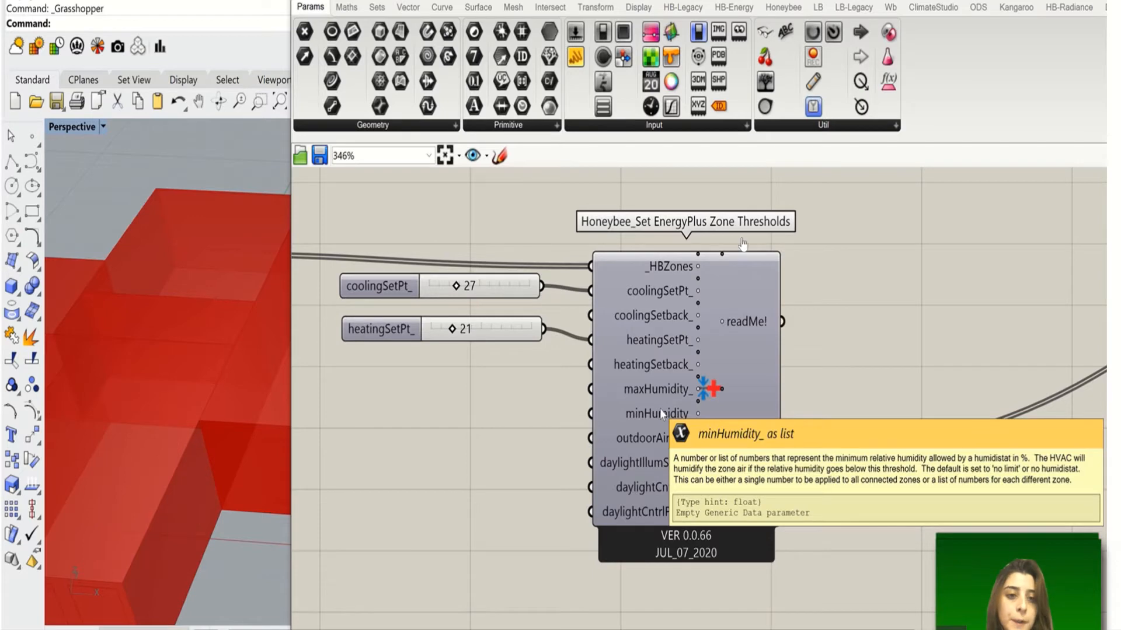
scroll(729, 451, down, 2)
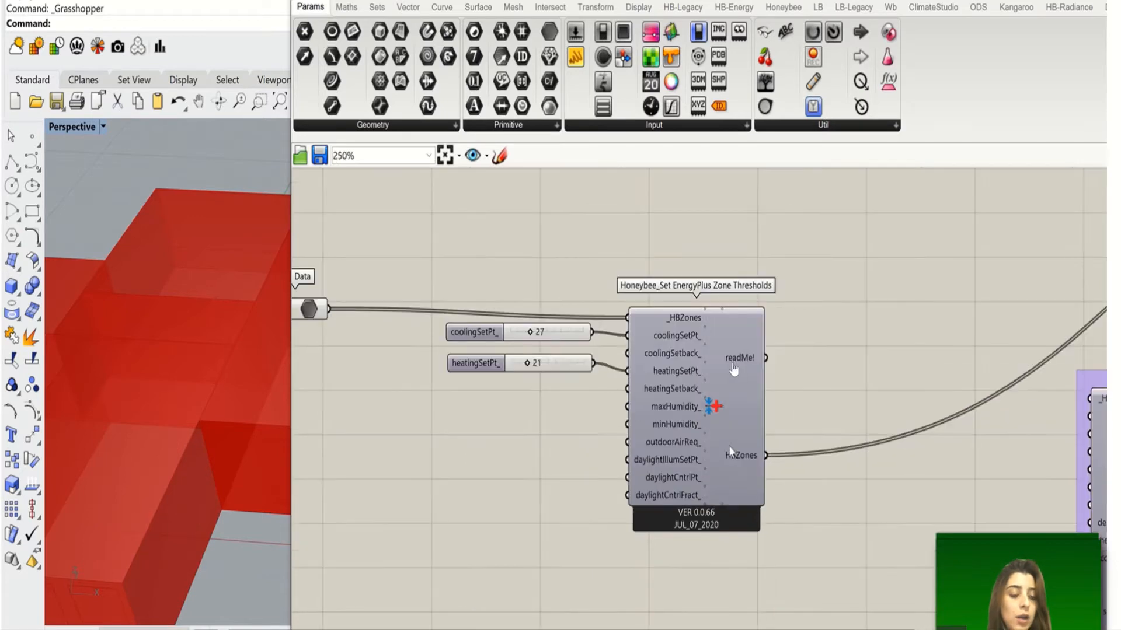
mouse_move(730, 451)
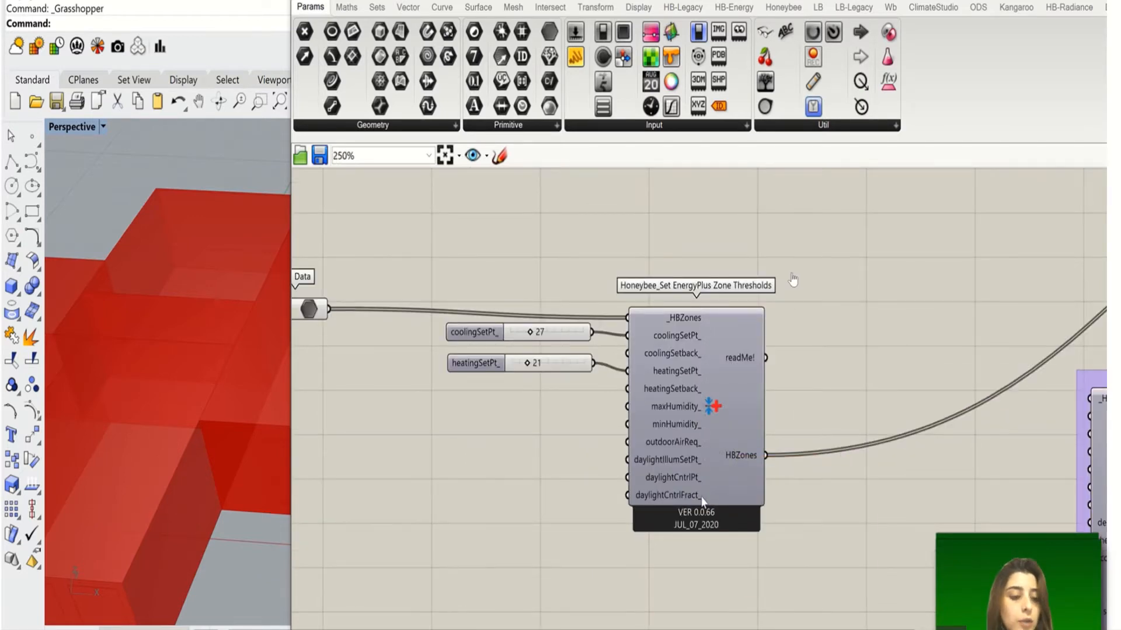
Examine one zone's components in the green Load group, including its lighting density and people density inputs.
scroll(882, 424, down, 5)
scroll(882, 425, down, 3)
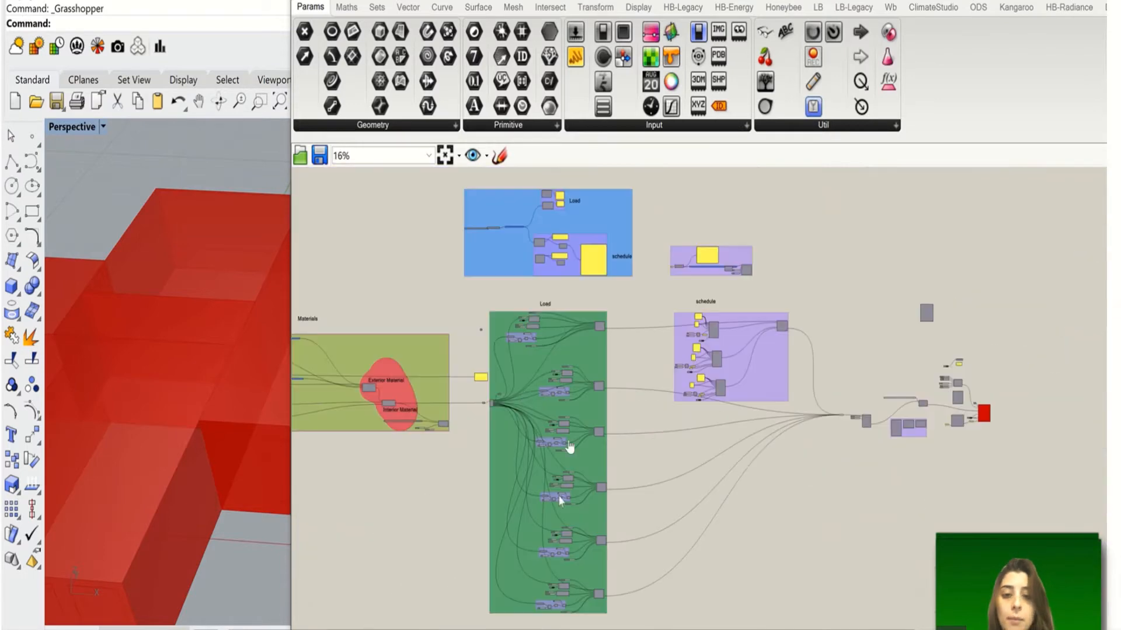
scroll(555, 326, up, 8)
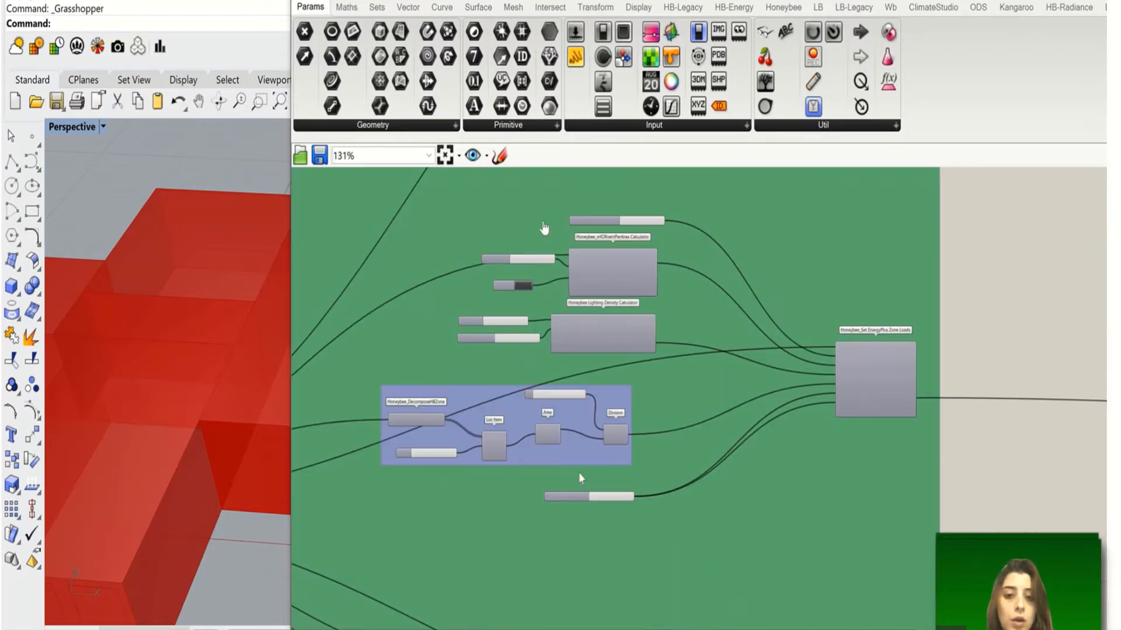
scroll(575, 287, down, 2)
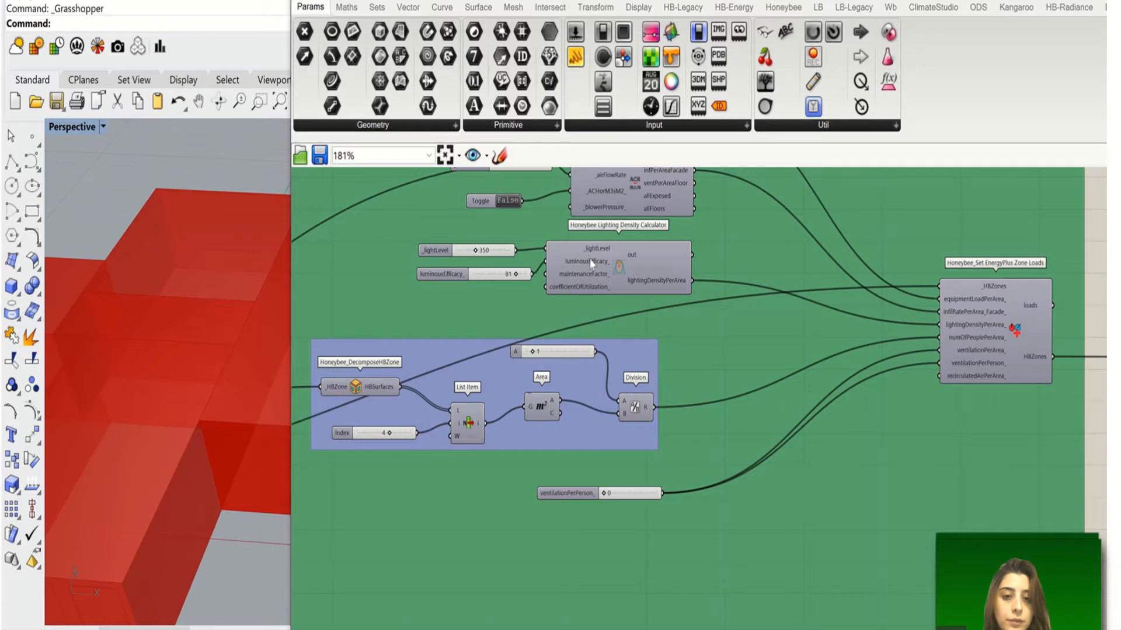
Return to the Honeybee_Run Energy Simulation component and check its error list again.
scroll(593, 418, down, 10)
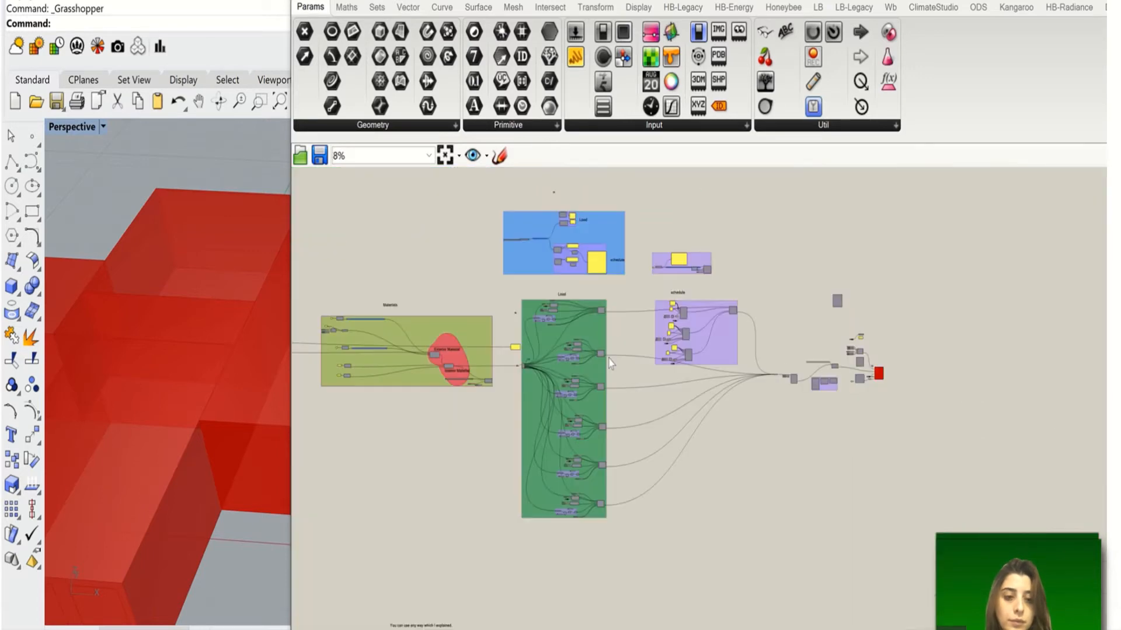
scroll(789, 365, up, 12)
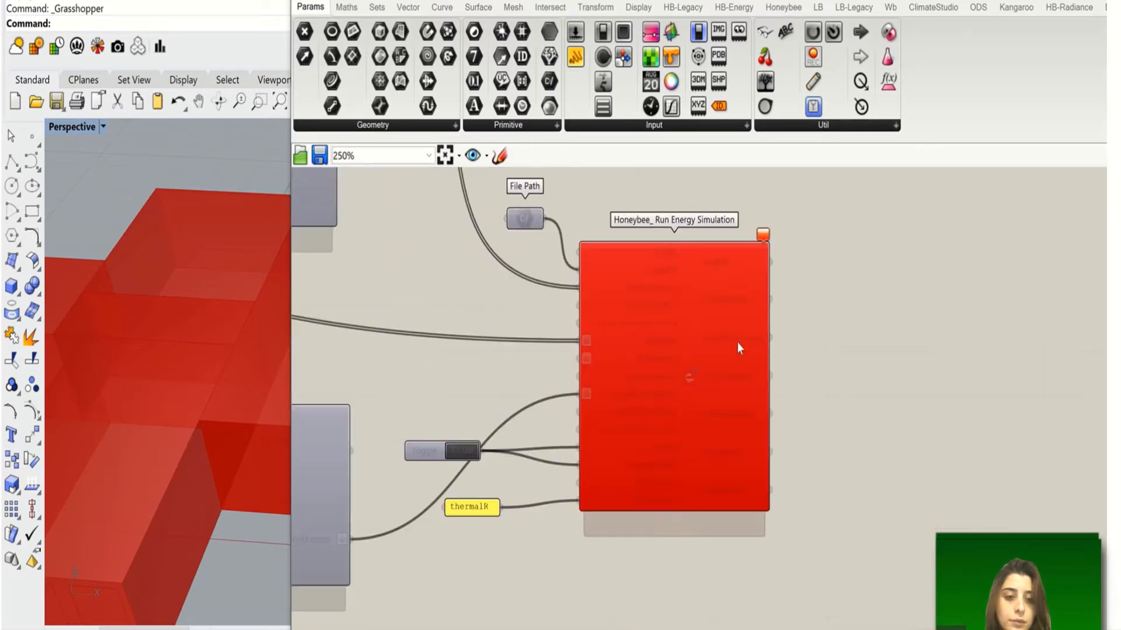
click(767, 219)
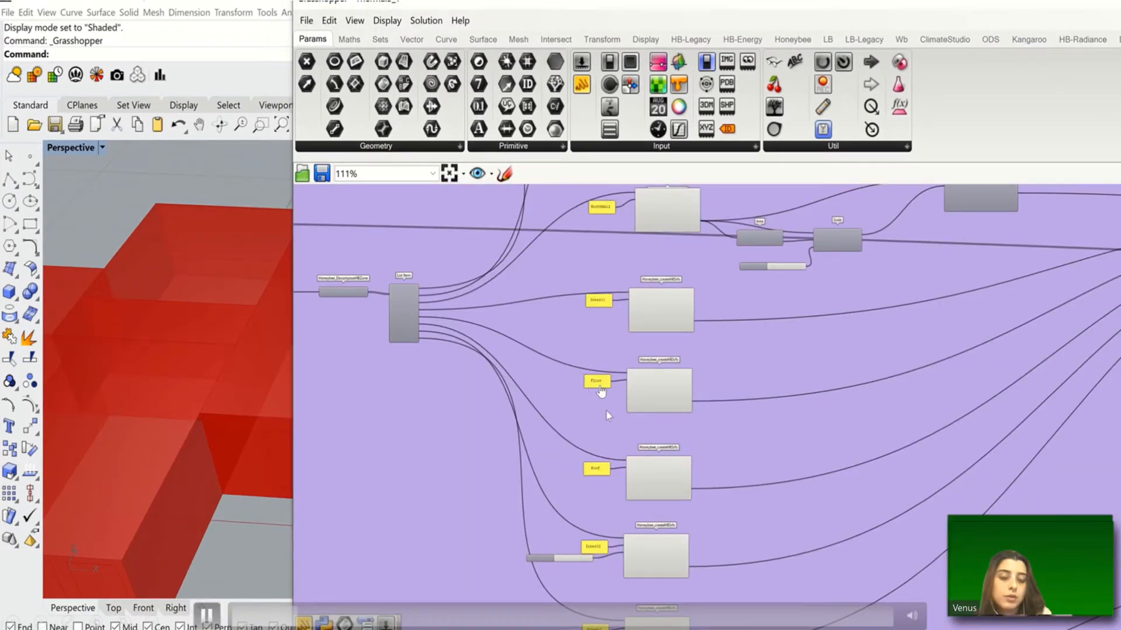
Compare the surface names and types feeding the Honeybee_createHBSrfs components in the purple zoning group.
scroll(666, 274, down, 5)
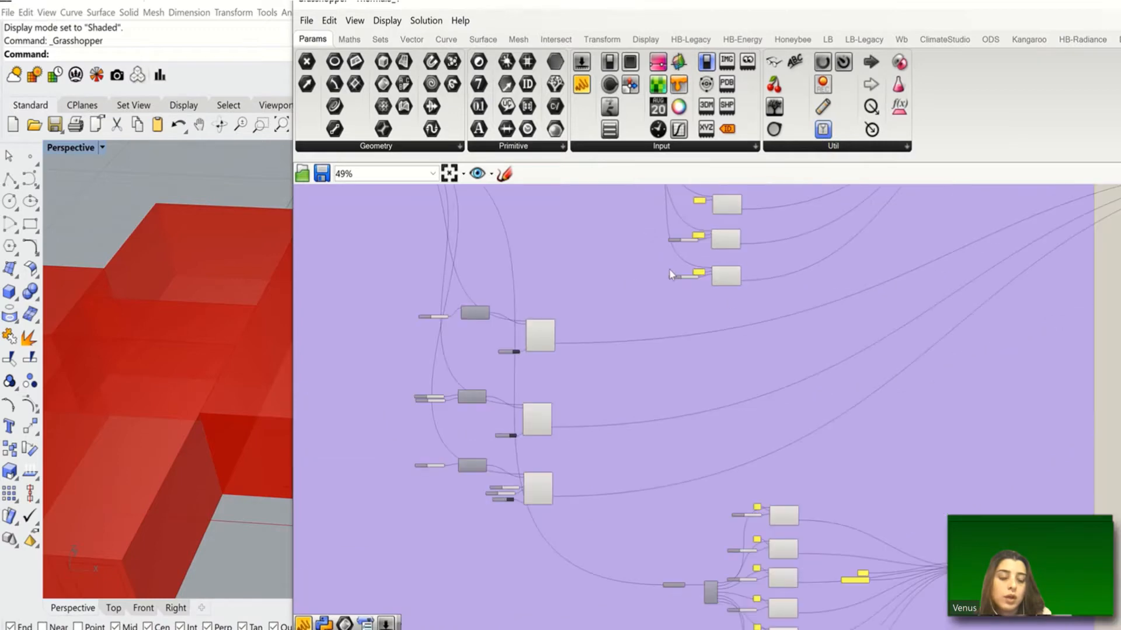
scroll(671, 275, down, 3)
scroll(743, 482, up, 9)
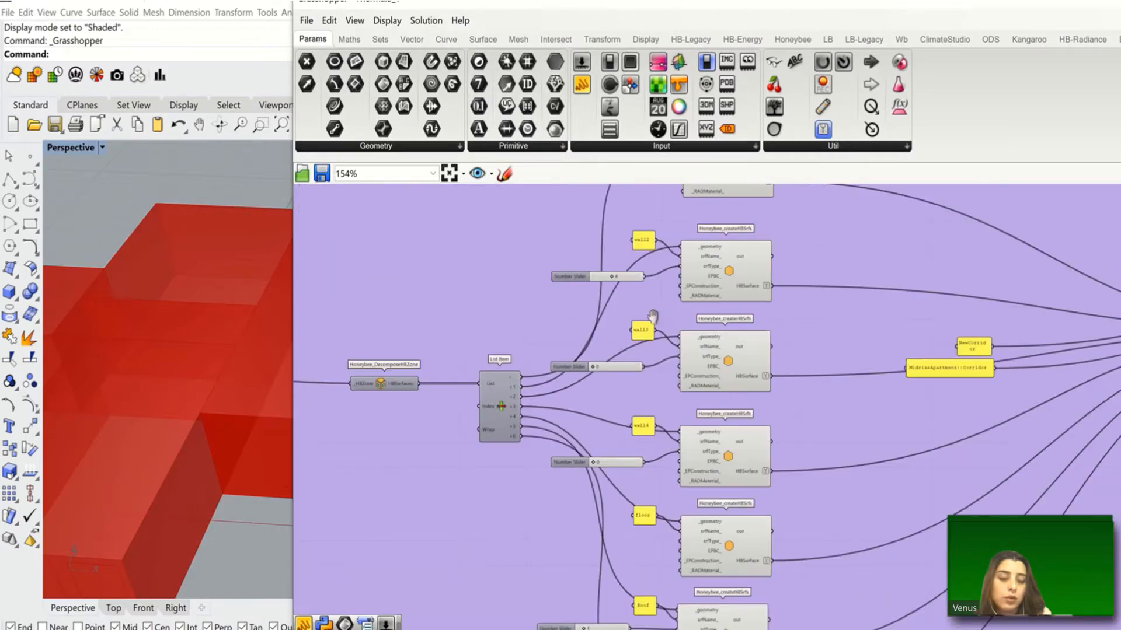
right_drag(653, 316, 653, 308)
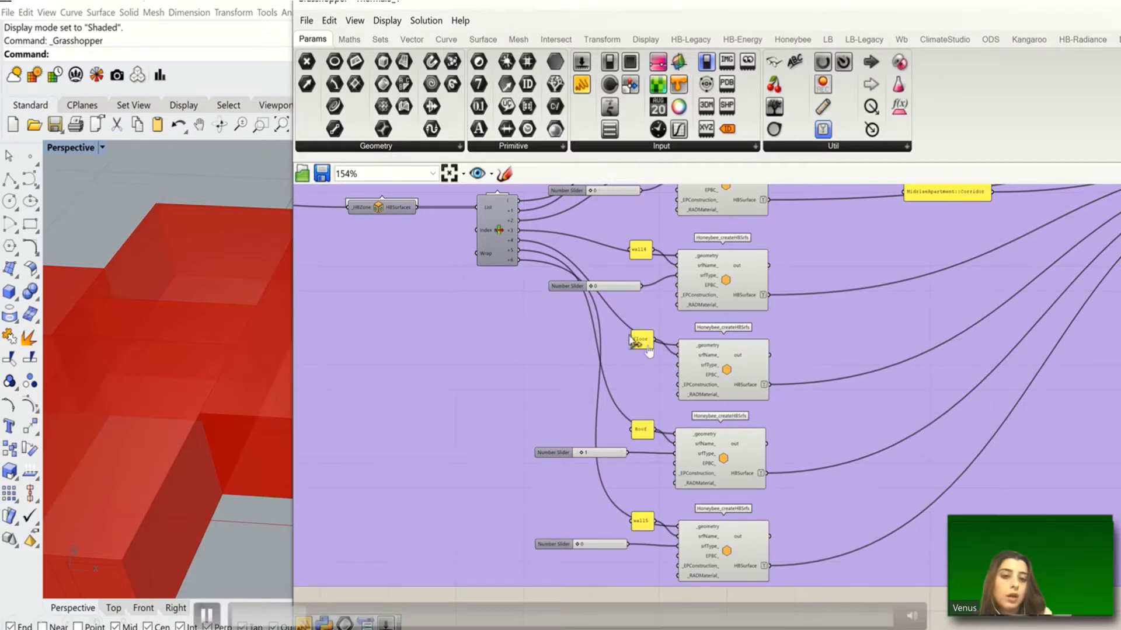
scroll(629, 404, down, 10)
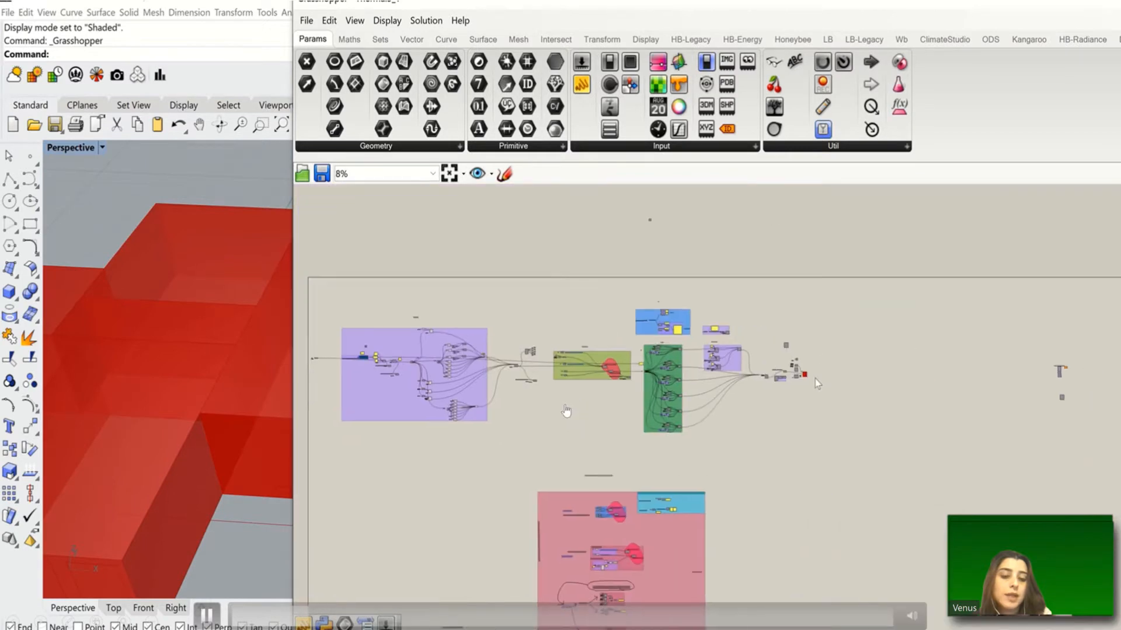
Review the severe errors listed on the energy simulation component for surface names and boundary references.
scroll(815, 379, up, 10)
scroll(717, 325, up, 4)
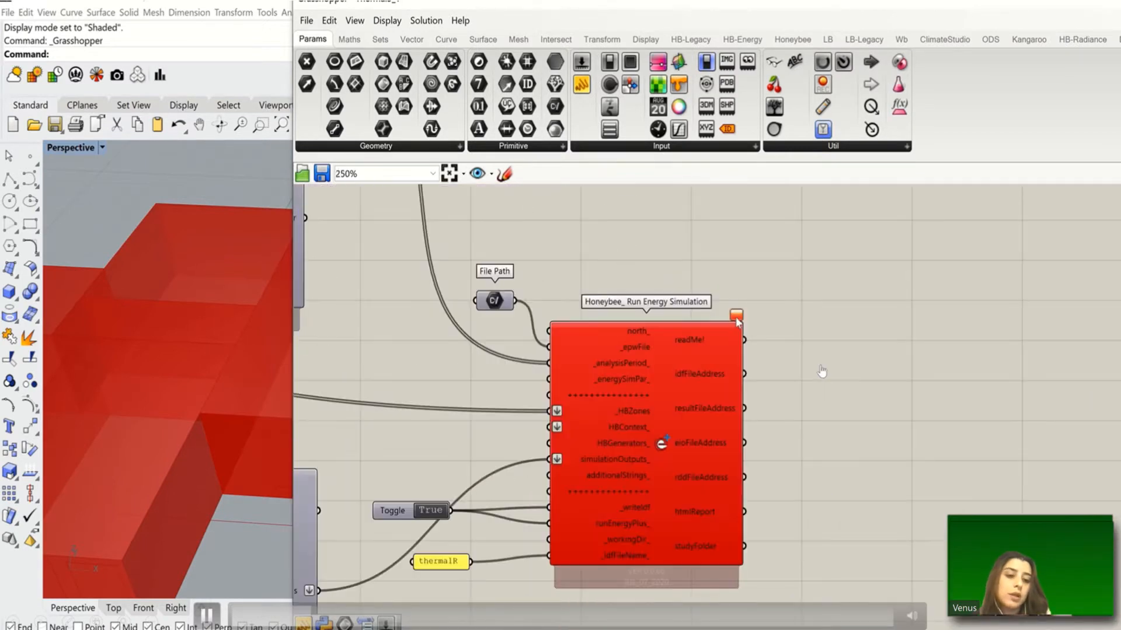
click(740, 319)
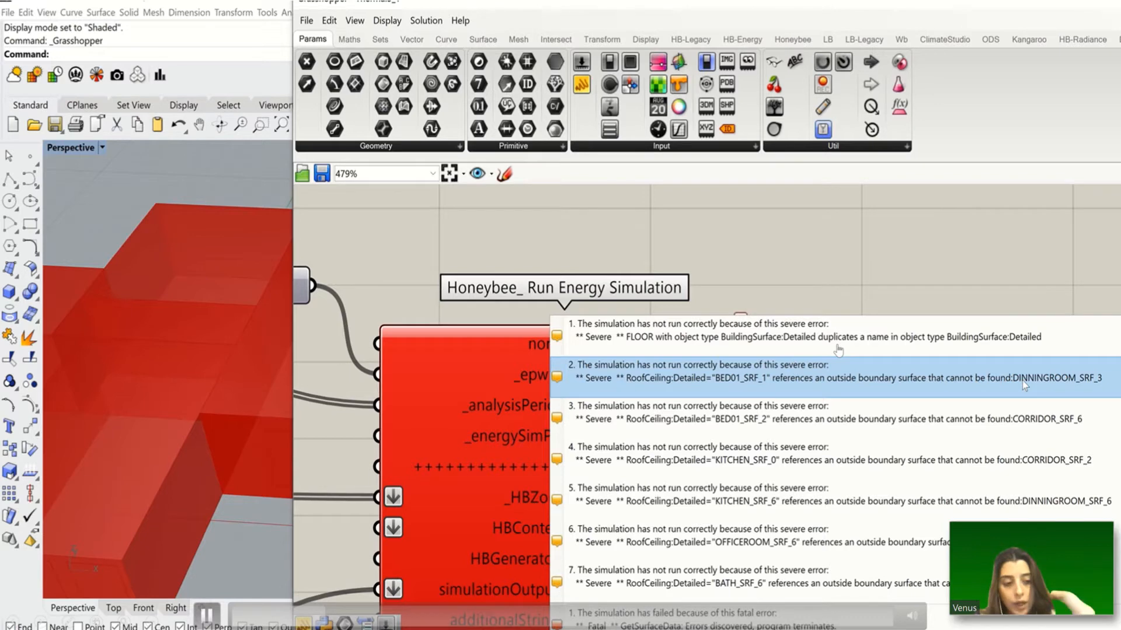
scroll(909, 269, down, 6)
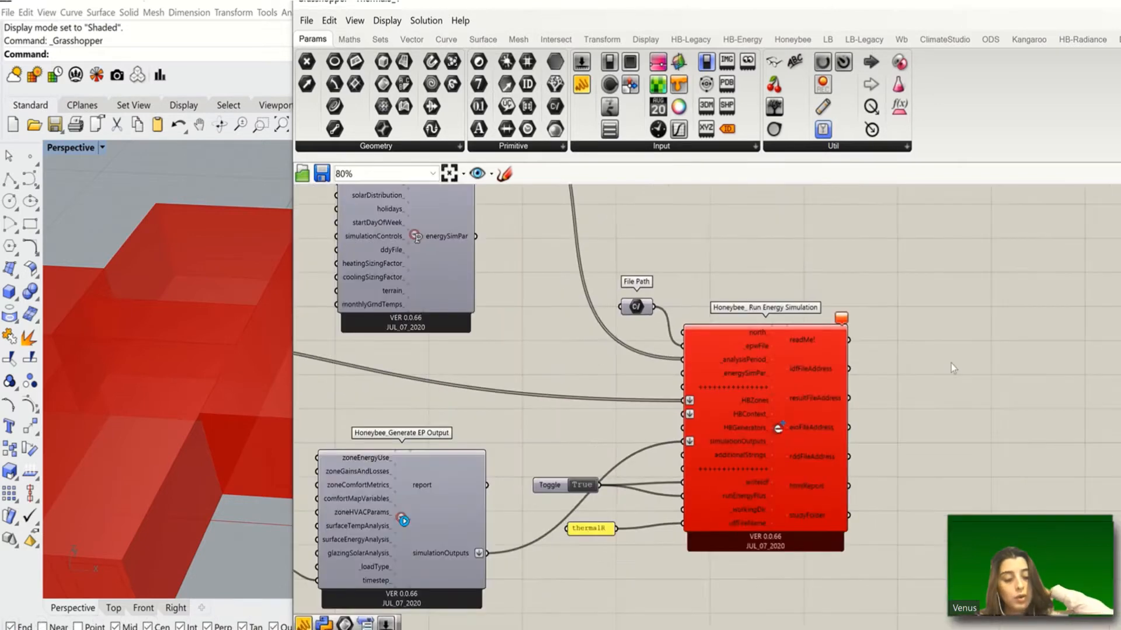
Inspect the Honeybee_Glazing based on ratio component and its glazing parameters in the Zoning group.
scroll(961, 379, down, 10)
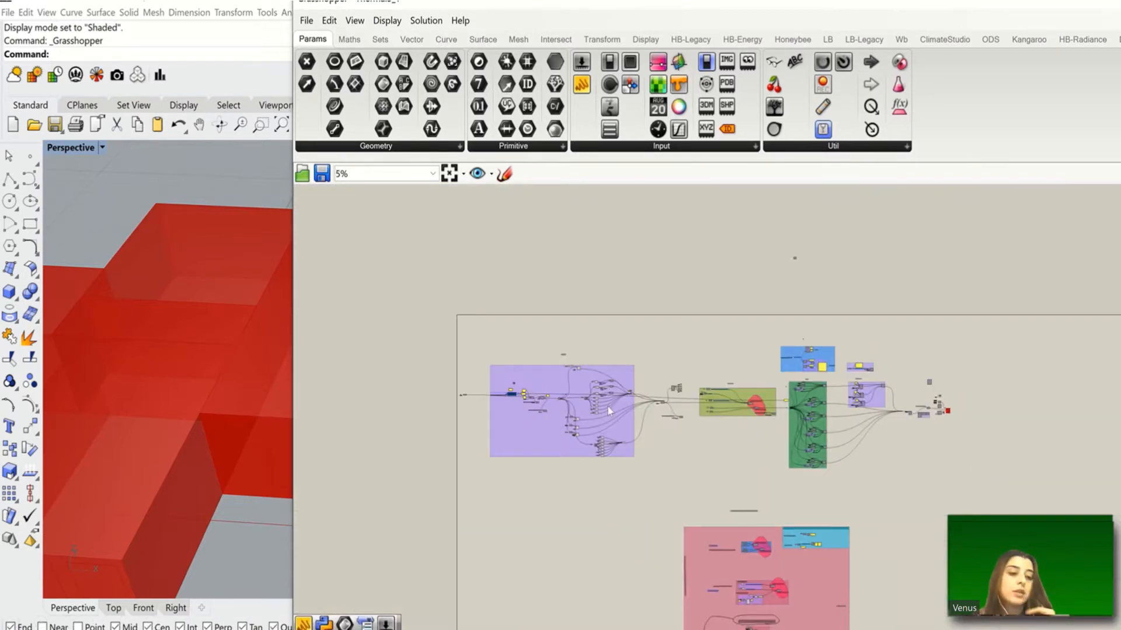
scroll(609, 412, up, 12)
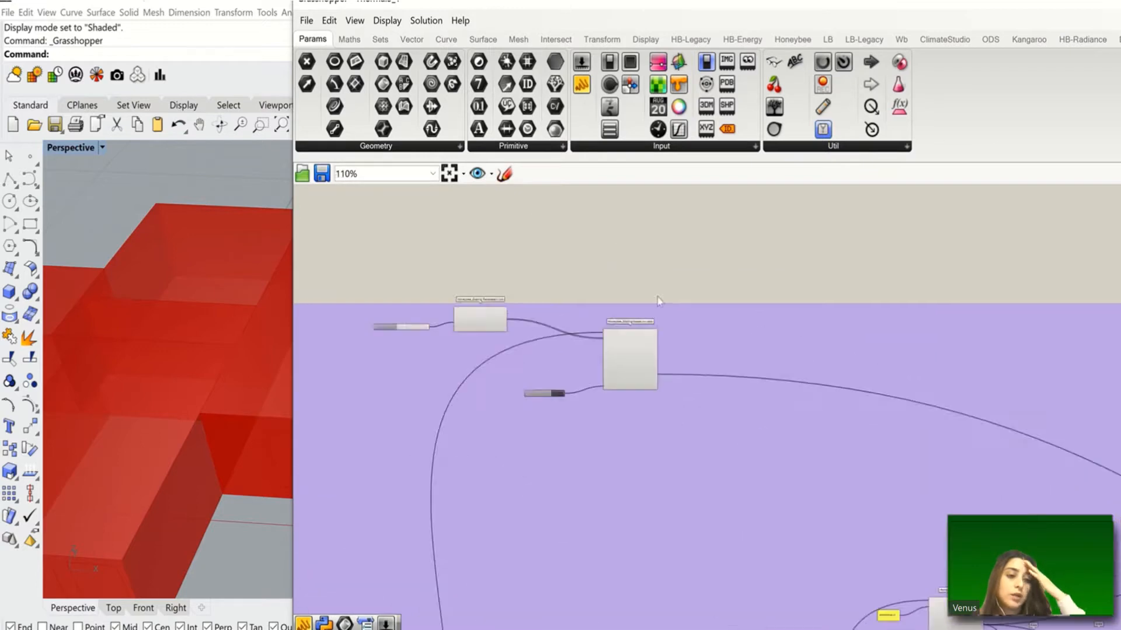
scroll(659, 301, up, 4)
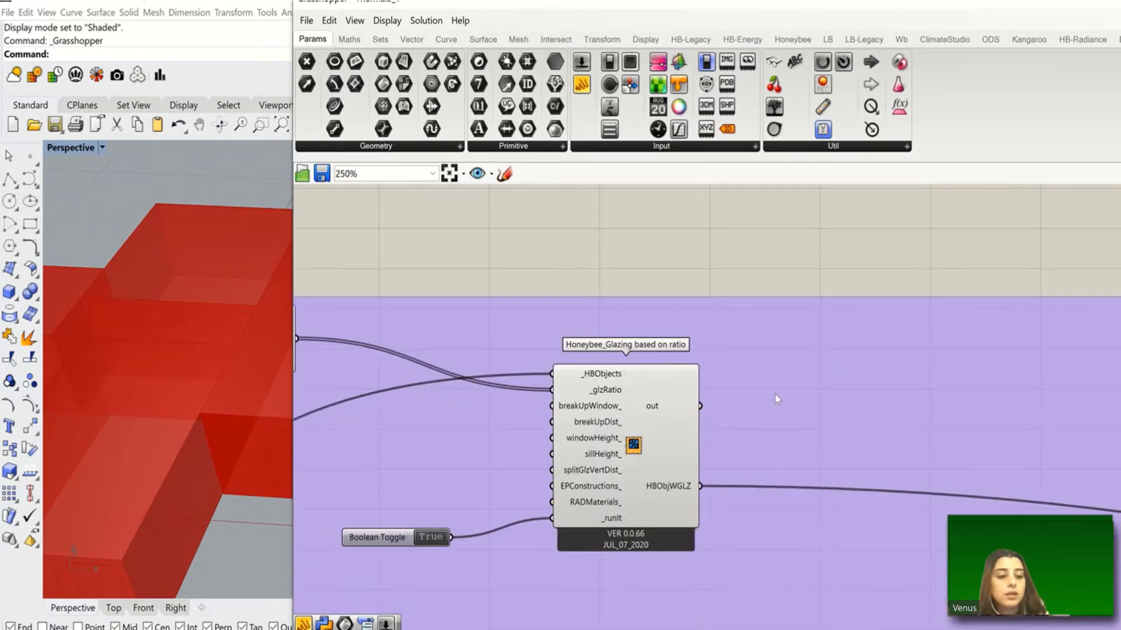
scroll(777, 399, down, 3)
mouse_move(691, 396)
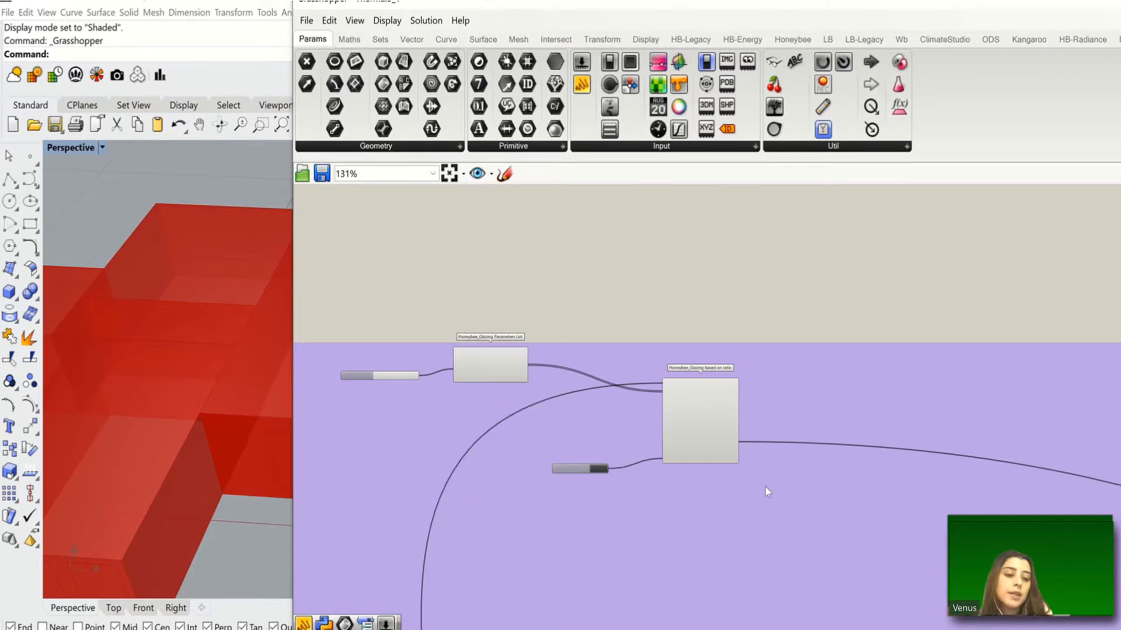
Move the Grasshopper window aside to uncover more of the Rhino Perspective view and its red zones.
scroll(758, 384, down, 3)
scroll(312, 512, down, 2)
right_drag(230, 453, 94, 398)
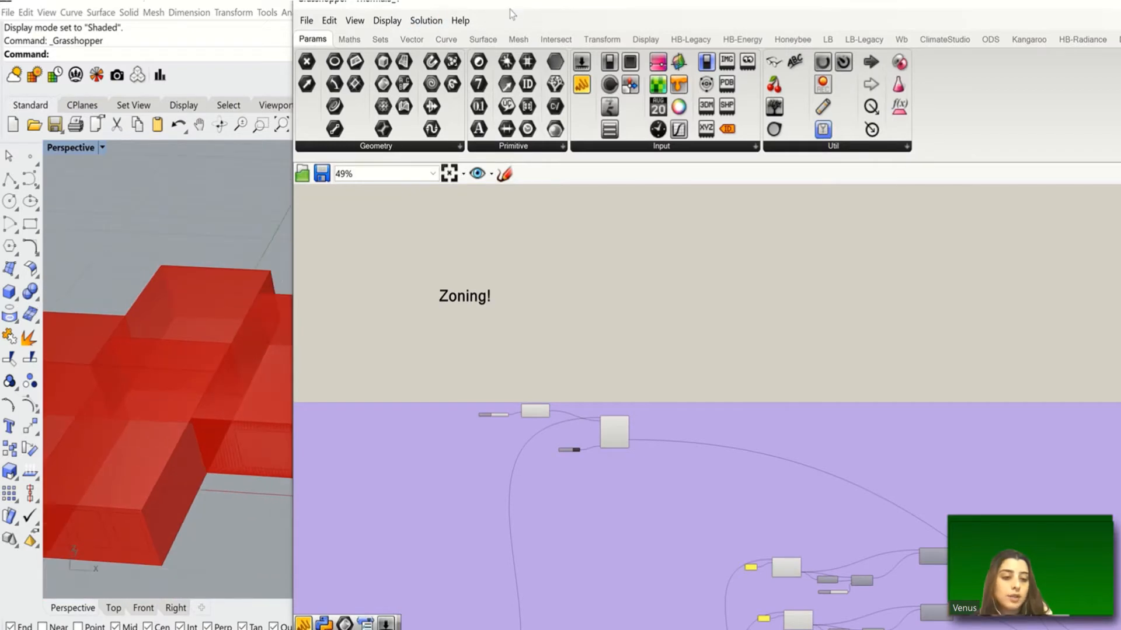
drag(559, 19, 768, 25)
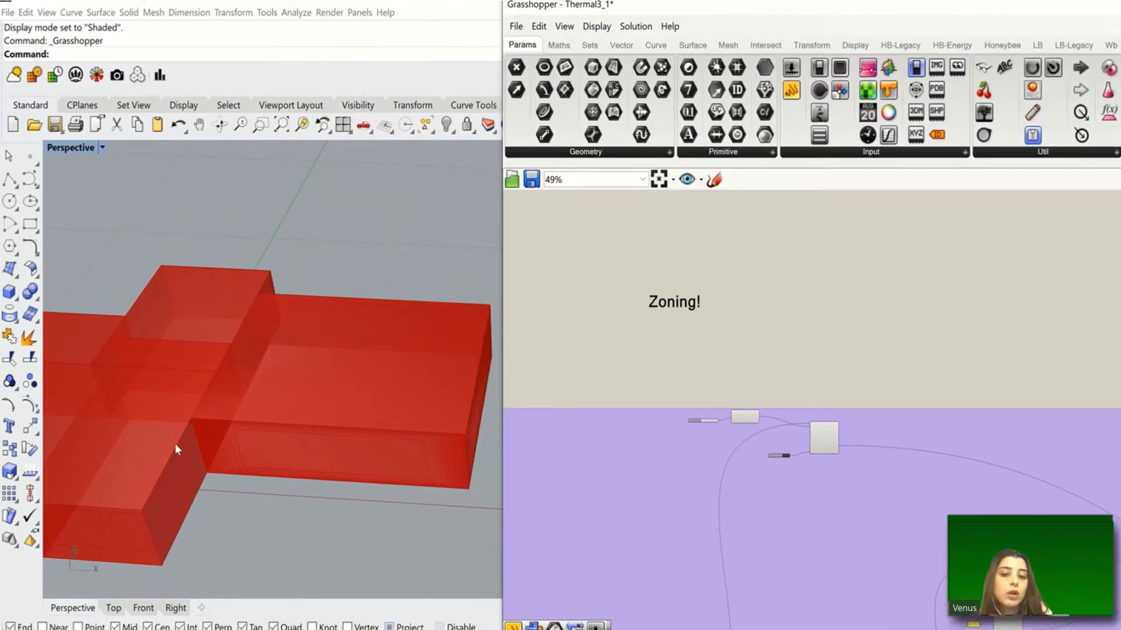
scroll(295, 328, up, 2)
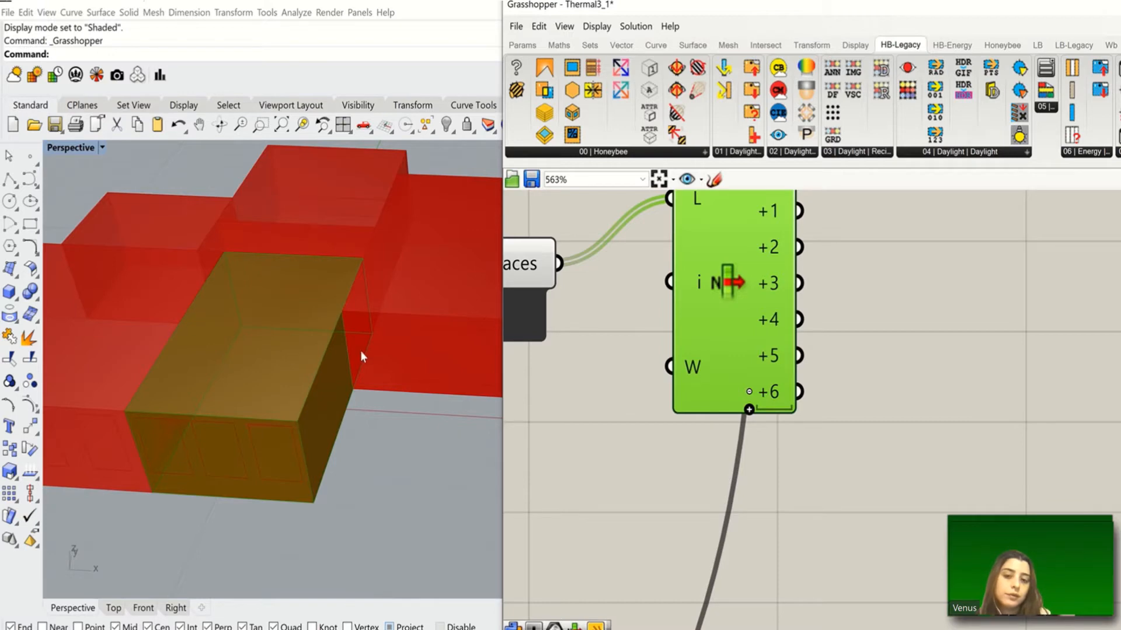
Examine the List Item outputs for the surfaces coming from the Honeybee_DecomposeHBZone component.
scroll(654, 412, down, 3)
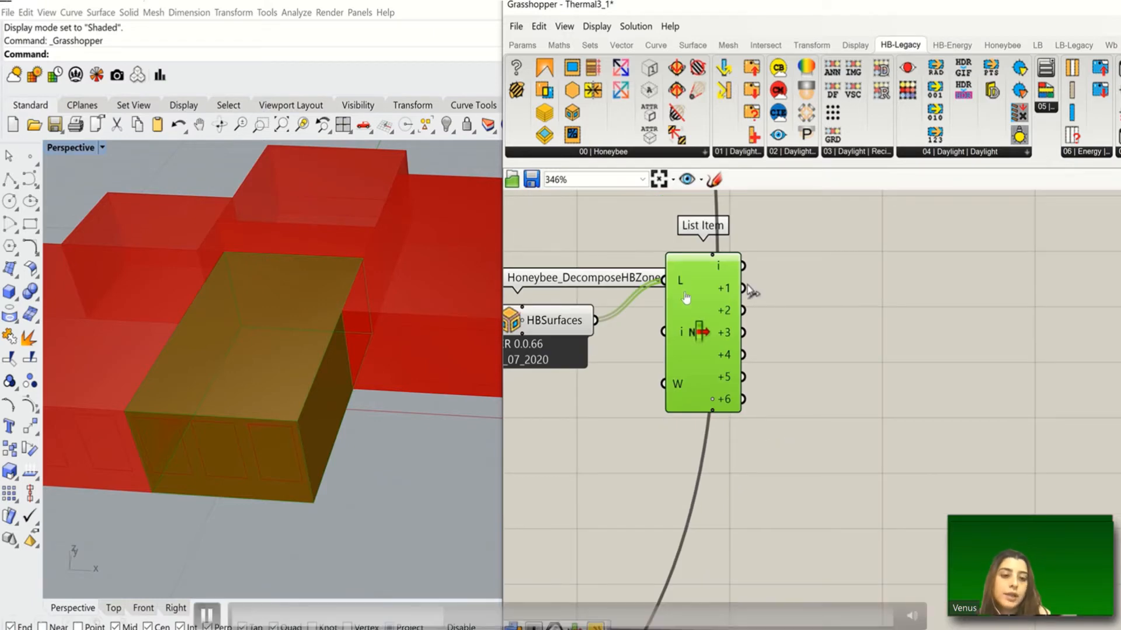
scroll(808, 258, down, 2)
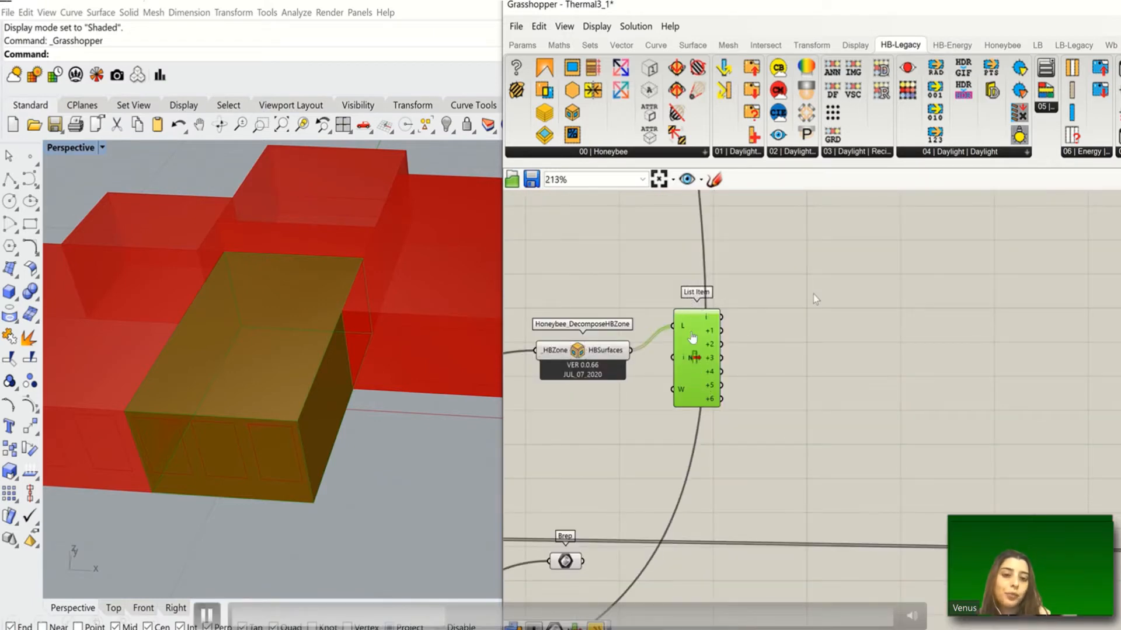
Add a Brep parameter beside the List Item and feed it from the List Item's first output to preview that surface.
click(801, 303)
double_click(801, 303)
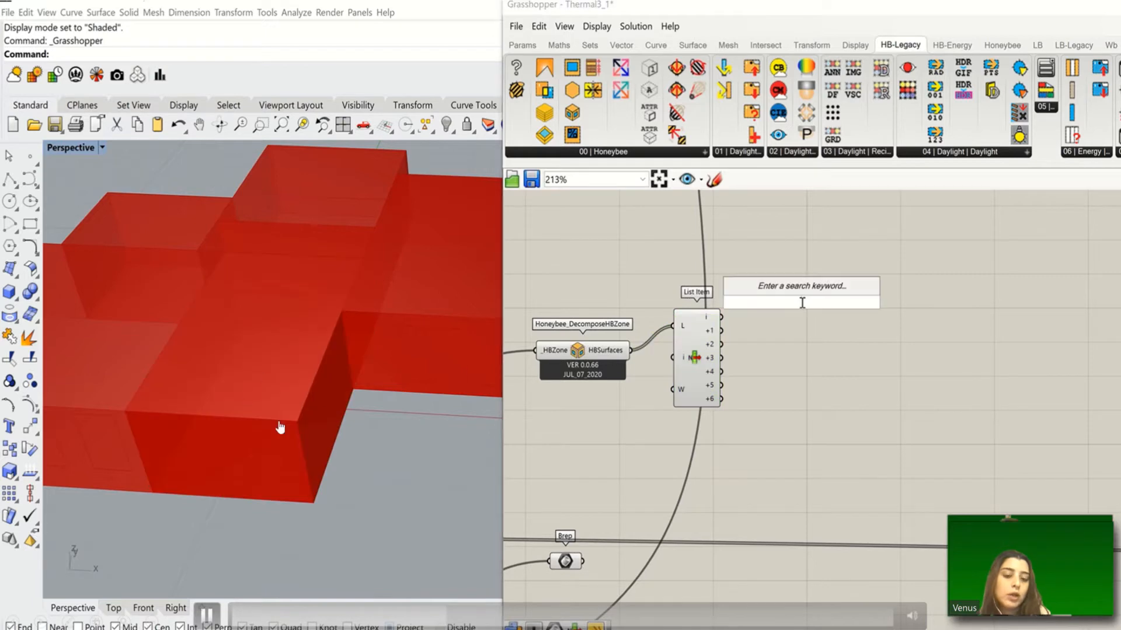
text(brep)
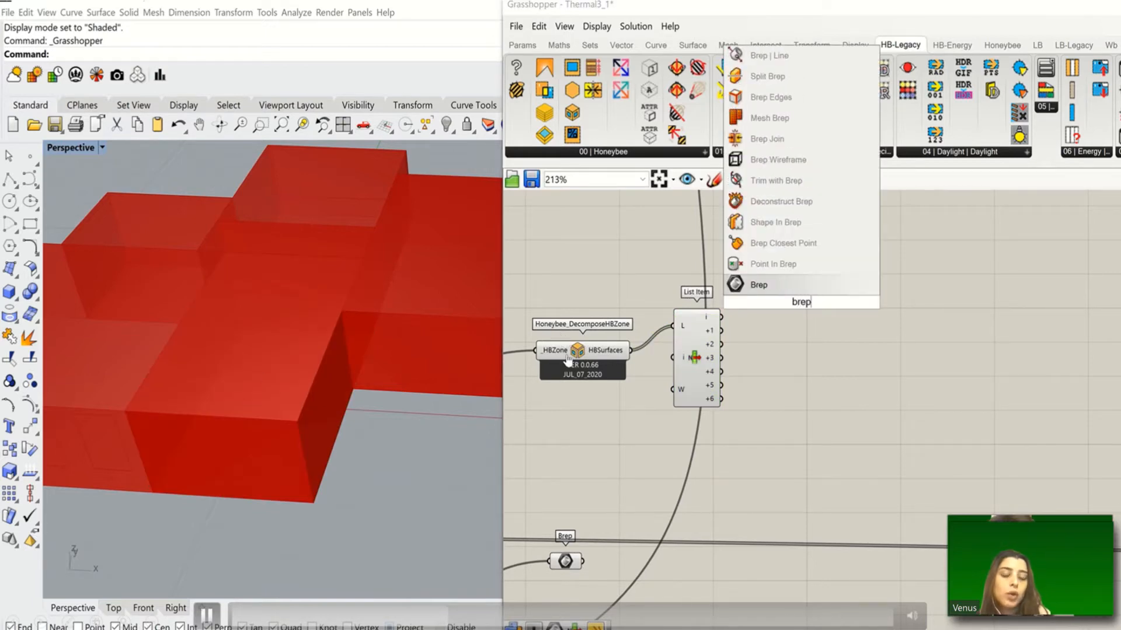
click(776, 286)
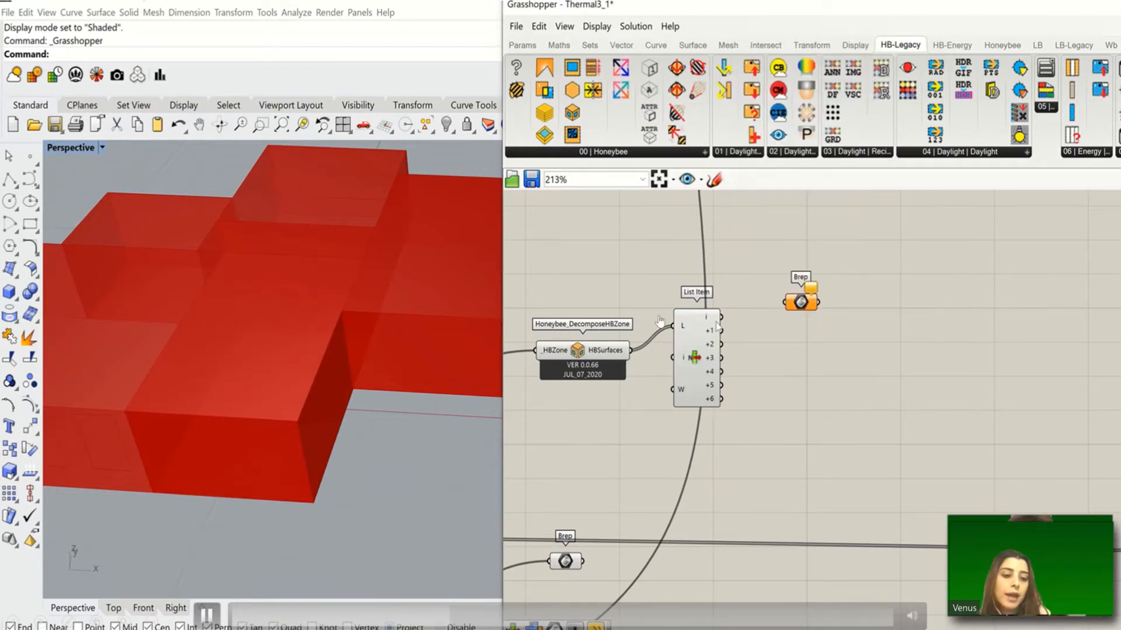
drag(722, 317, 789, 315)
click(802, 305)
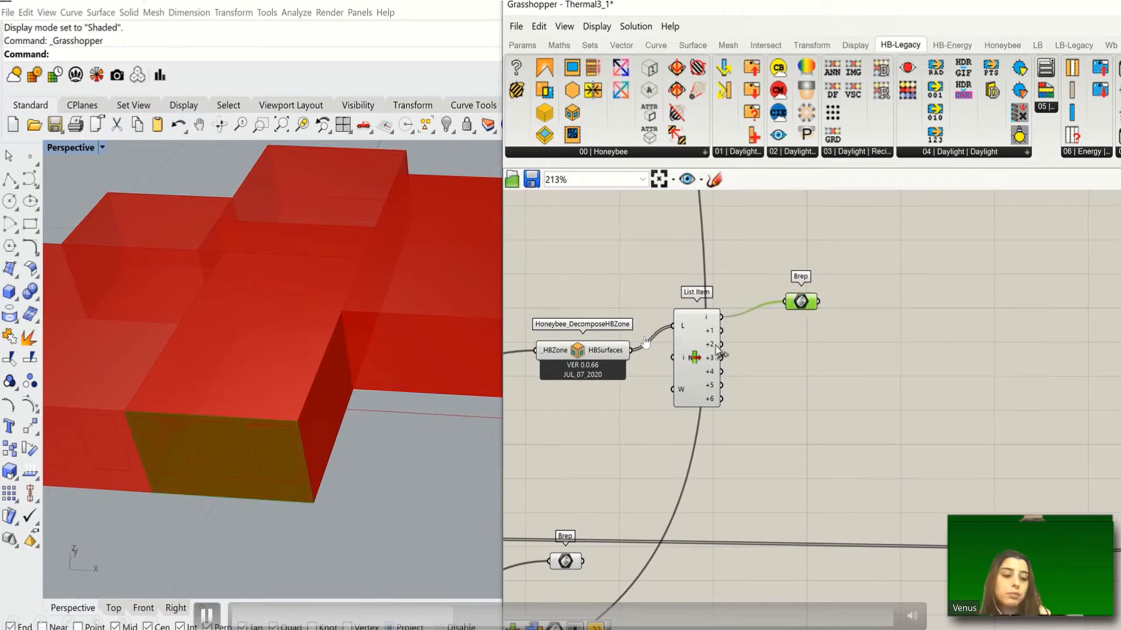
scroll(817, 317, down, 1)
scroll(771, 346, up, 1)
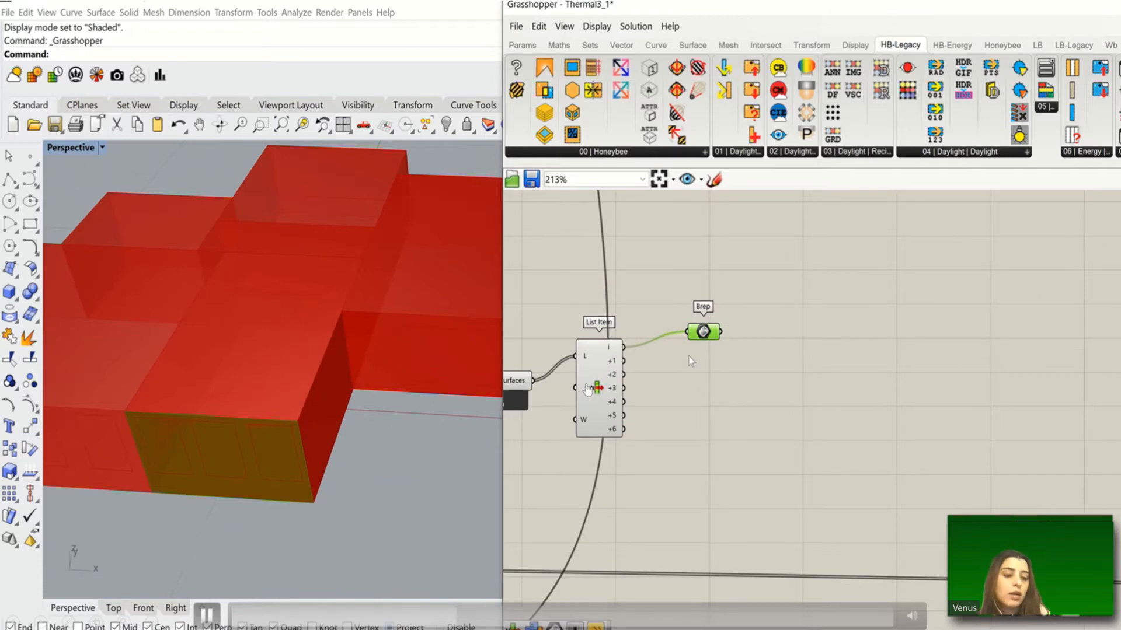
double_click(759, 331)
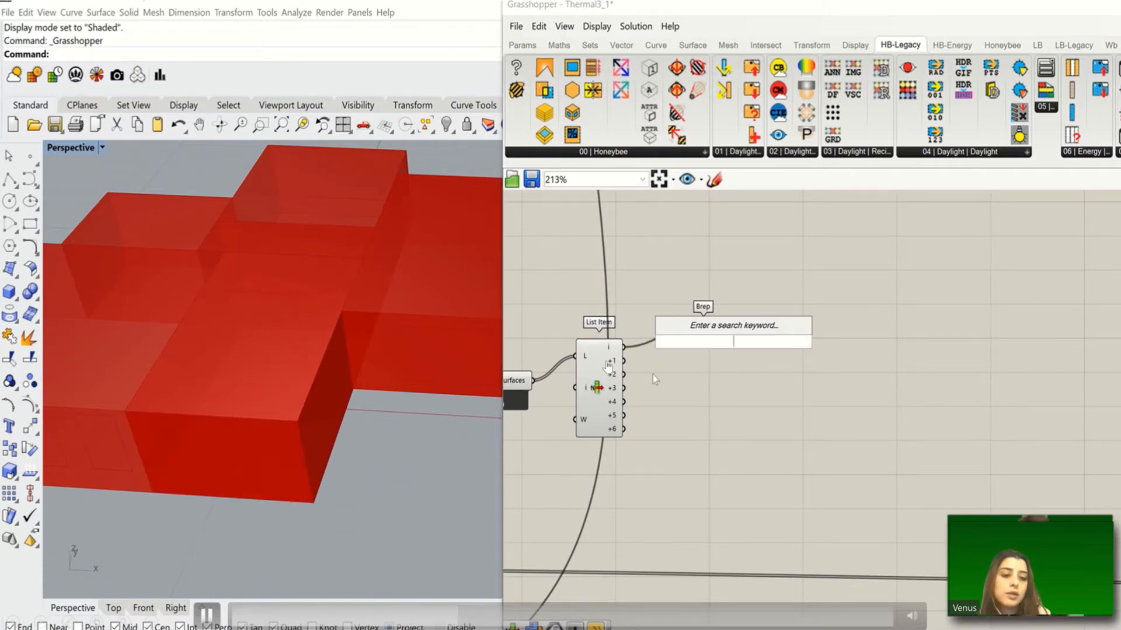
click(670, 394)
Duplicate the first wall's Area, Scale, Number Slider and glazing components and place the copy near the new Brep parameter.
scroll(693, 388, down, 10)
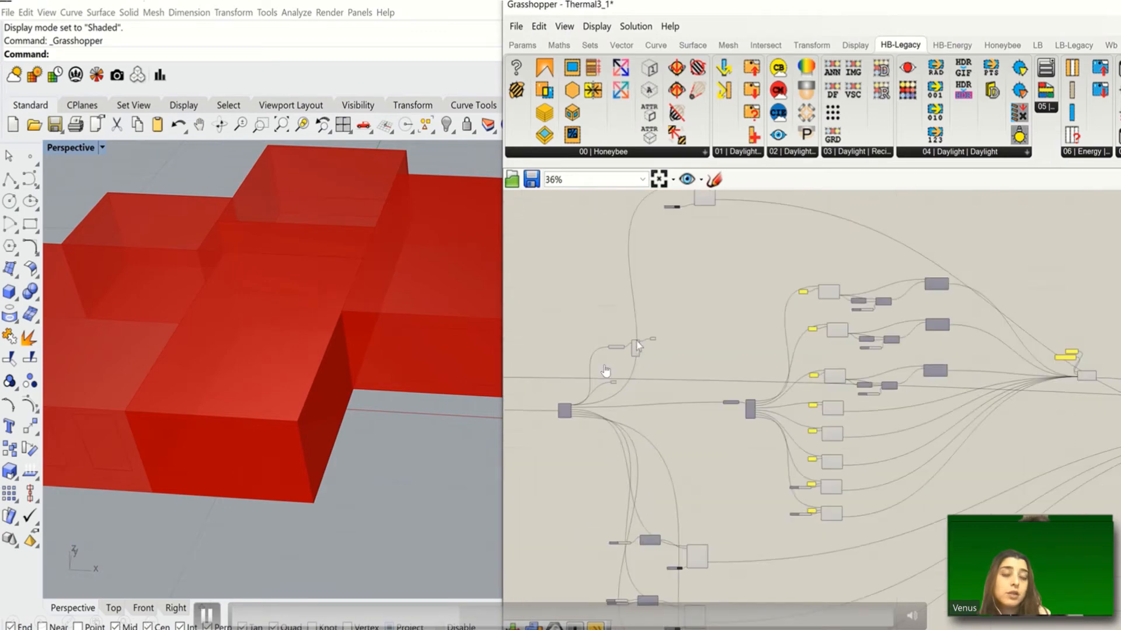
scroll(784, 294, up, 3)
drag(800, 257, 565, 351)
key(ctrl+c)
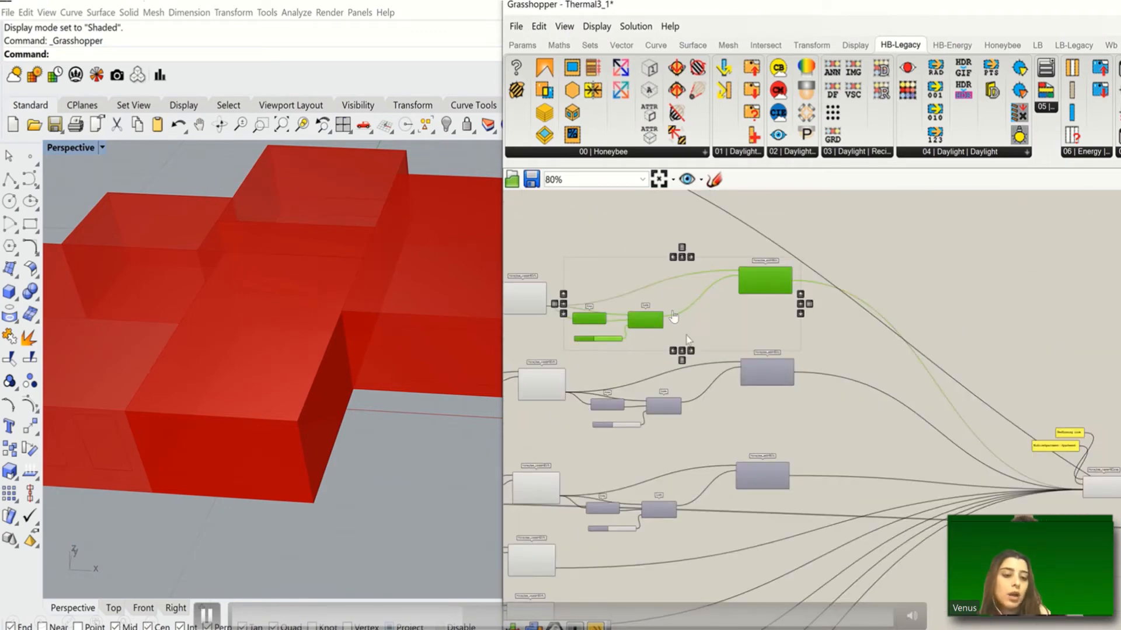
key(ctrl+v)
drag(765, 282, 968, 360)
scroll(955, 296, down, 5)
scroll(969, 360, up, 6)
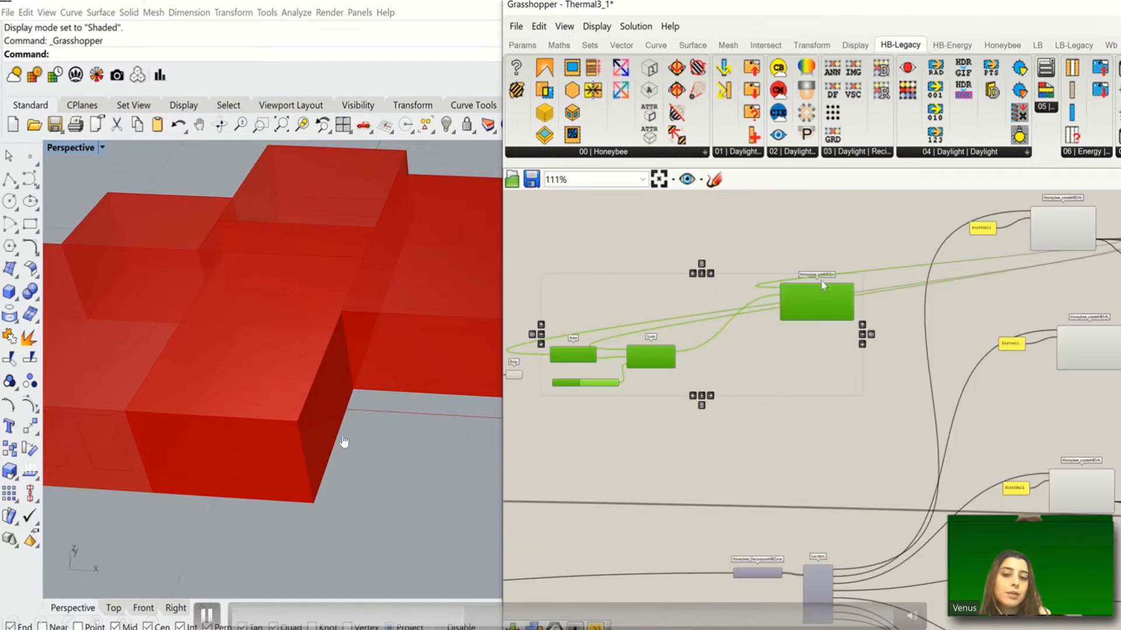
Connect the List Item's first output to the copied Area geometry, Scale geometry and the glazing component's _HBObj inputs.
scroll(866, 244, up, 4)
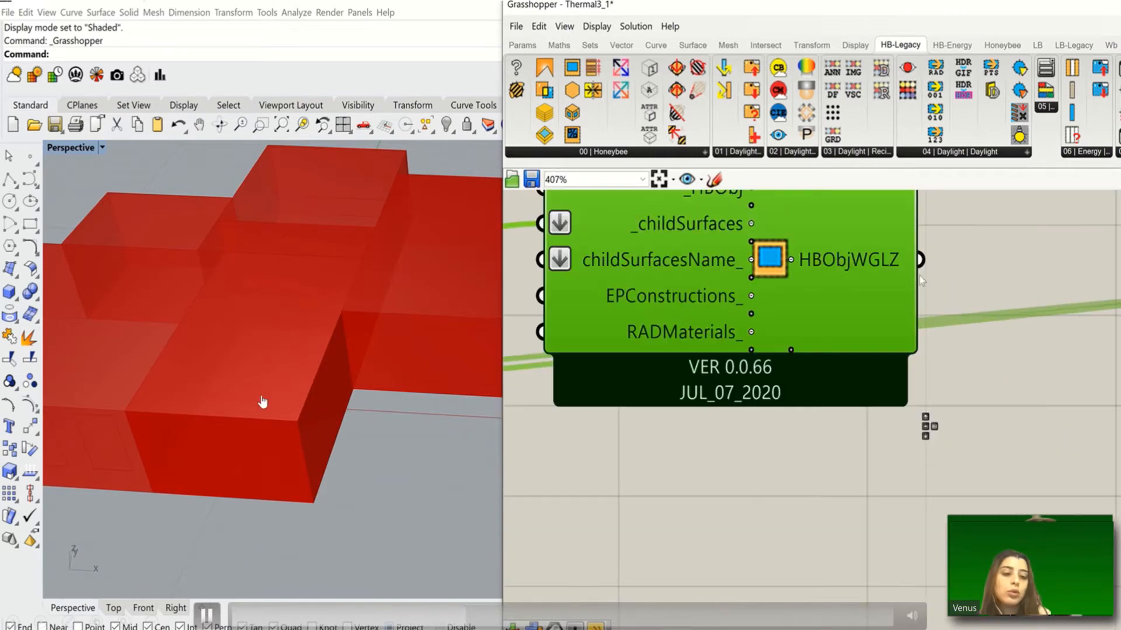
scroll(747, 351, down, 4)
scroll(746, 358, down, 6)
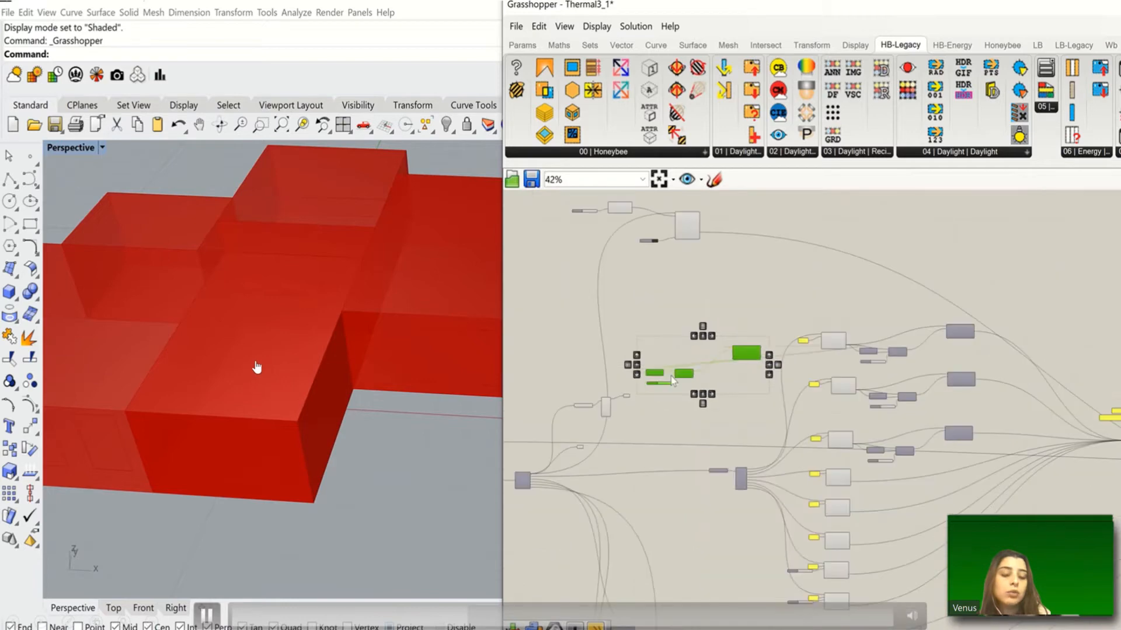
scroll(701, 403, up, 8)
shift+drag(577, 403, 787, 247)
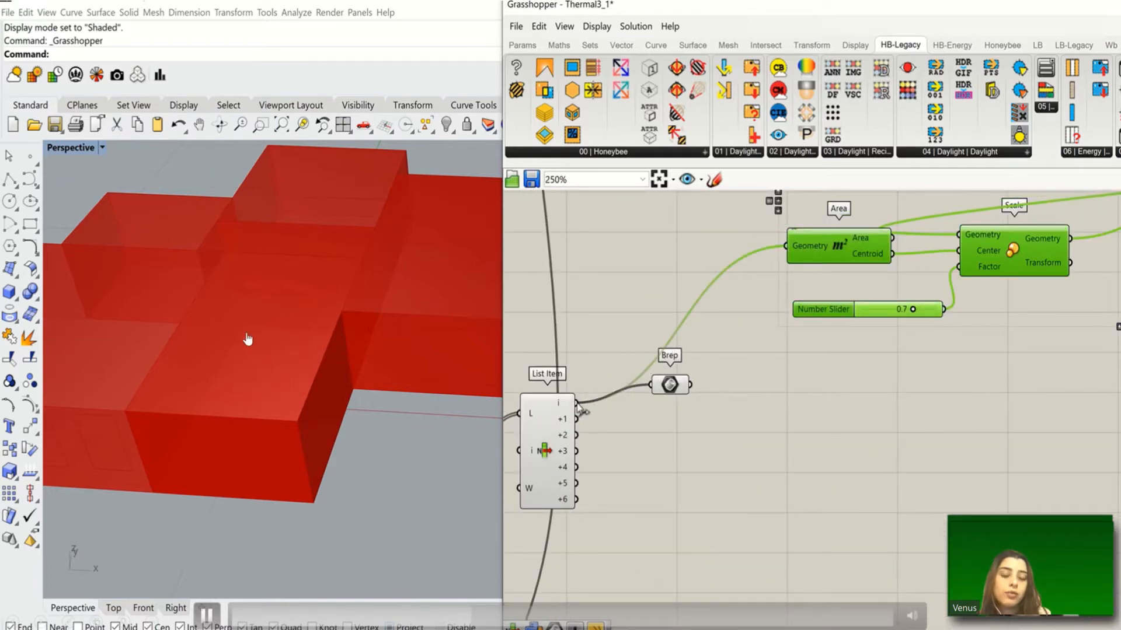
drag(577, 404, 957, 236)
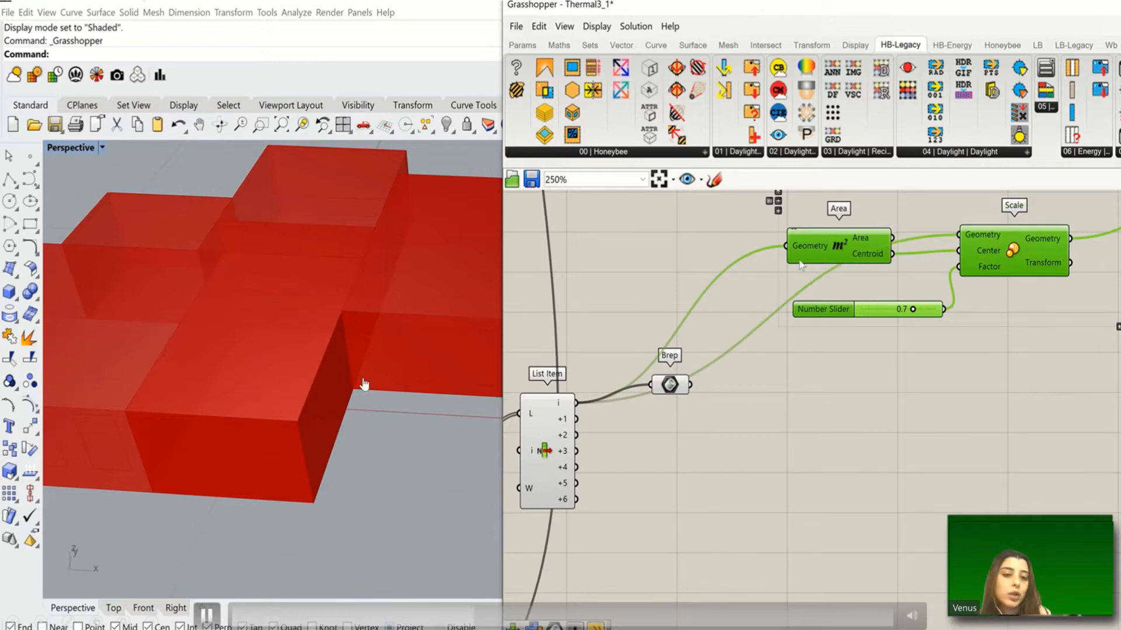
scroll(579, 397, down, 3)
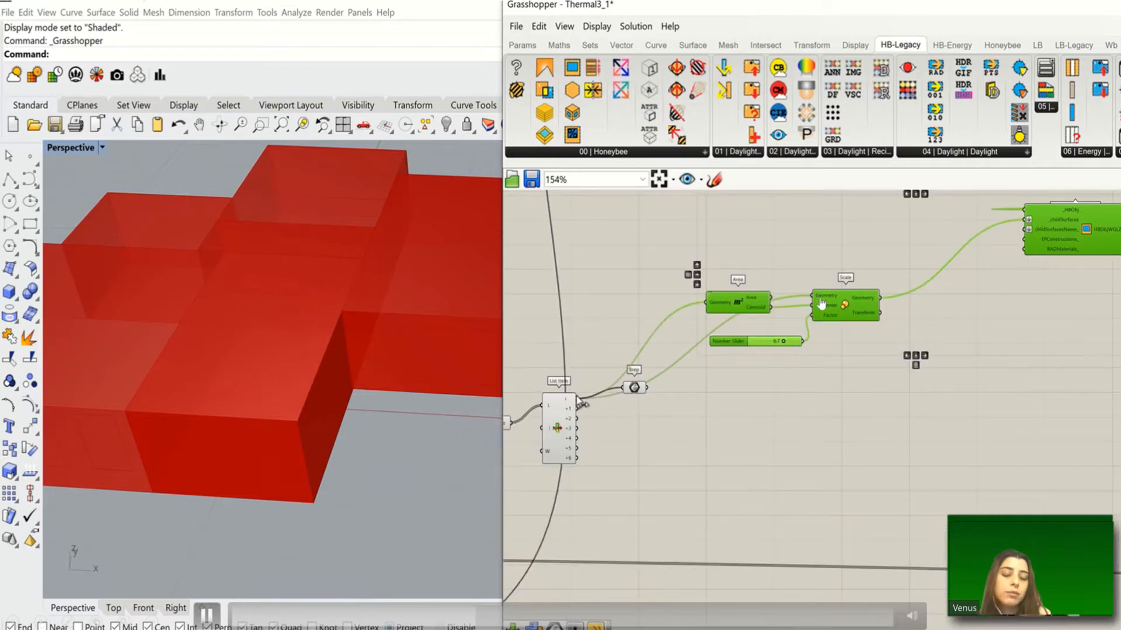
drag(578, 400, 1025, 210)
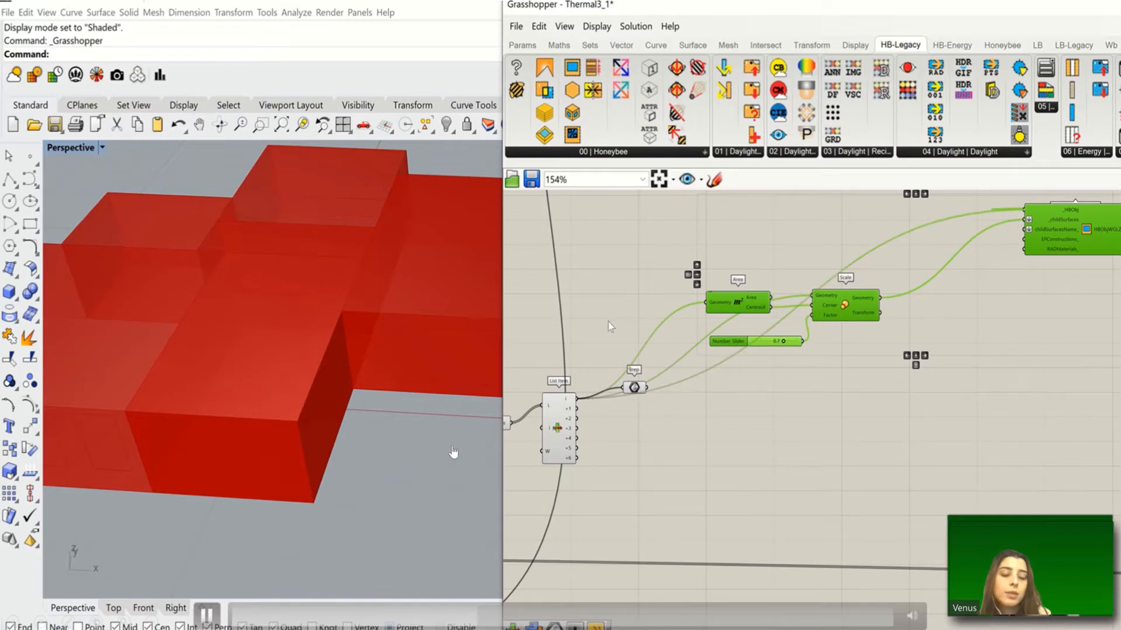
scroll(610, 327, down, 6)
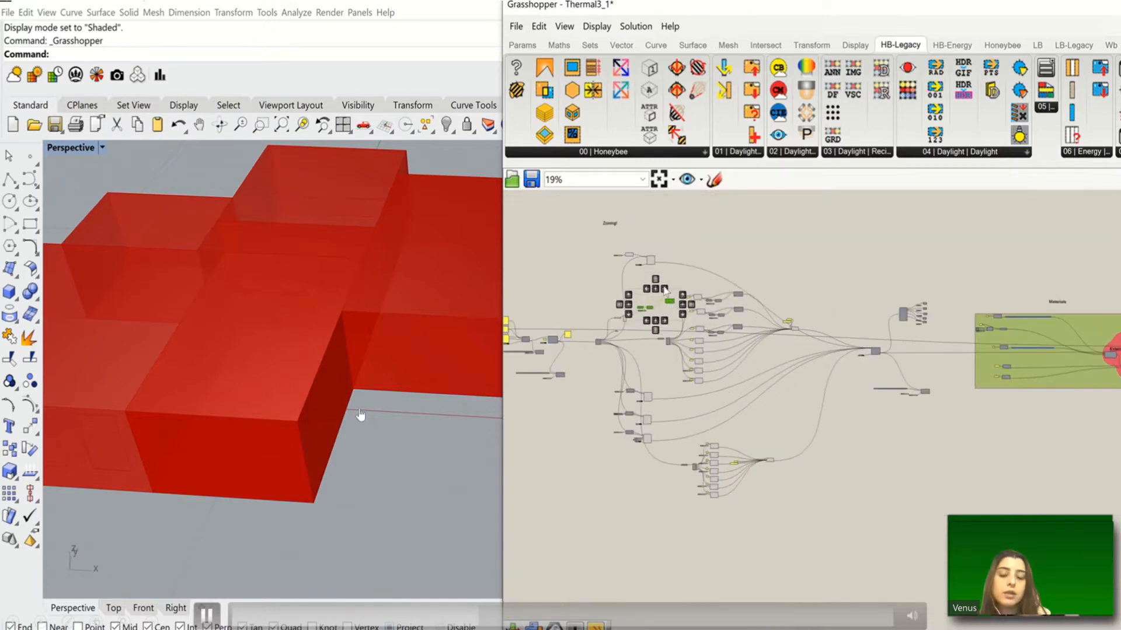
scroll(664, 290, up, 2)
drag(559, 223, 662, 274)
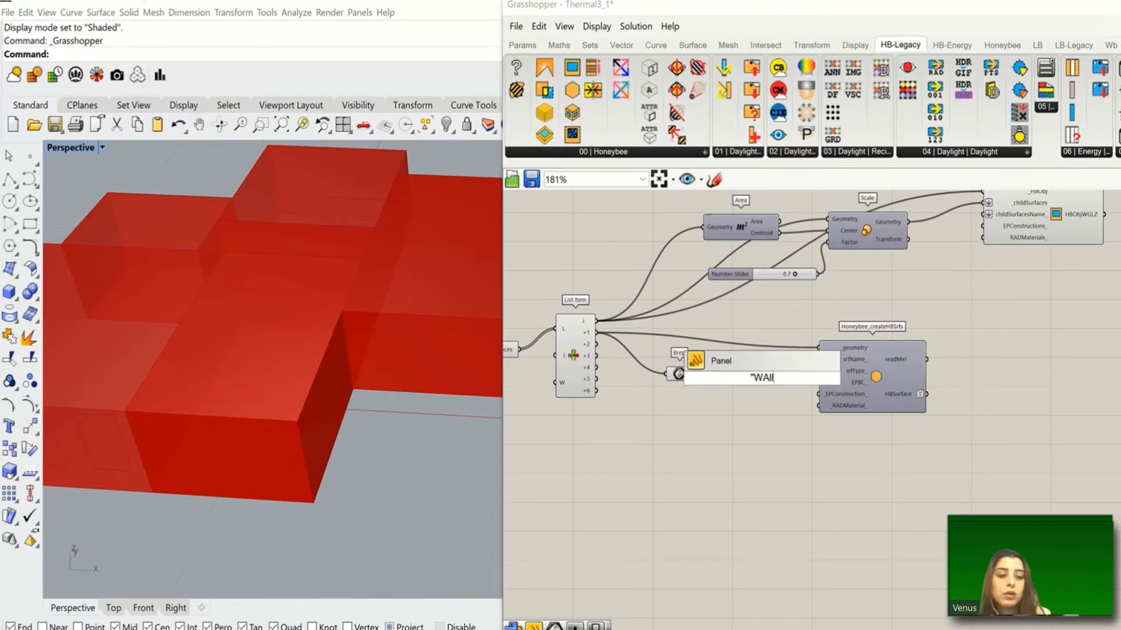
Add a panel reading "wall" and connect it to the srfName_ input of the Honeybee_createHBSrfs component.
text(1)
key(Return)
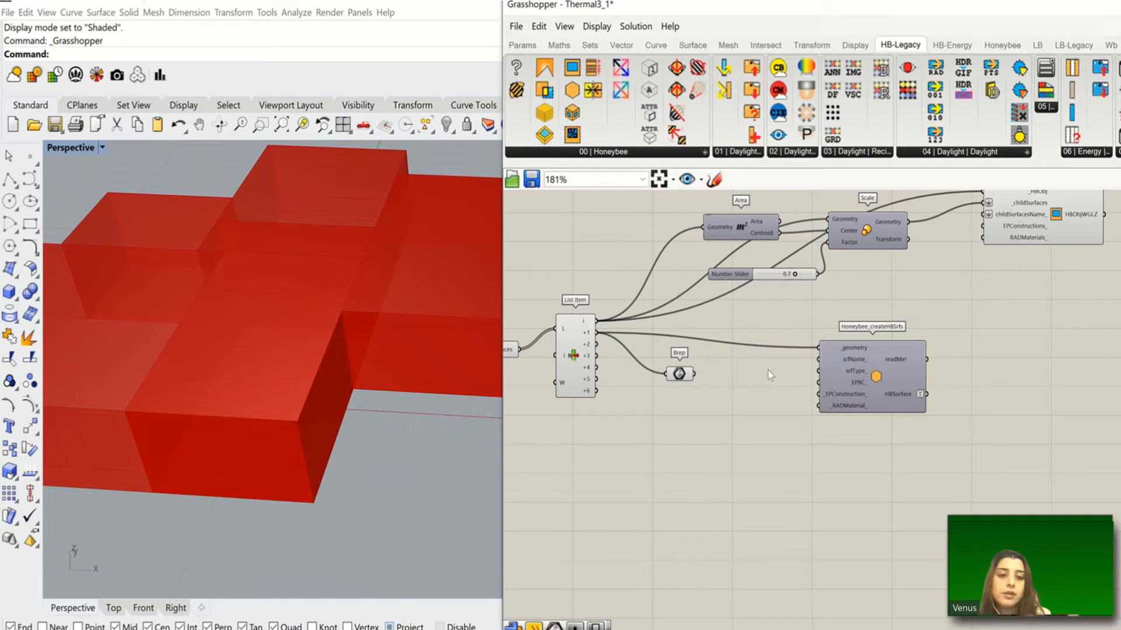
double_click(769, 374)
text(")
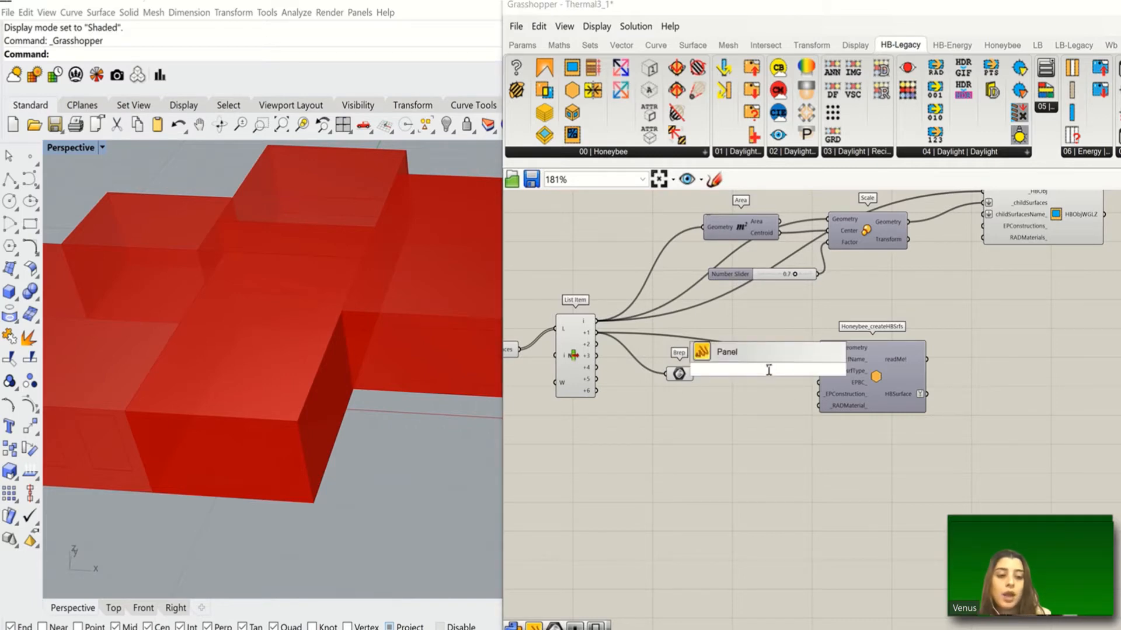
text(wall)
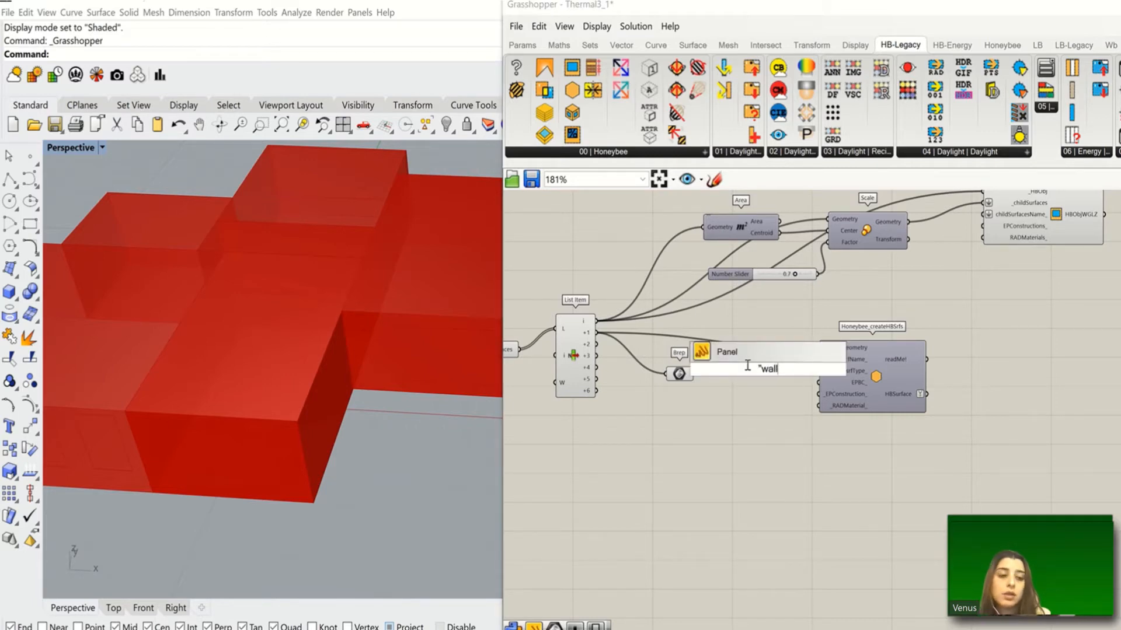
key(Return)
drag(781, 368, 819, 371)
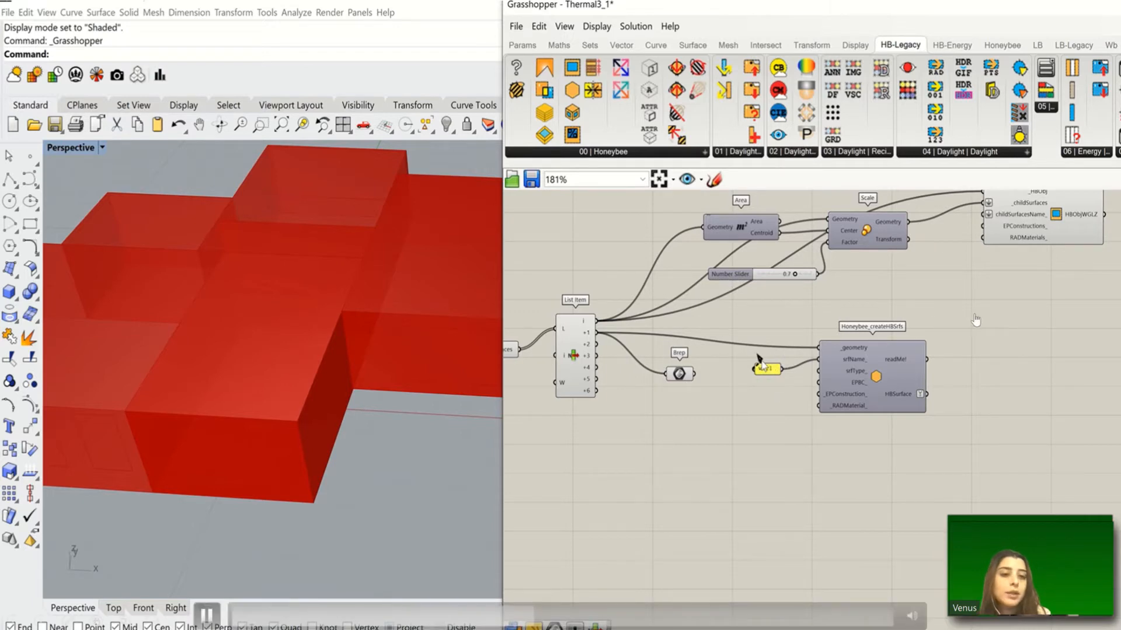
Feed the List Item's +2 output into the Brep preview and into a duplicate of the Honeybee_createHBSrfs component and its name panel.
shift+drag(597, 345, 666, 373)
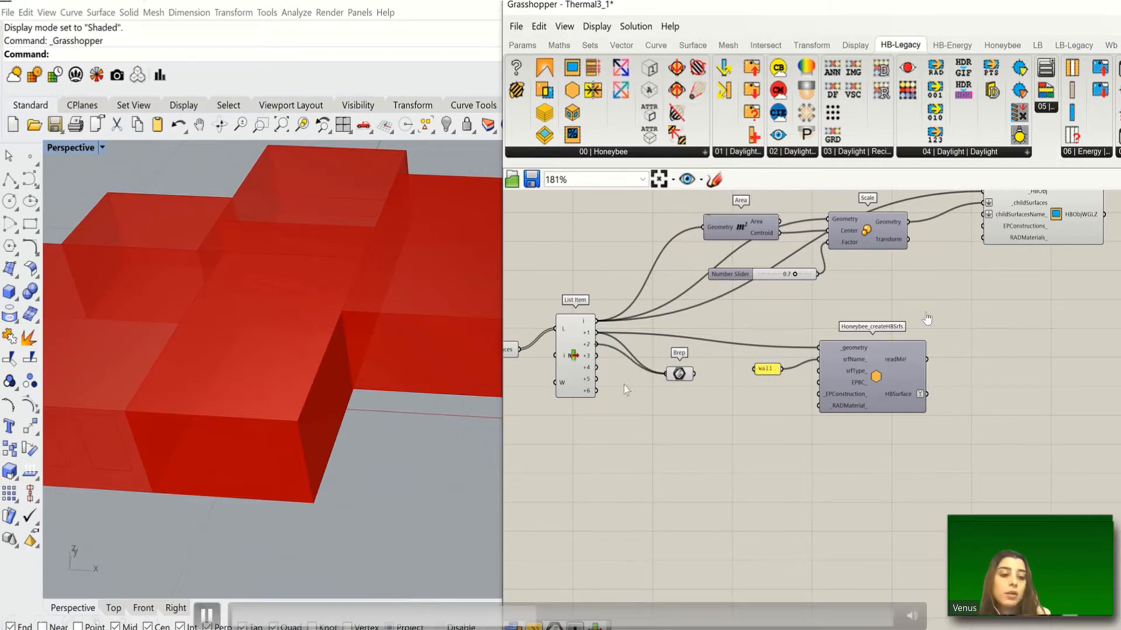
key(ctrl+z)
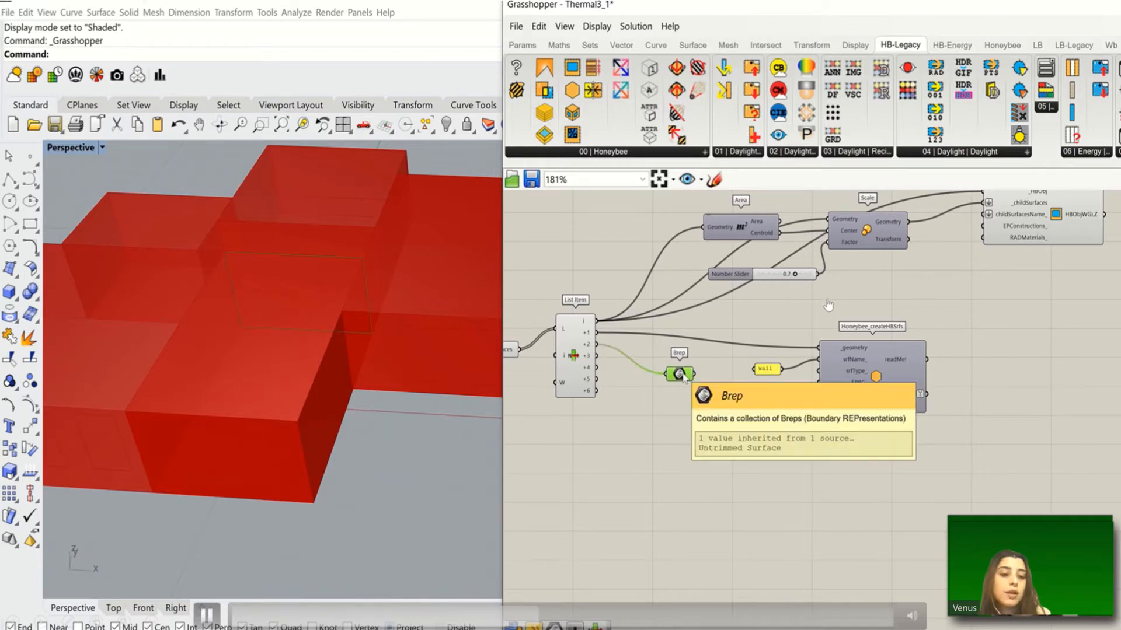
mouse_move(944, 320)
mouse_down()
mouse_move(770, 425)
mouse_move(757, 421)
mouse_move(759, 433)
mouse_up()
key(ctrl+c)
key(ctrl+v)
drag(849, 374, 846, 475)
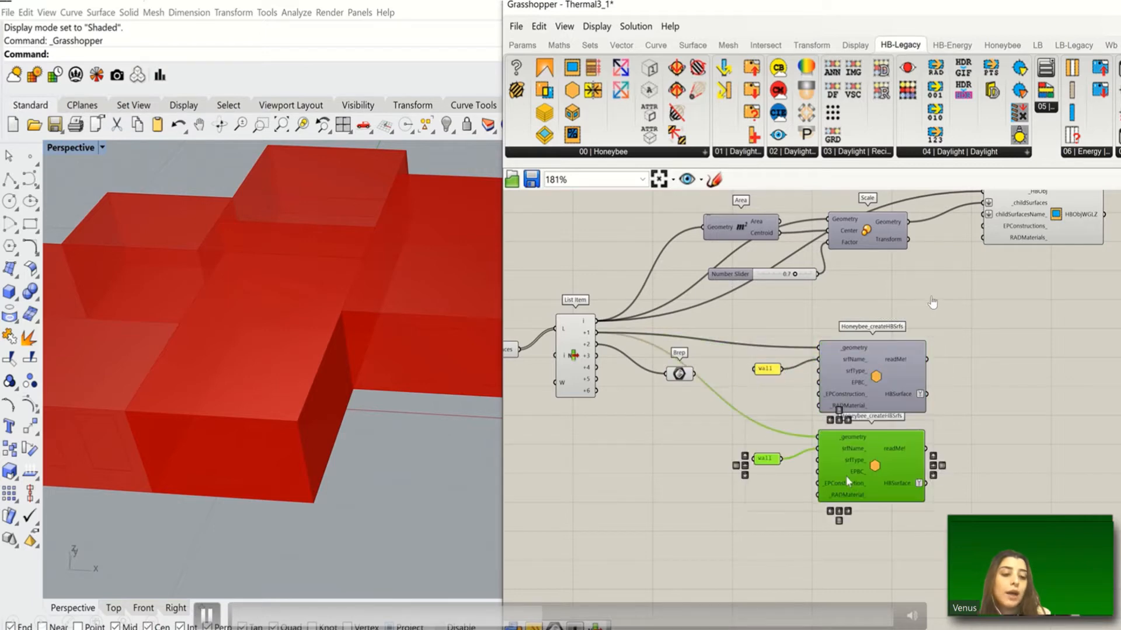
shift+drag(598, 345, 821, 453)
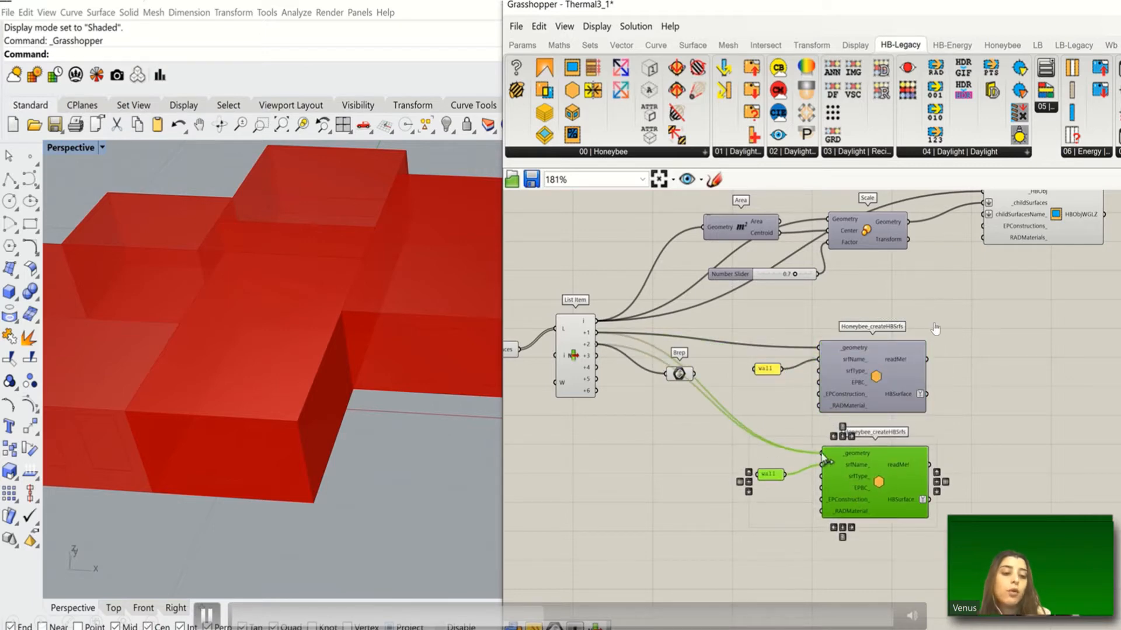
click(780, 510)
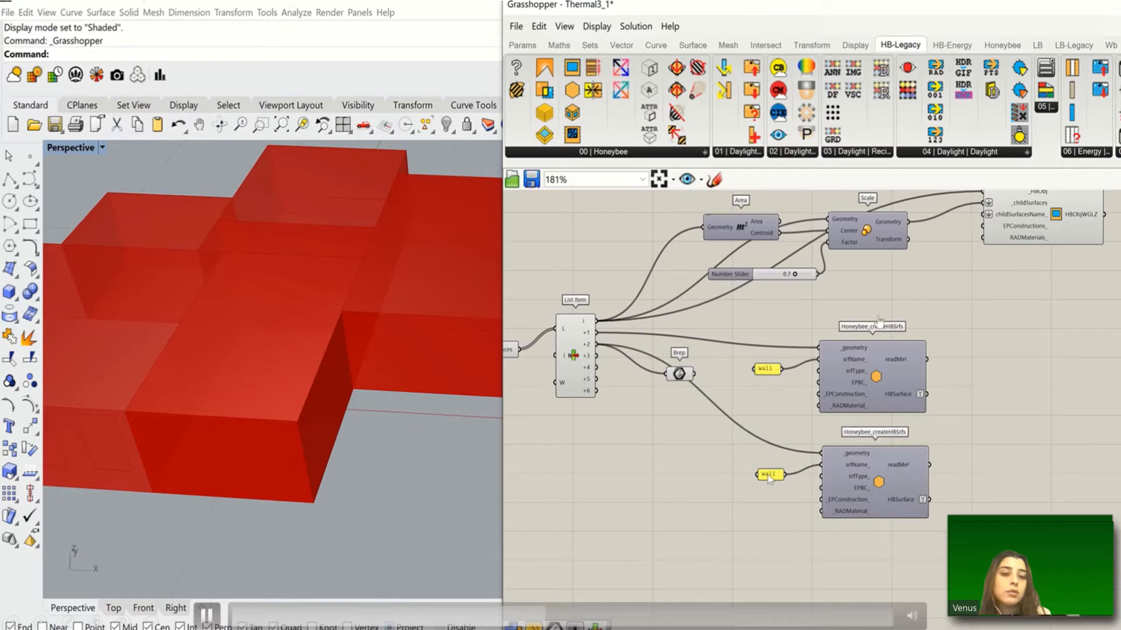
Change the duplicated surface name panel's text to "wall1".
double_click(774, 474)
text(wall1)
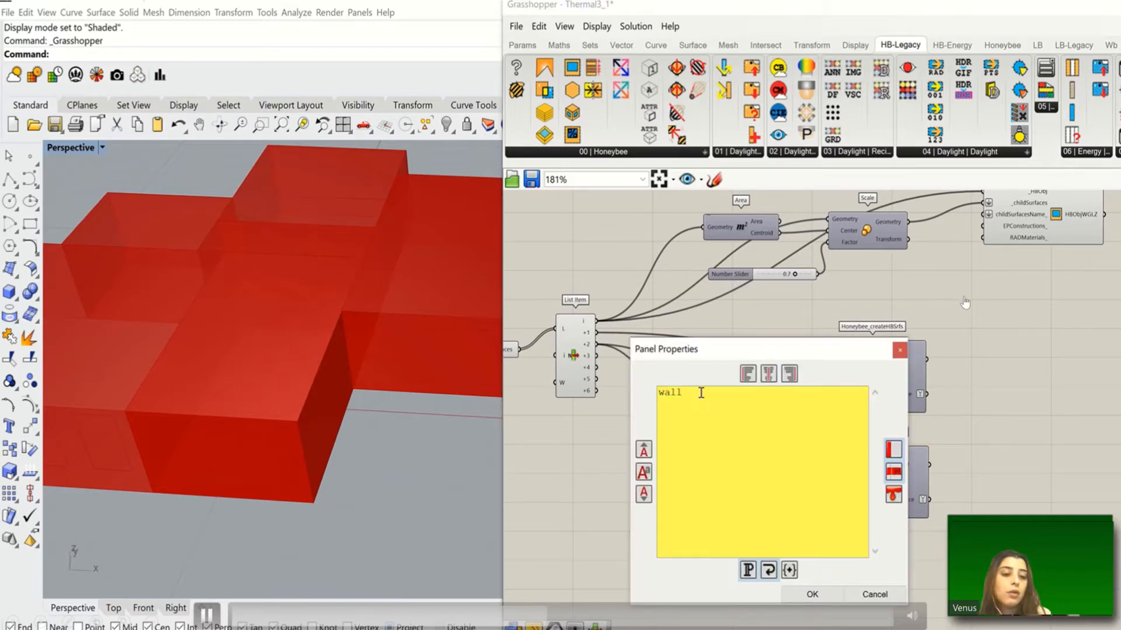
click(812, 595)
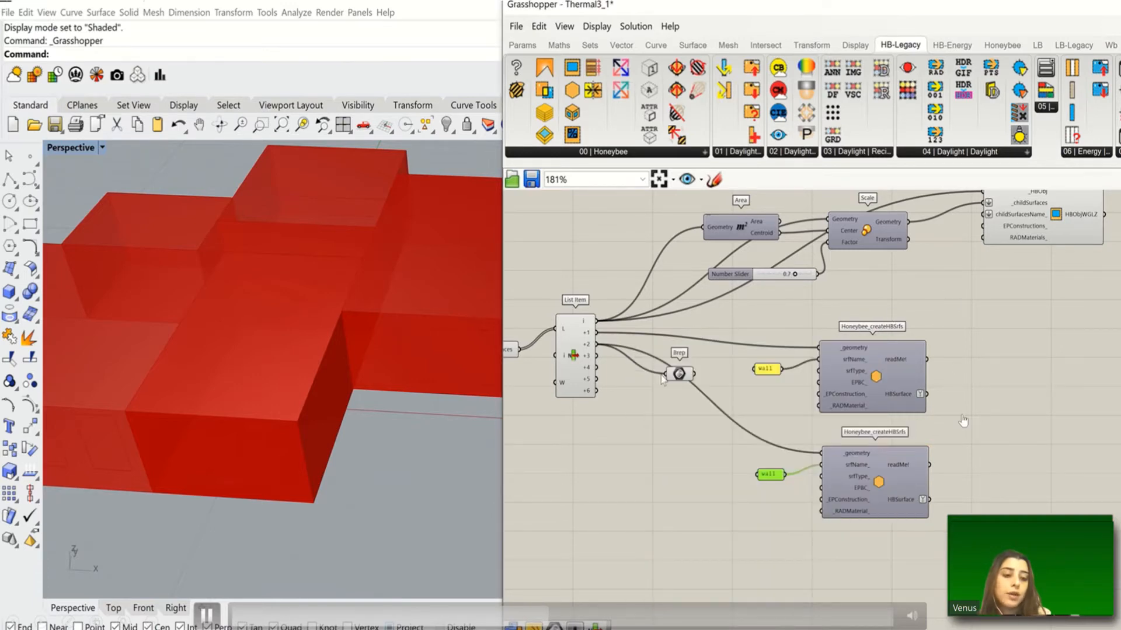
Rearrange the glazing and Honeybee_createHBSrfs components by moving them up relative to the List Item to make room.
scroll(829, 374, down, 4)
scroll(828, 370, up, 2)
drag(814, 325, 709, 403)
scroll(767, 377, down, 5)
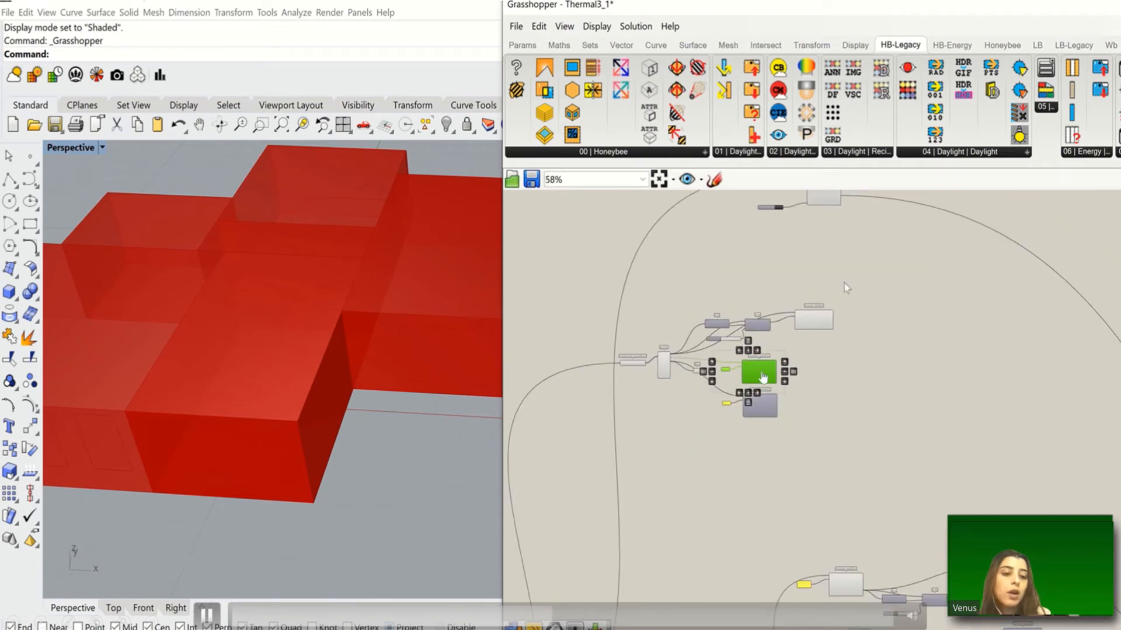
drag(855, 286, 684, 448)
drag(809, 320, 815, 286)
click(798, 379)
scroll(798, 379, up, 2)
scroll(758, 425, down, 2)
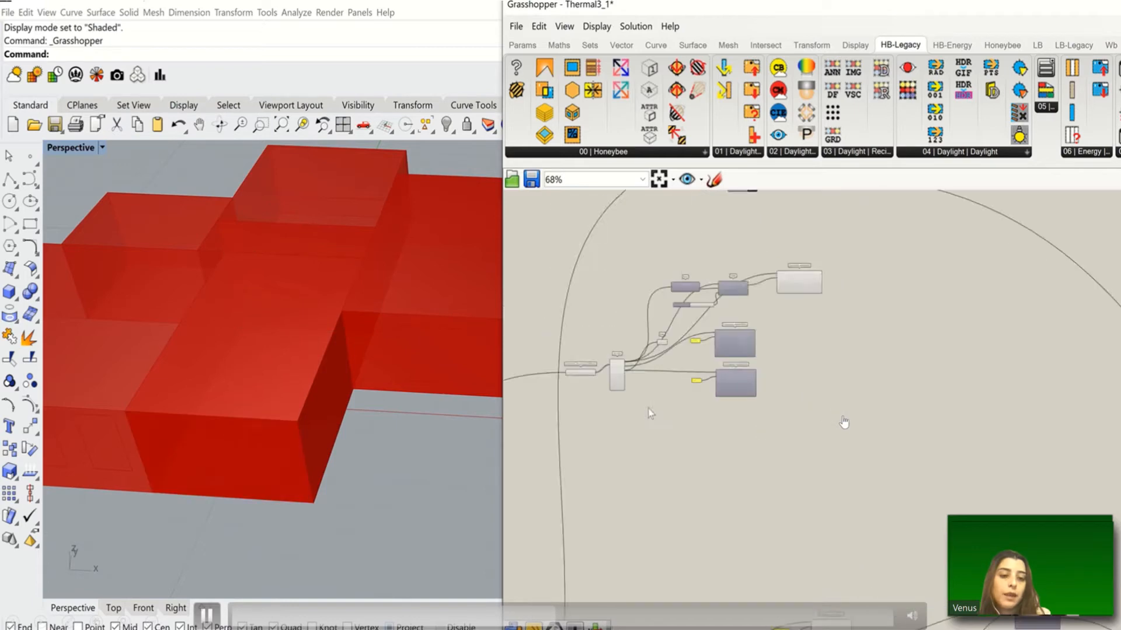
Feed the Brep preview from the List Item's +3 output only and move it beneath the existing wires.
scroll(650, 409, up, 2)
scroll(611, 365, up, 2)
scroll(604, 354, up, 1)
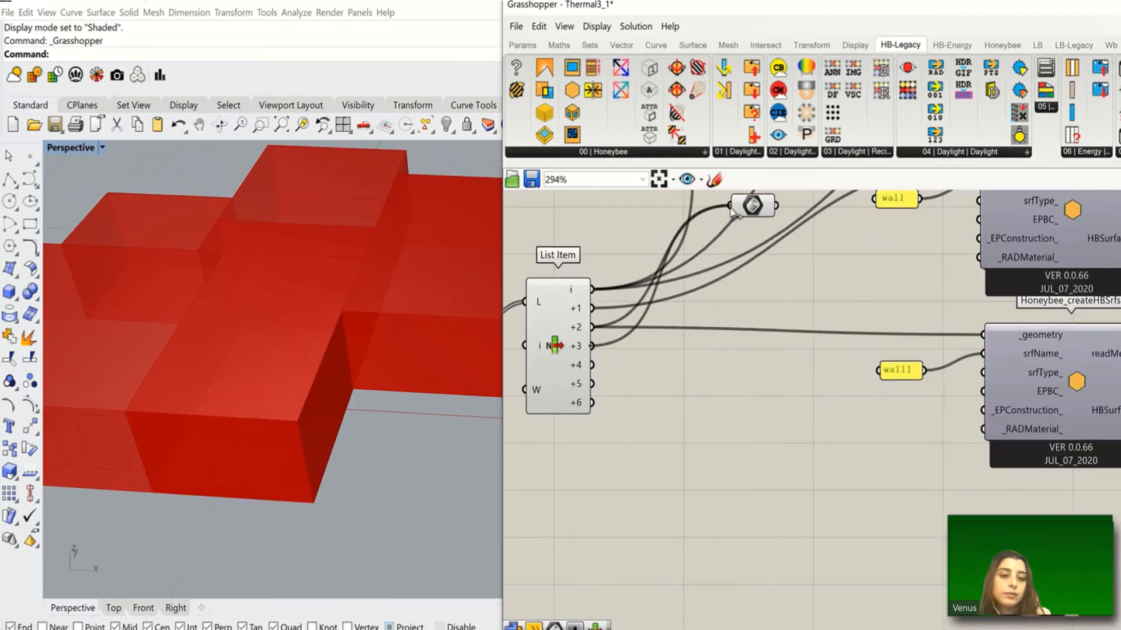
drag(751, 213, 737, 416)
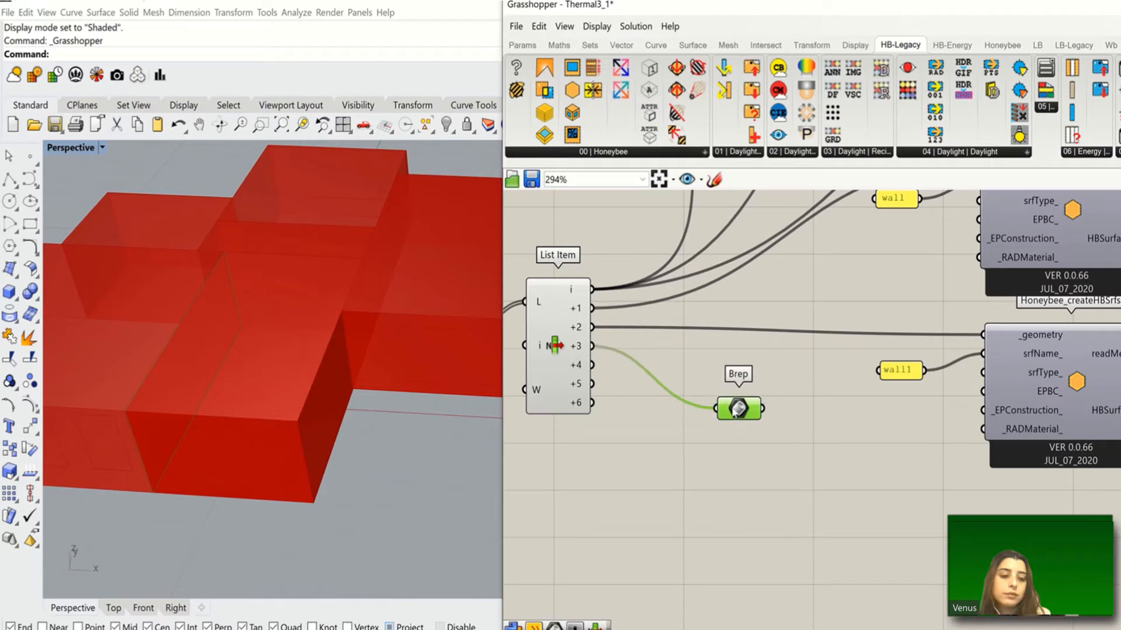
scroll(622, 346, down, 3)
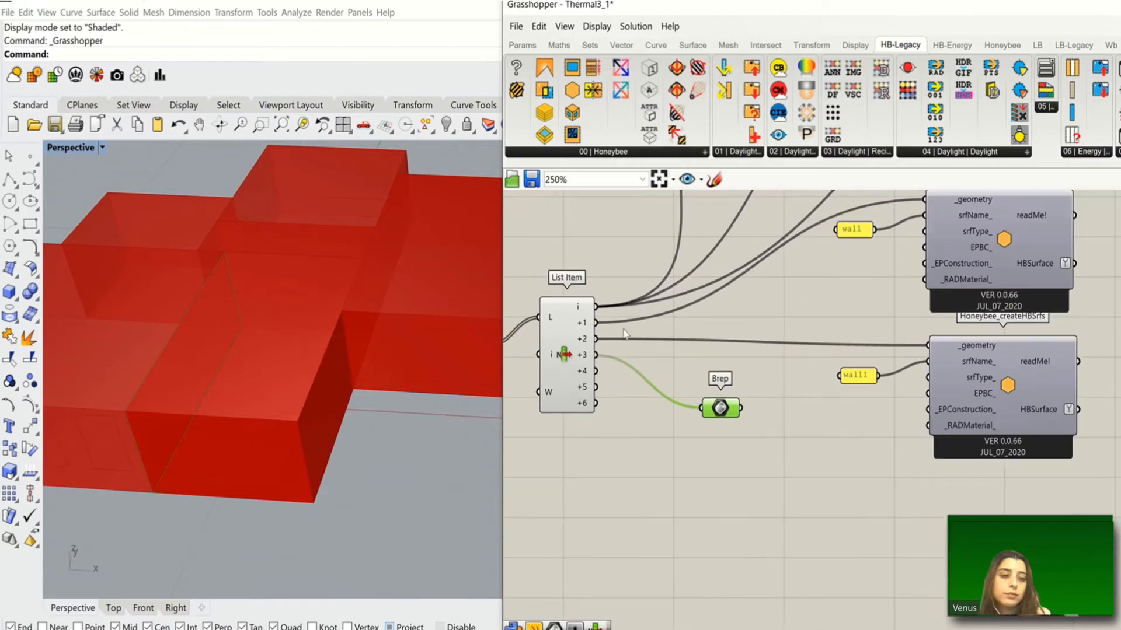
Duplicate the "wall1" Honeybee_createHBSrfs component with its panel and connect the List Item's +3 output to the copy's _geometry input.
drag(917, 334, 759, 429)
key(ctrl+c)
key(ctrl+v)
drag(839, 380, 836, 470)
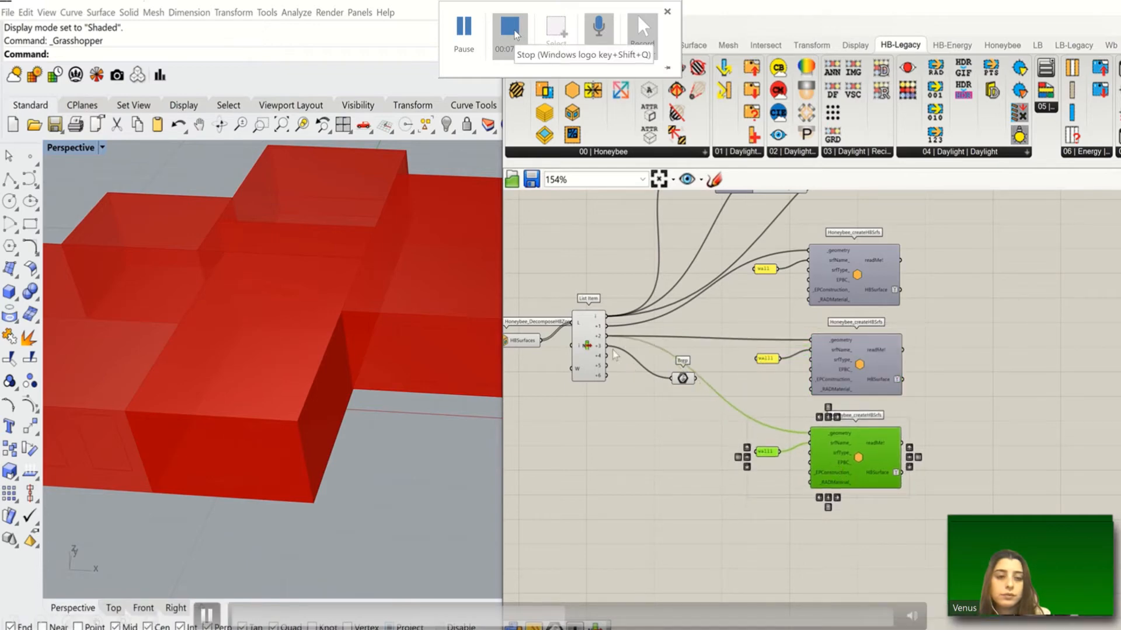
drag(607, 346, 809, 435)
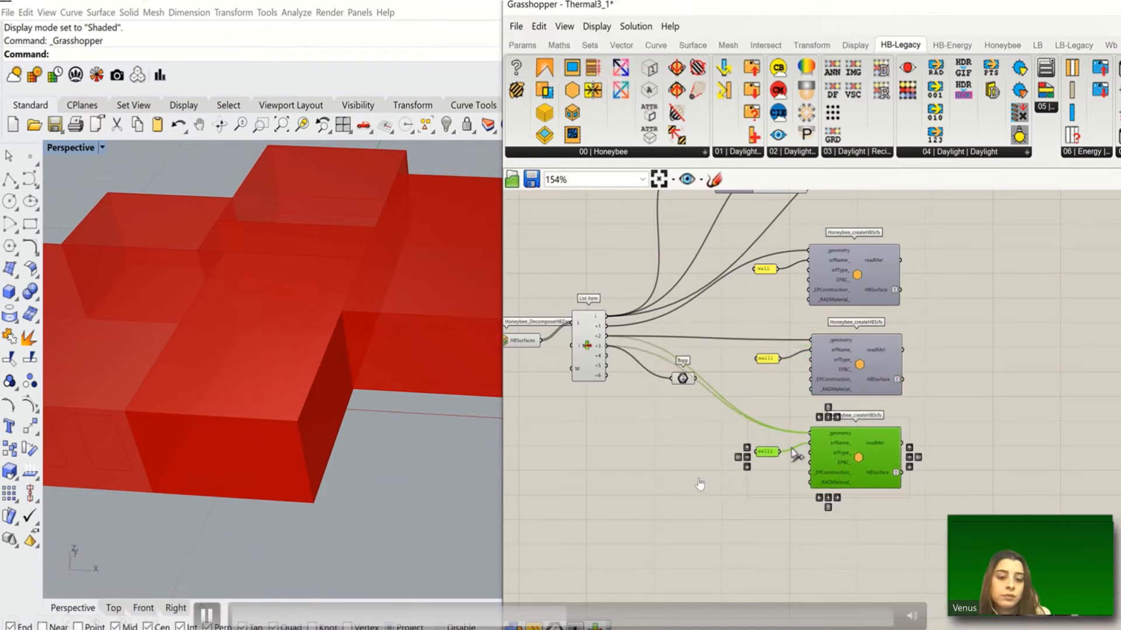
Change the surface name panel of the newly duplicated Honeybee_createHBSrfs component to "wall2".
click(769, 461)
scroll(772, 454, up, 2)
double_click(771, 454)
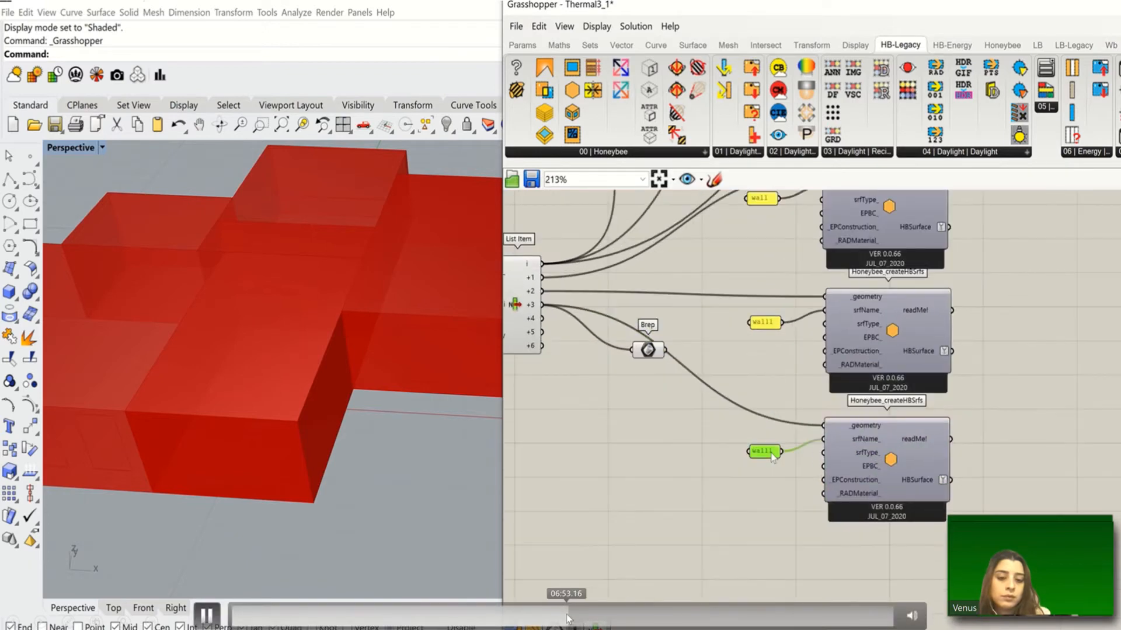
click(694, 375)
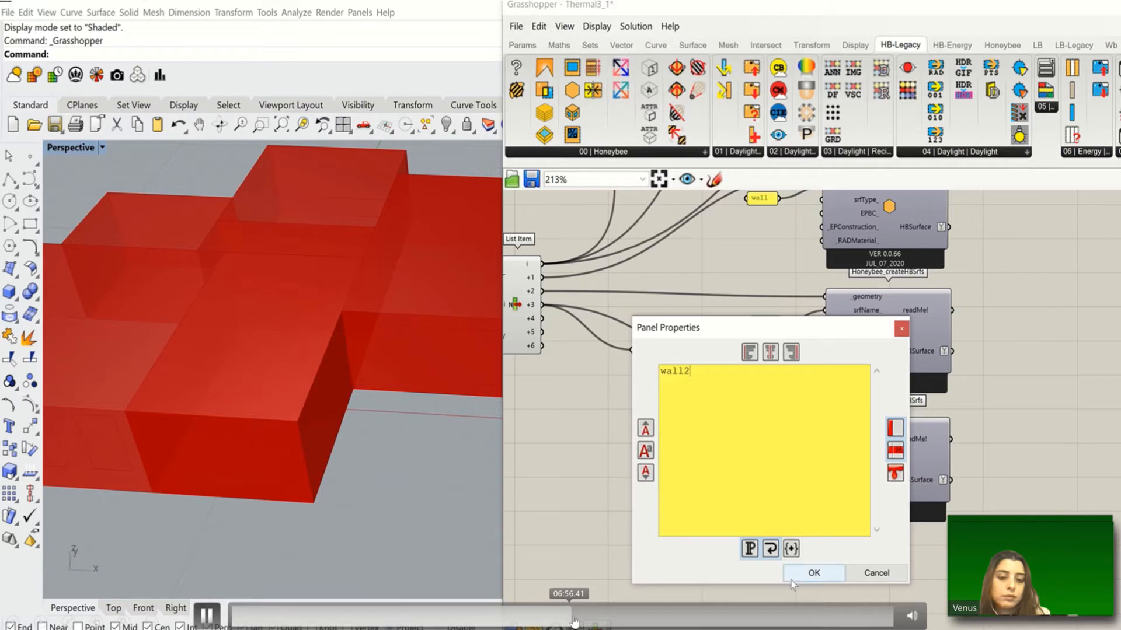
click(599, 620)
drag(601, 623, 868, 627)
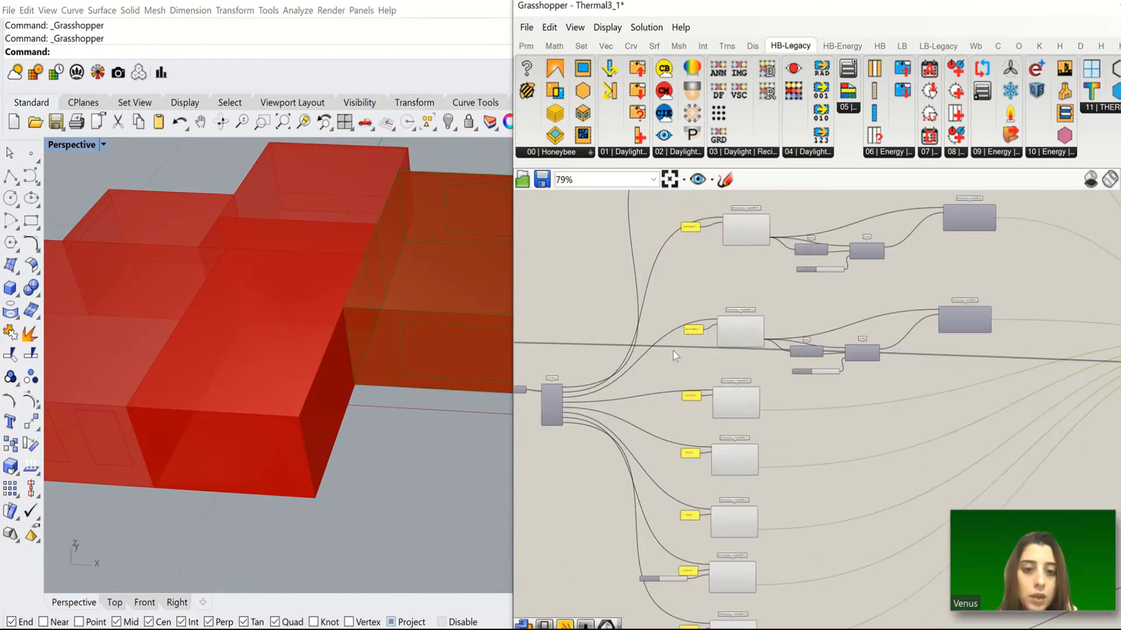
Rename the "Floor" surface name panel to "Floor1".
scroll(724, 402, down, 3)
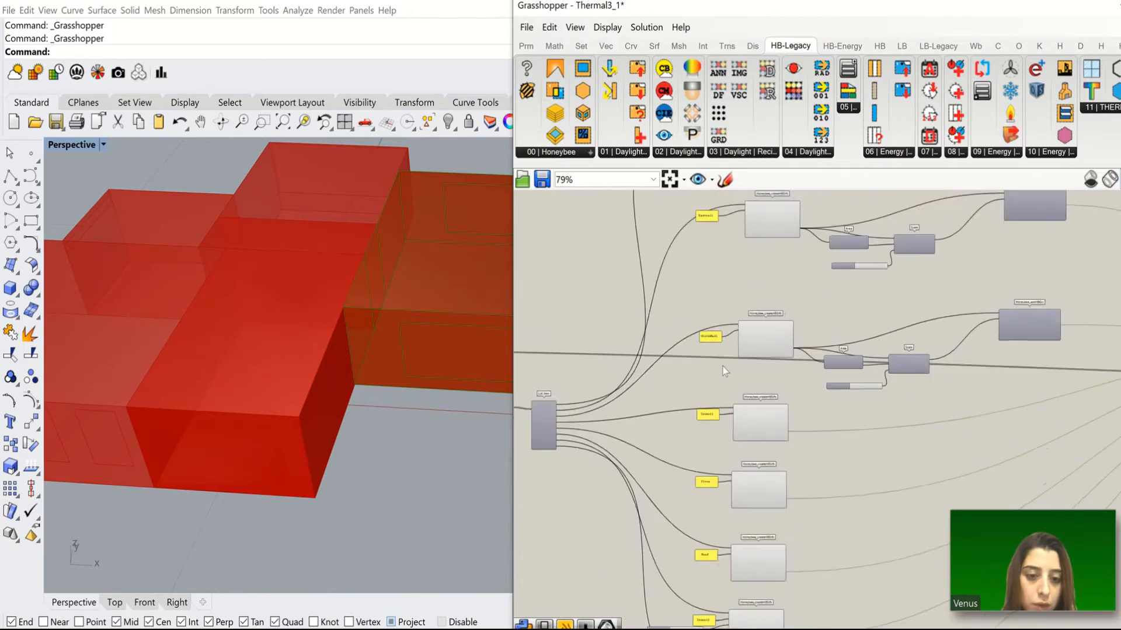
scroll(709, 480, up, 7)
double_click(713, 450)
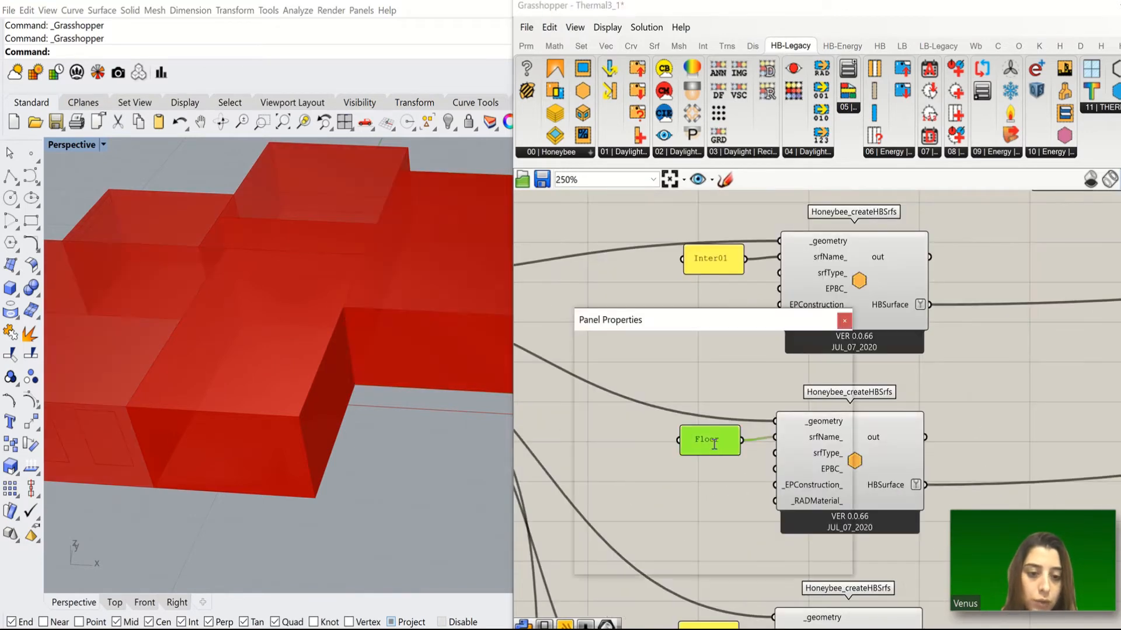
click(660, 370)
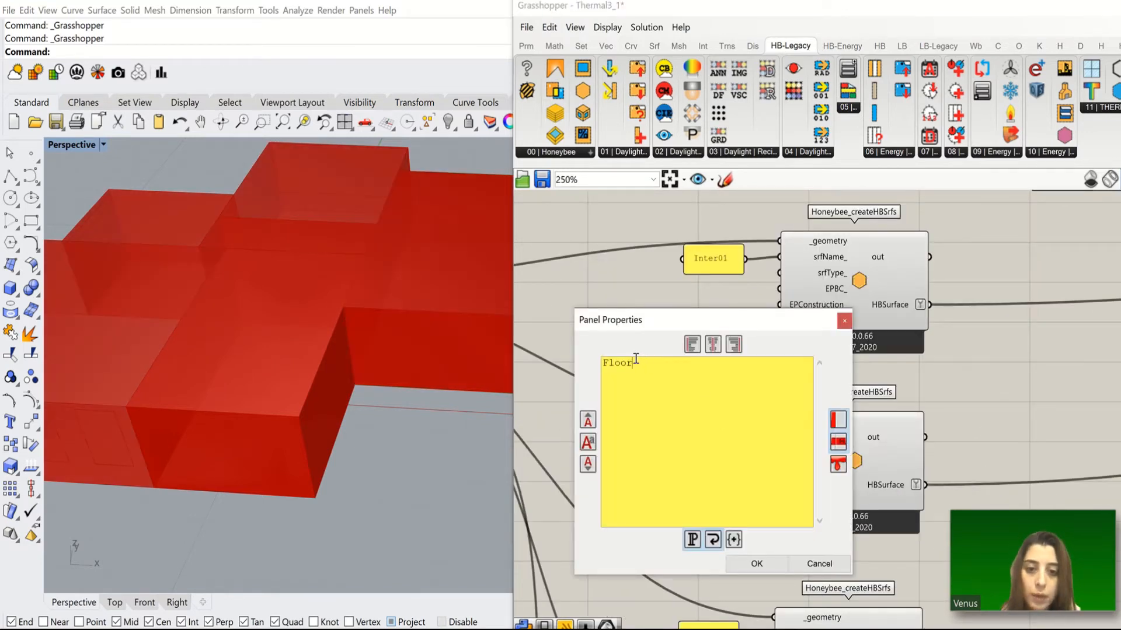
click(757, 564)
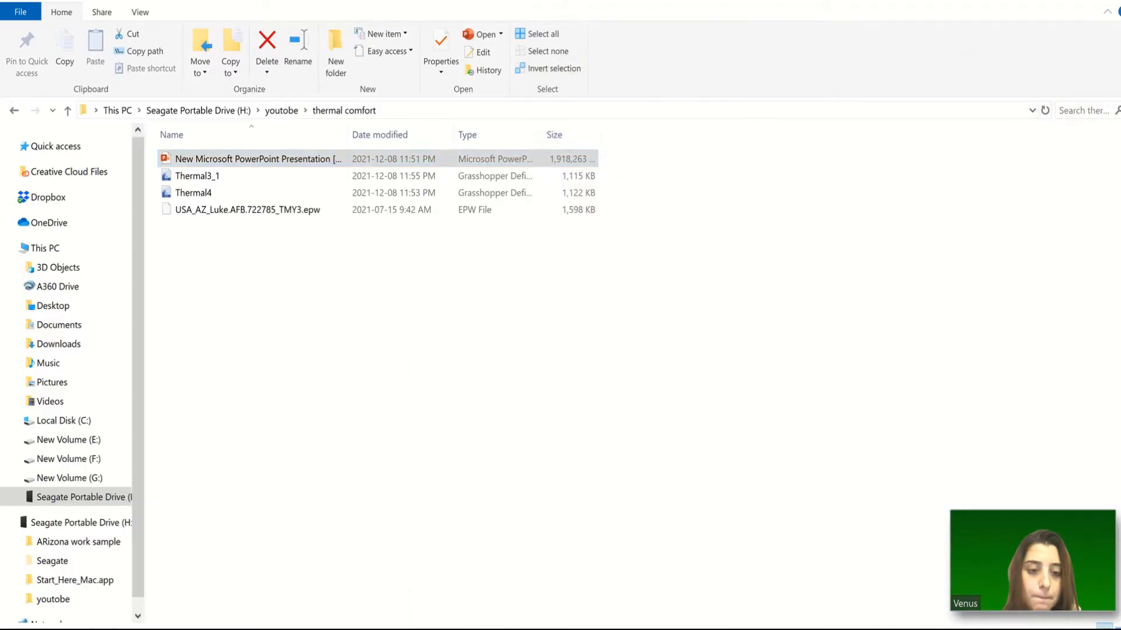
Rename the "Roof" surface name panel to "Roof1".
scroll(727, 370, down, 4)
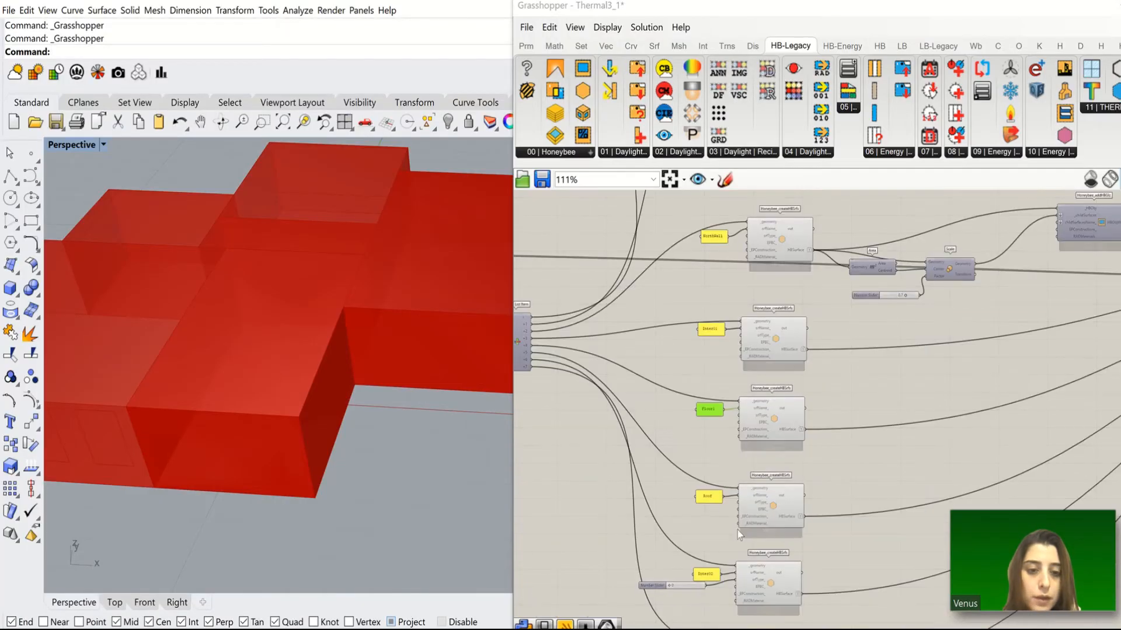
scroll(677, 461, up, 5)
double_click(687, 463)
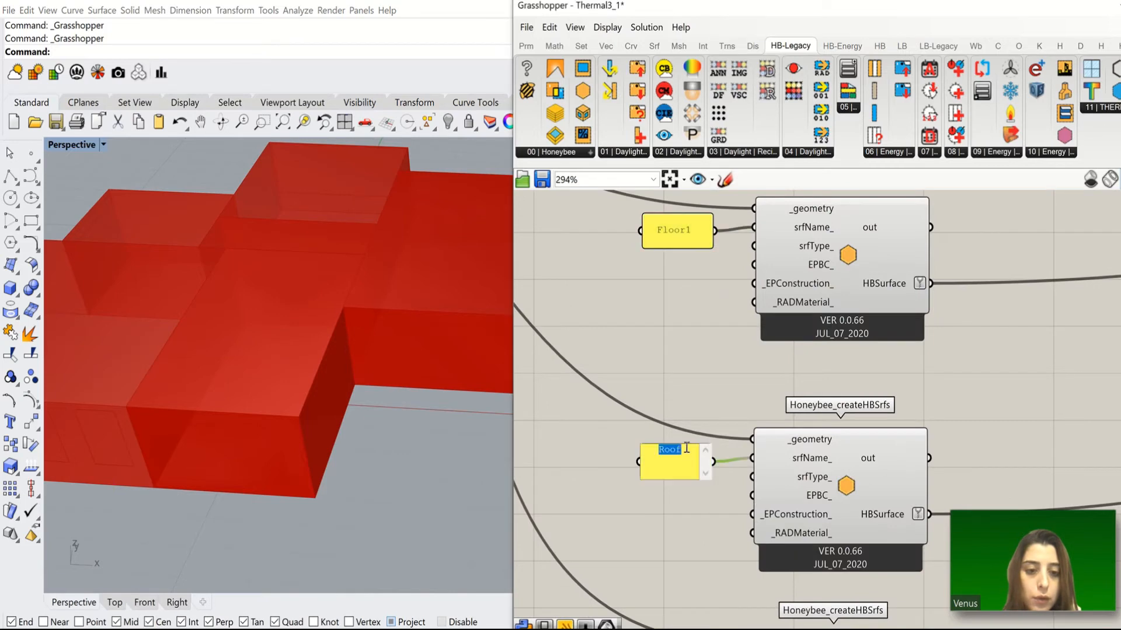
text(Roof1)
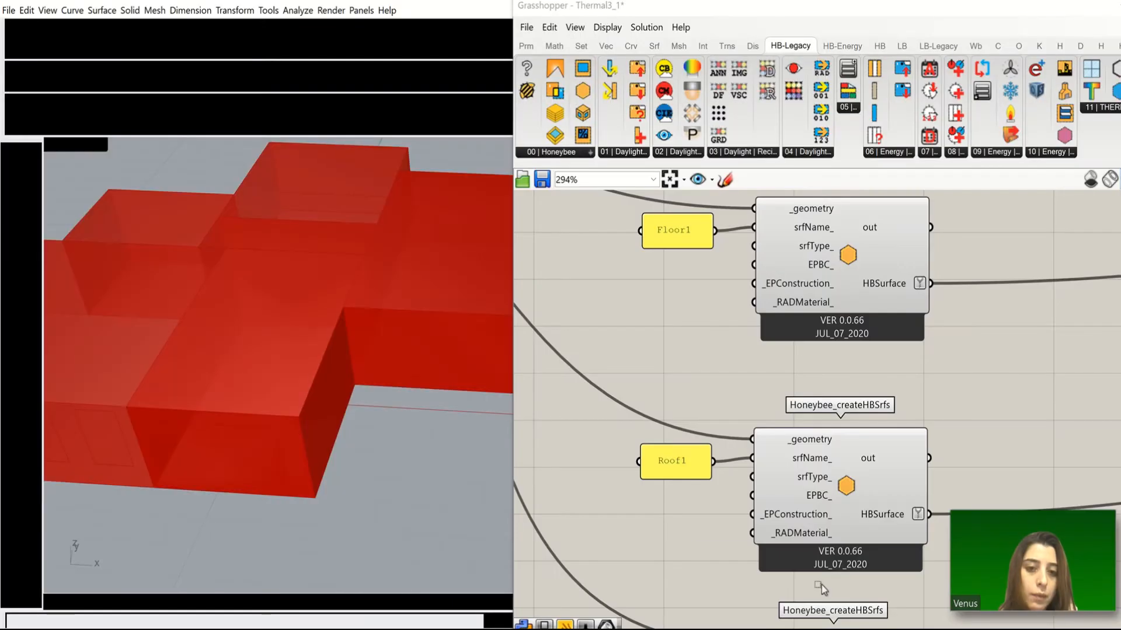
Move the lowest cluster of surface components and their name panels further down the canvas, away from the zone groups.
scroll(899, 376, down, 12)
drag(822, 585, 815, 385)
scroll(909, 397, up, 4)
scroll(909, 398, up, 3)
scroll(806, 391, down, 5)
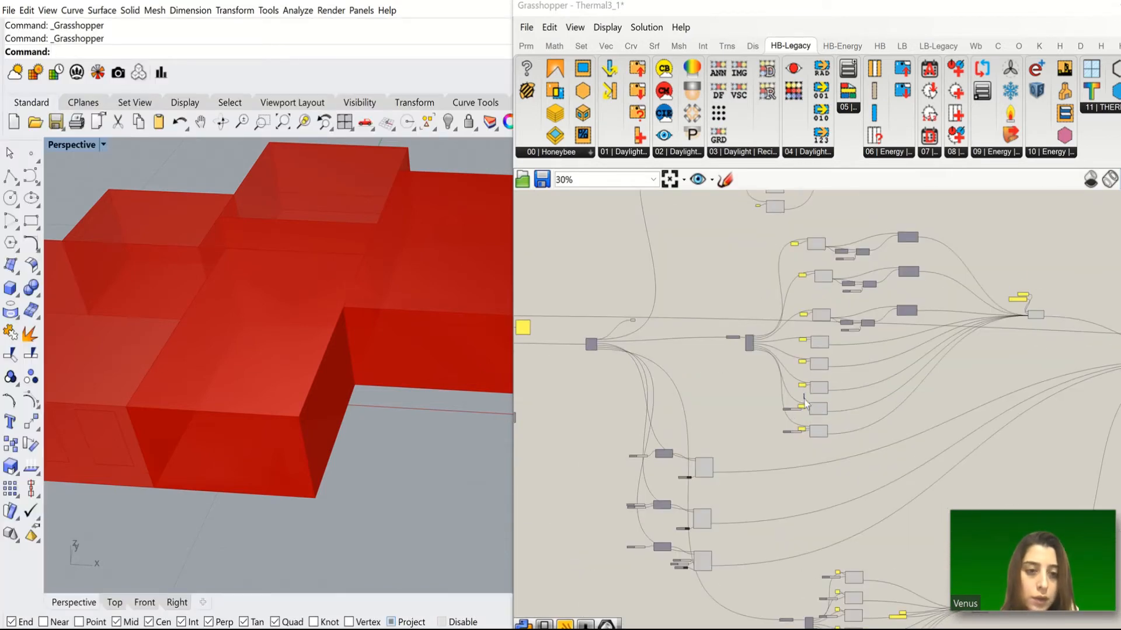
scroll(794, 432, down, 4)
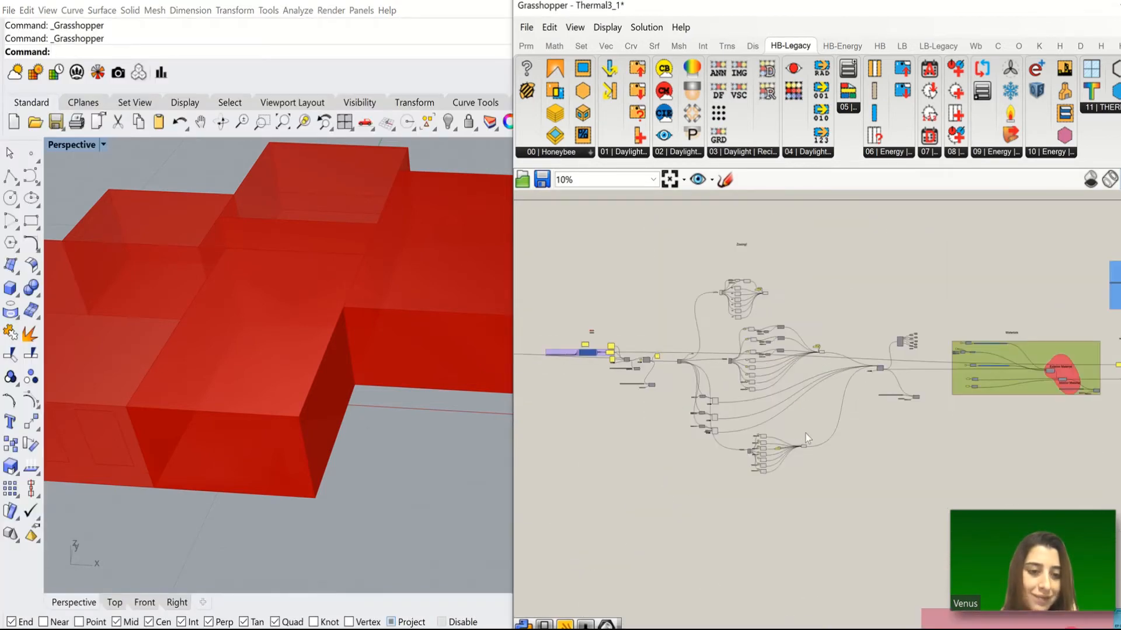
drag(807, 435, 730, 489)
drag(761, 441, 752, 527)
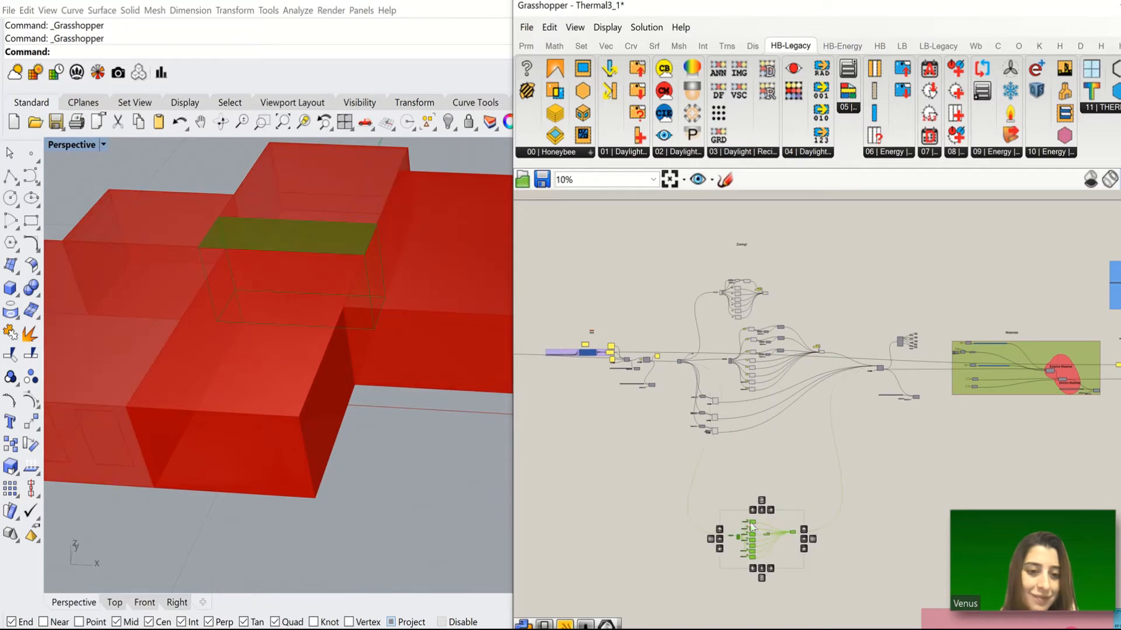
Spread the three zone component groups below the source list downward to free space above them.
scroll(727, 411, up, 3)
mouse_move(671, 443)
mouse_down()
mouse_move(722, 474)
mouse_move(708, 458)
mouse_move(715, 574)
mouse_up()
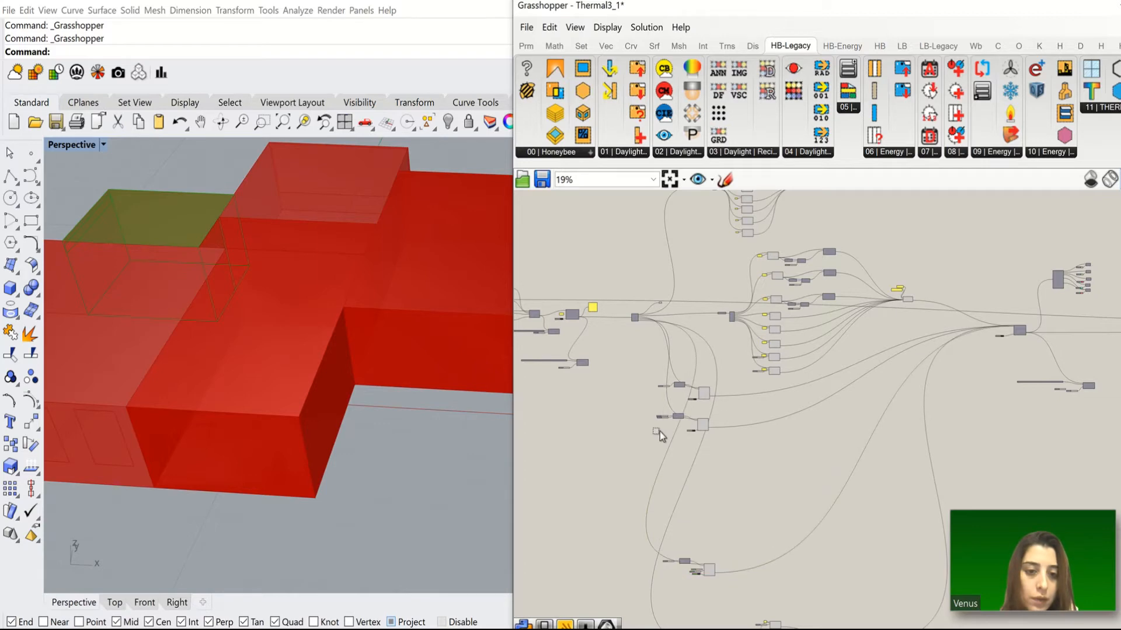
mouse_move(635, 411)
mouse_down()
mouse_move(683, 447)
mouse_move(677, 508)
mouse_up()
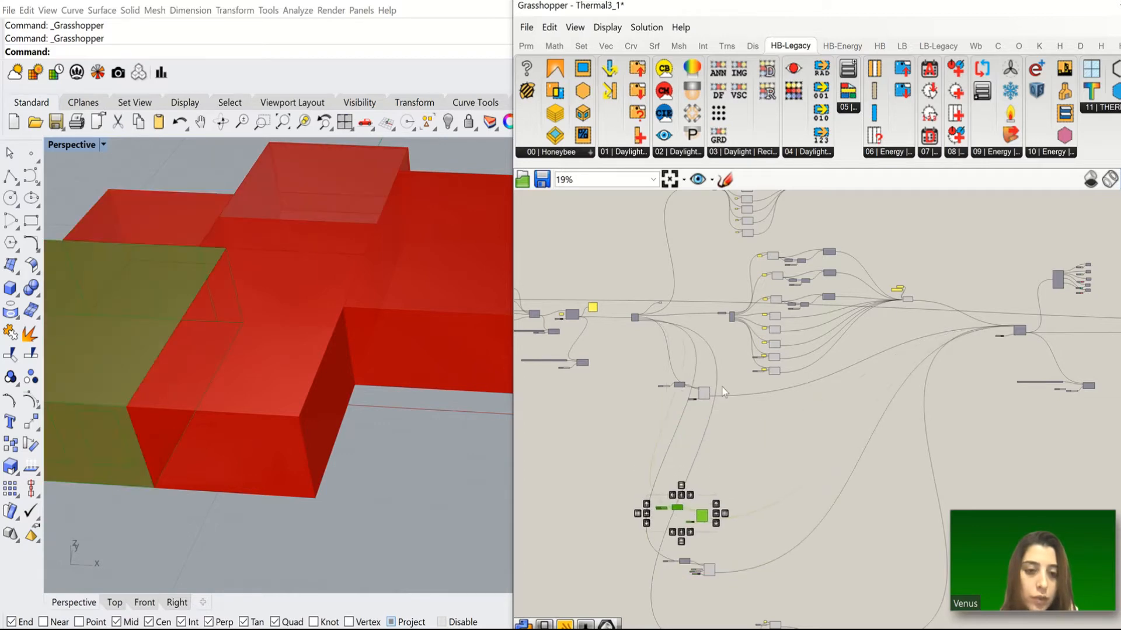
drag(662, 398, 743, 330)
click(709, 412)
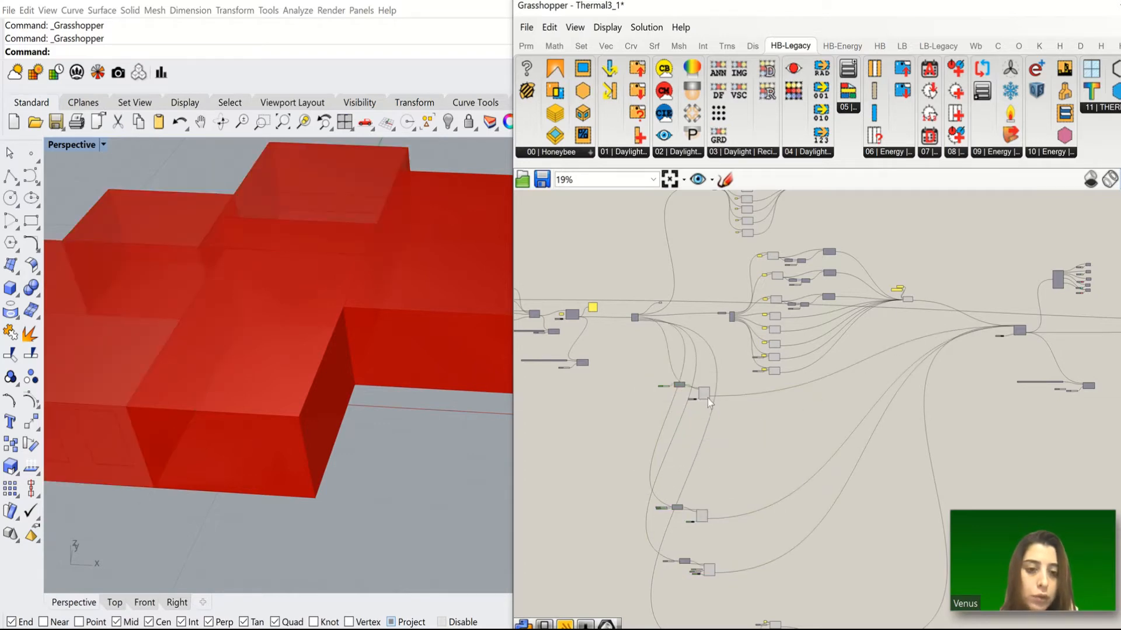
drag(671, 408, 700, 446)
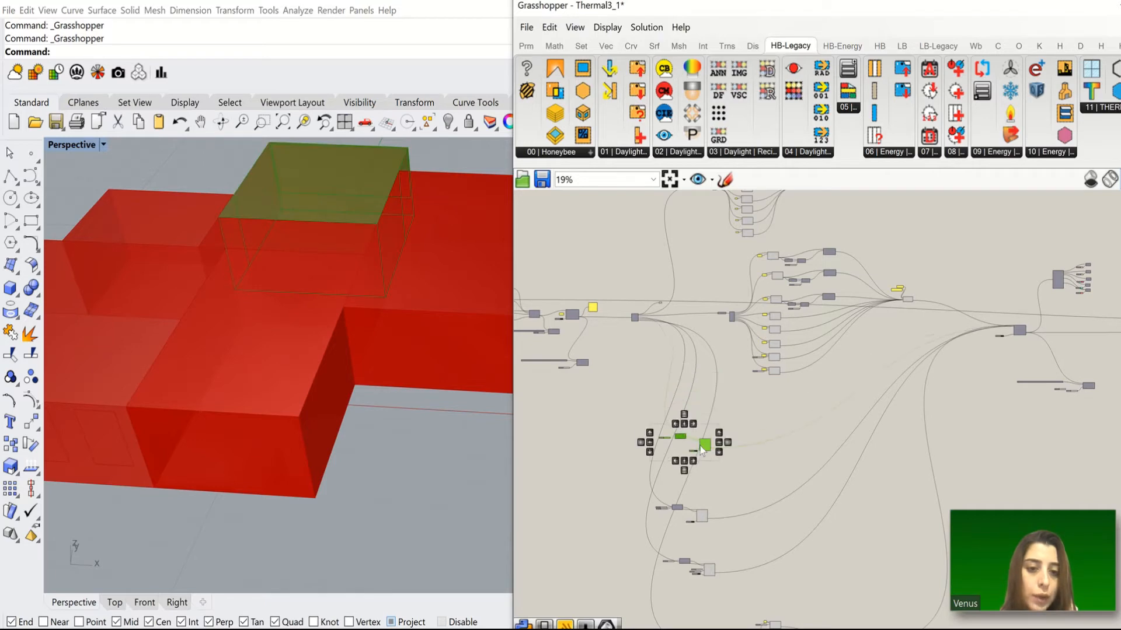
Place a Honeybee_createHBZones component above the moved groups and connect an output of the zone list component to its _HBSurfaces input.
scroll(663, 436, up, 1)
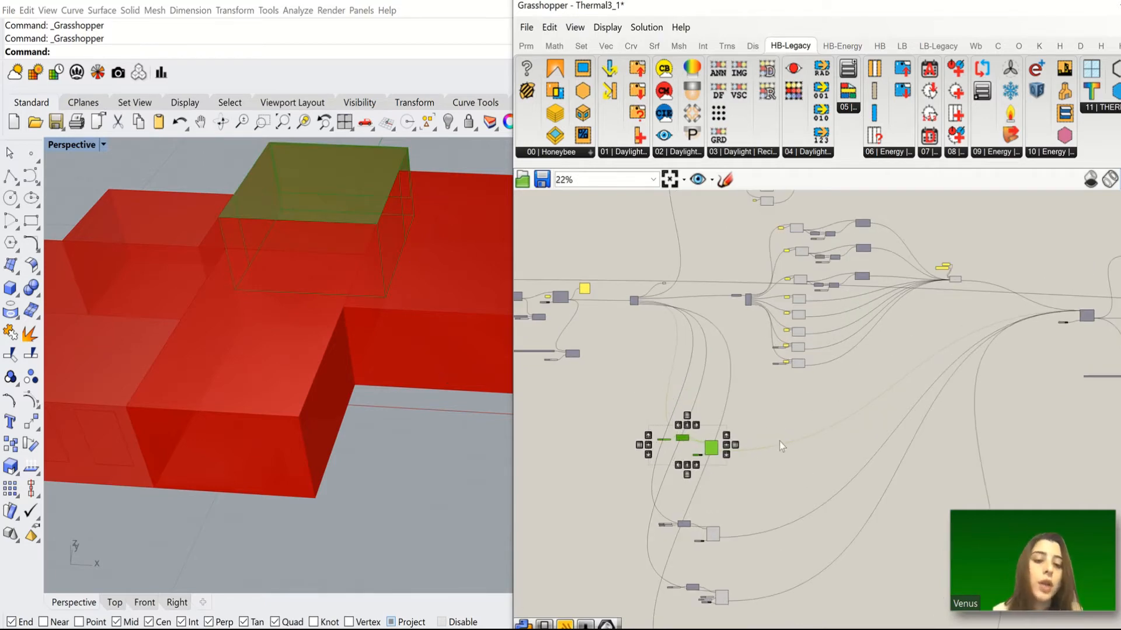
scroll(779, 441, down, 1)
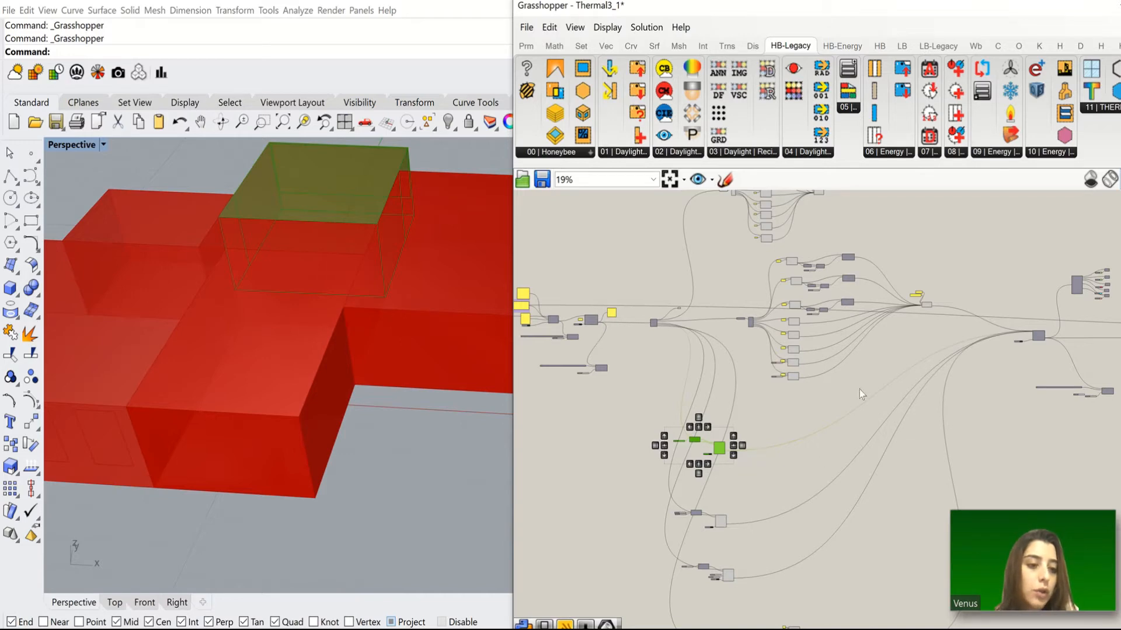
scroll(752, 457, up, 5)
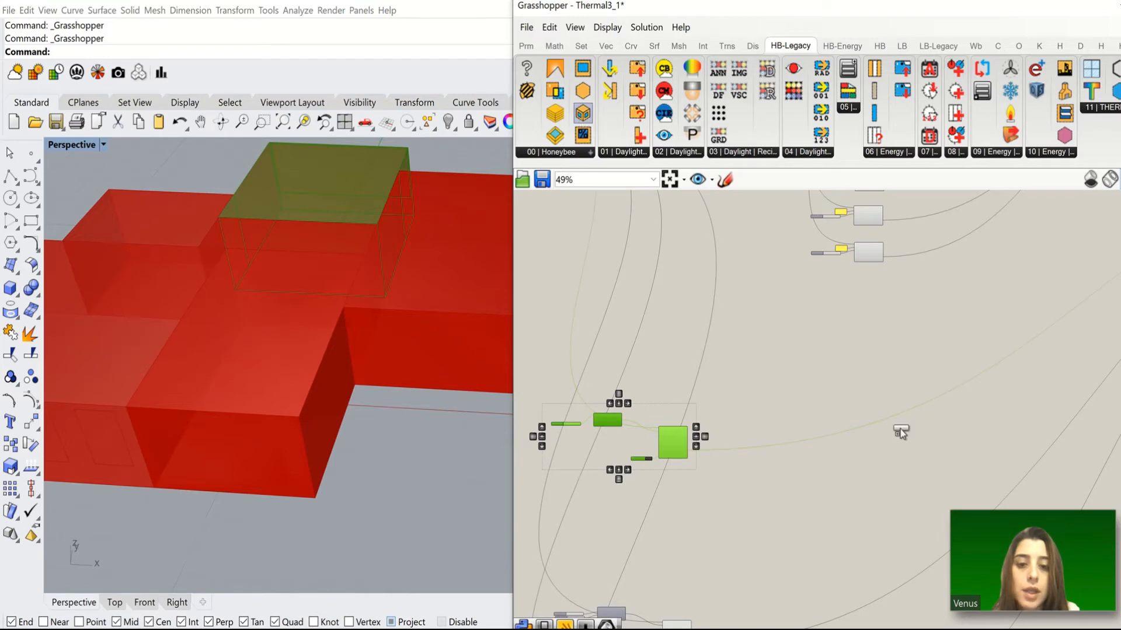
scroll(900, 429, down, 3)
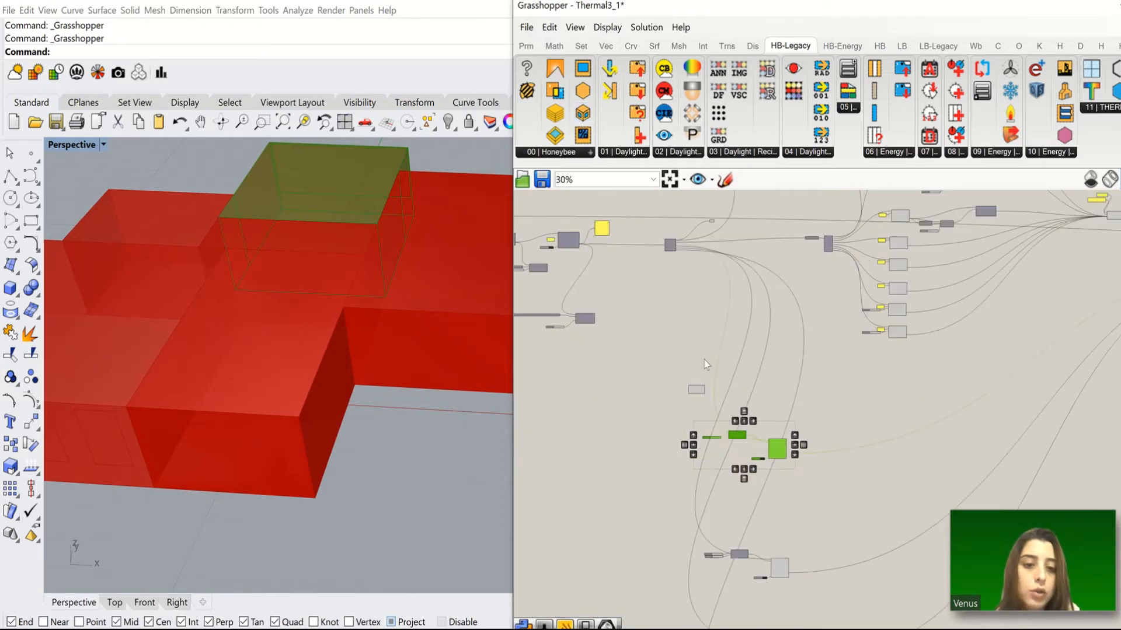
scroll(680, 251, up, 5)
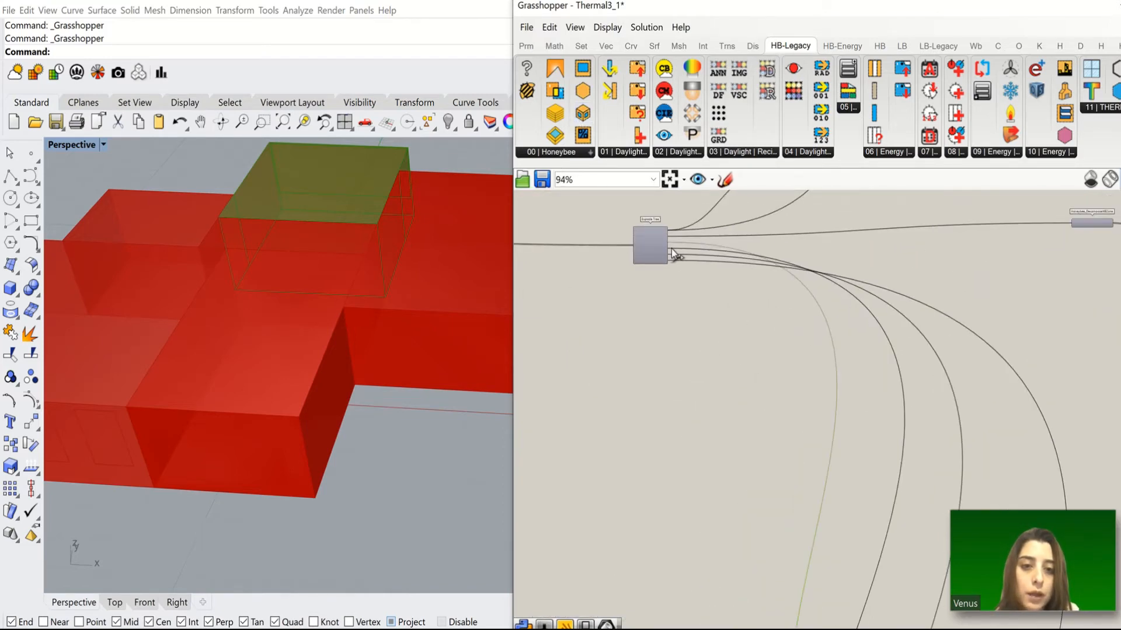
drag(672, 249, 744, 459)
scroll(787, 292, down, 5)
scroll(761, 445, up, 4)
scroll(757, 448, up, 3)
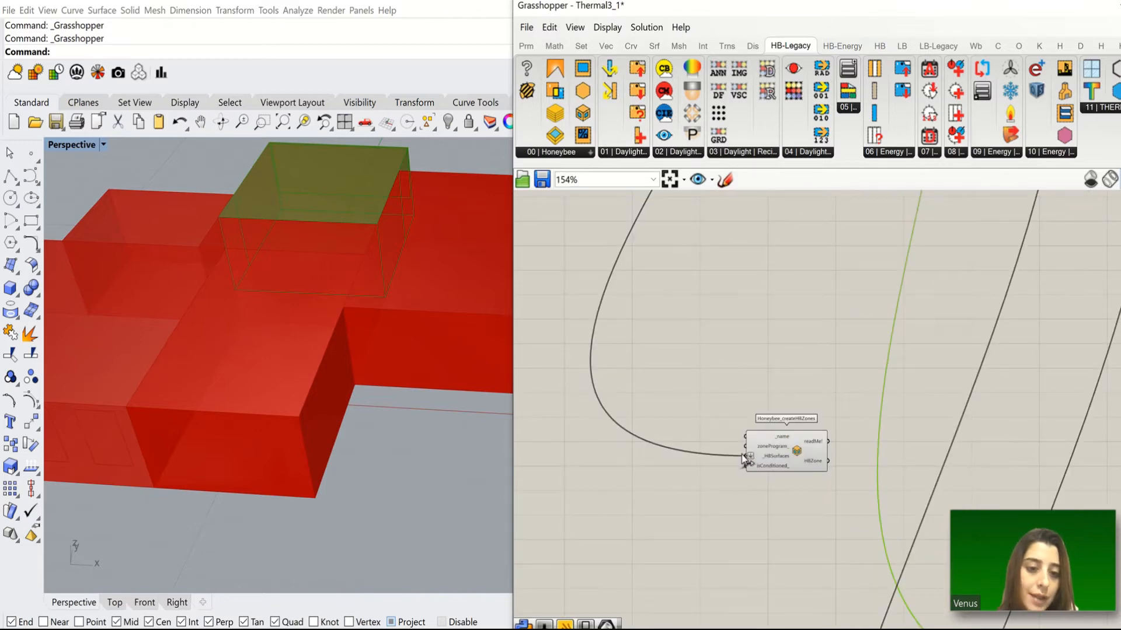
scroll(693, 433, down, 4)
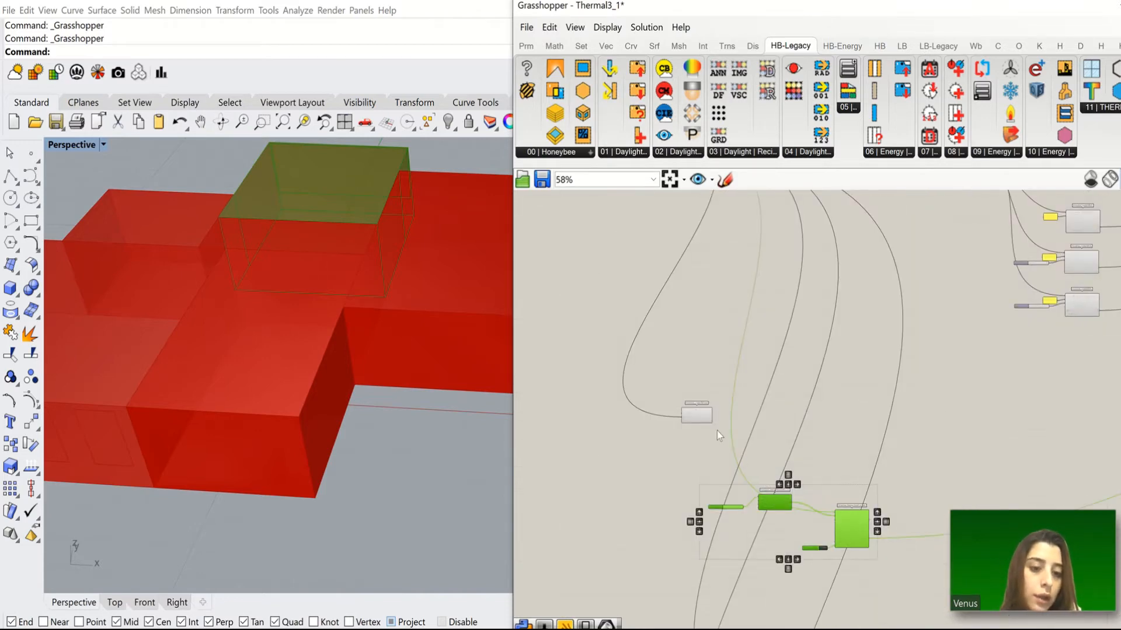
scroll(701, 424, up, 5)
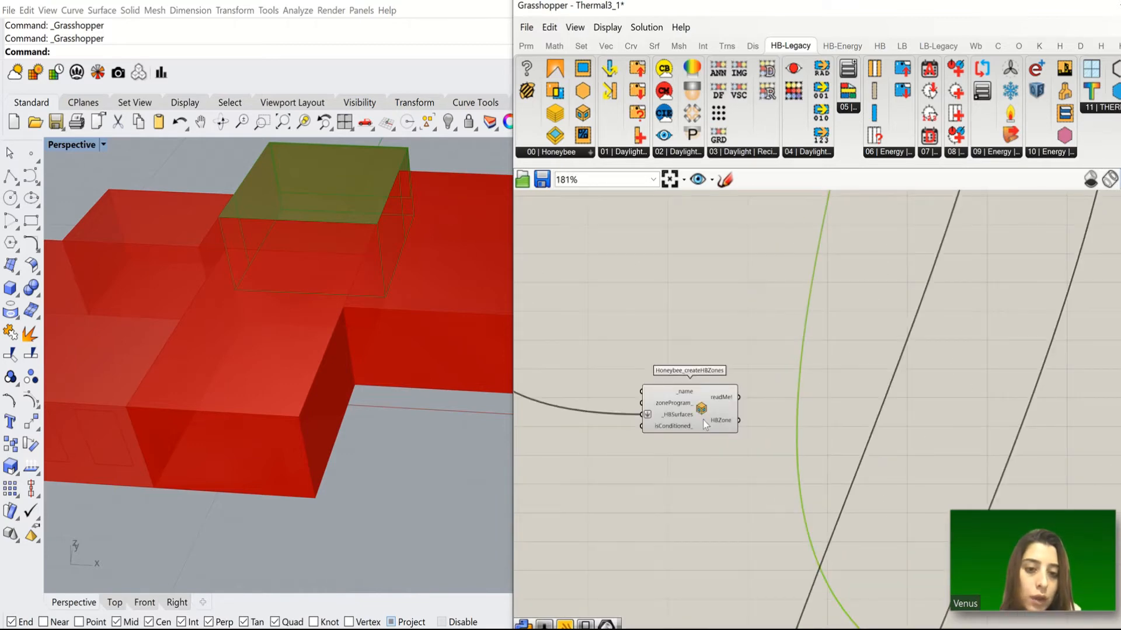
drag(694, 428, 687, 424)
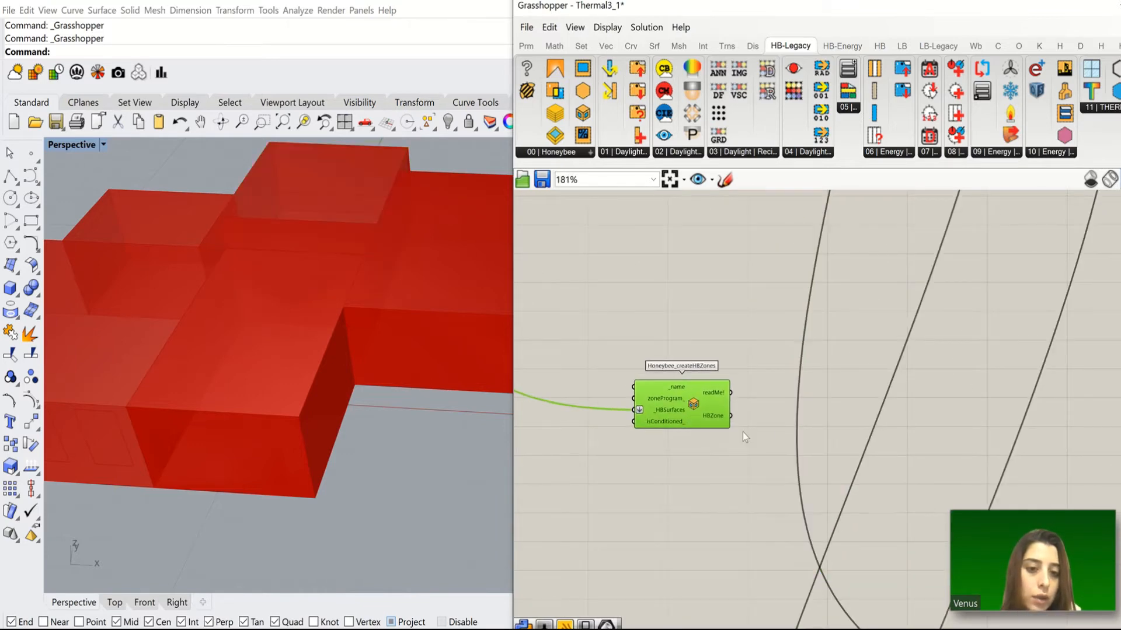
Add a List Item component beside Honeybee_createHBZones and connect the HBZone output to its L input.
double_click(767, 430)
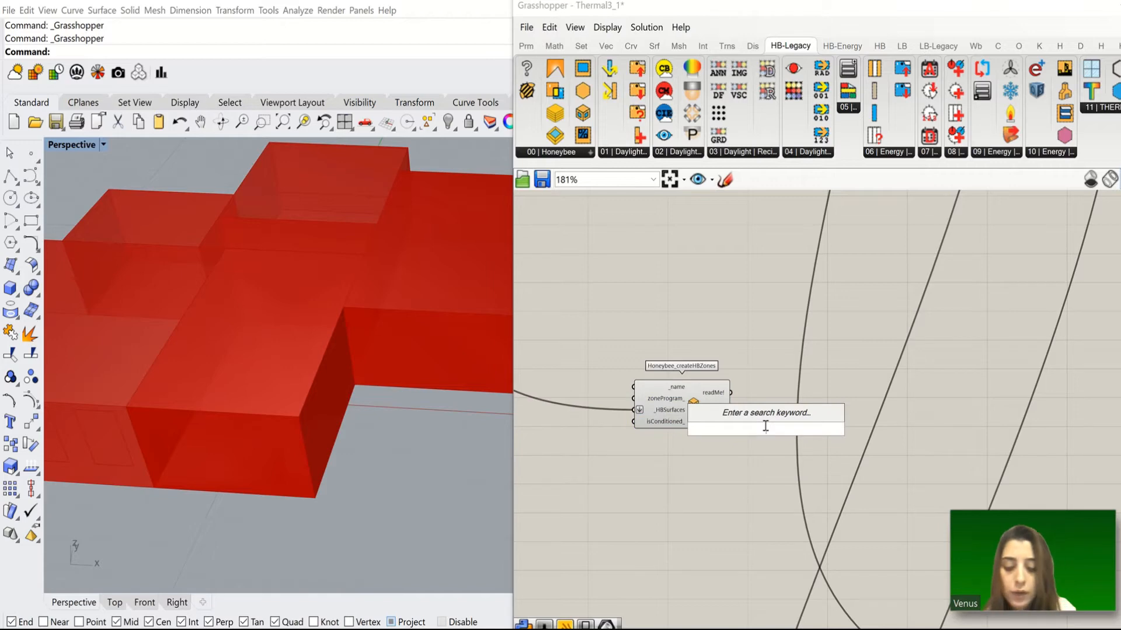
text(item)
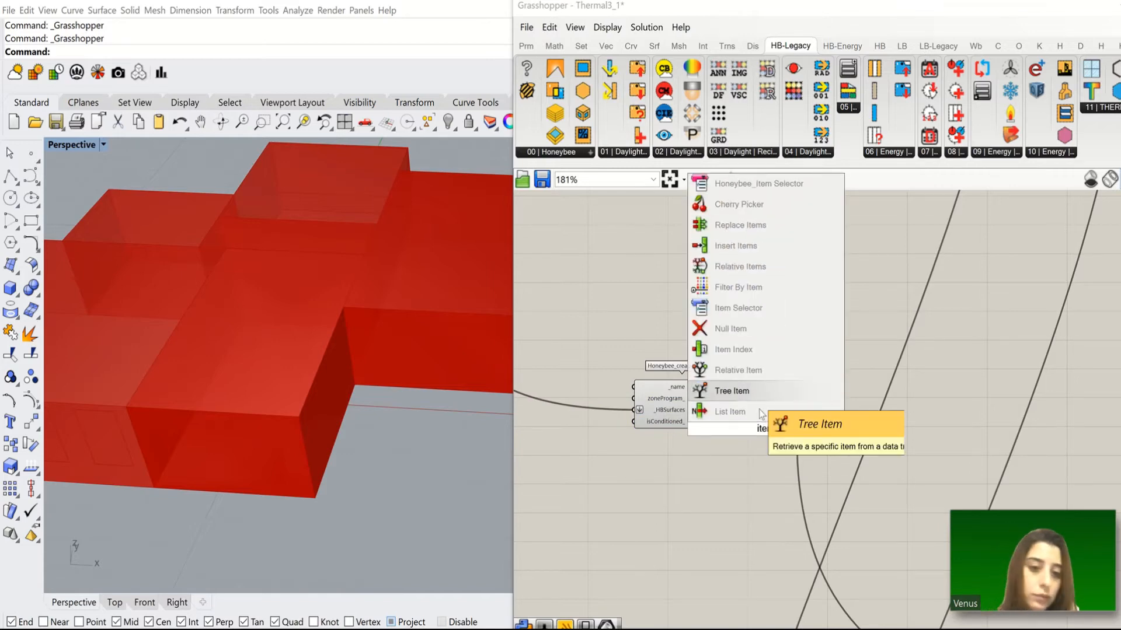
click(733, 409)
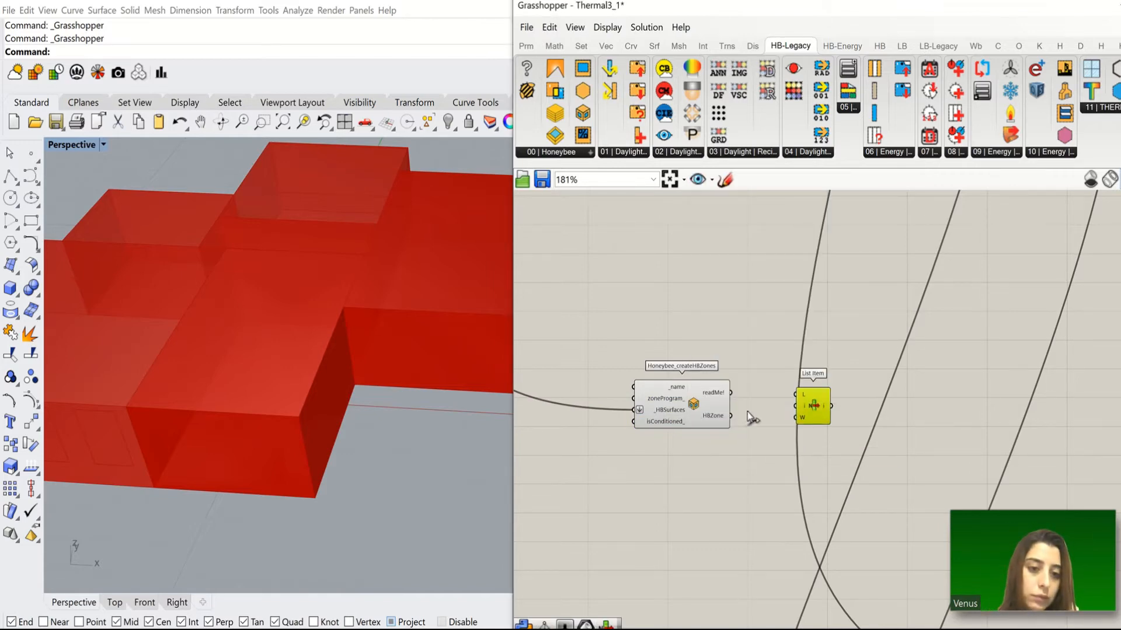
drag(786, 403, 788, 404)
scroll(740, 395, down, 8)
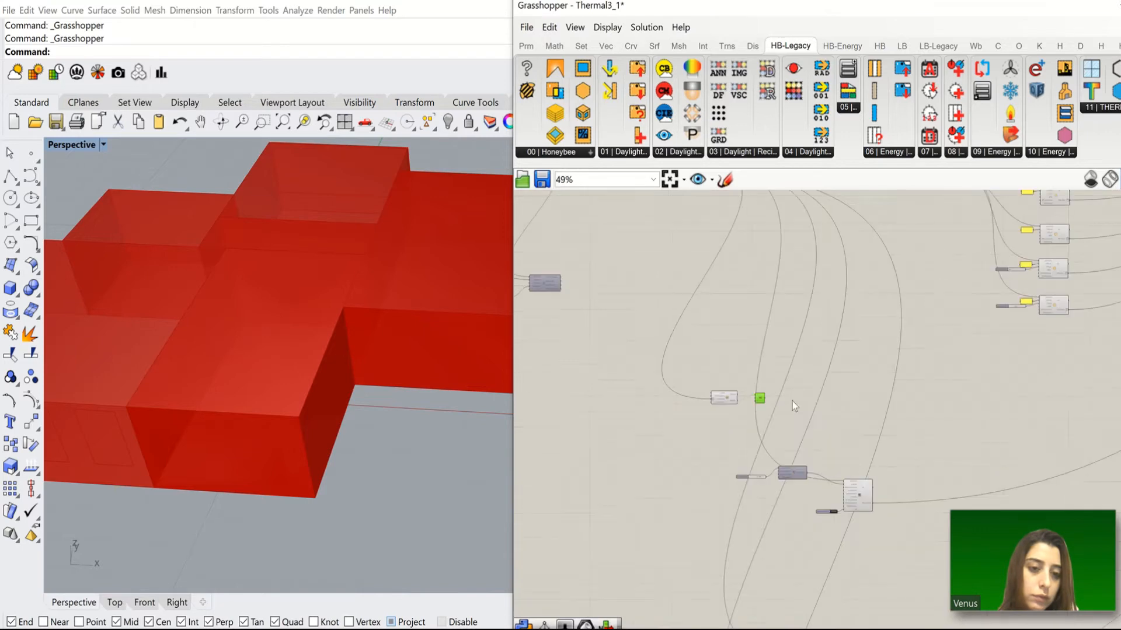
Extend the new List Item with additional outputs up to +6.
scroll(791, 401, up, 11)
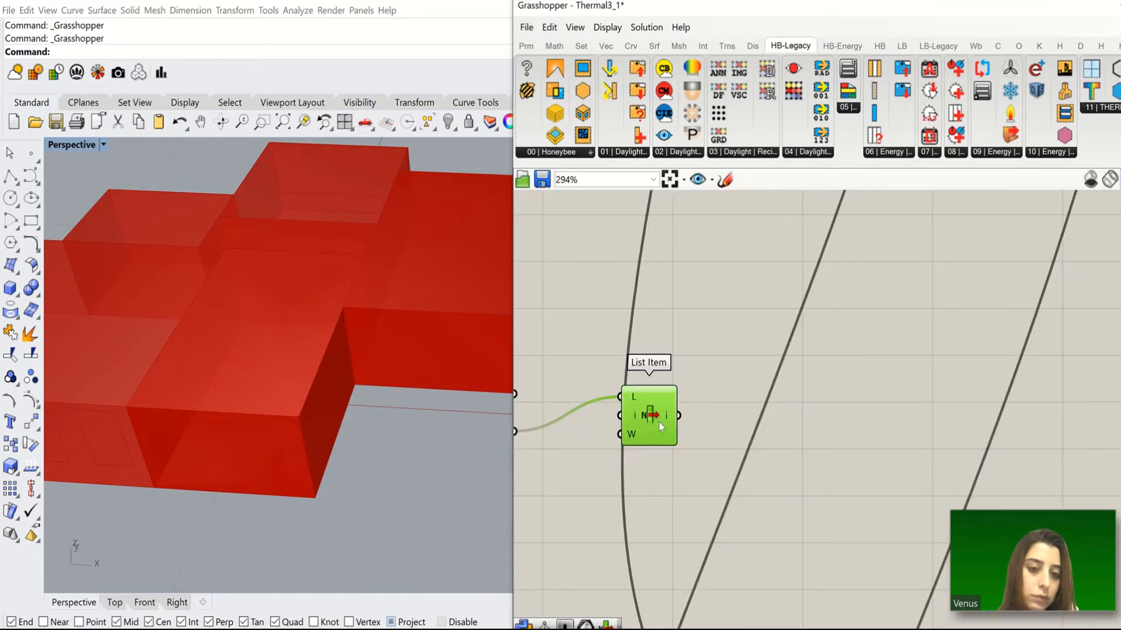
scroll(674, 450, up, 7)
click(639, 441)
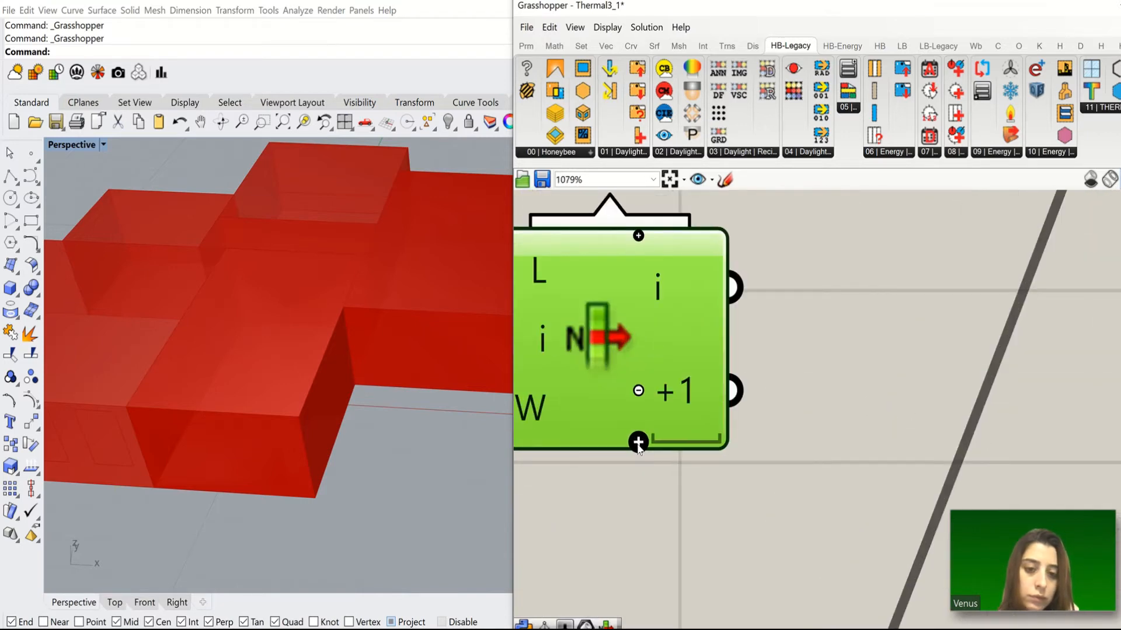
click(638, 443)
click(638, 442)
click(638, 477)
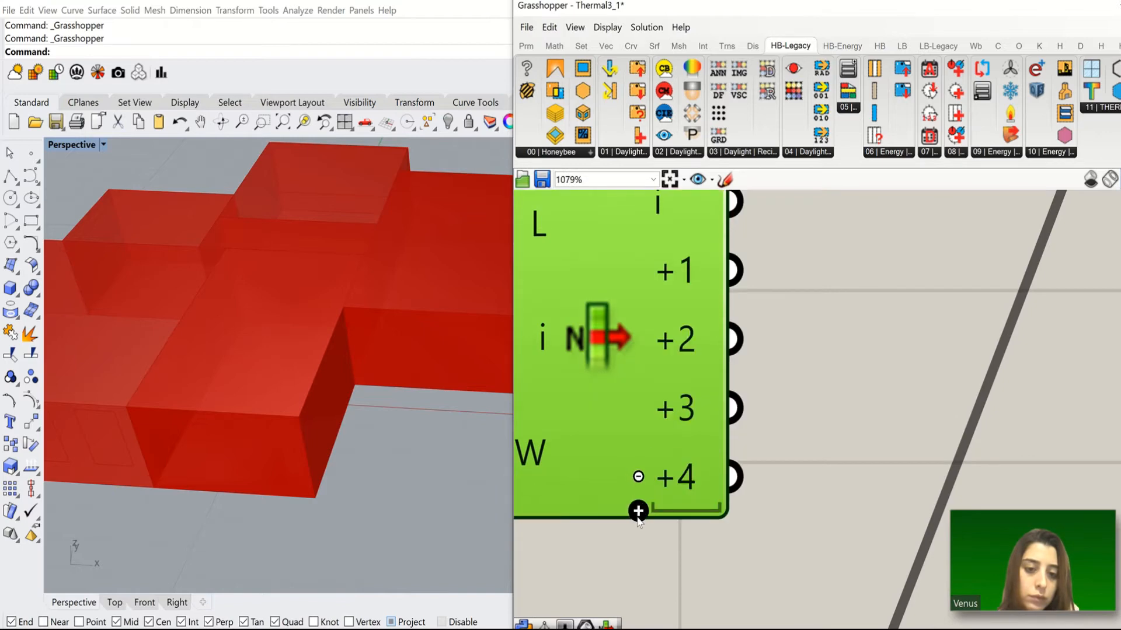
click(638, 511)
click(638, 546)
scroll(678, 471, down, 14)
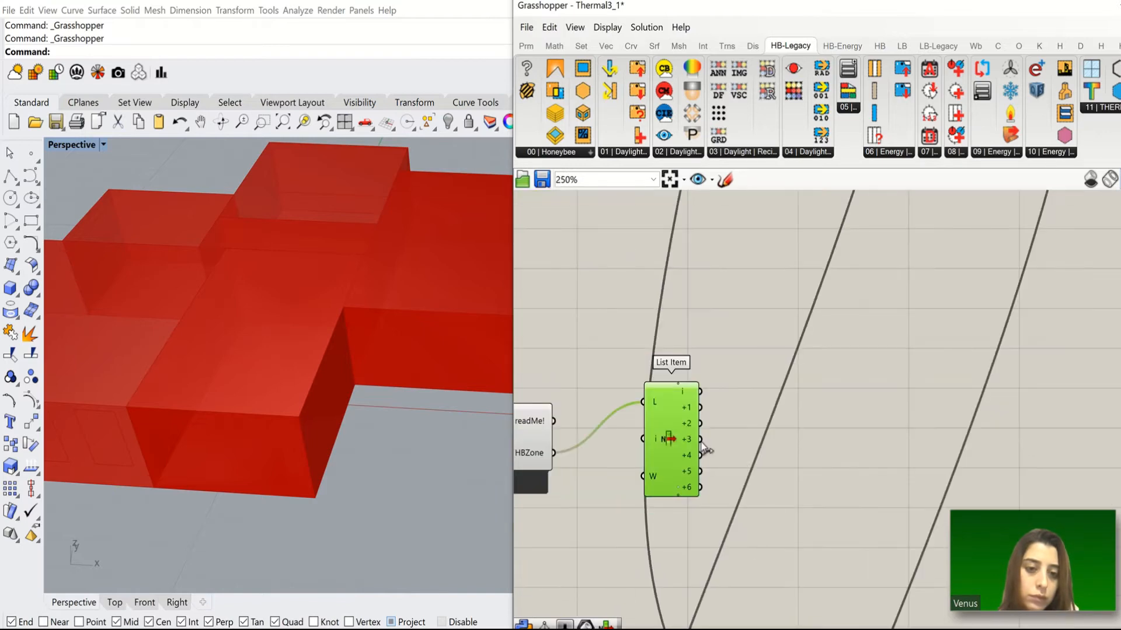
scroll(736, 432, down, 7)
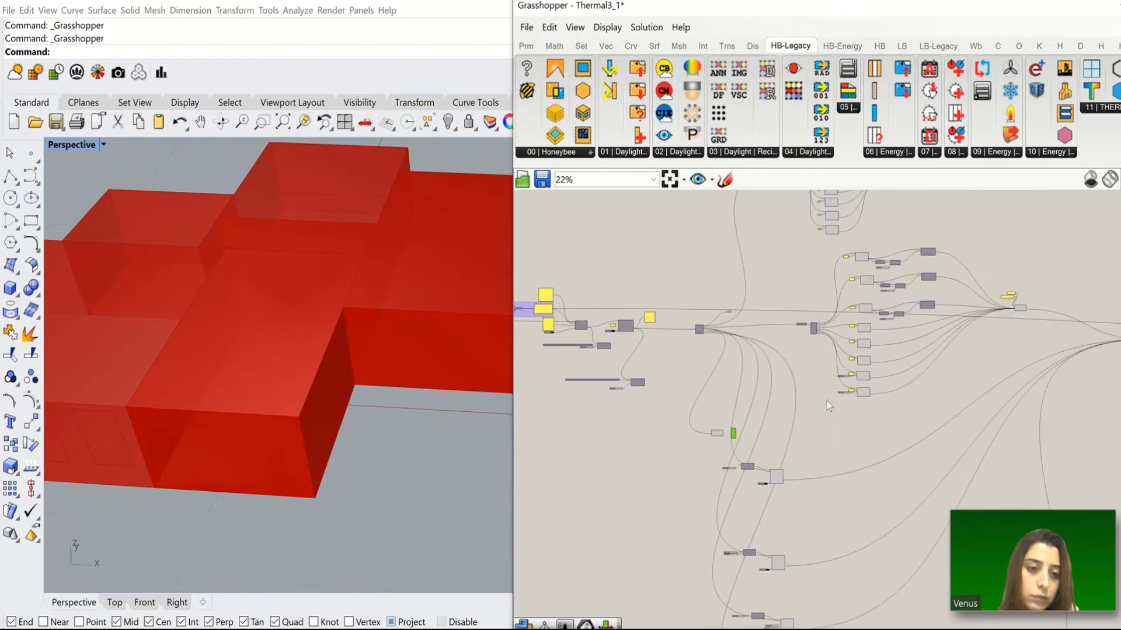
Copy the Airwall Honeybee_createHBSrfs group beside the new List Item and connect output i to its _geometry input.
scroll(858, 393, up, 4)
drag(863, 391, 645, 471)
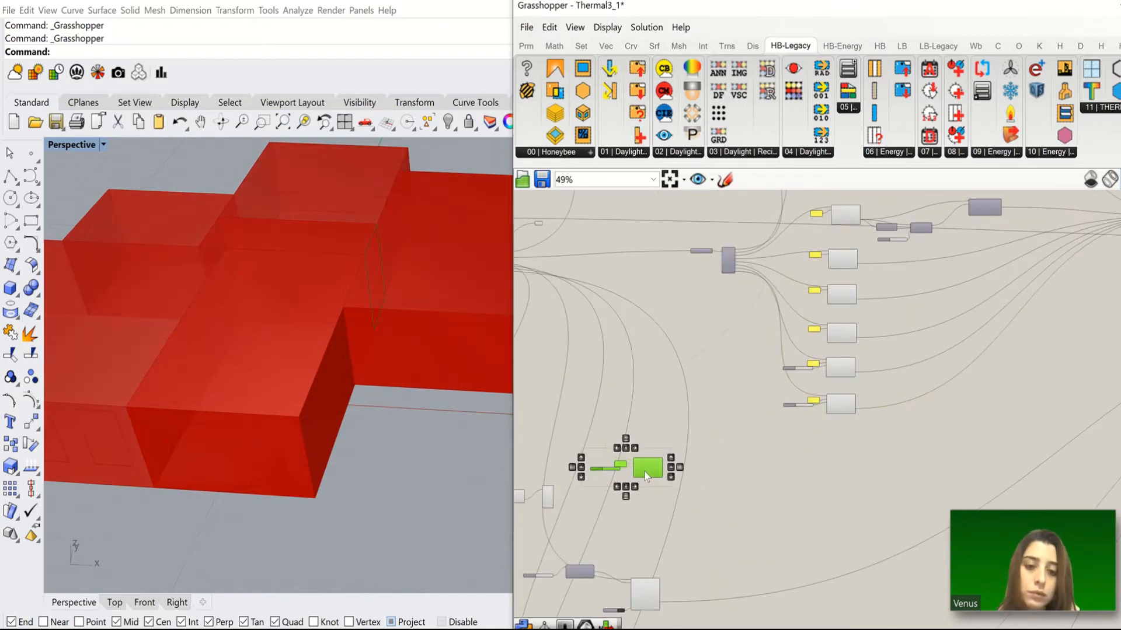
scroll(644, 472, up, 4)
scroll(547, 491, up, 3)
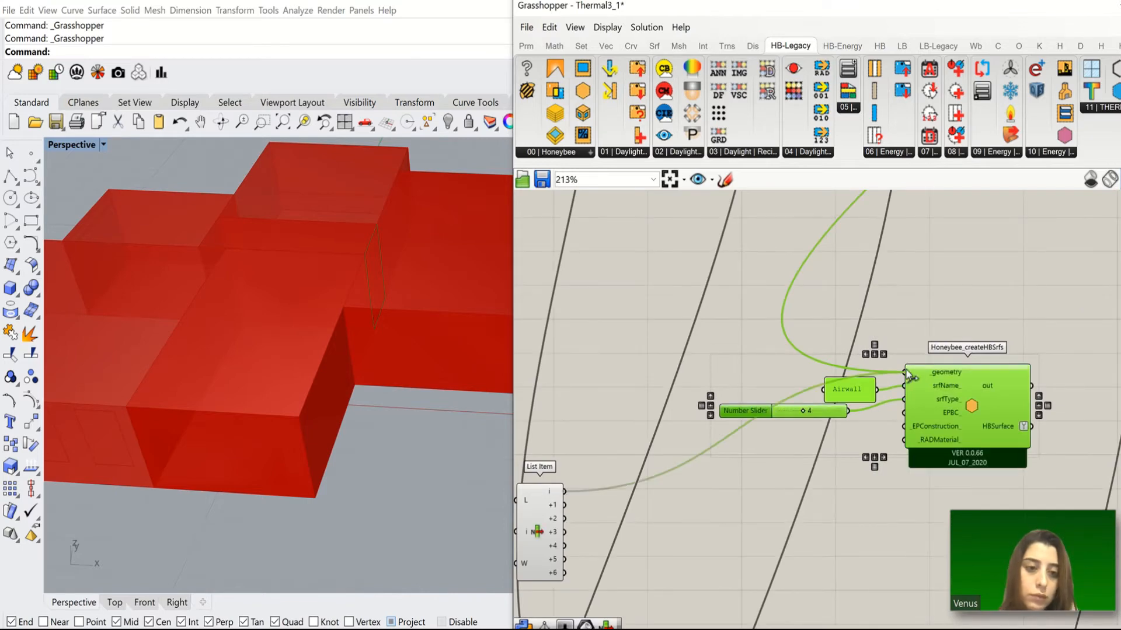
scroll(656, 446, down, 3)
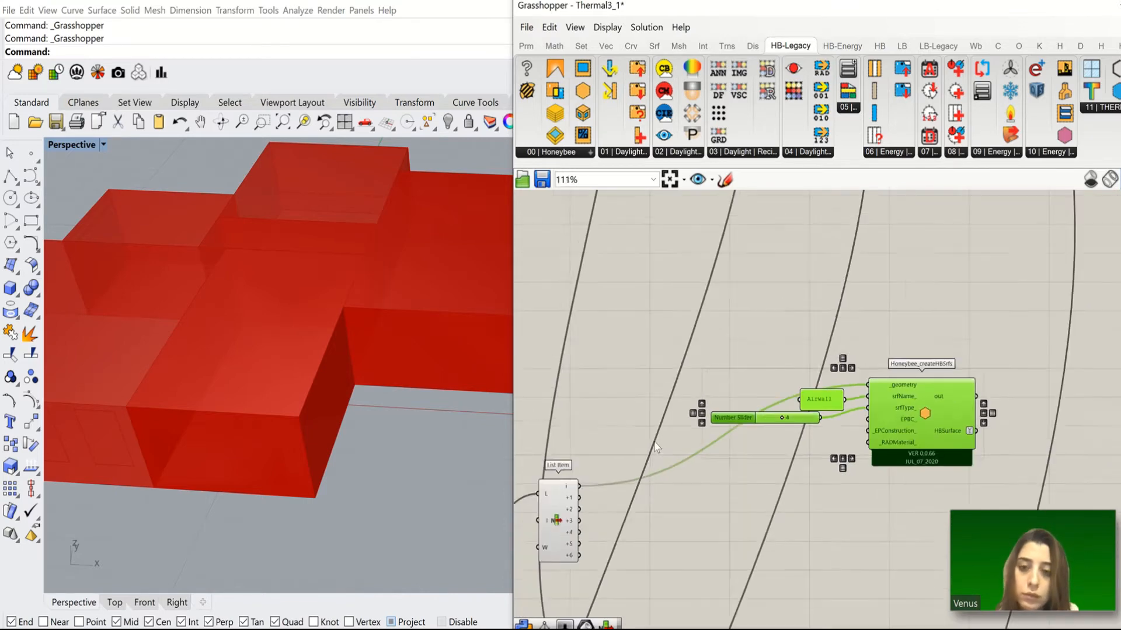
scroll(824, 434, up, 1)
Enable the viewport preview of the copied Airwall surface group.
middle_click(824, 433)
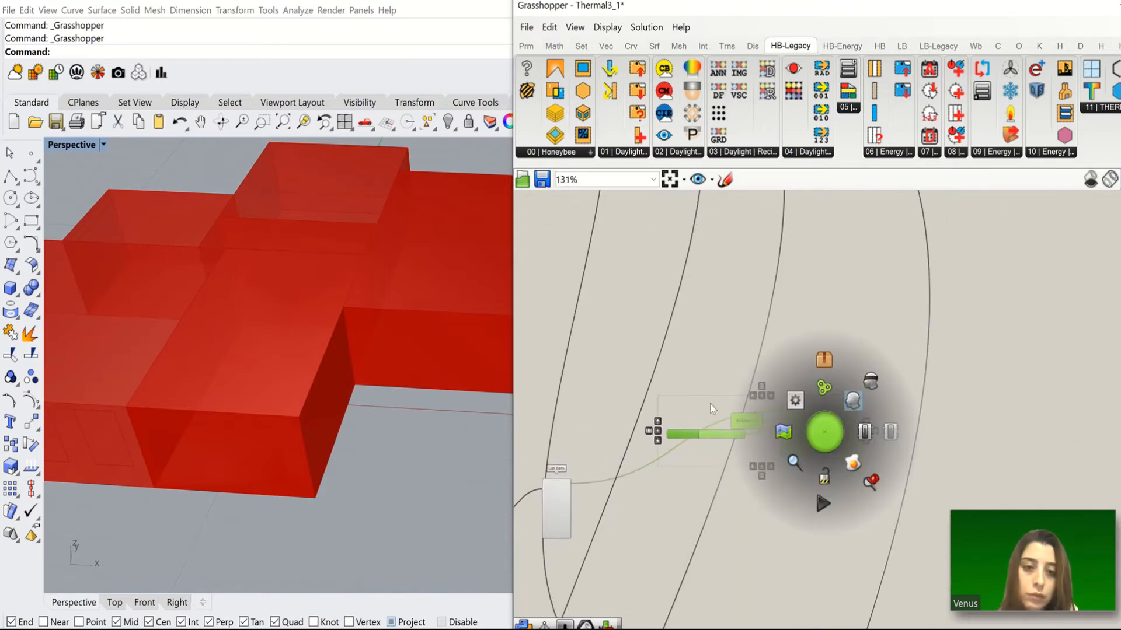
scroll(296, 395, down, 8)
scroll(372, 407, up, 4)
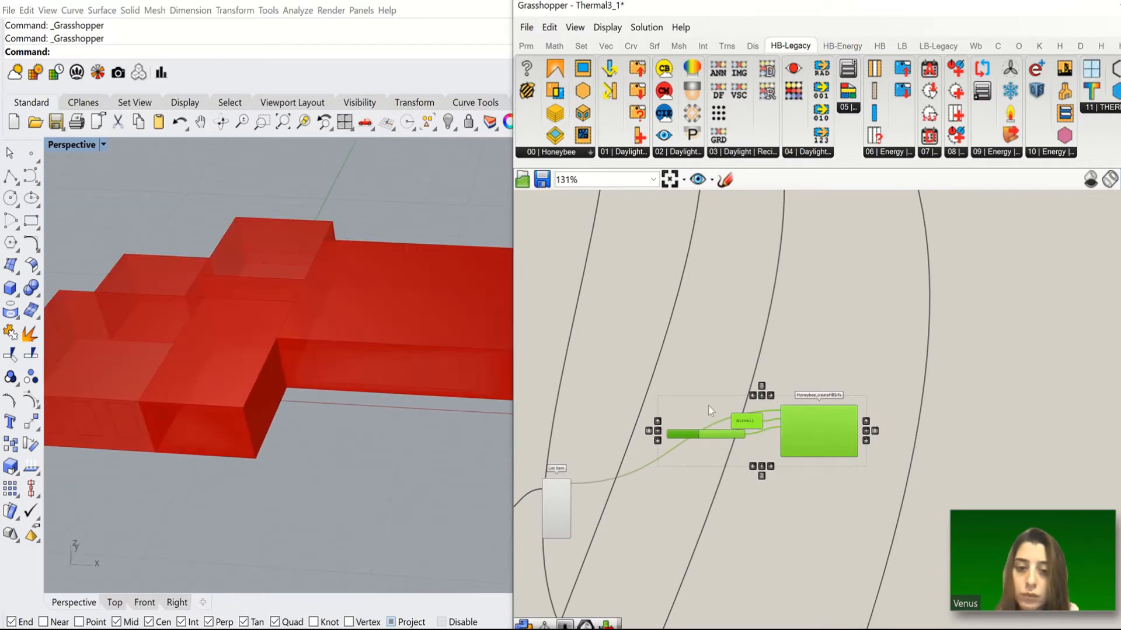
scroll(708, 405, down, 3)
scroll(628, 457, up, 2)
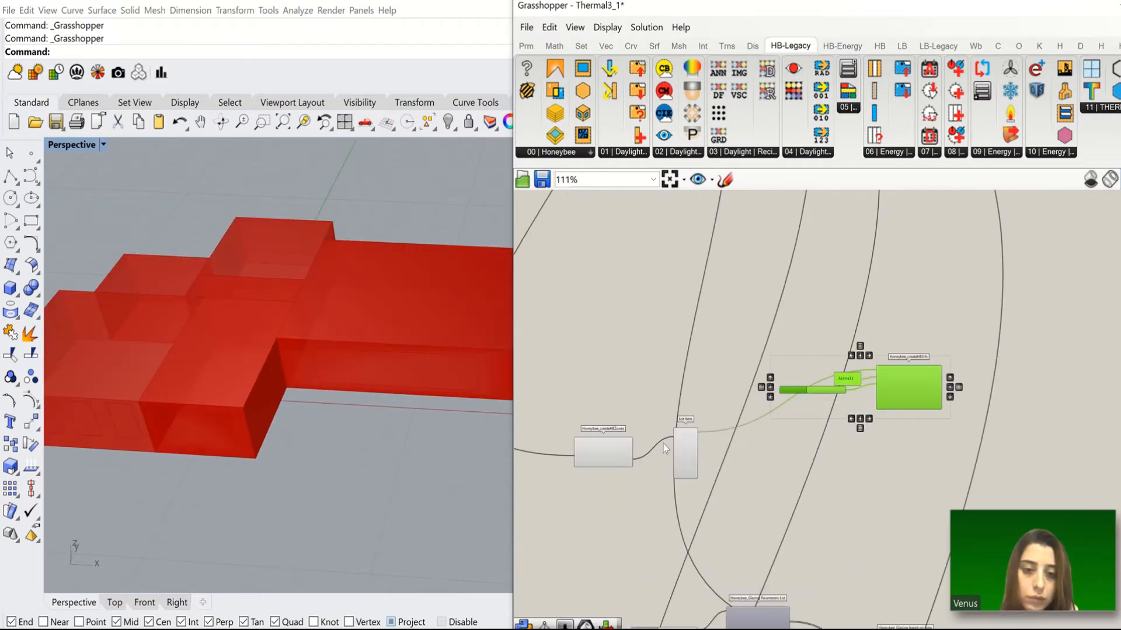
click(680, 445)
double_click(734, 371)
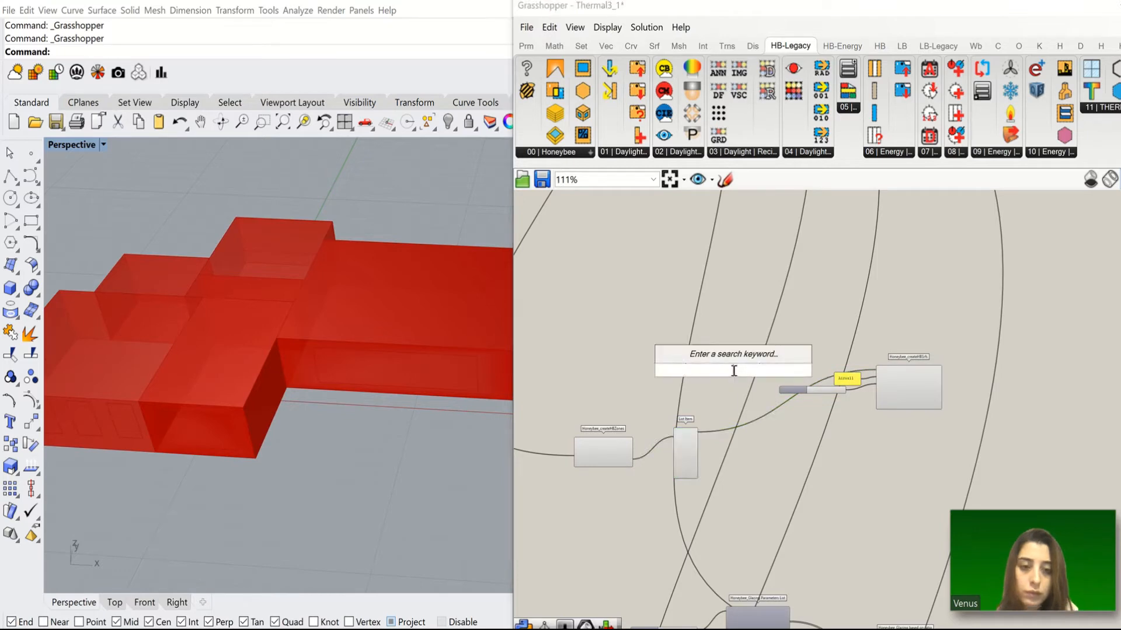
text(bre)
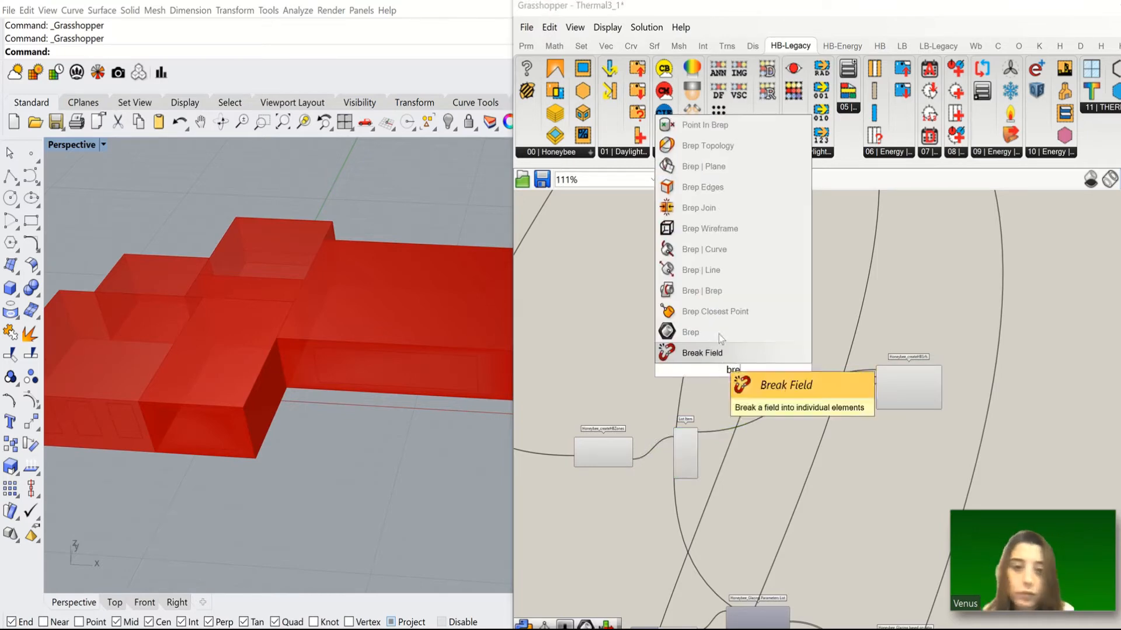
click(690, 320)
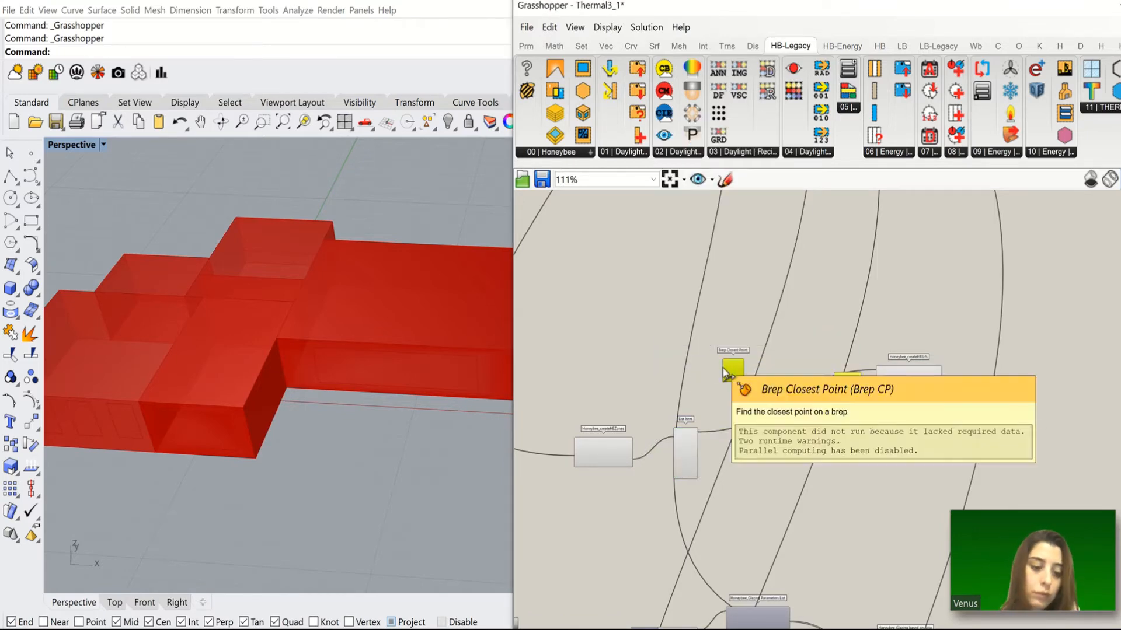
key(ctrl+z)
Add a Brep component above the new List Item and connect output i to it to highlight that item in the model.
double_click(707, 384)
text(brep)
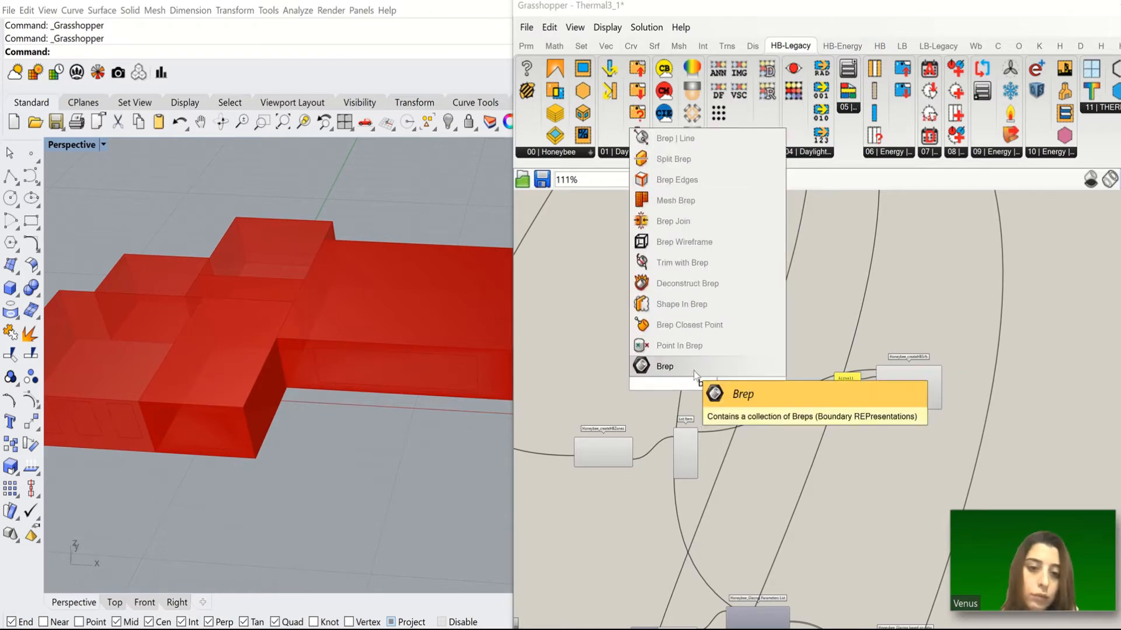
click(694, 369)
scroll(701, 403, up, 4)
drag(678, 452, 678, 344)
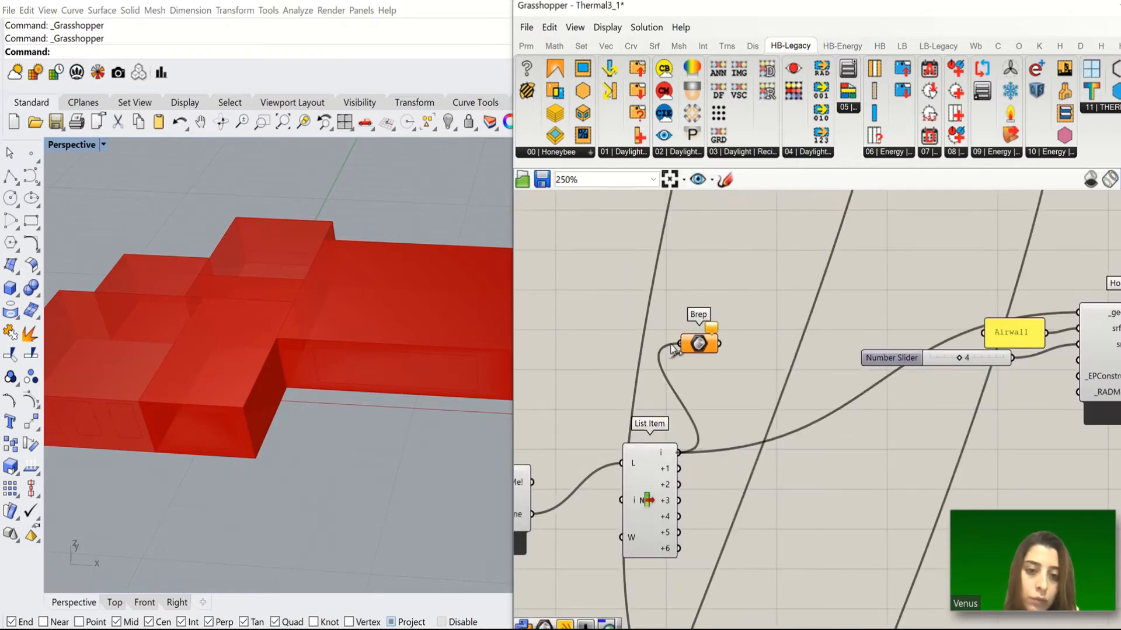
click(701, 346)
scroll(527, 341, down, 4)
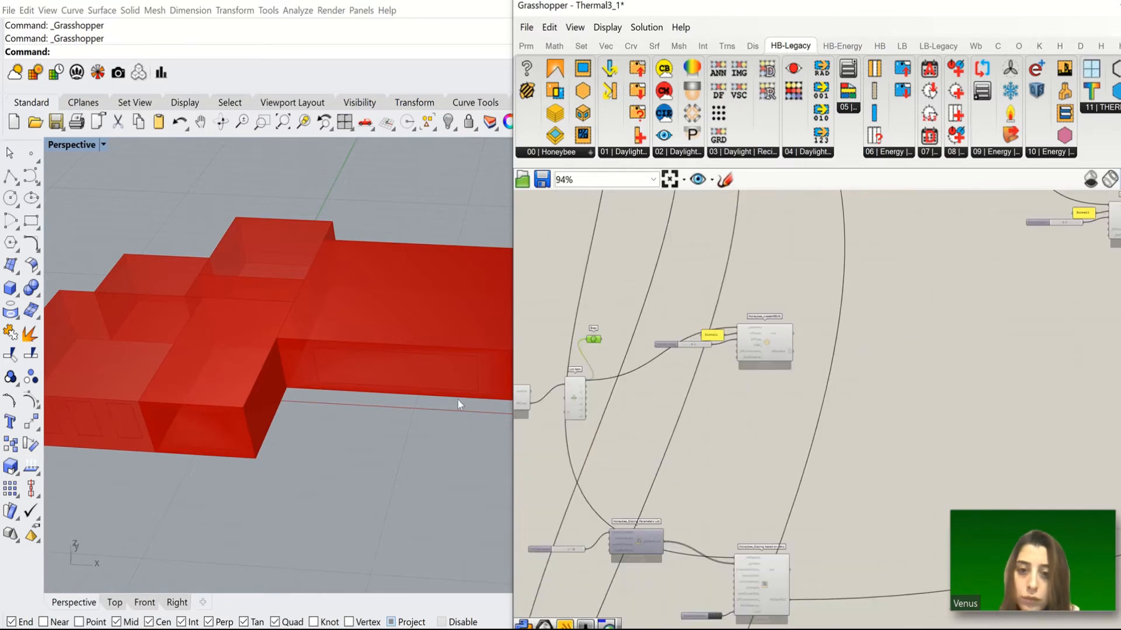
Disable the viewport preview of the two finished surface groups and of the zone glazing groups below the source list.
scroll(457, 398, down, 3)
scroll(860, 438, down, 4)
drag(1008, 234, 848, 424)
key(space)
click(980, 295)
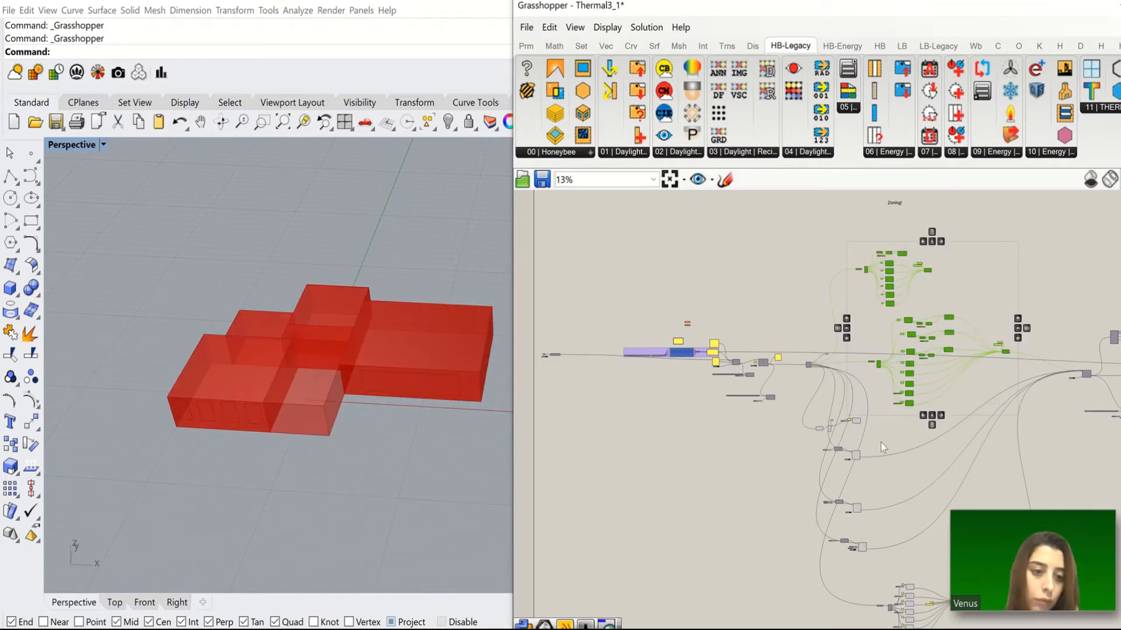
drag(882, 442, 781, 578)
middle_click(844, 512)
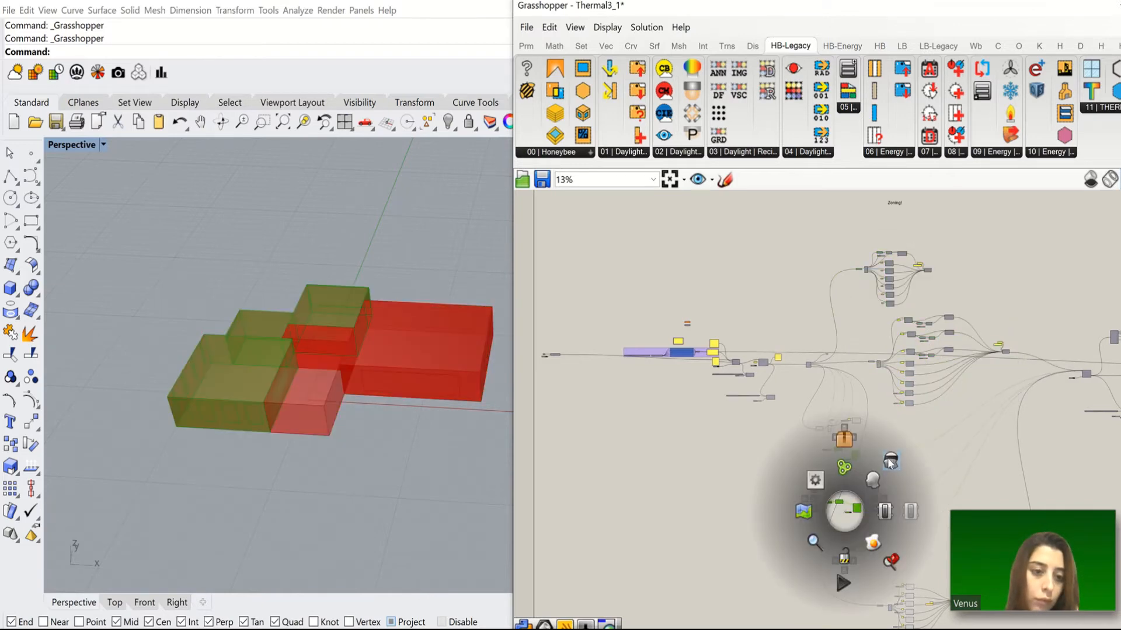
click(890, 466)
scroll(876, 427, up, 3)
click(882, 419)
Inspect the new branch's Honeybee_createHBSrfs, List Item and Honeybee_createHBZones components and their connections.
scroll(852, 419, up, 2)
click(833, 412)
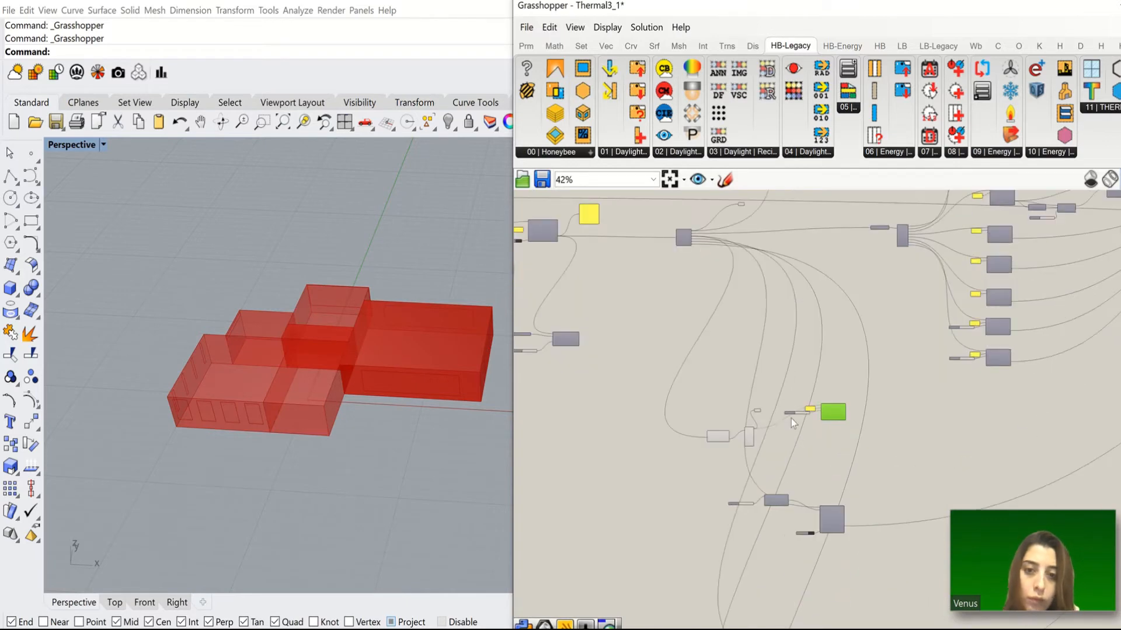
scroll(471, 411, up, 3)
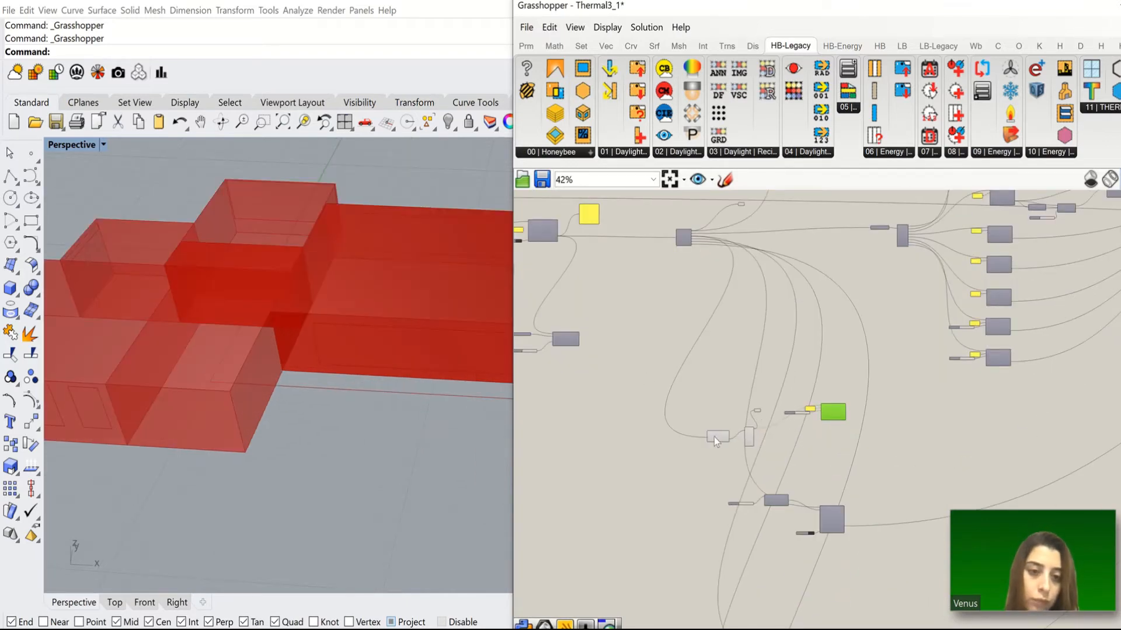
mouse_move(715, 438)
mouse_down()
mouse_move(737, 337)
mouse_move(782, 289)
mouse_move(709, 381)
mouse_move(701, 442)
mouse_up()
scroll(773, 436, up, 5)
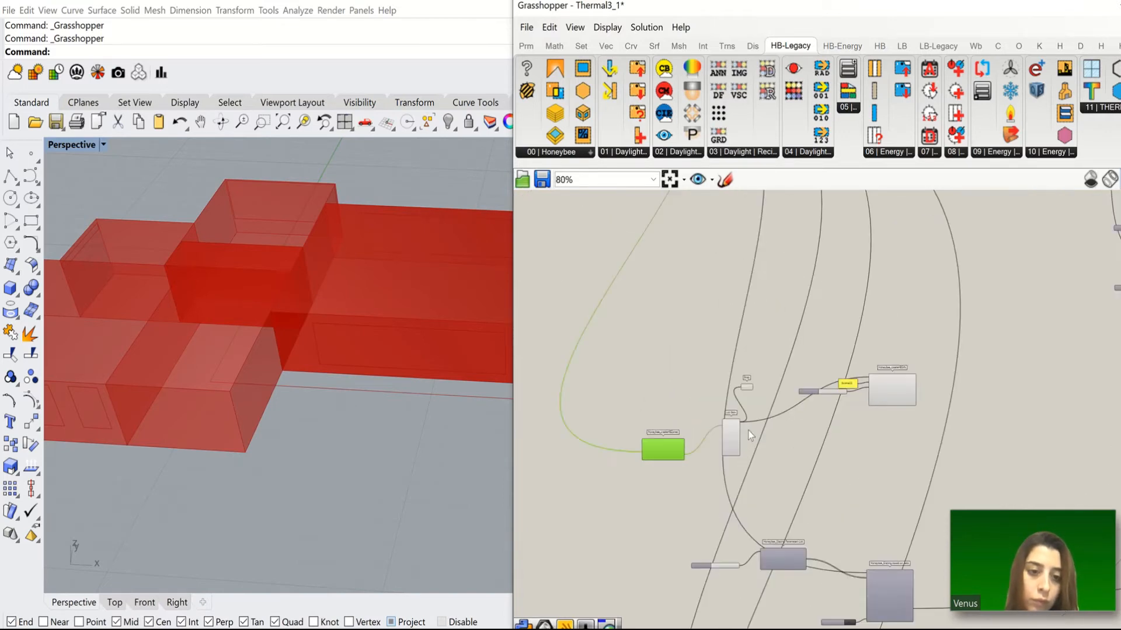
click(726, 442)
click(657, 460)
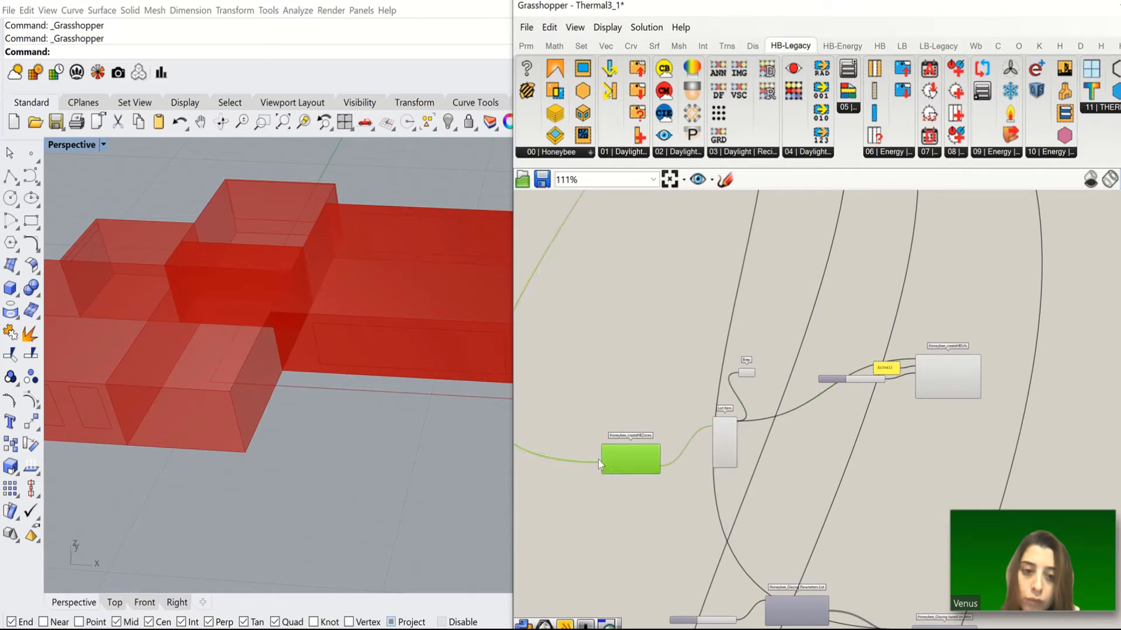
scroll(597, 459, up, 3)
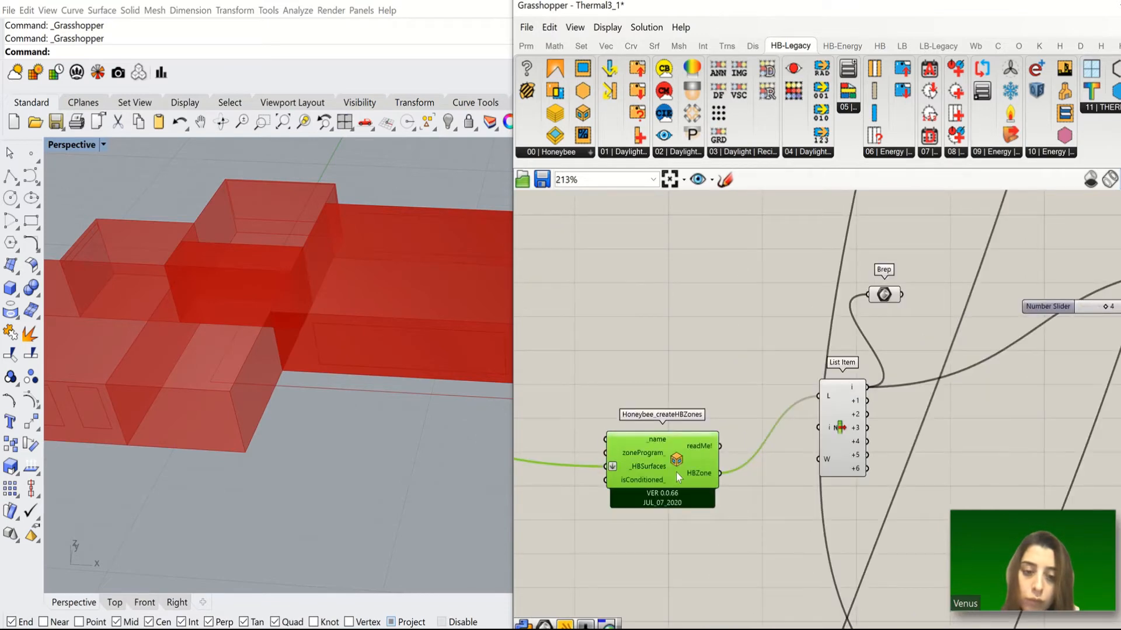
Rewire the Brep component beside Explode Tree to the third output and select it to highlight that zone.
scroll(711, 515, down, 7)
scroll(689, 293, up, 5)
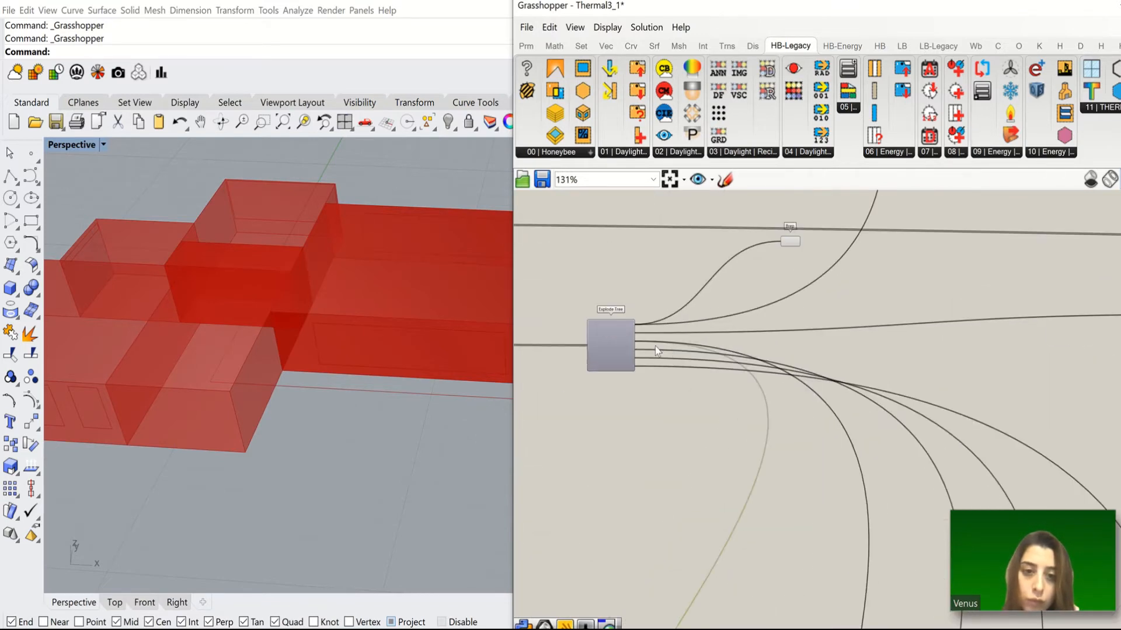
scroll(656, 349, up, 2)
drag(620, 337, 792, 304)
scroll(661, 517, down, 2)
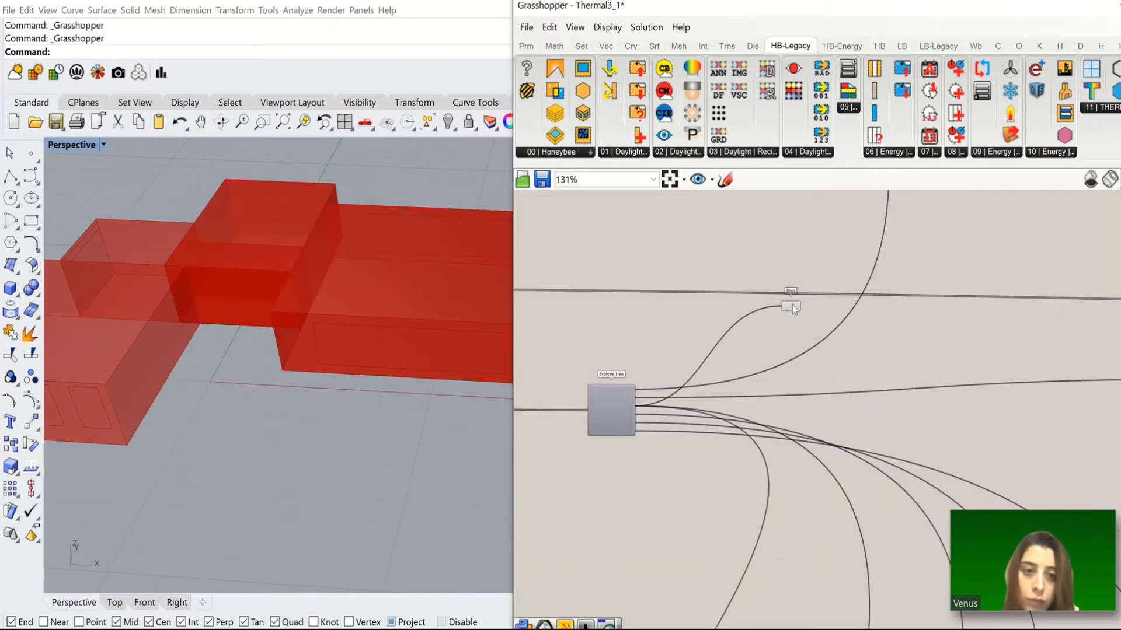
click(791, 304)
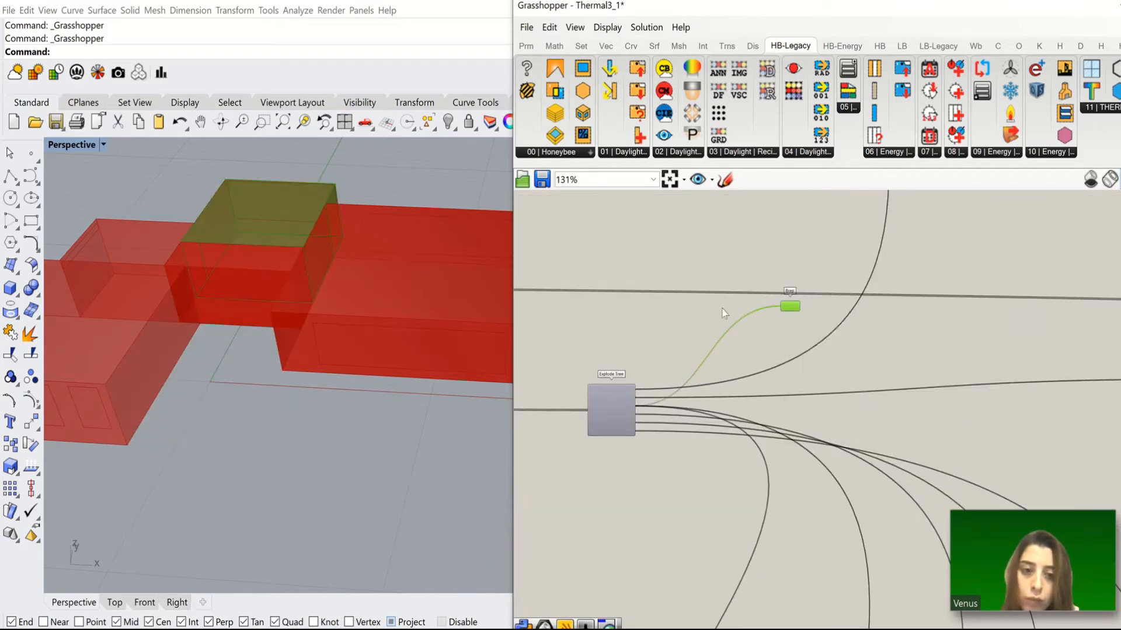
scroll(717, 309, down, 2)
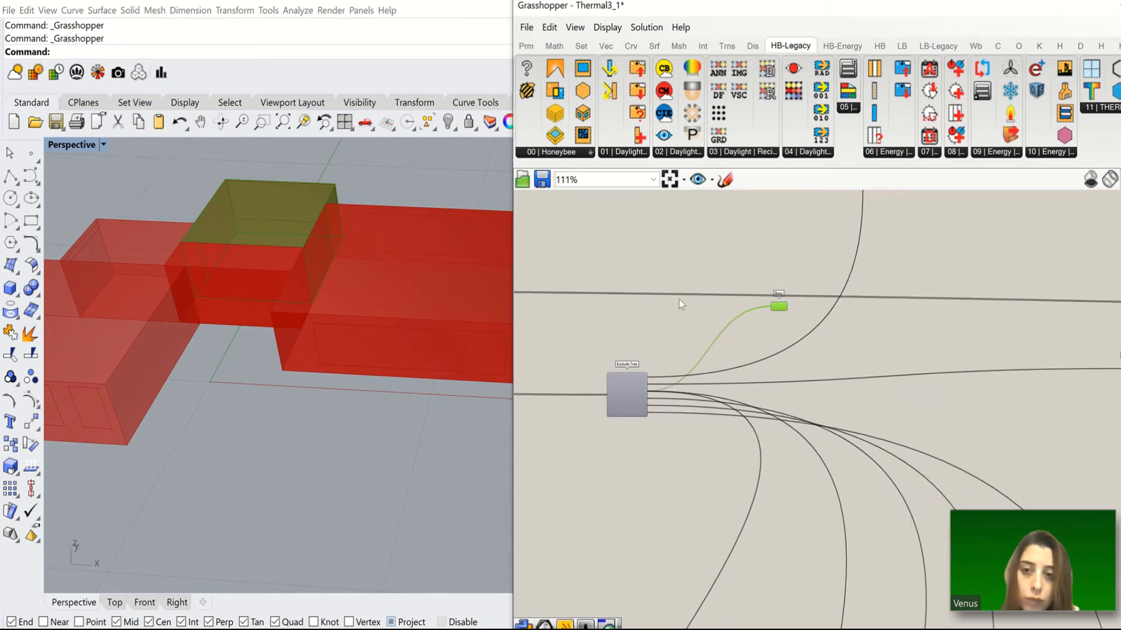
Examine the zone volumes in the Rhino model from several angles and compare them with the new branch.
scroll(682, 301, down, 7)
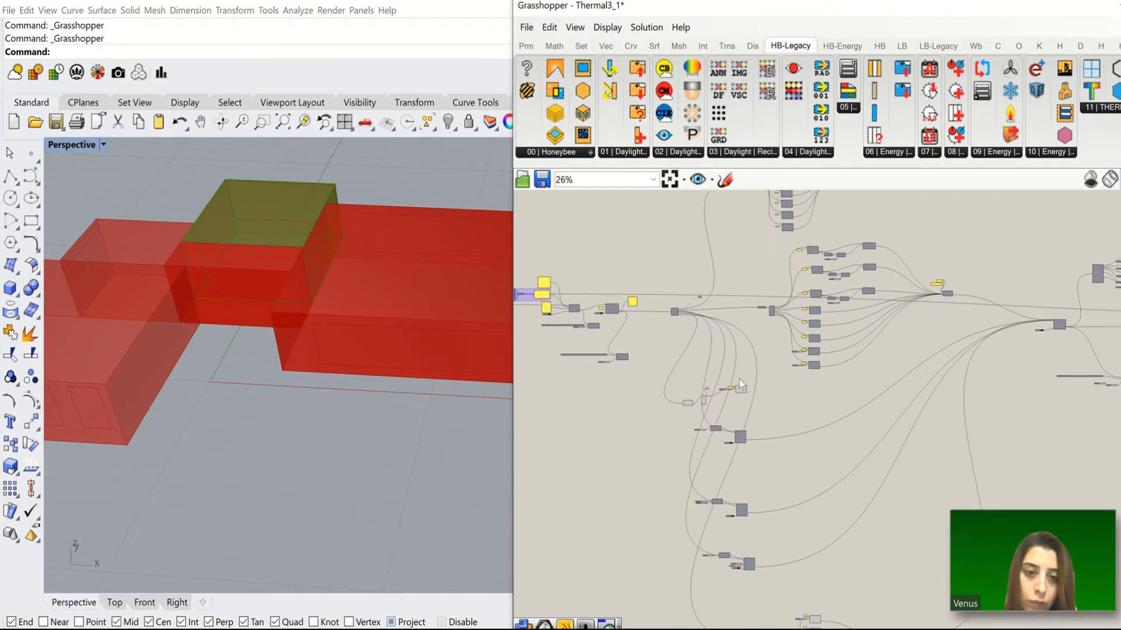
scroll(739, 379, up, 3)
click(742, 407)
double_click(702, 398)
scroll(427, 323, down, 3)
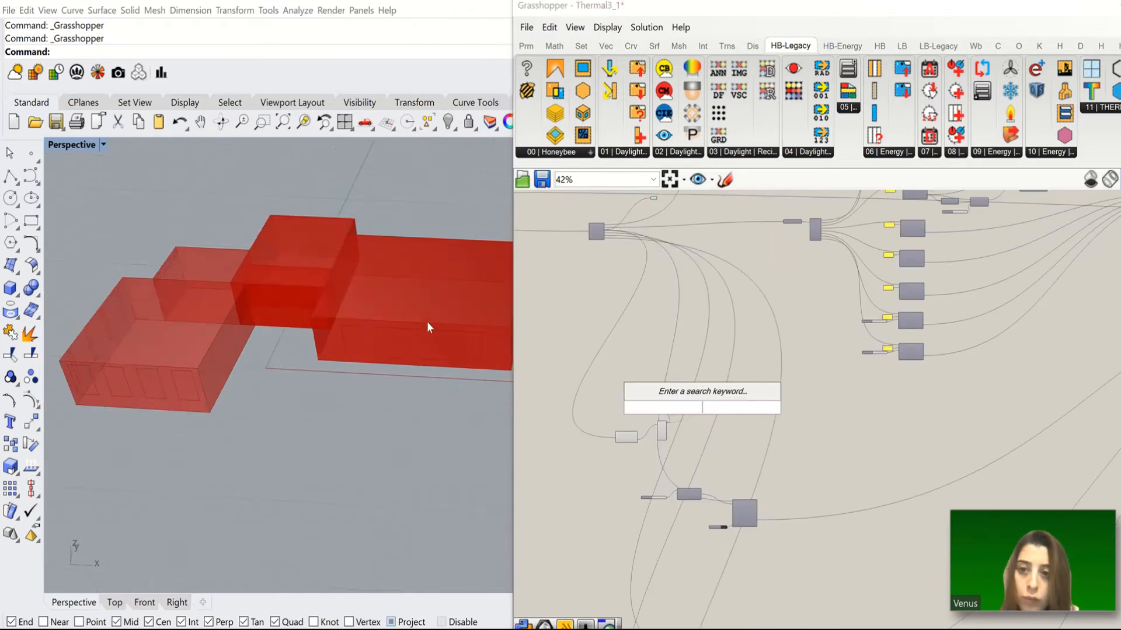
right_drag(427, 322, 251, 337)
scroll(180, 335, down, 8)
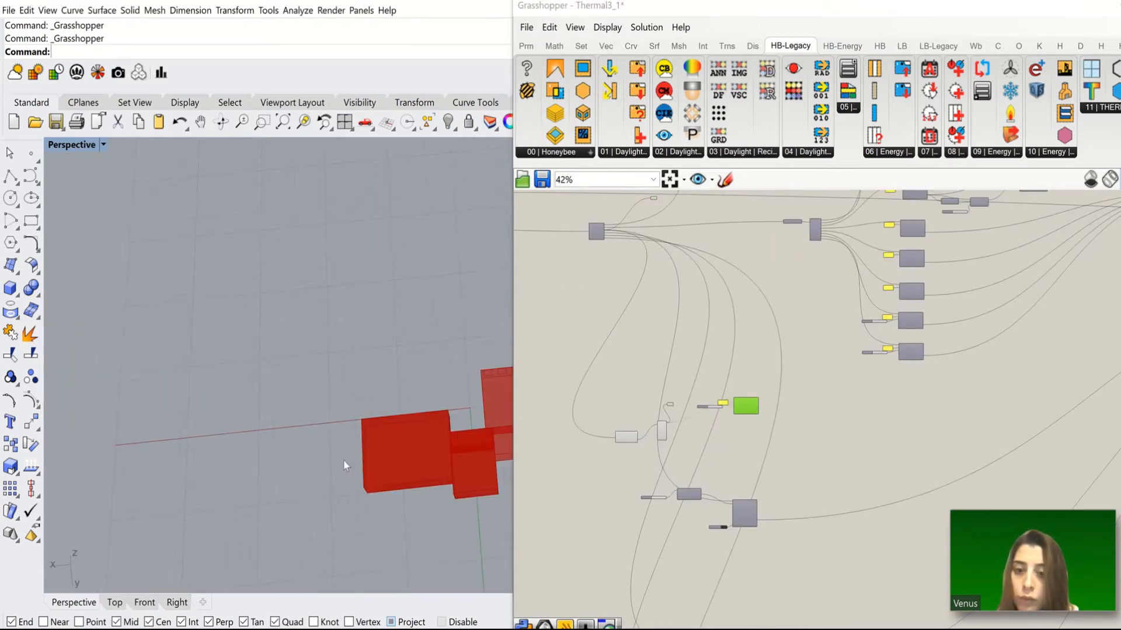
scroll(145, 349, down, 5)
right_drag(310, 401, 336, 369)
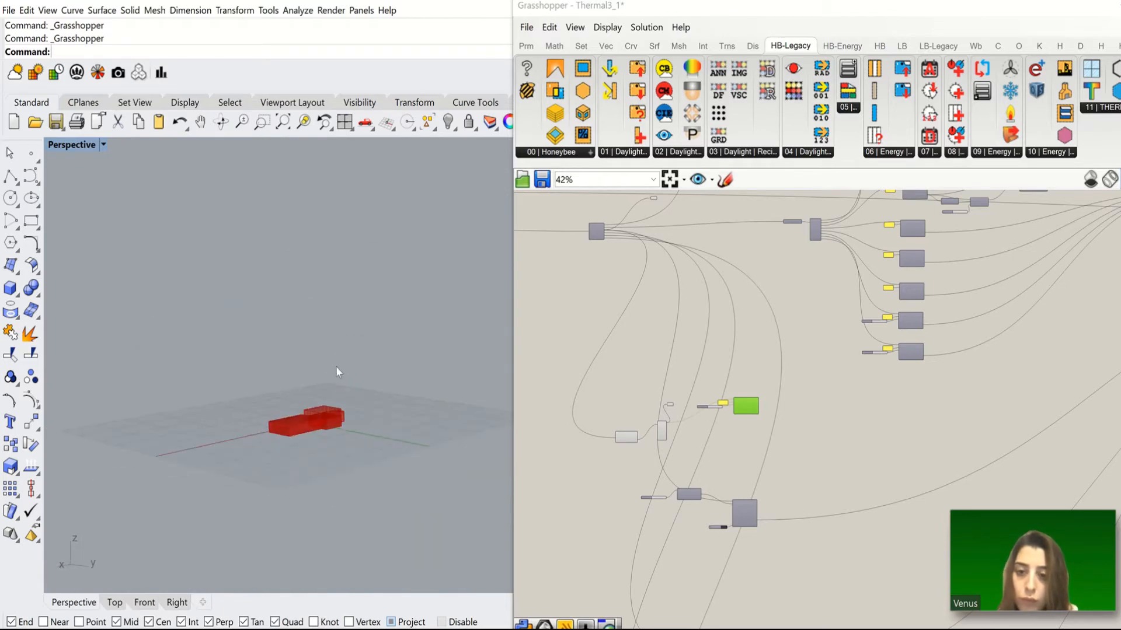
scroll(337, 371, up, 6)
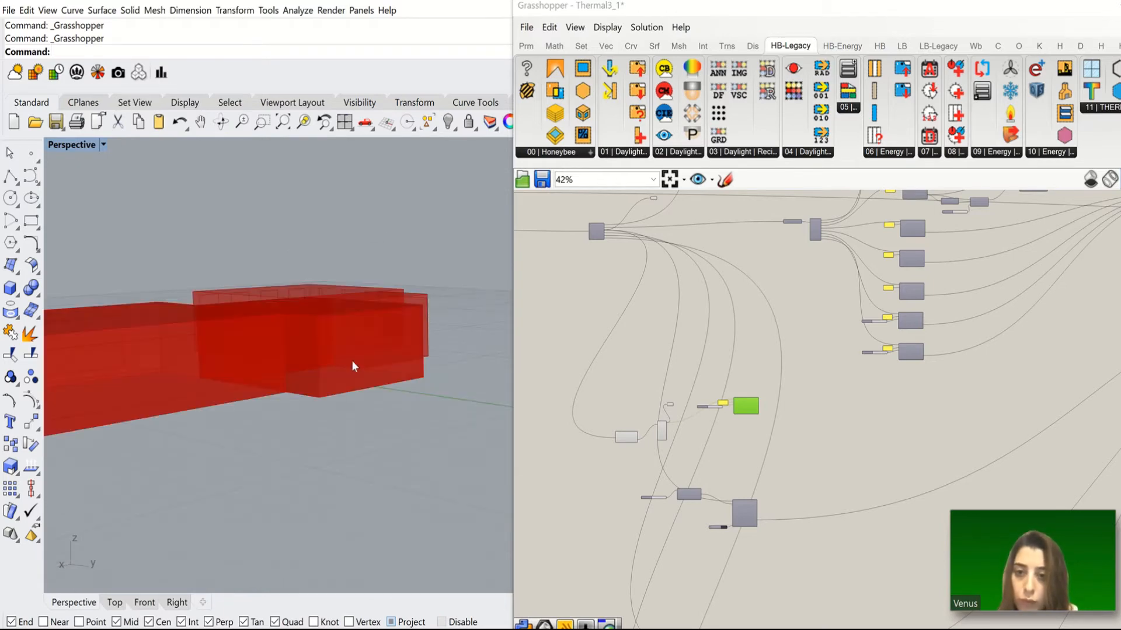
scroll(645, 430, up, 4)
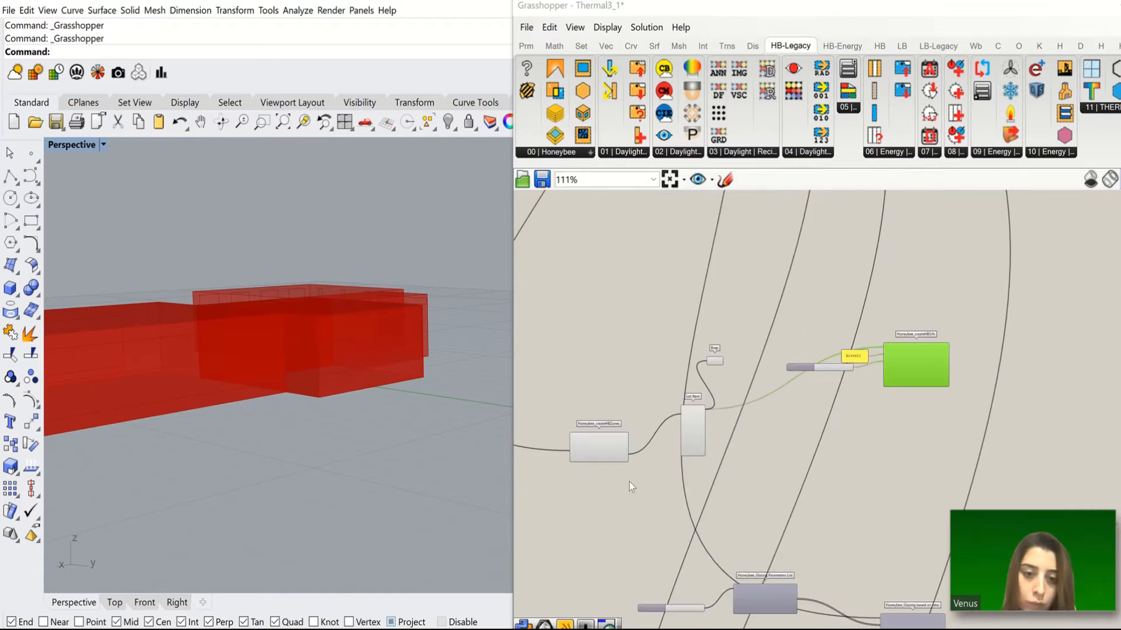
scroll(630, 486, down, 7)
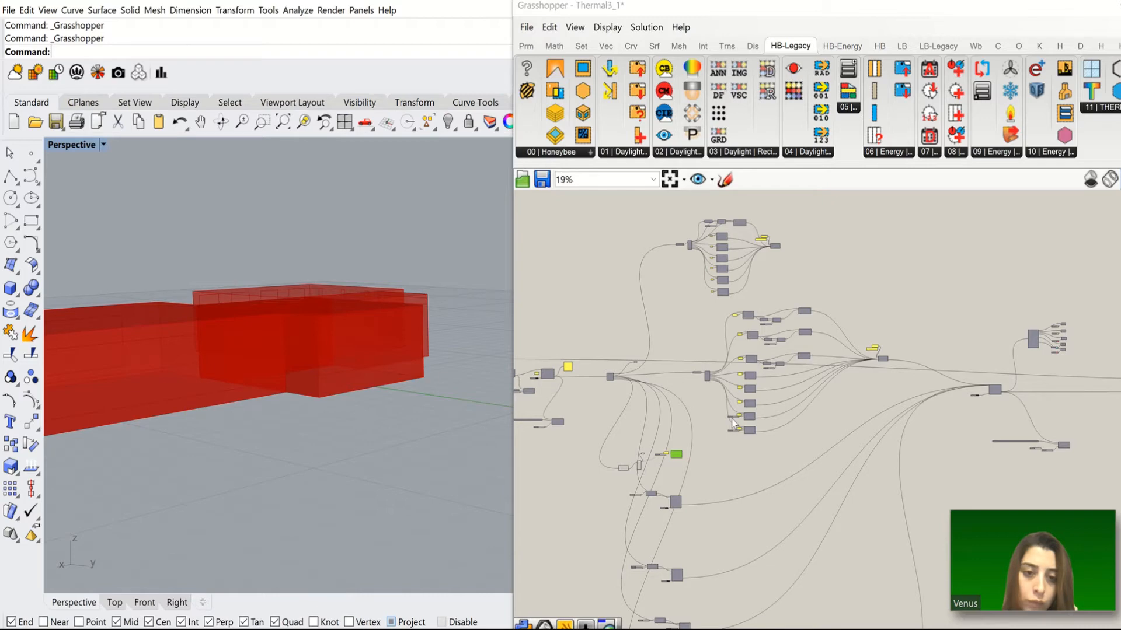
Place a Honeybee_DecomposeHBZone component below Honeybee_createHBZones.
click(591, 152)
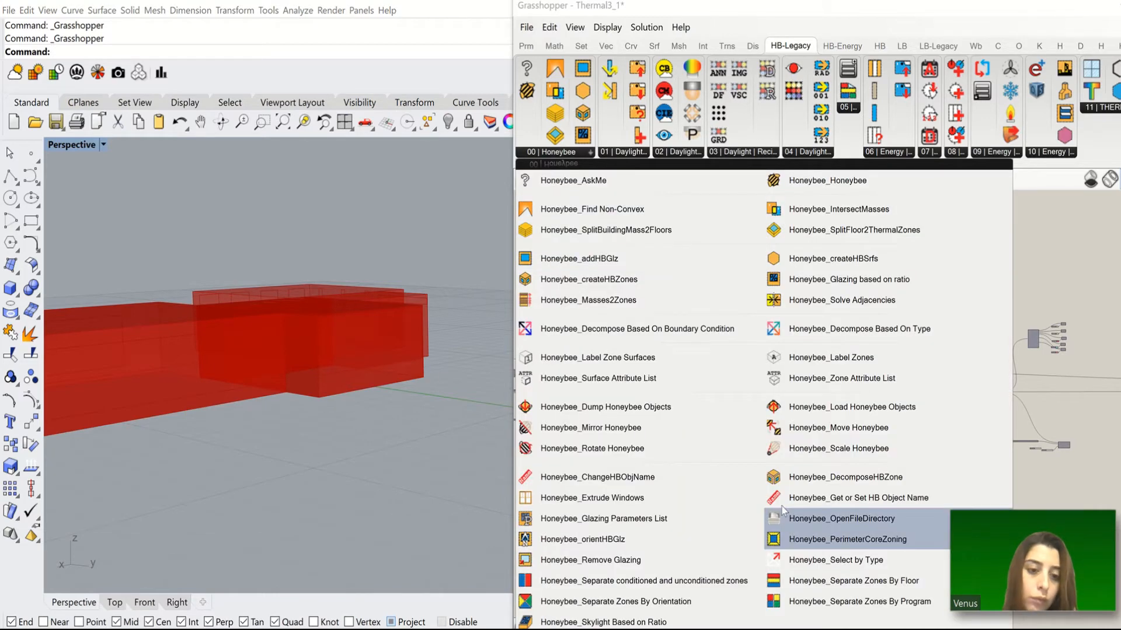
click(769, 477)
click(625, 481)
scroll(620, 457, up, 10)
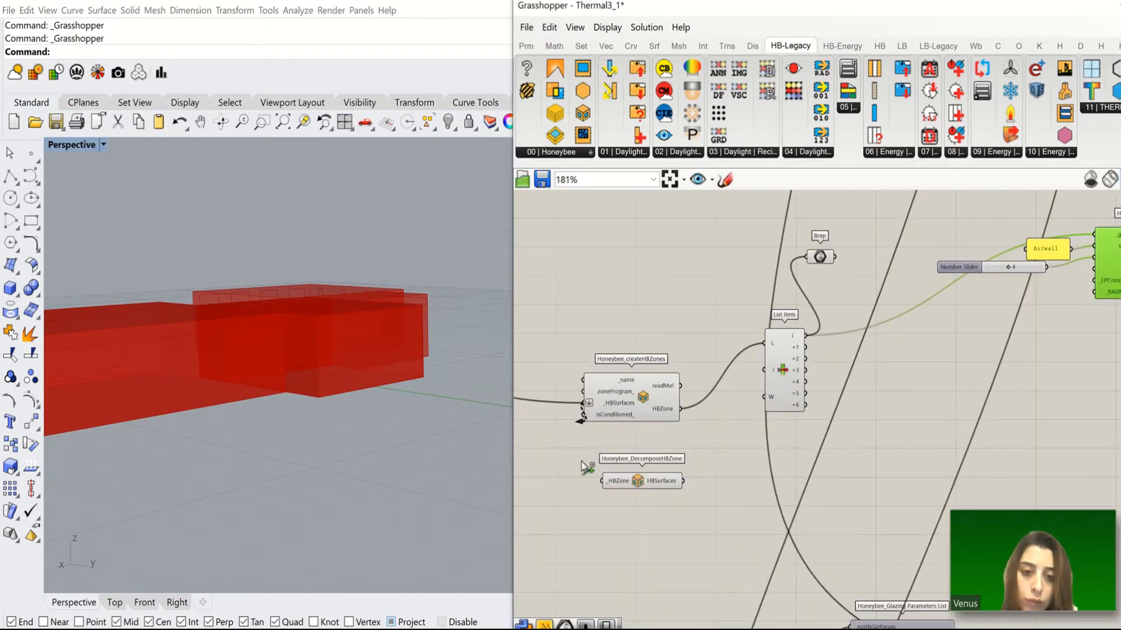
Connect the zone's Explode Tree output to the _HBZone input of Honeybee_DecomposeHBZone.
scroll(649, 435, down, 8)
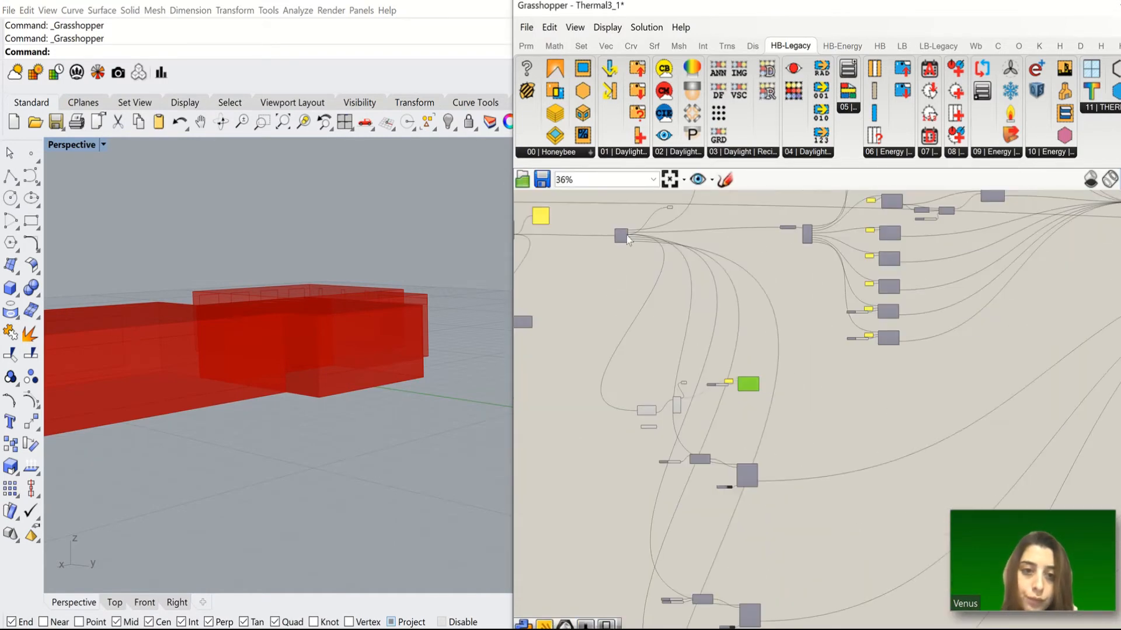
drag(628, 235, 649, 432)
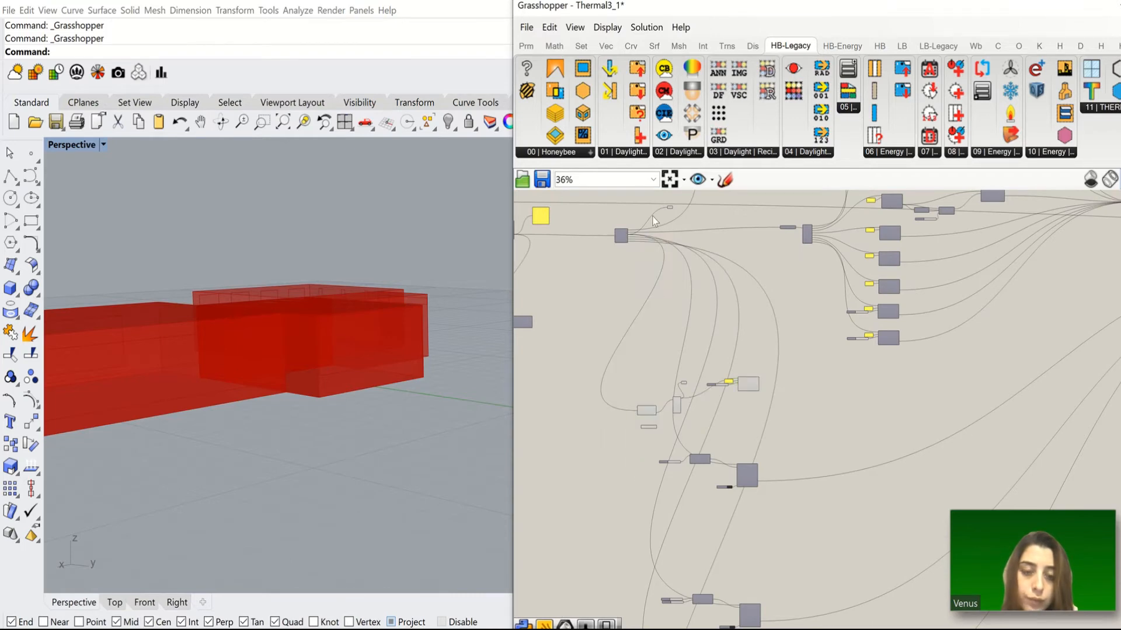
scroll(649, 239, up, 8)
scroll(735, 240, down, 8)
drag(689, 241, 748, 456)
scroll(722, 426, up, 2)
scroll(715, 485, up, 5)
scroll(714, 485, up, 3)
Connect HBSurfaces of Honeybee_DecomposeHBZone to the List Item's L input and delete Honeybee_createHBZones from the branch.
shift+drag(825, 456, 938, 264)
click(751, 339)
drag(793, 264, 730, 352)
key(Delete)
scroll(684, 356, down, 5)
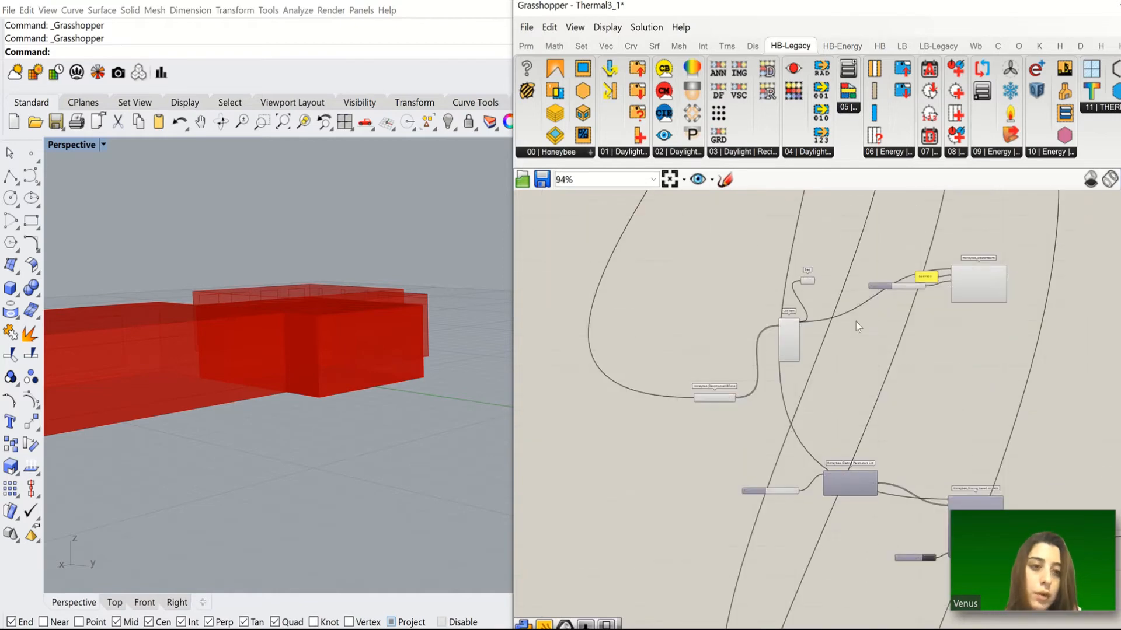
Examine in the Rhino model which zone surface feeds the new branch's Honeybee_createHBSrfs component.
scroll(704, 399, down, 1)
click(897, 312)
scroll(726, 370, down, 3)
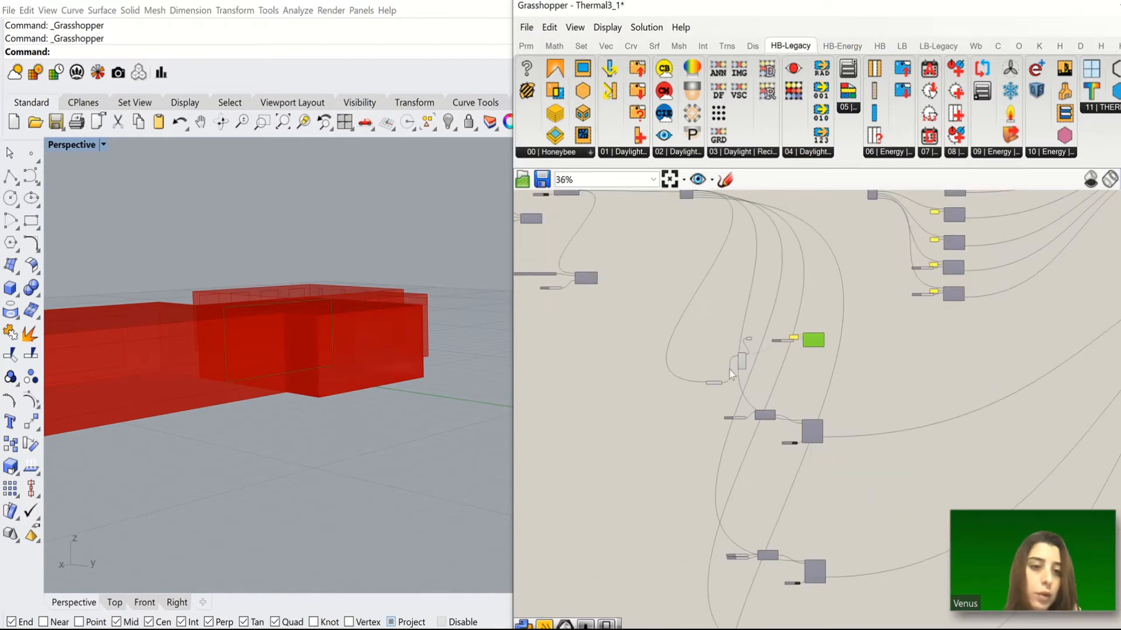
scroll(729, 369, up, 3)
mouse_move(717, 352)
mouse_down()
mouse_move(689, 425)
mouse_move(706, 335)
mouse_move(721, 342)
mouse_move(713, 351)
mouse_up()
click(774, 305)
scroll(922, 308, up, 5)
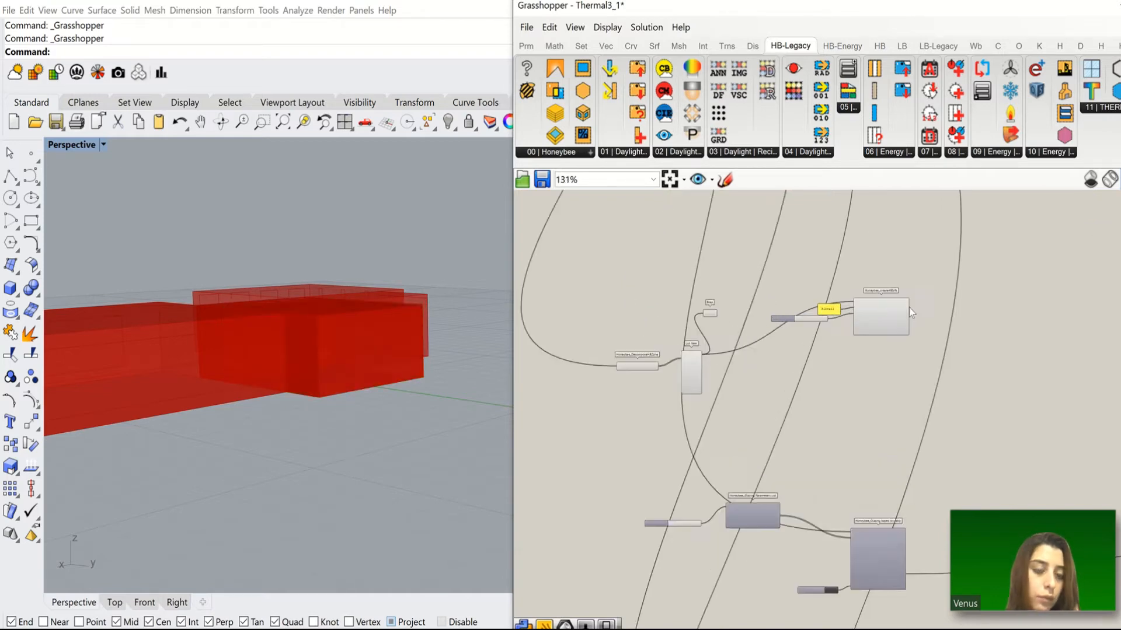
scroll(724, 359, down, 4)
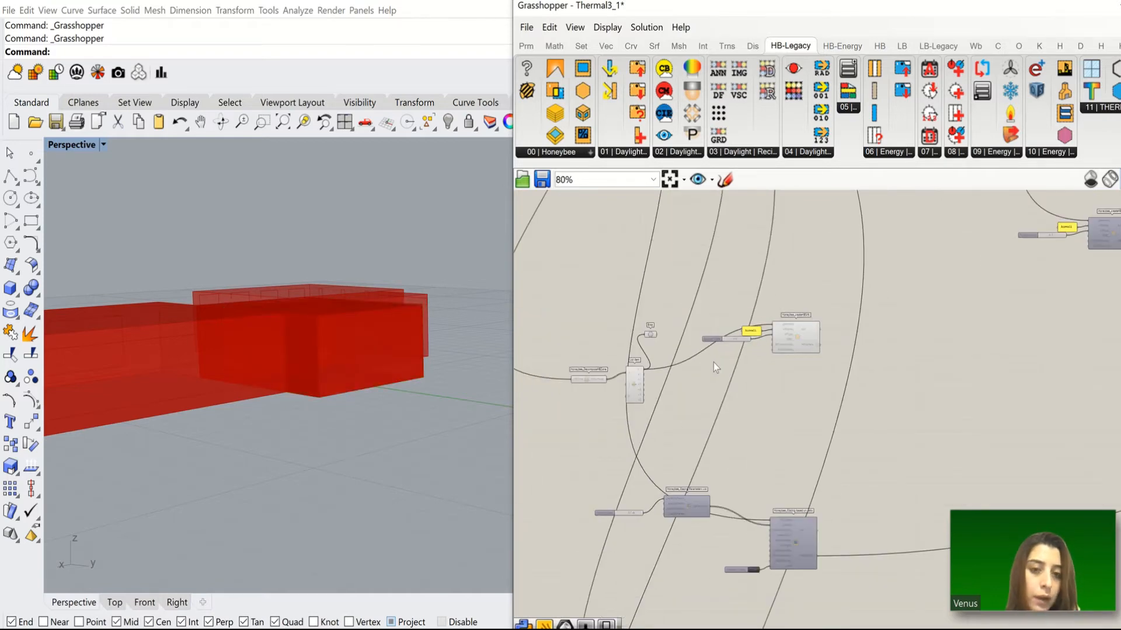
click(811, 337)
scroll(654, 383, up, 6)
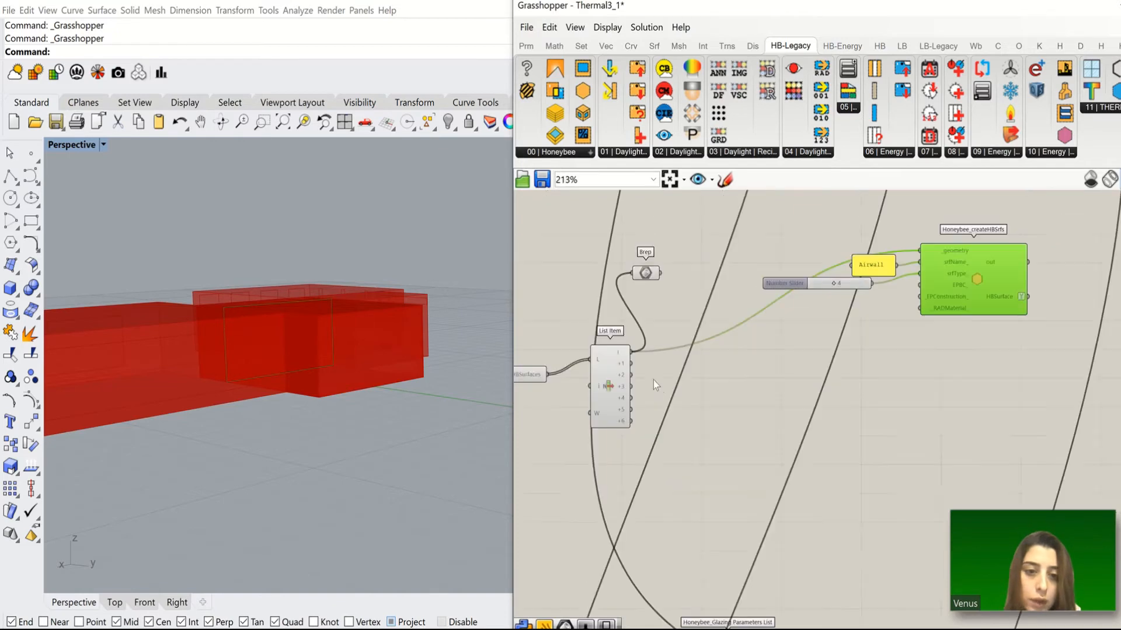
Preview the List Item's +1 surface through the Brep component and delete that Brep from the branch.
drag(623, 358, 622, 231)
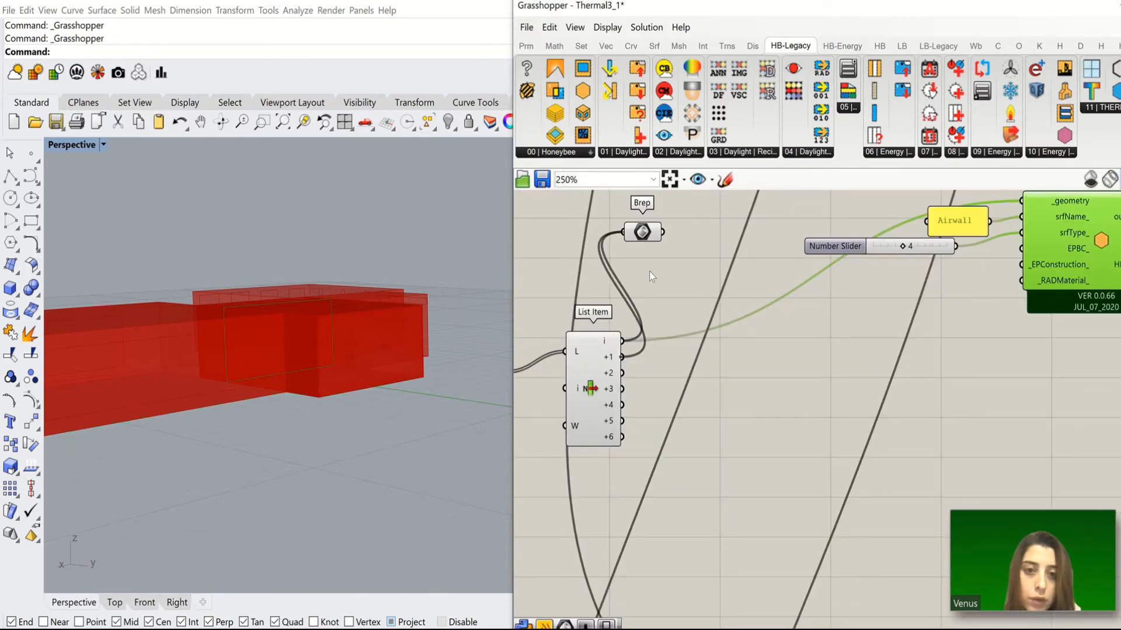
click(643, 233)
drag(614, 268, 681, 201)
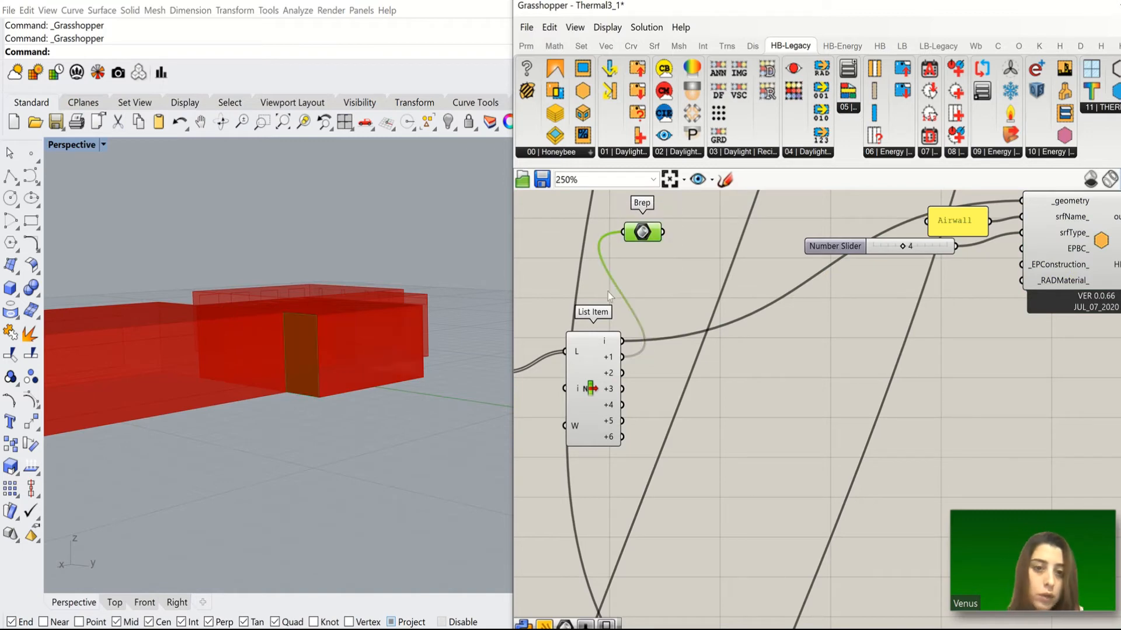
key(Delete)
scroll(534, 355, down, 3)
scroll(753, 289, up, 3)
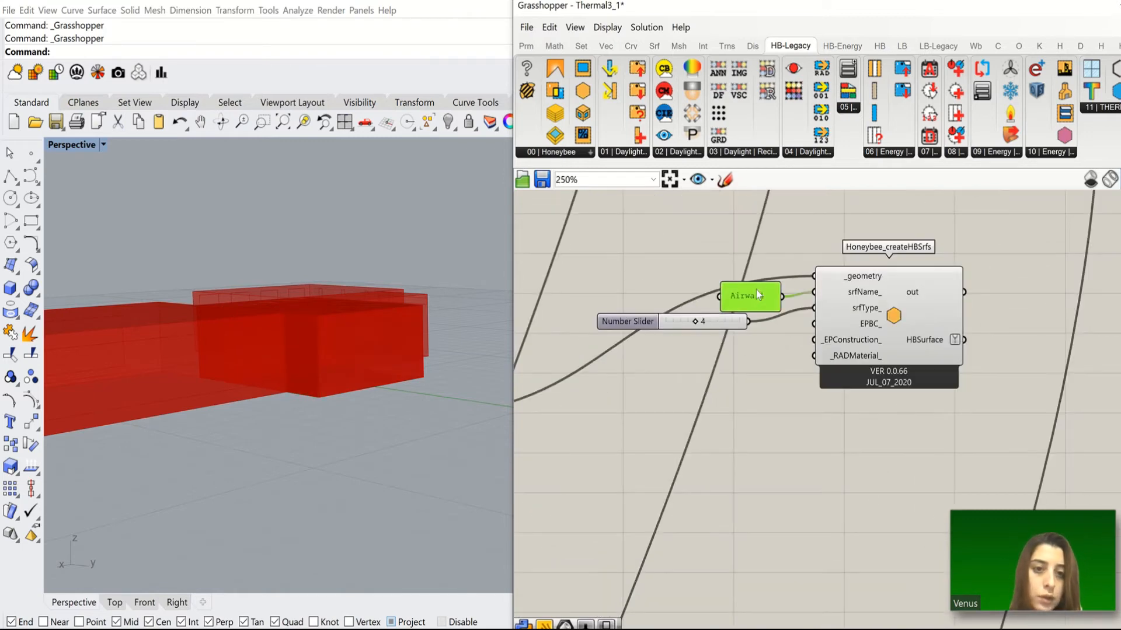
Change the srfName_ panel text of the branch's Honeybee_createHBSrfs from Airwall to wall2-1.
double_click(755, 289)
drag(665, 212, 642, 205)
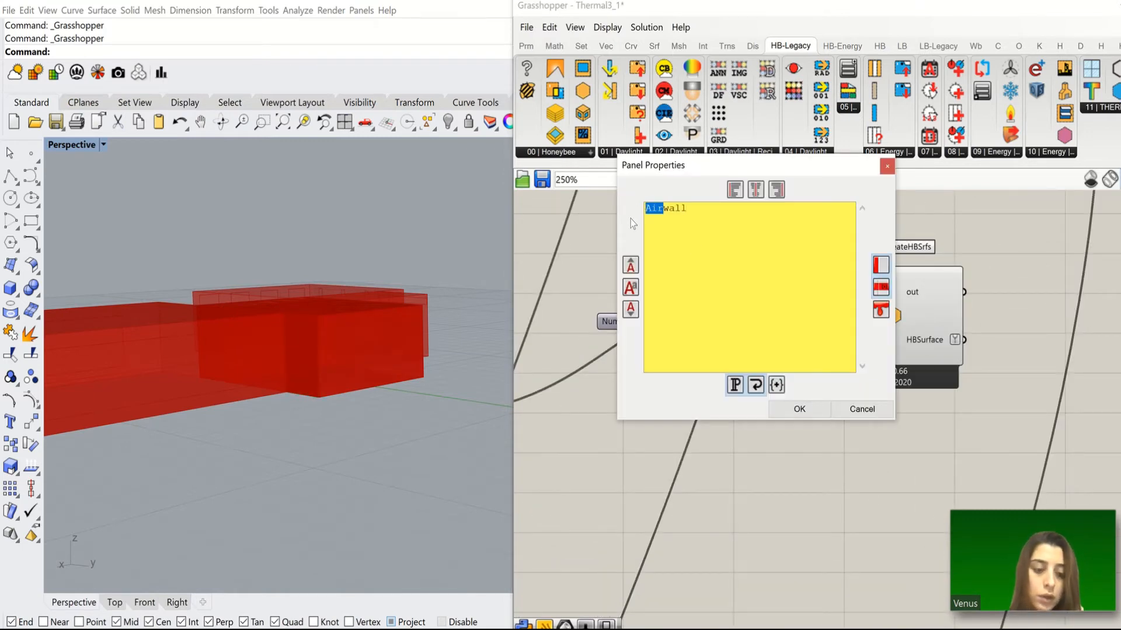
key(BackSpace)
click(672, 225)
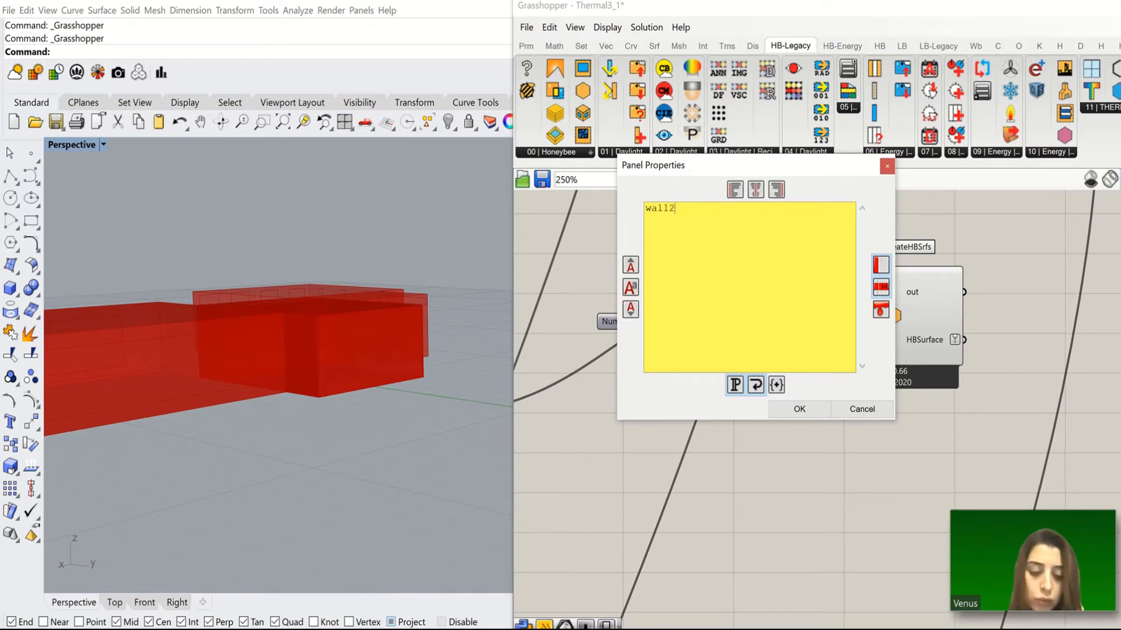
click(800, 410)
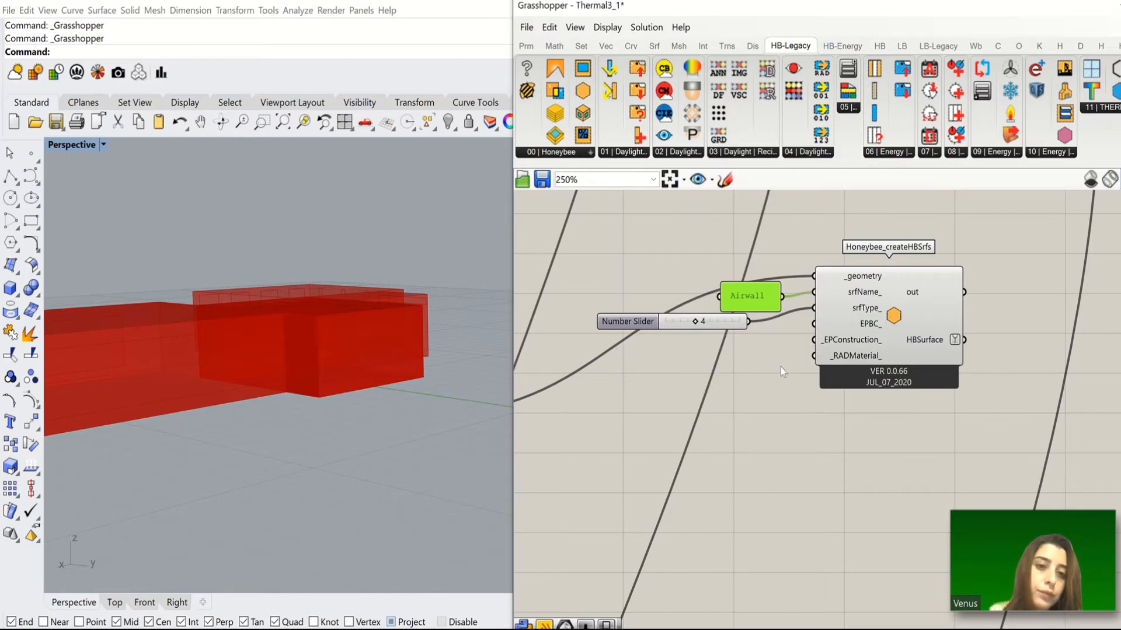
Duplicate Honeybee_createHBSrfs with its wall2-1 panel and number slider directly below the original.
scroll(851, 319, down, 3)
drag(912, 278, 753, 400)
key(ctrl+c)
key(ctrl+v)
scroll(717, 357, up, 3)
click(716, 357)
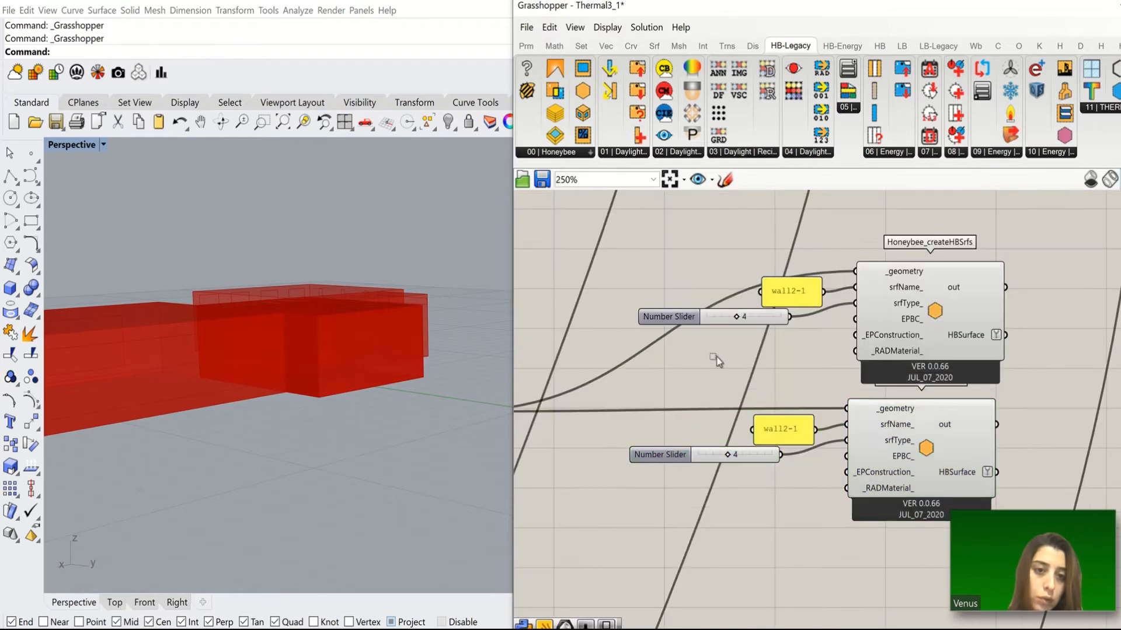
Delete the srfType_ number sliders of both Honeybee_createHBSrfs components in the new branch.
click(706, 315)
key(Delete)
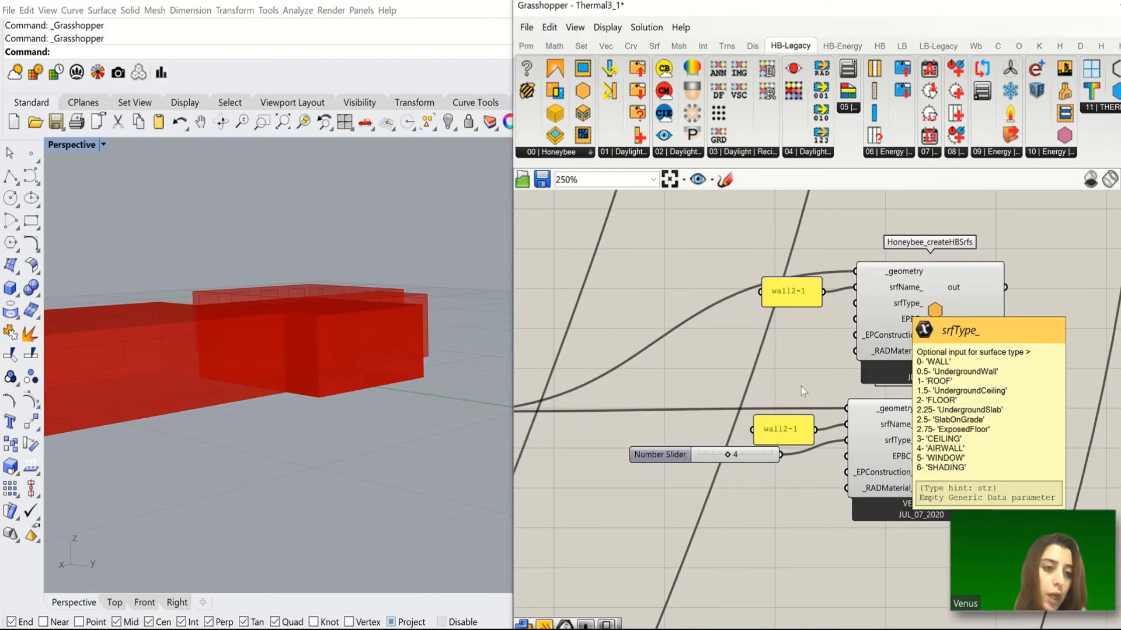
click(652, 450)
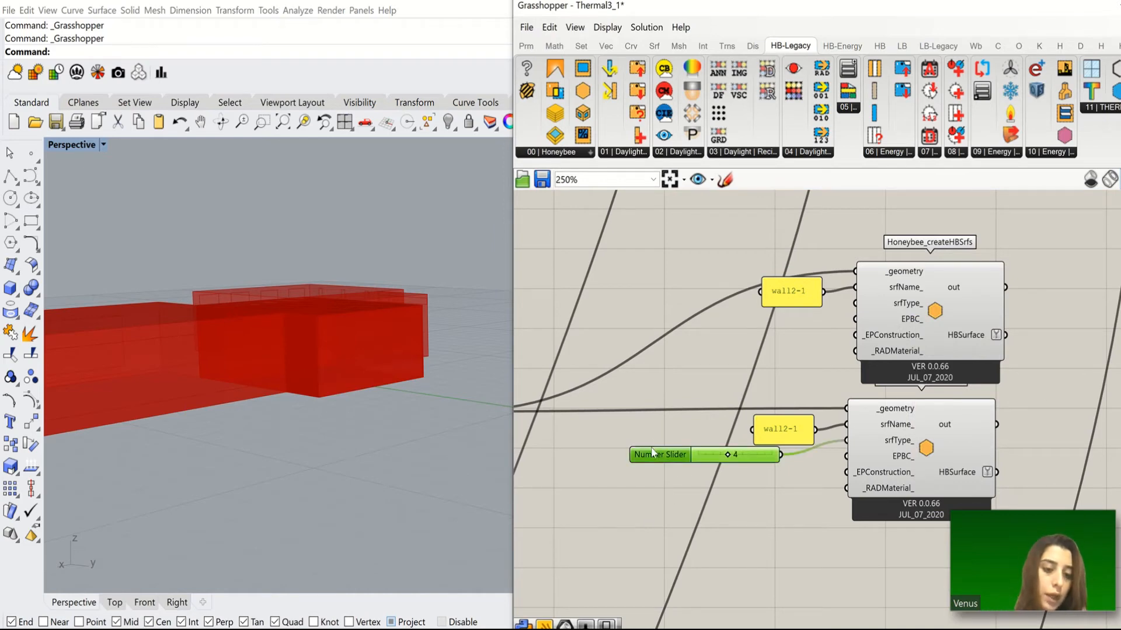
key(Delete)
Set the name panel of the second Honeybee_createHBSrfs to wall2-2.
scroll(665, 301, down, 2)
scroll(719, 408, up, 2)
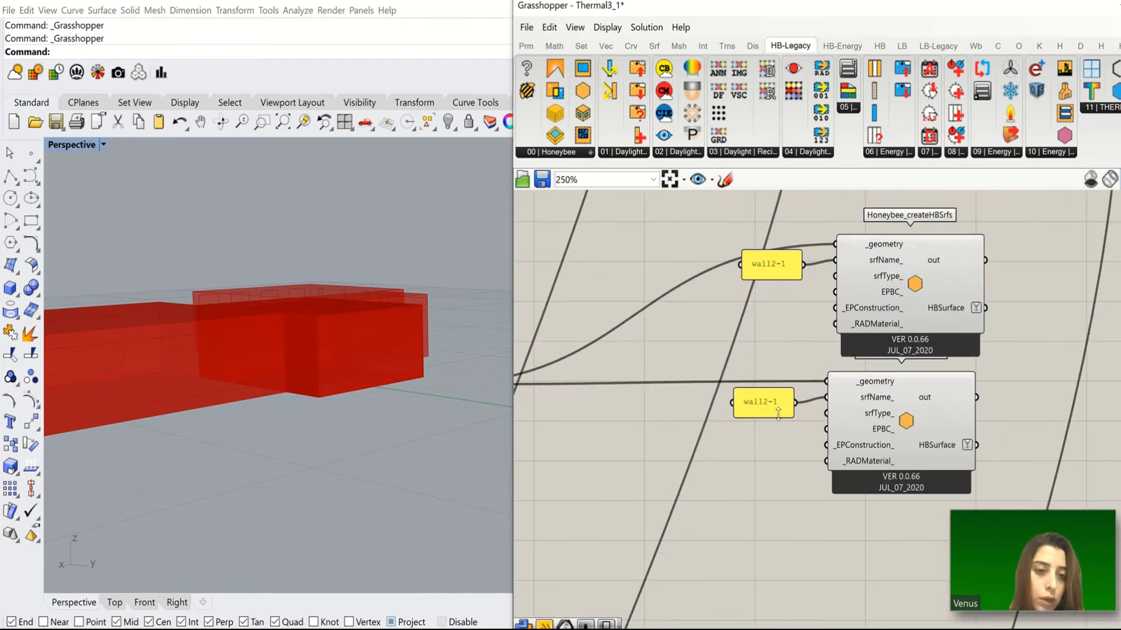
double_click(778, 409)
click(728, 330)
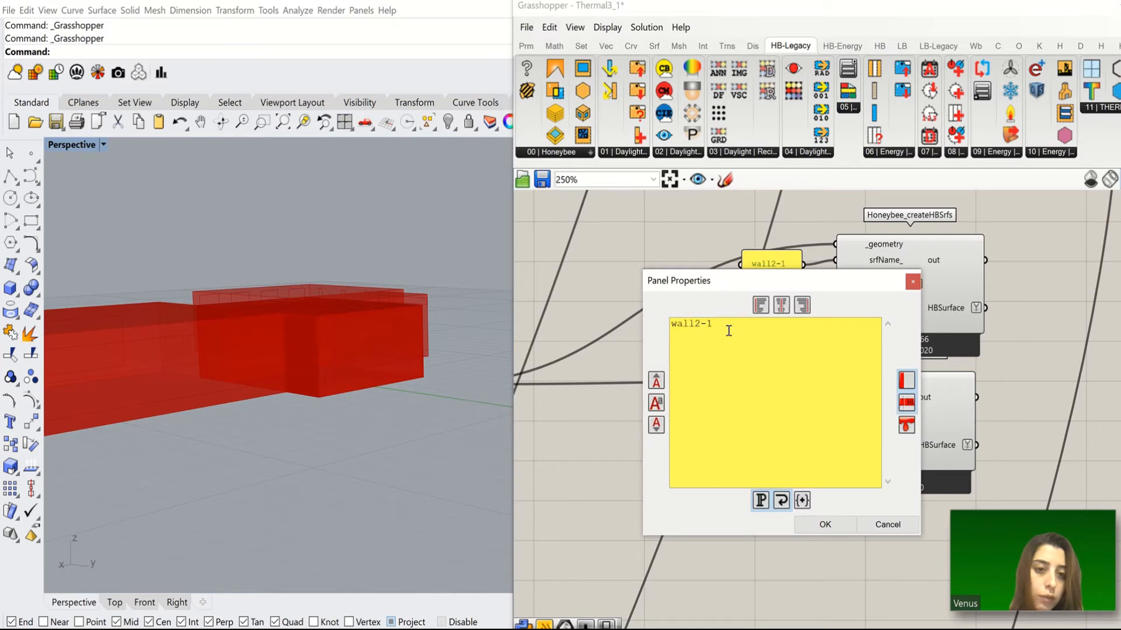
double_click(707, 323)
text(2)
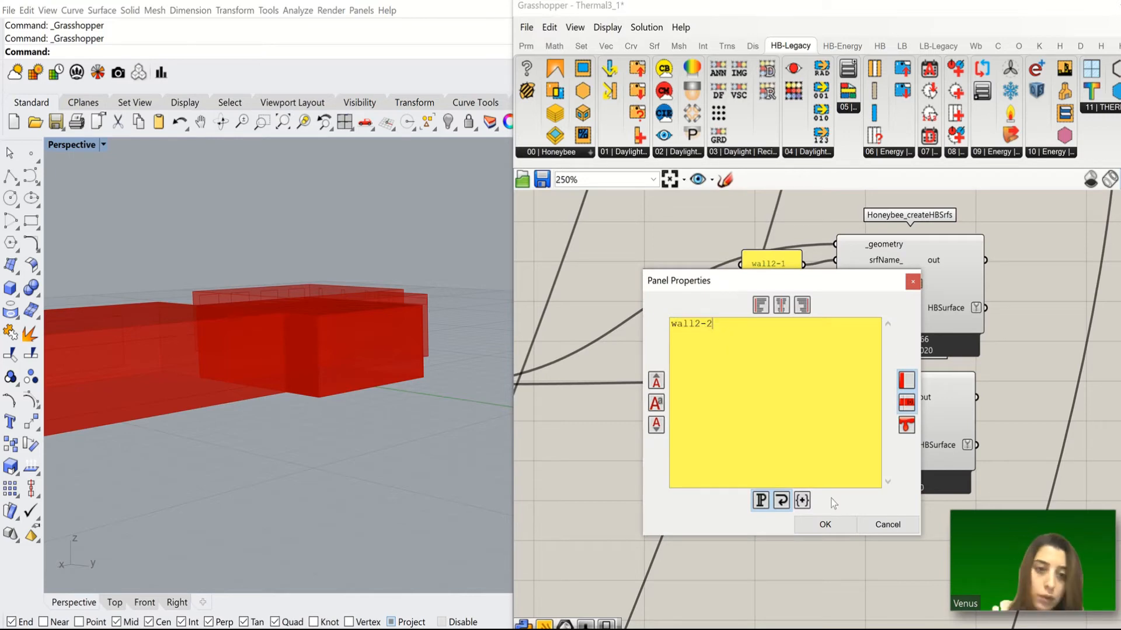
click(825, 524)
Duplicate the second Honeybee_createHBSrfs with its name panel and place the copy below it.
scroll(802, 370, down, 5)
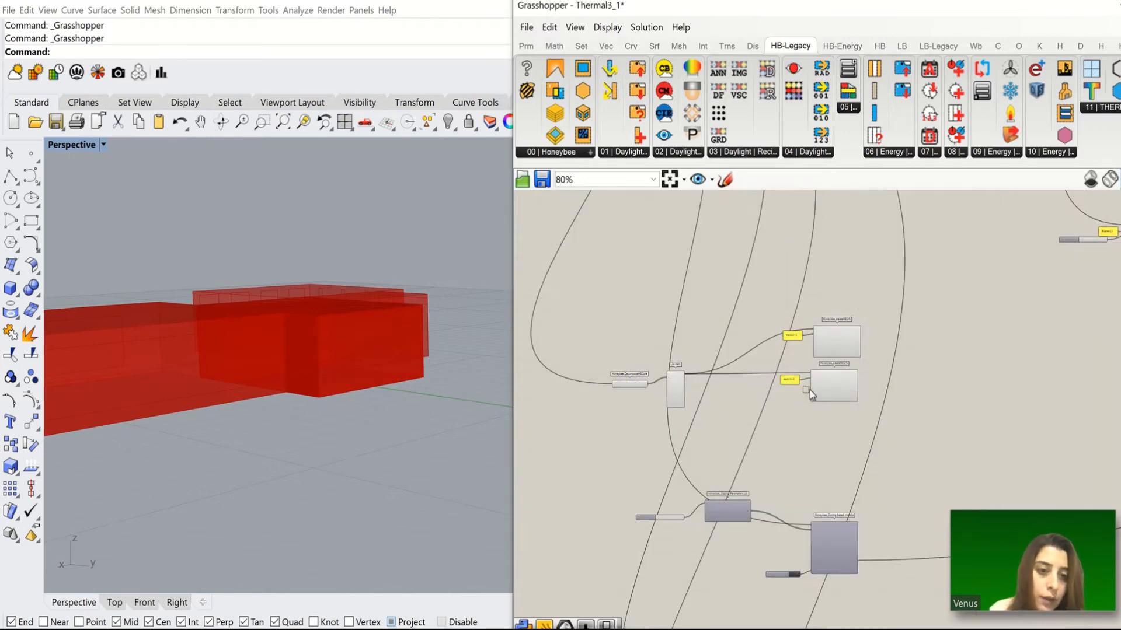
drag(886, 383, 761, 444)
key(ctrl+c)
key(ctrl+v)
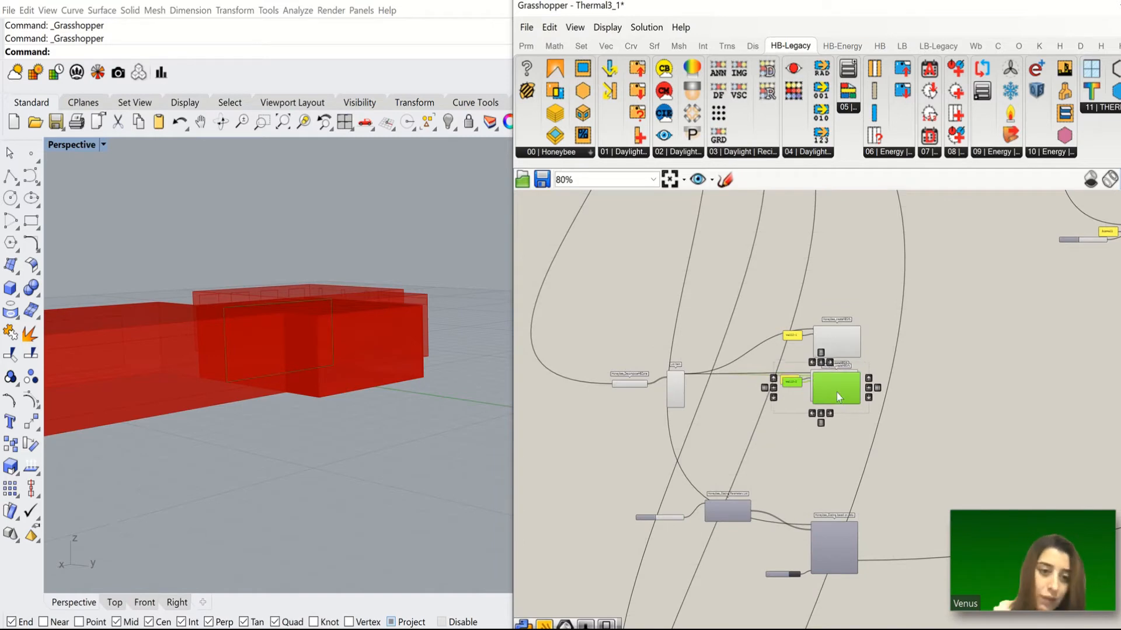
drag(836, 392, 839, 436)
Connect List Item output +1 to the second Honeybee_createHBSrfs's _geometry and +2 to the third's, checking each surface in Rhino.
scroll(691, 383, up, 3)
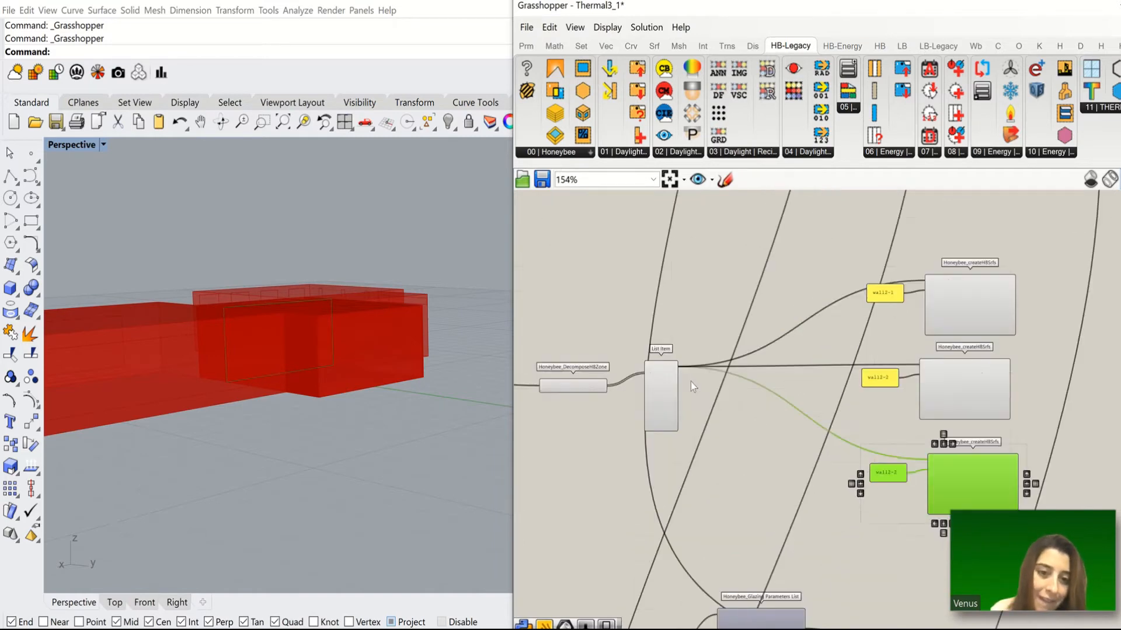
drag(680, 378, 922, 368)
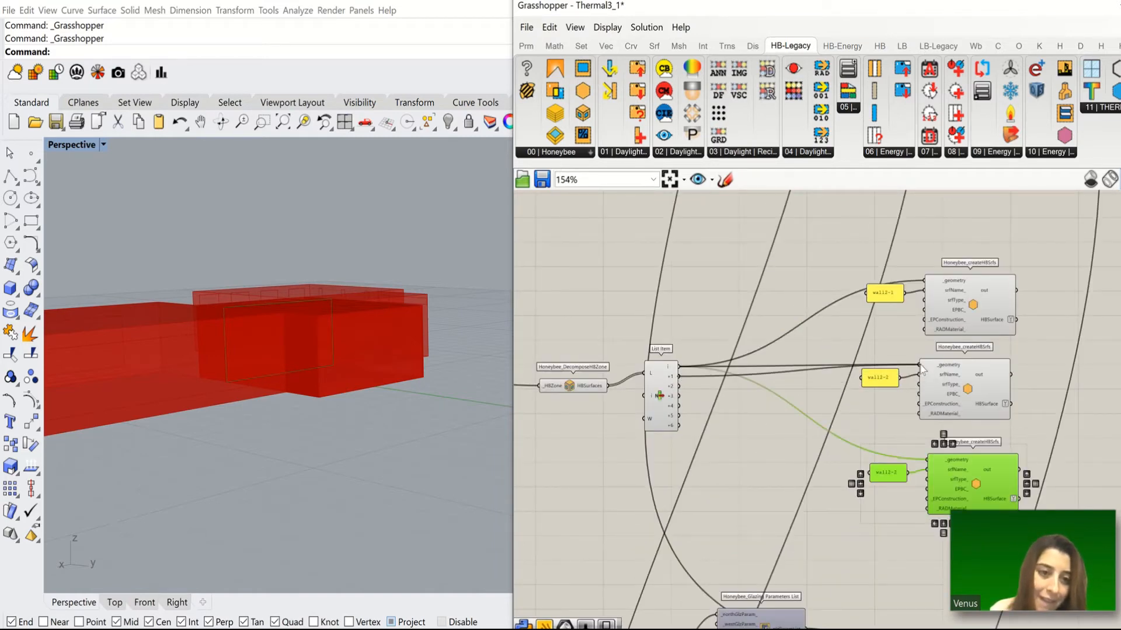
click(967, 390)
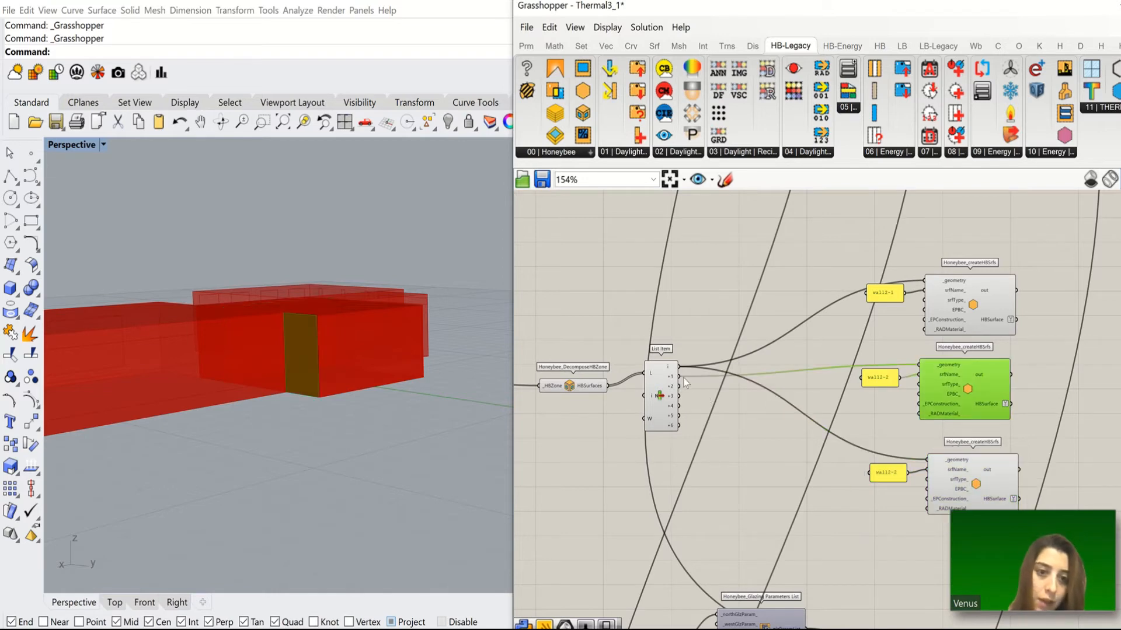
drag(680, 386, 937, 461)
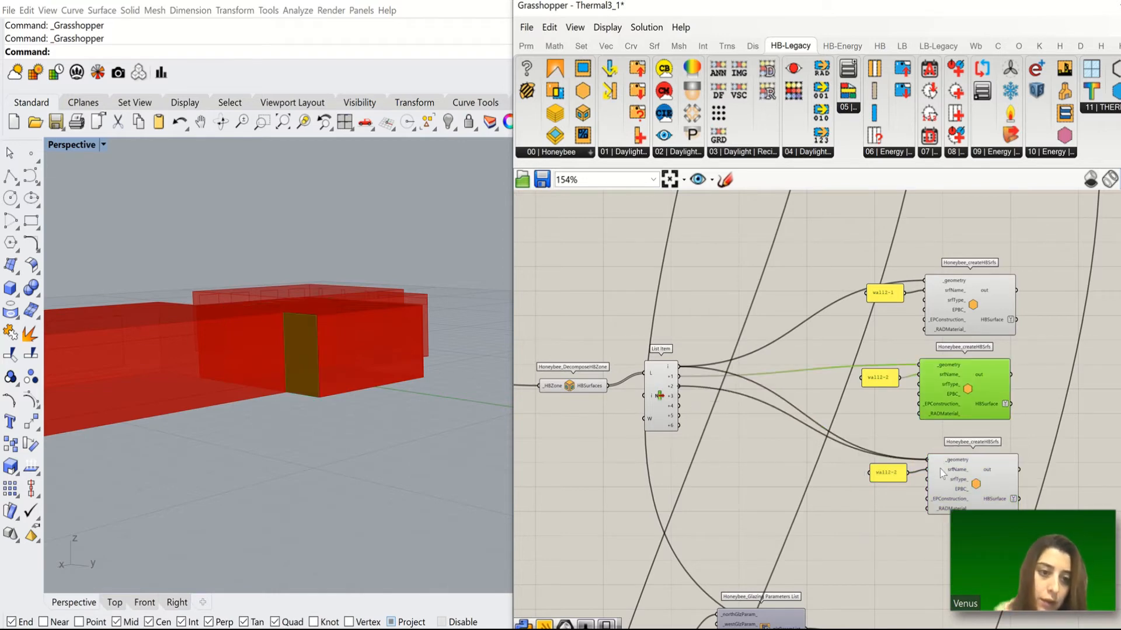
click(942, 472)
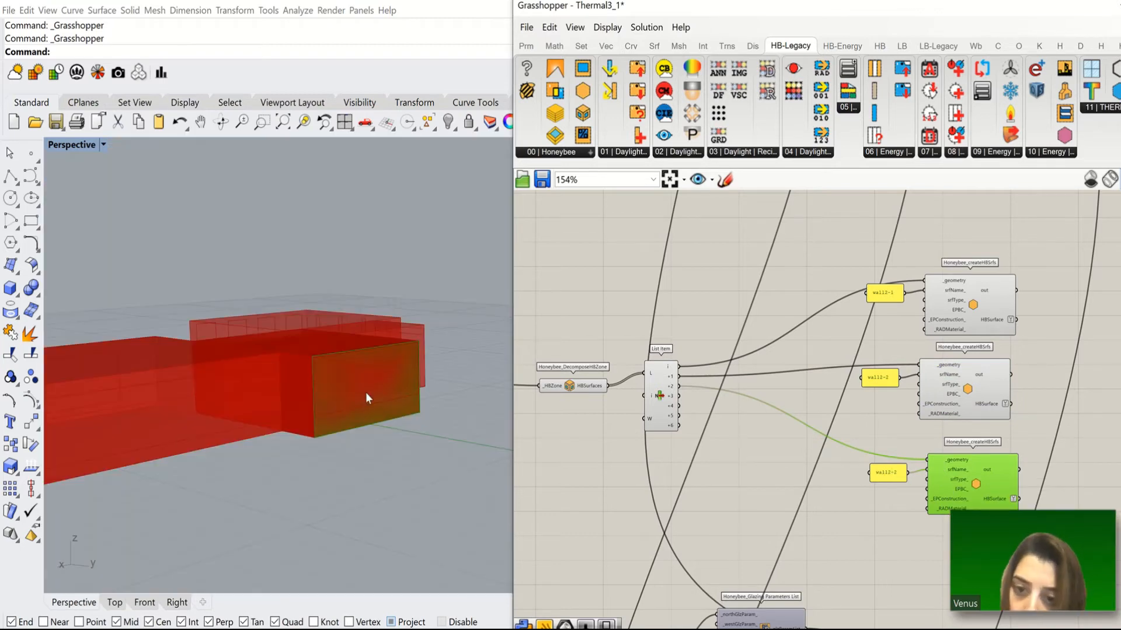
scroll(374, 394, up, 3)
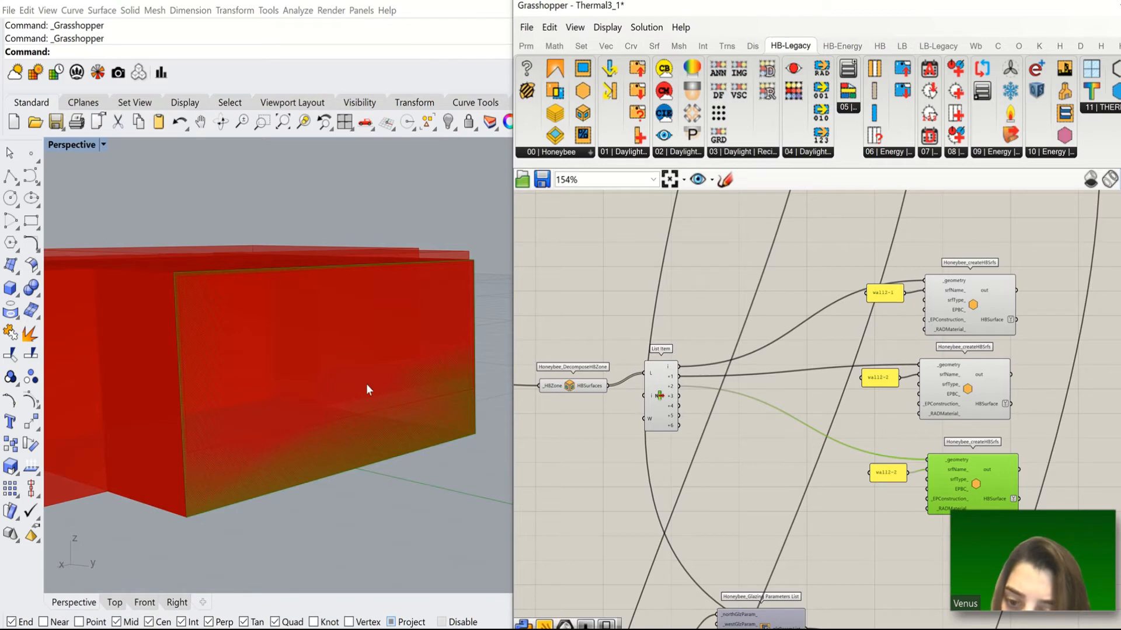
scroll(366, 383, down, 5)
Enable the preview of the glazing component fed by Honeybee_Glazing Parameters List below the new surfaces.
scroll(630, 350, down, 4)
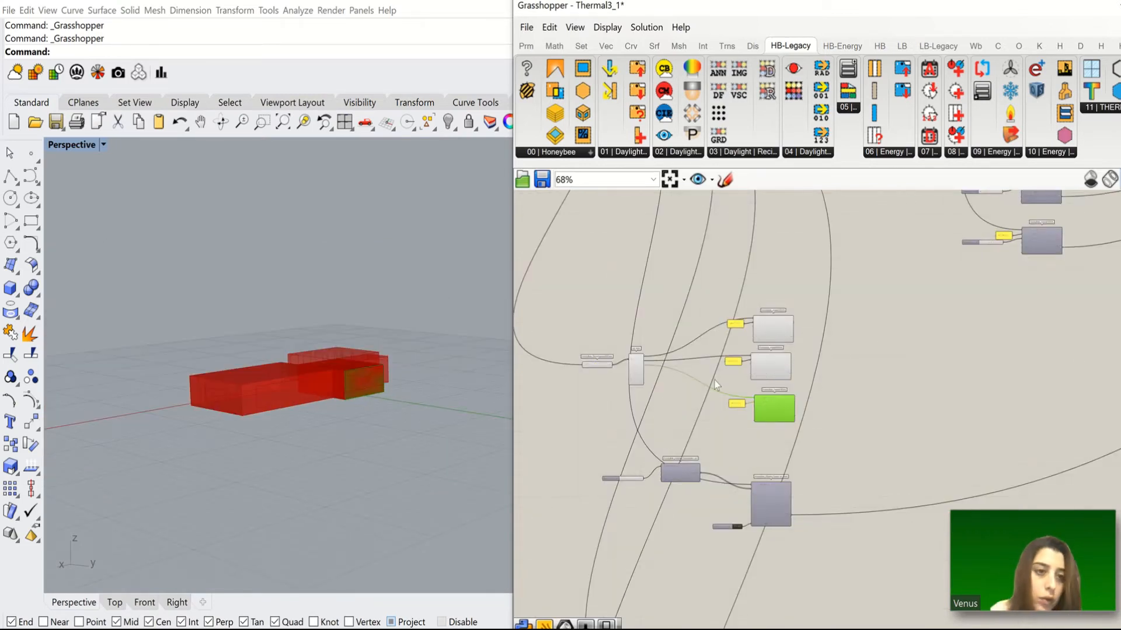
scroll(716, 385, down, 2)
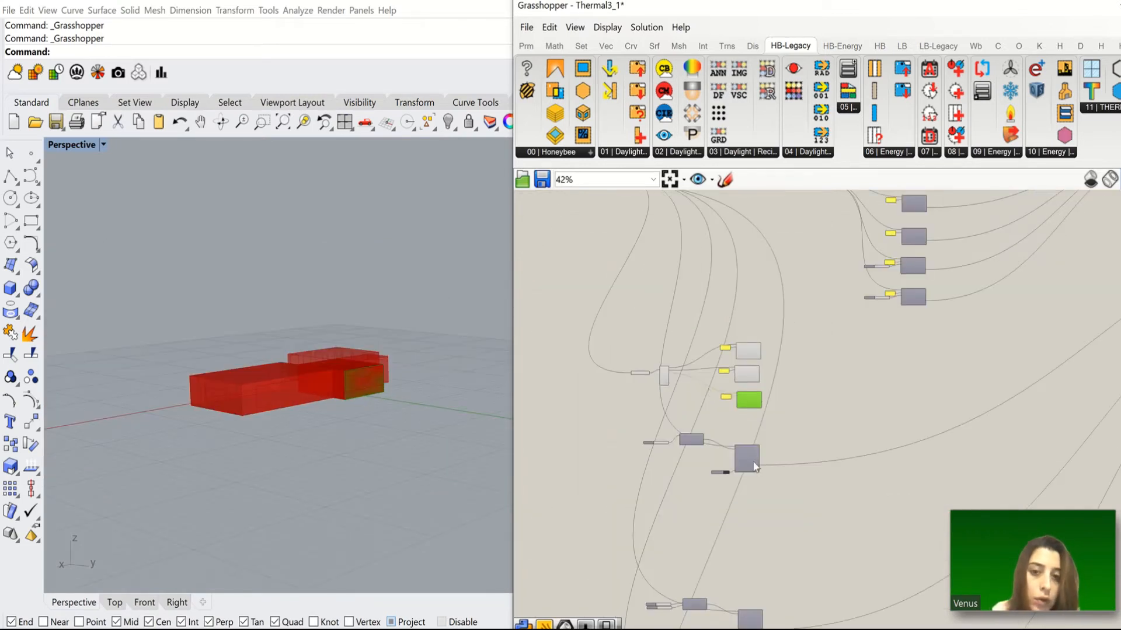
click(748, 462)
middle_click(748, 462)
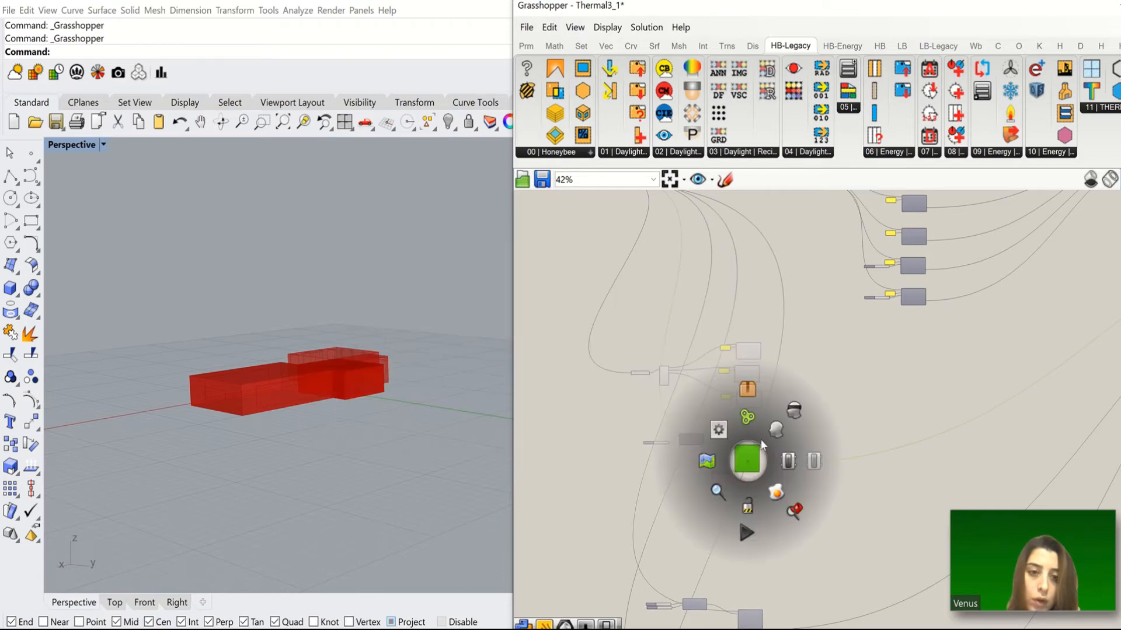
scroll(756, 454, up, 1)
click(774, 435)
Examine the glazed zone in the Rhino model from several angles and compare it with the third wall surface.
scroll(385, 372, up, 6)
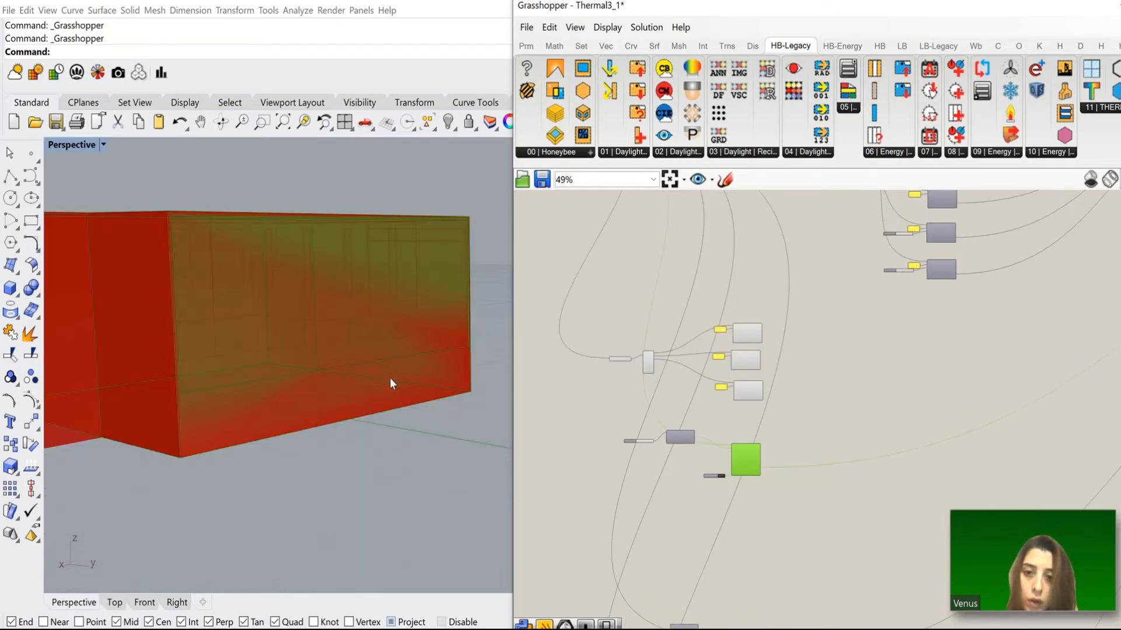
scroll(387, 385, down, 5)
scroll(386, 386, up, 5)
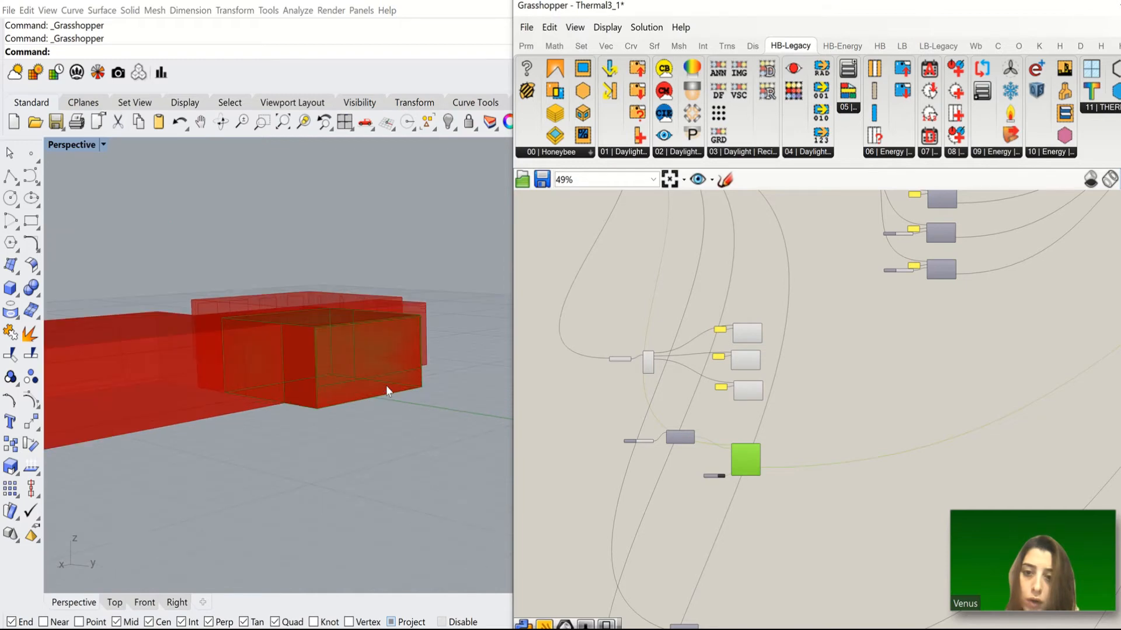
middle_click(384, 346)
right_drag(356, 387, 360, 390)
scroll(365, 353, down, 10)
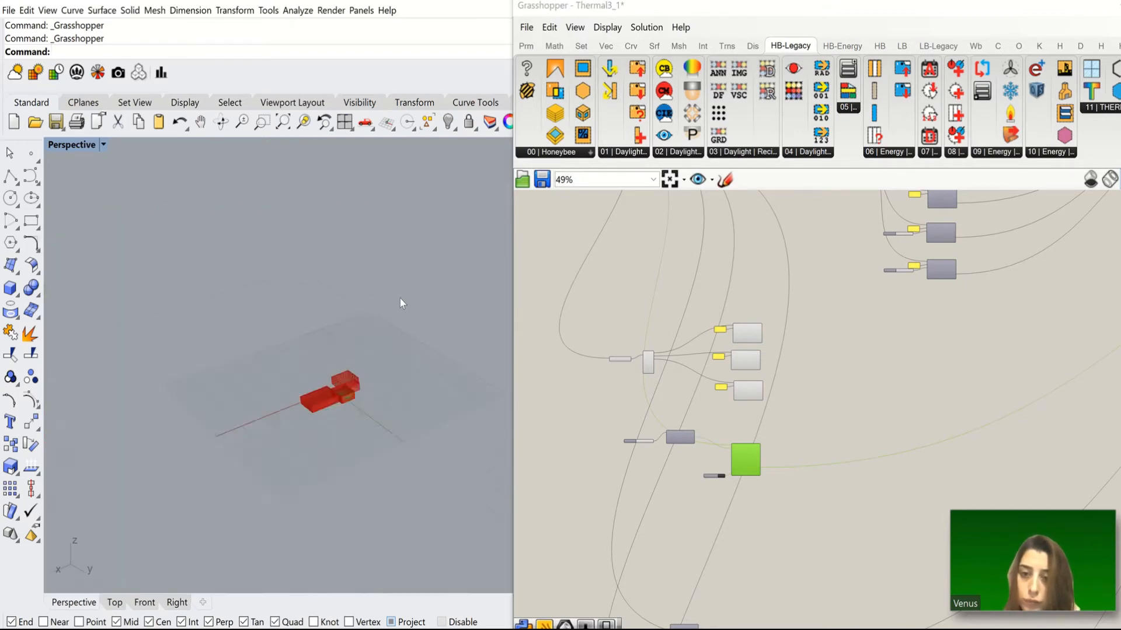
scroll(366, 391, up, 10)
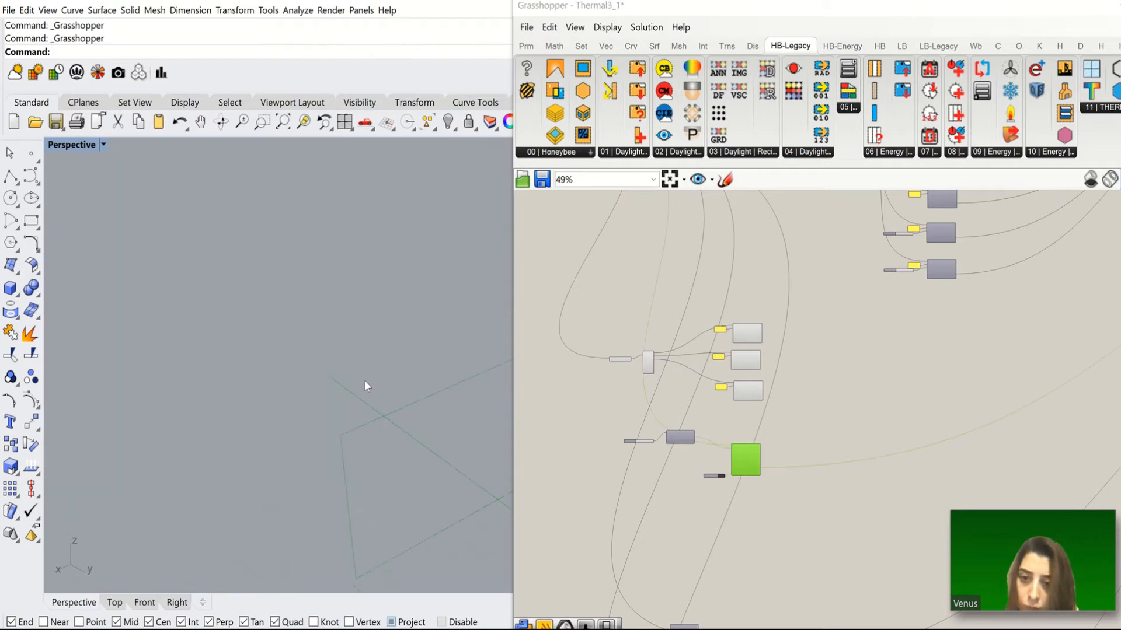
scroll(365, 381, down, 5)
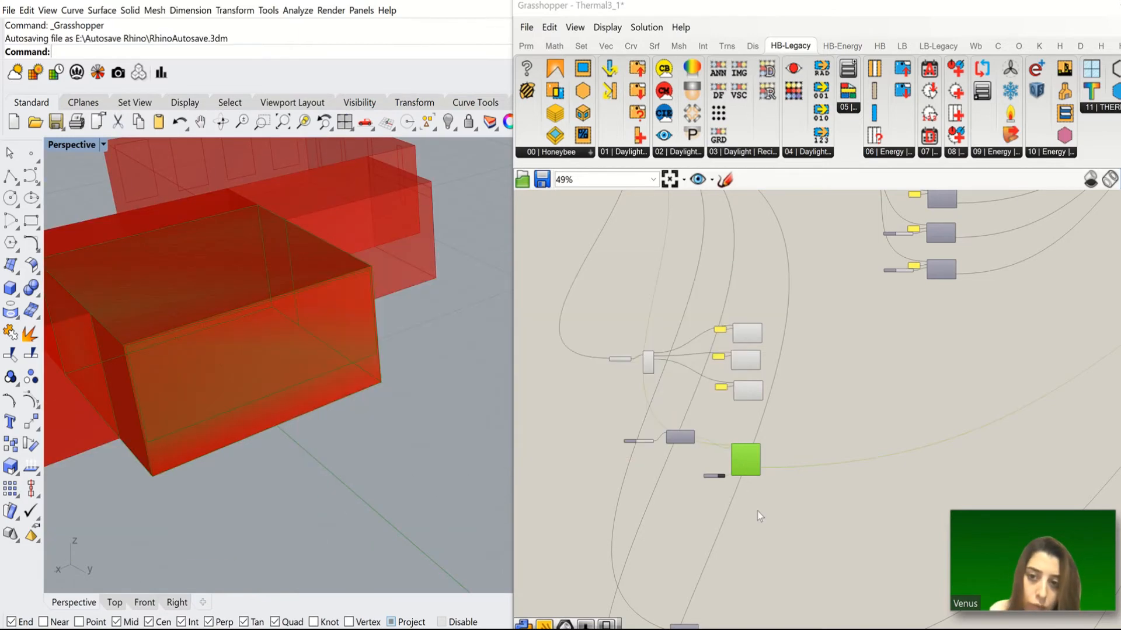
click(758, 520)
click(747, 390)
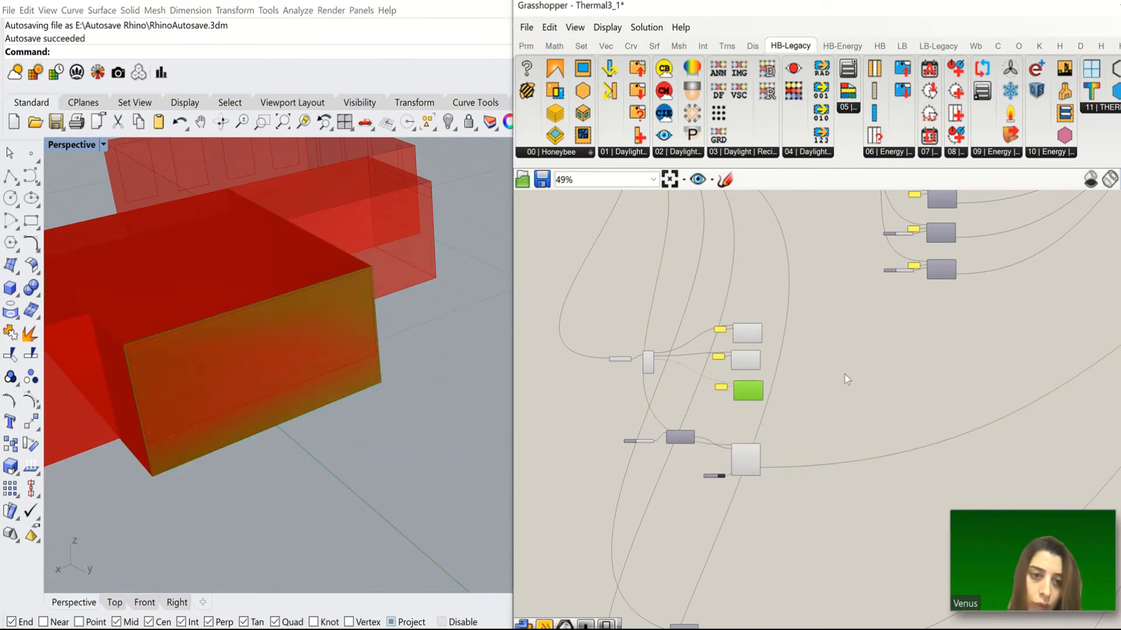
Duplicate the upper zone's third window group (Area, Scale, slider and Honeybee glazing component) beside the new Honeybee_createHBSrfs components.
scroll(697, 436, down, 2)
scroll(697, 436, down, 2)
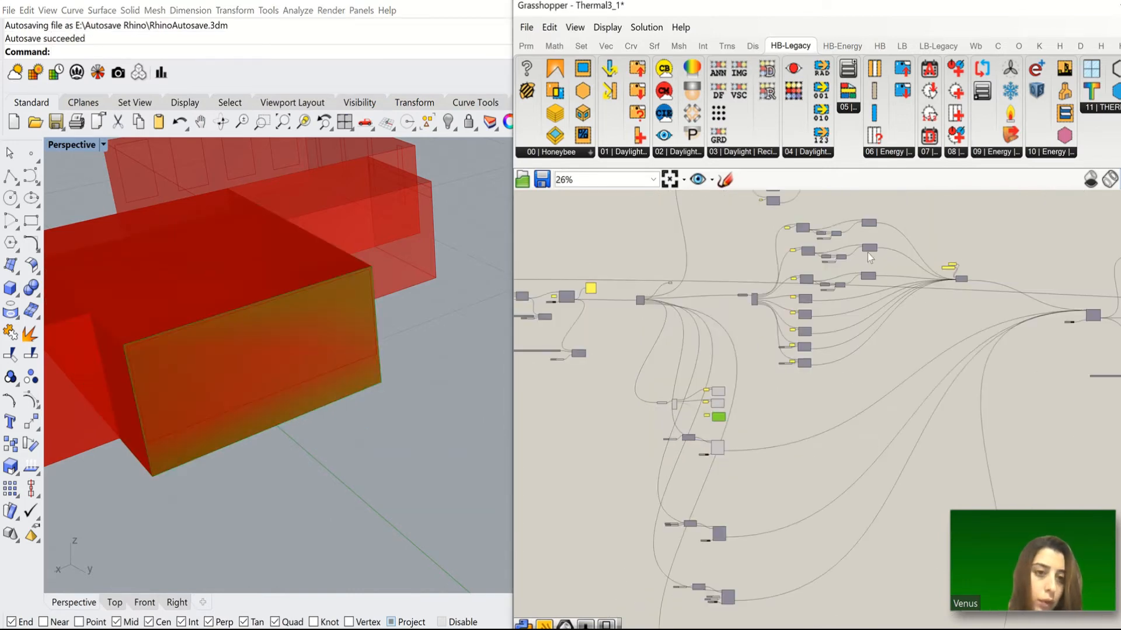
scroll(867, 254, up, 2)
drag(893, 285, 786, 340)
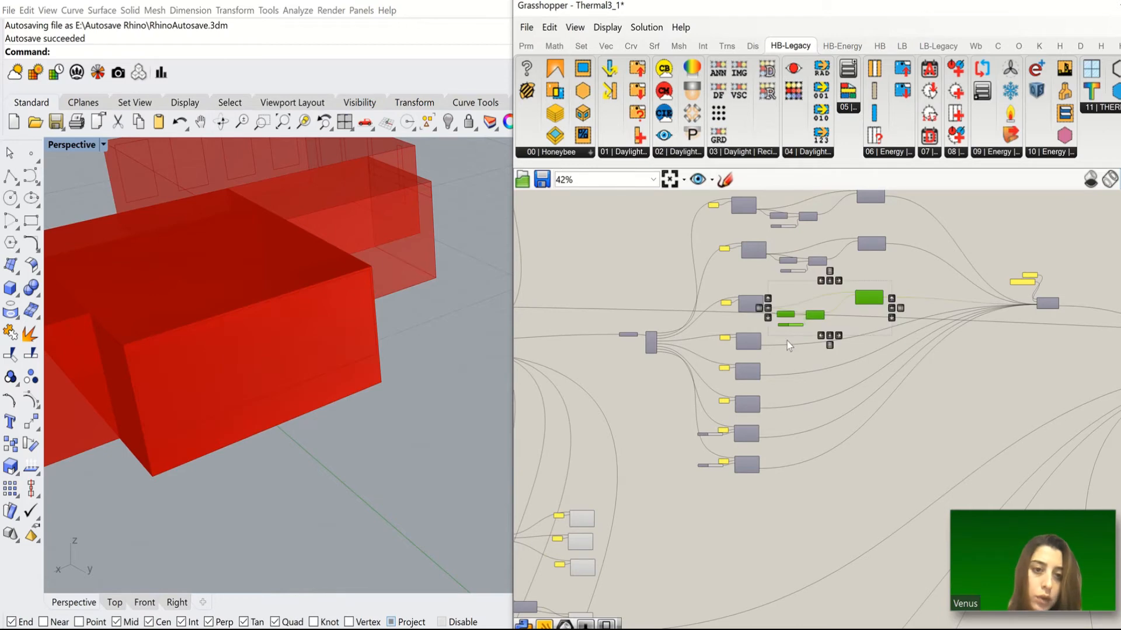
drag(847, 302, 715, 530)
scroll(599, 569, up, 5)
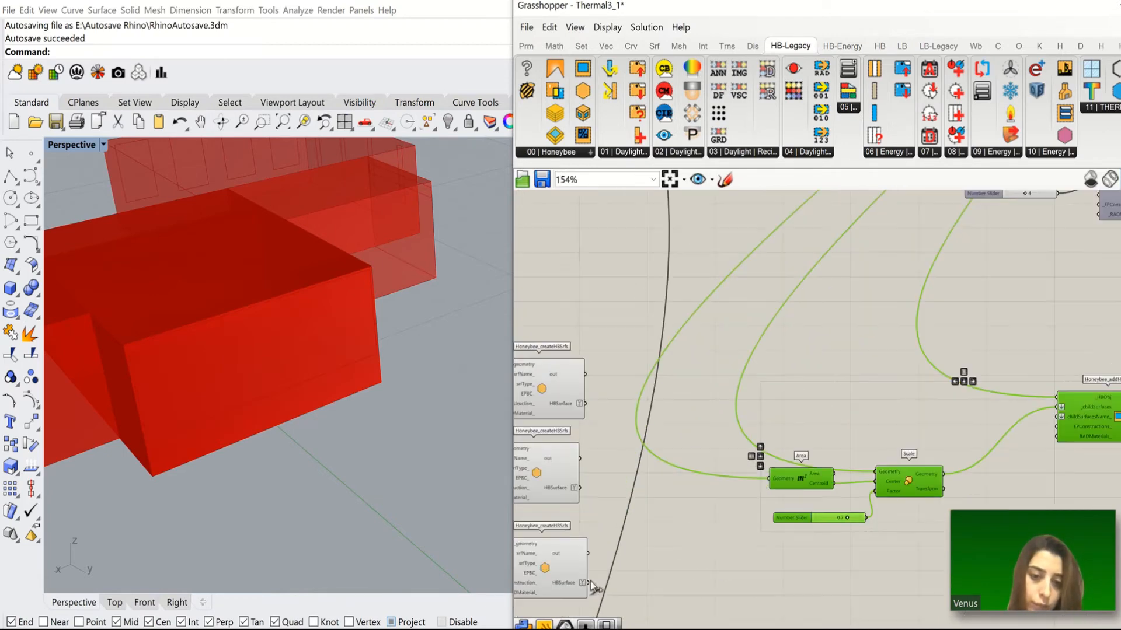
Connect the third Honeybee_createHBSrfs's HBSurface to the Area geometry, Scale geometry and glazing _HBObj inputs, and set the scale factor to 0.3.
drag(588, 583, 772, 482)
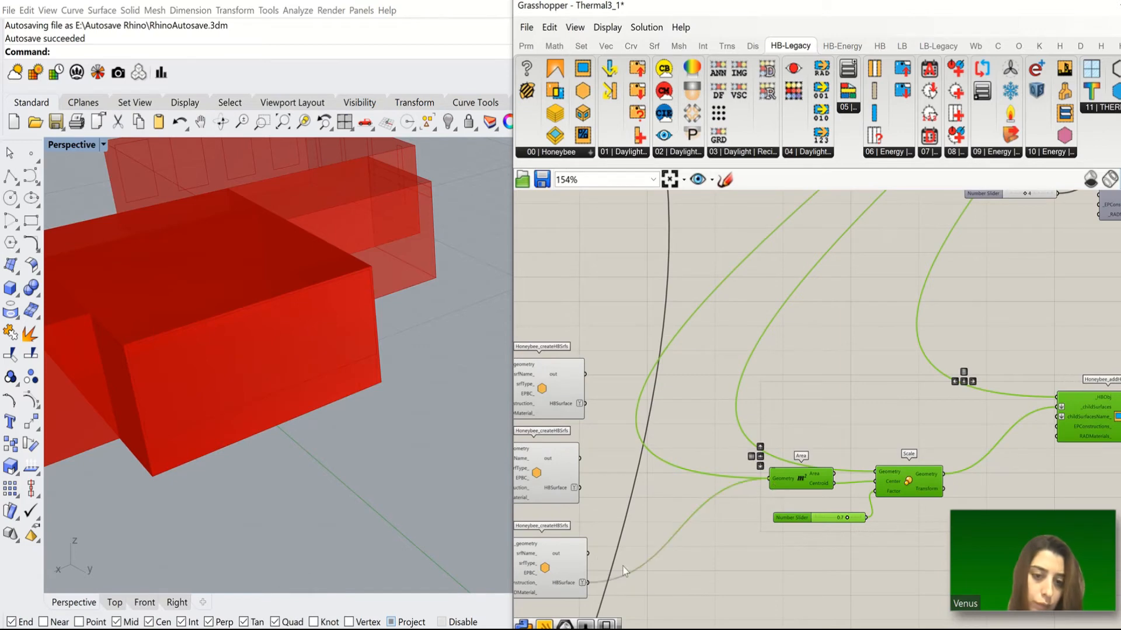
drag(587, 584, 881, 478)
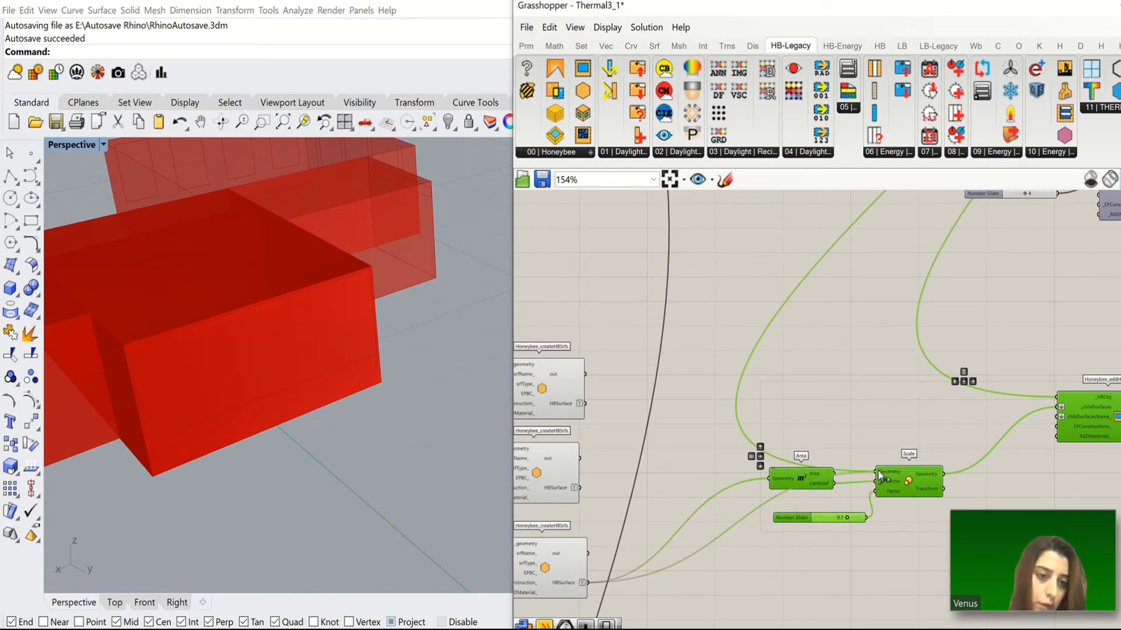
drag(587, 583, 1060, 399)
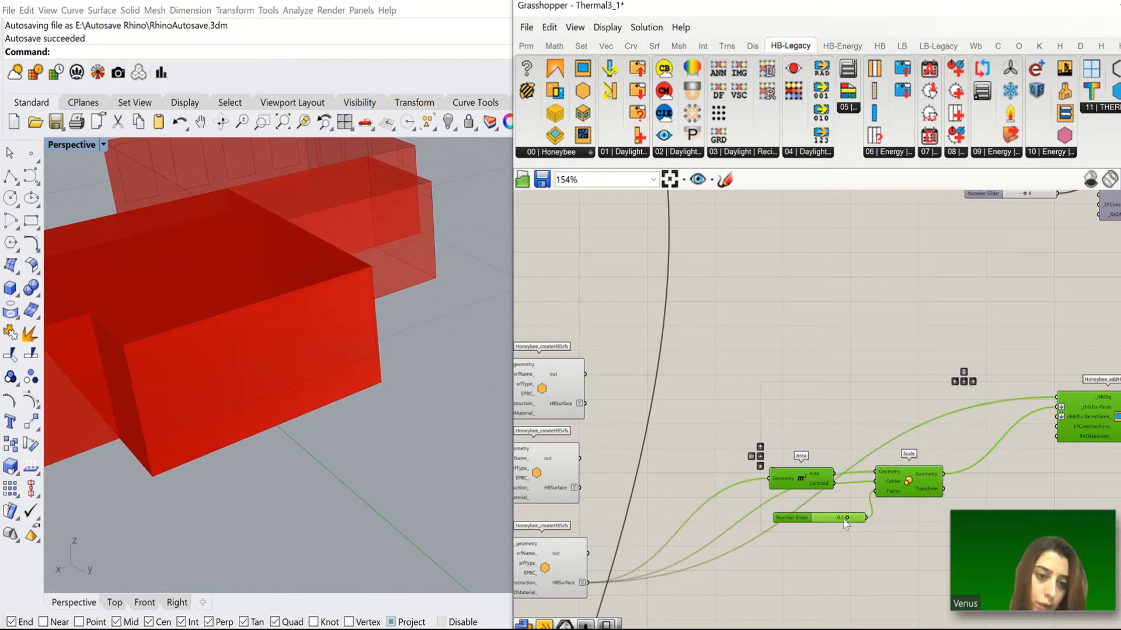
drag(838, 515, 828, 517)
Lower the copied glazing component and move the old Honeybee glazing group further down to make room for more surfaces.
scroll(787, 371, down, 5)
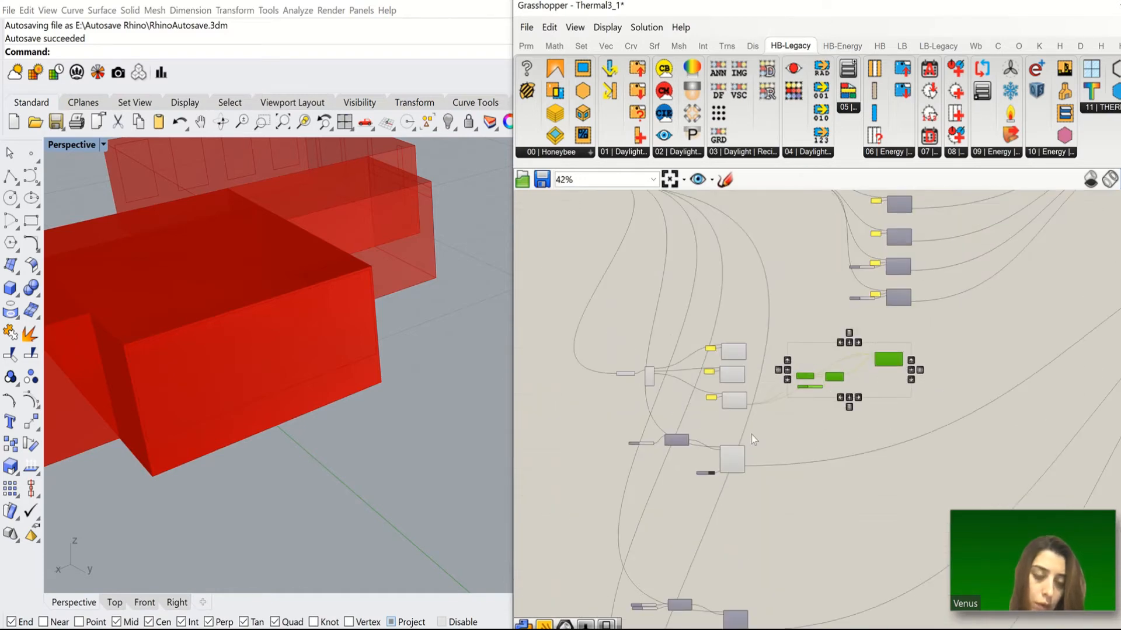
scroll(920, 363, up, 2)
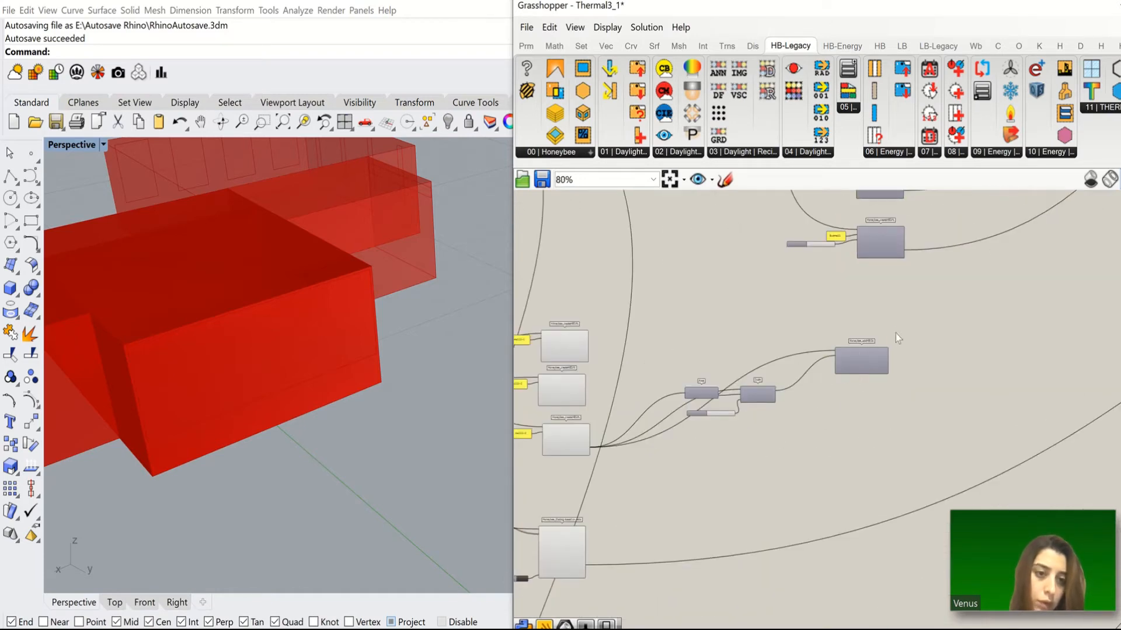
drag(850, 370, 852, 421)
scroll(788, 459, down, 2)
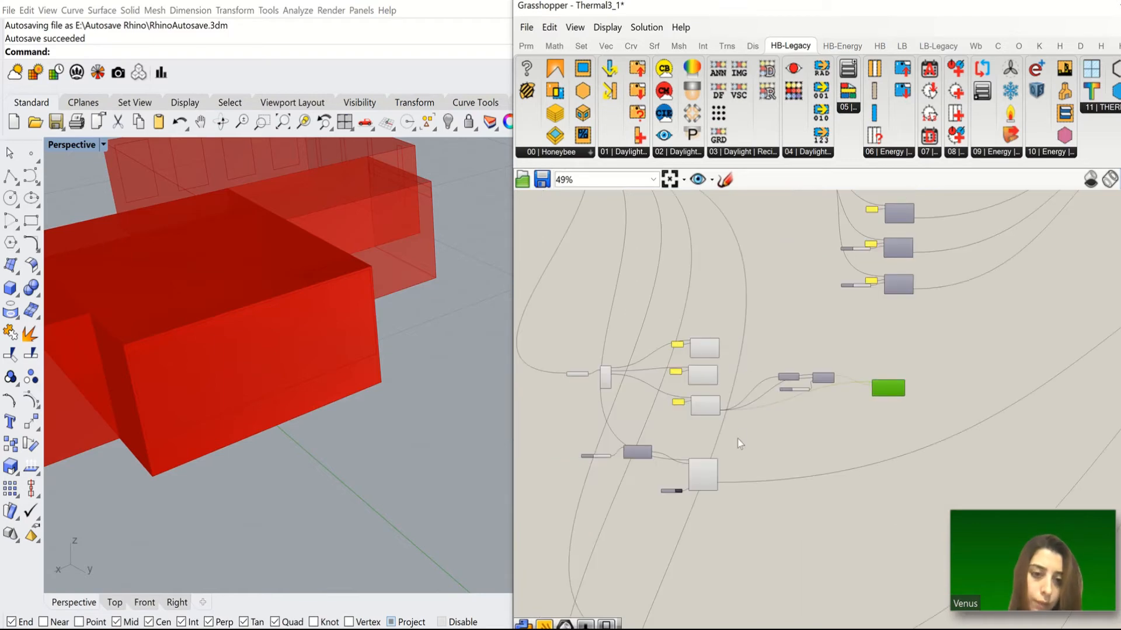
scroll(737, 439, down, 2)
drag(738, 439, 639, 484)
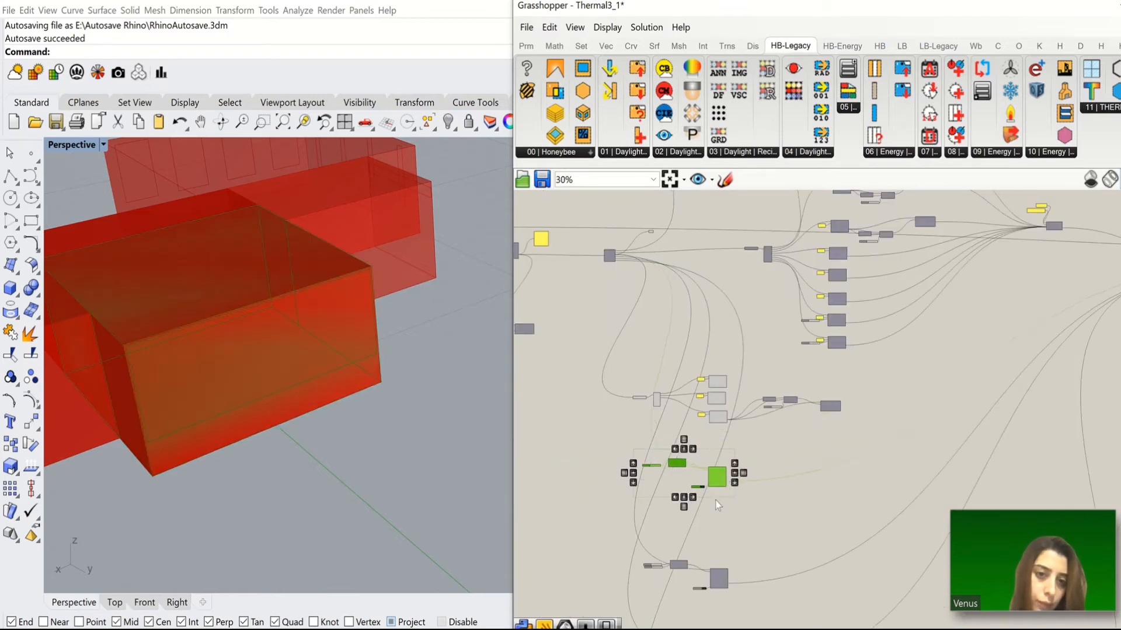
drag(716, 501, 715, 517)
scroll(754, 443, down, 3)
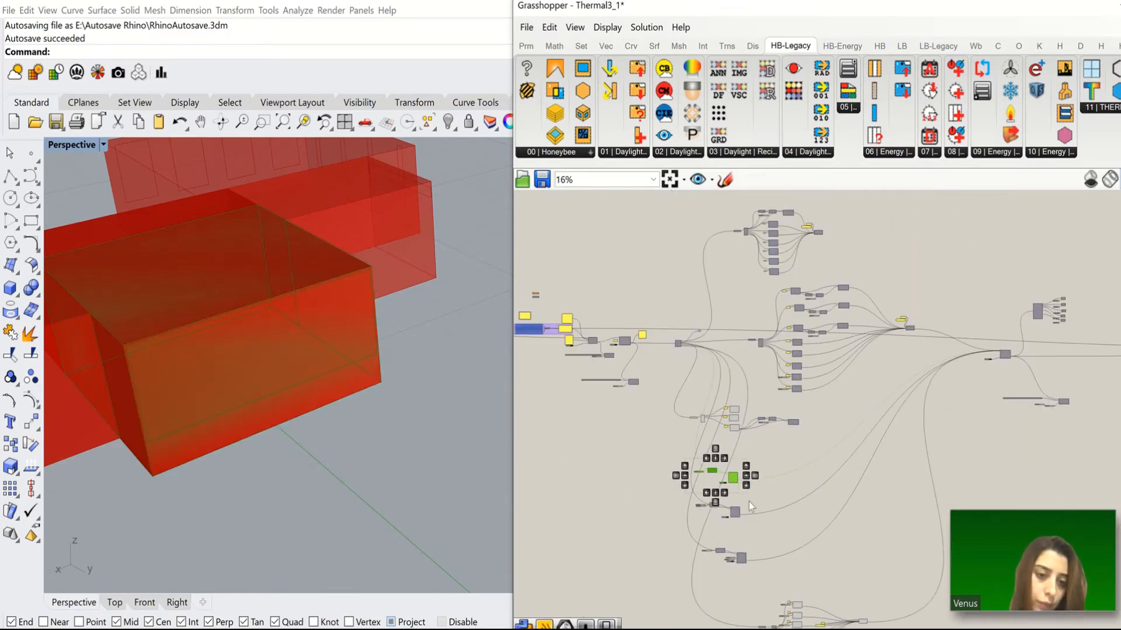
Duplicate the third Honeybee_createHBSrfs with its name panel below it and connect List Item output +3 to the copy's _geometry.
scroll(729, 446, up, 6)
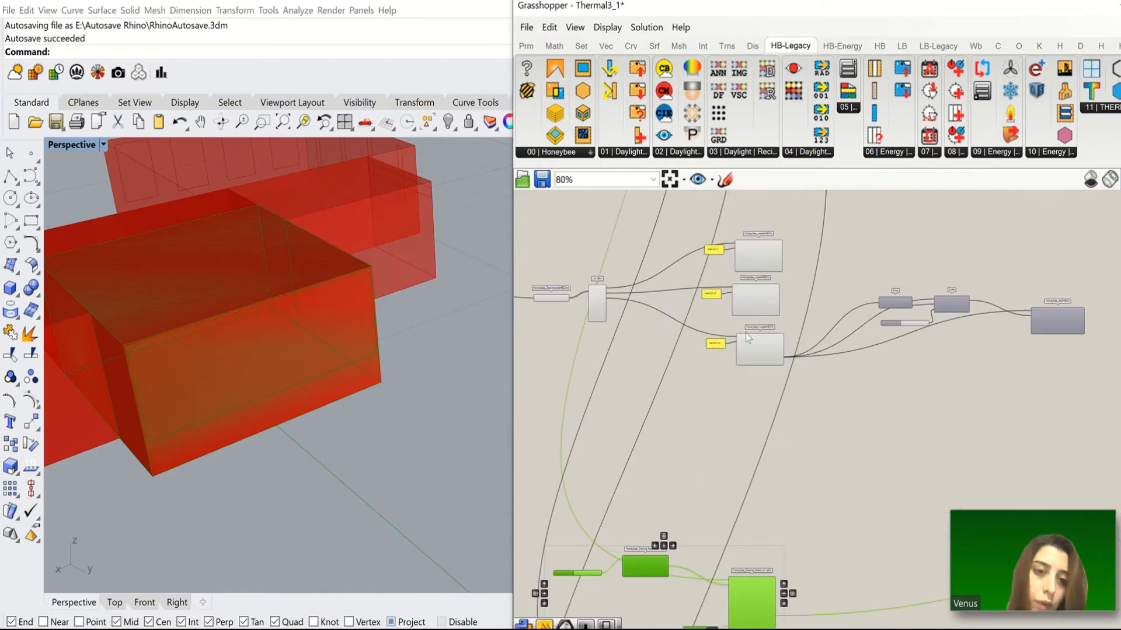
drag(787, 320, 695, 391)
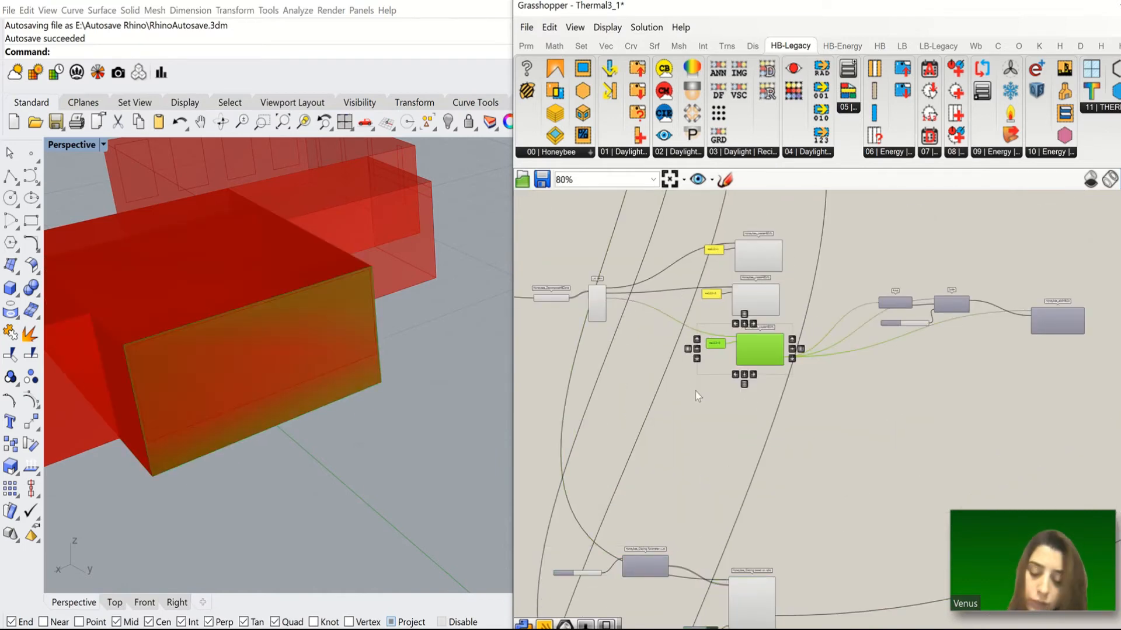
alt+drag(753, 361, 756, 418)
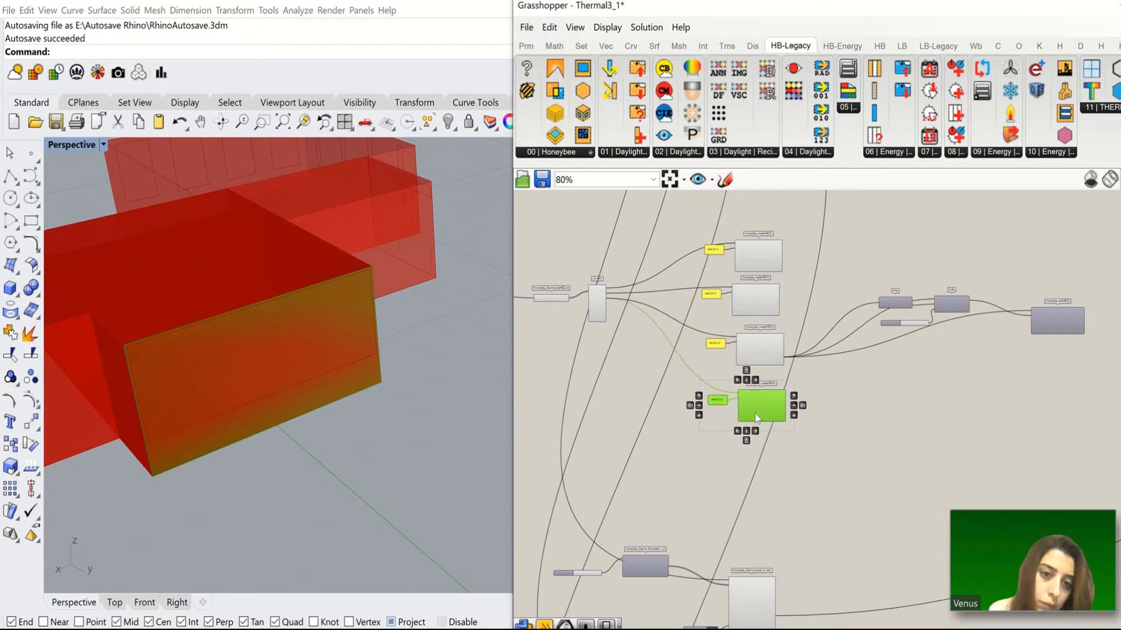
scroll(593, 322, up, 3)
drag(623, 284, 870, 448)
click(835, 485)
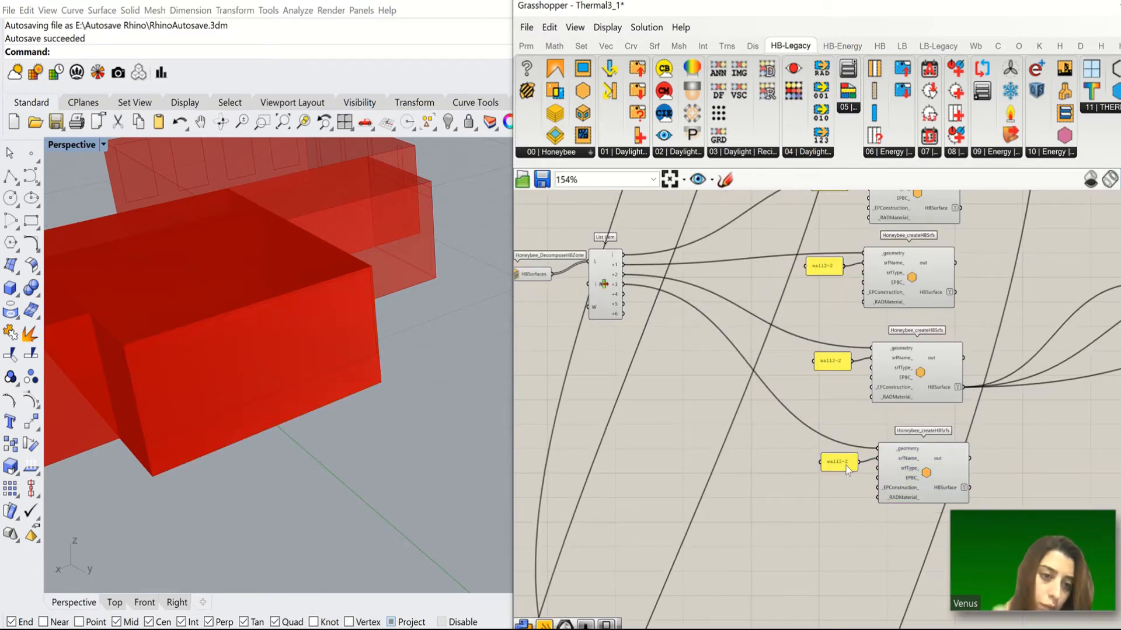
Rename the fourth surface's name panel as wall2-3 and check that surface in the Rhino model.
double_click(838, 462)
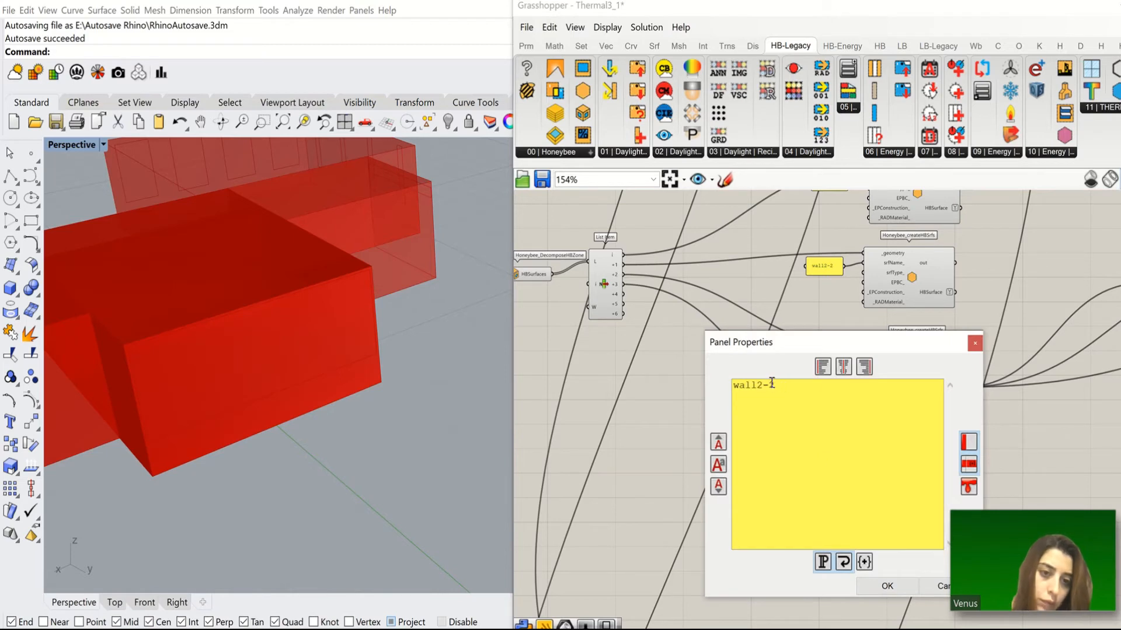
text(3)
click(881, 586)
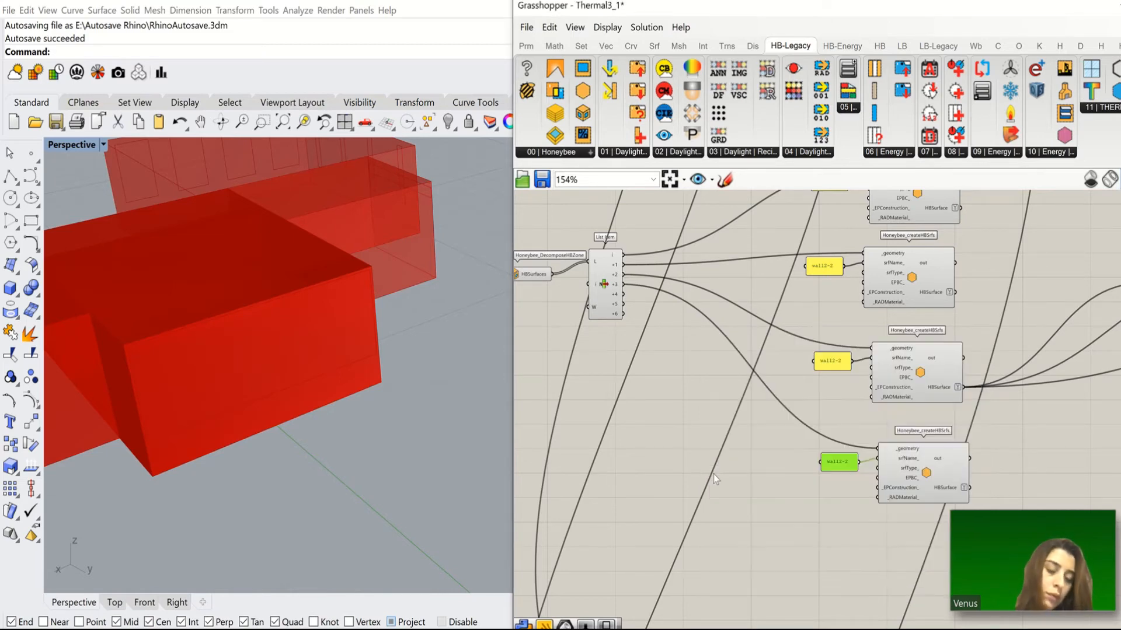
scroll(615, 339, down, 3)
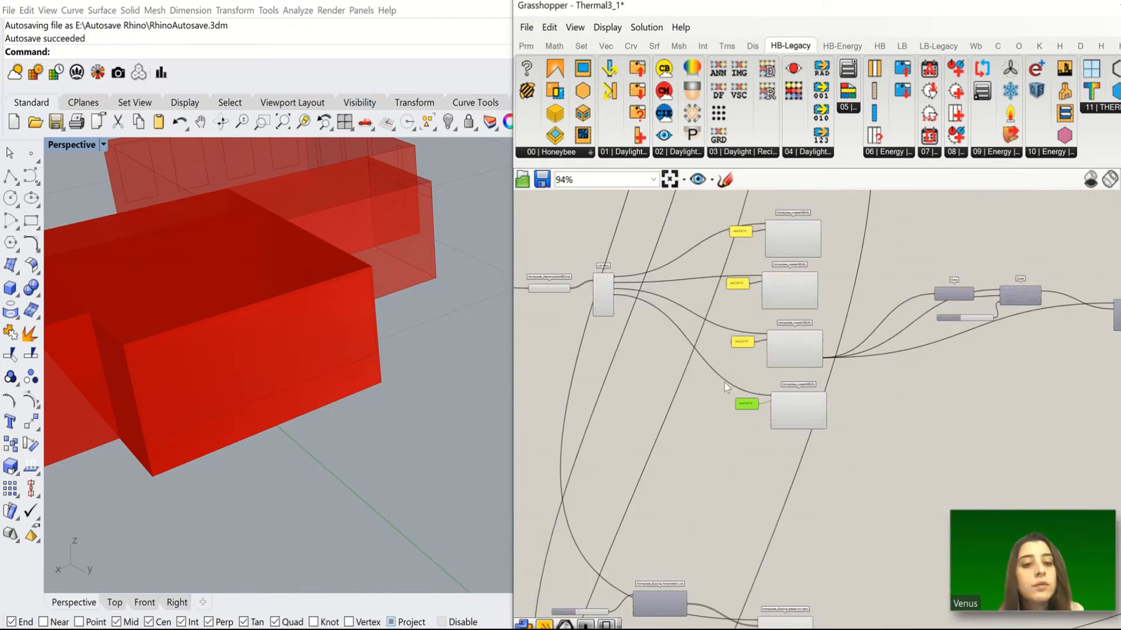
scroll(833, 404, up, 4)
click(743, 432)
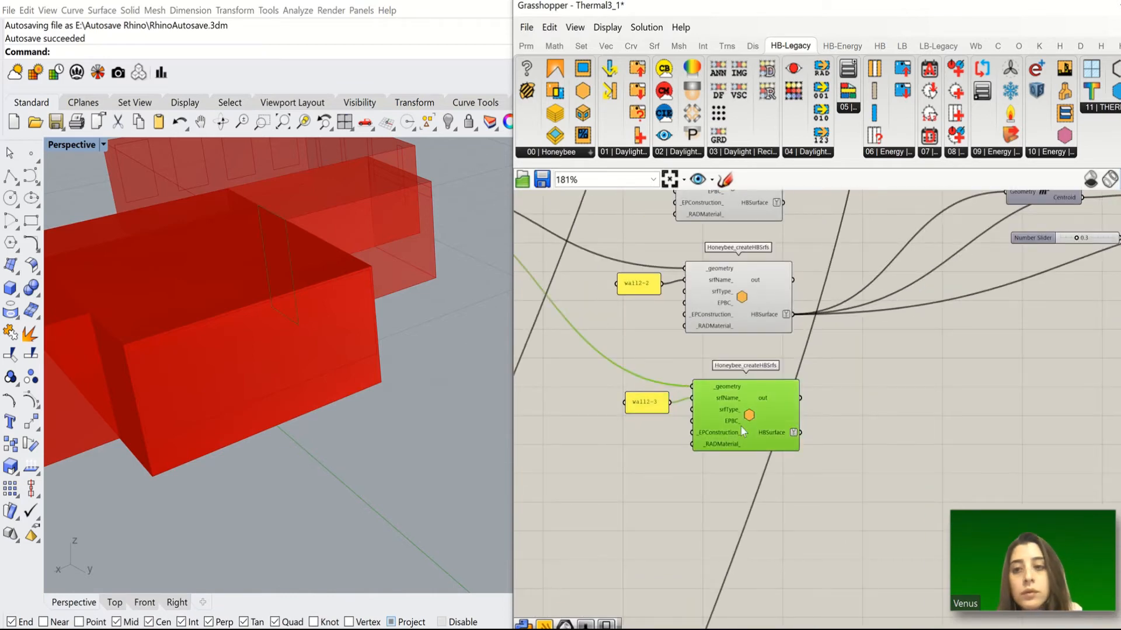
scroll(743, 432, down, 4)
scroll(899, 394, up, 2)
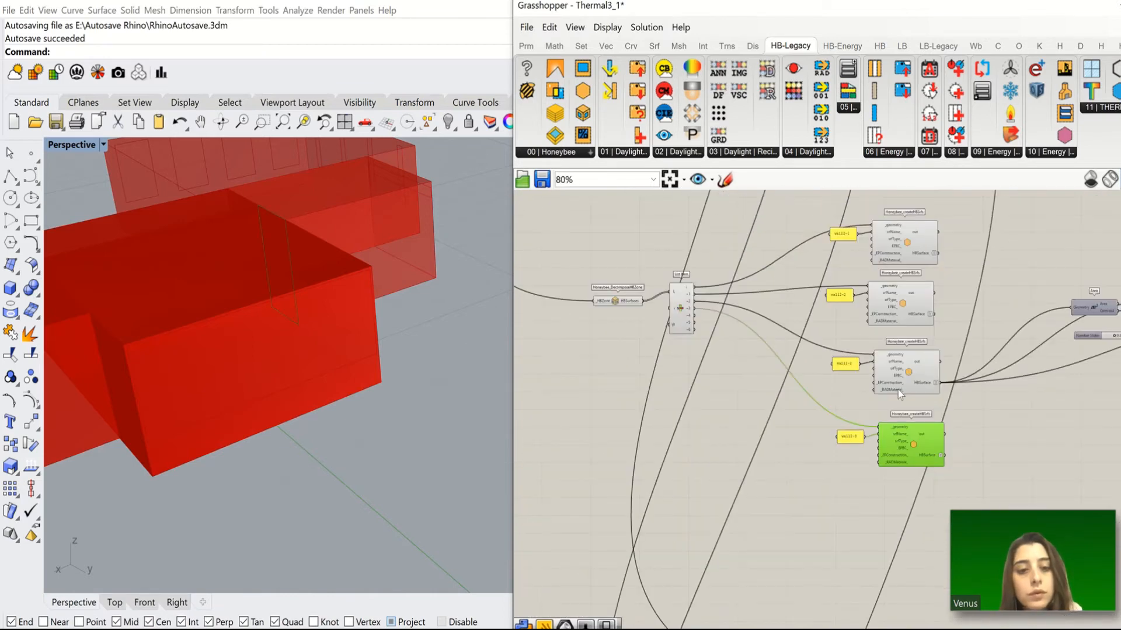
Duplicate the fourth Honeybee_createHBSrfs with its name panel below it and connect the next List Item output to the copy's _geometry.
scroll(899, 394, down, 2)
drag(946, 403, 902, 489)
scroll(759, 344, up, 3)
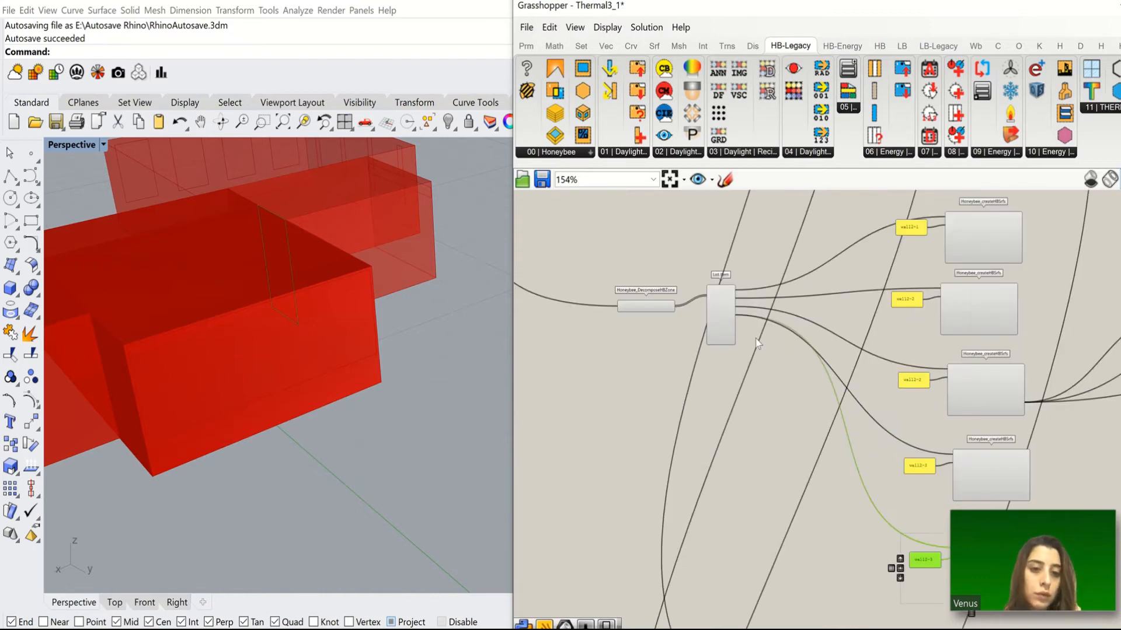
scroll(759, 343, down, 2)
scroll(773, 350, down, 3)
drag(738, 299, 899, 451)
scroll(846, 419, up, 3)
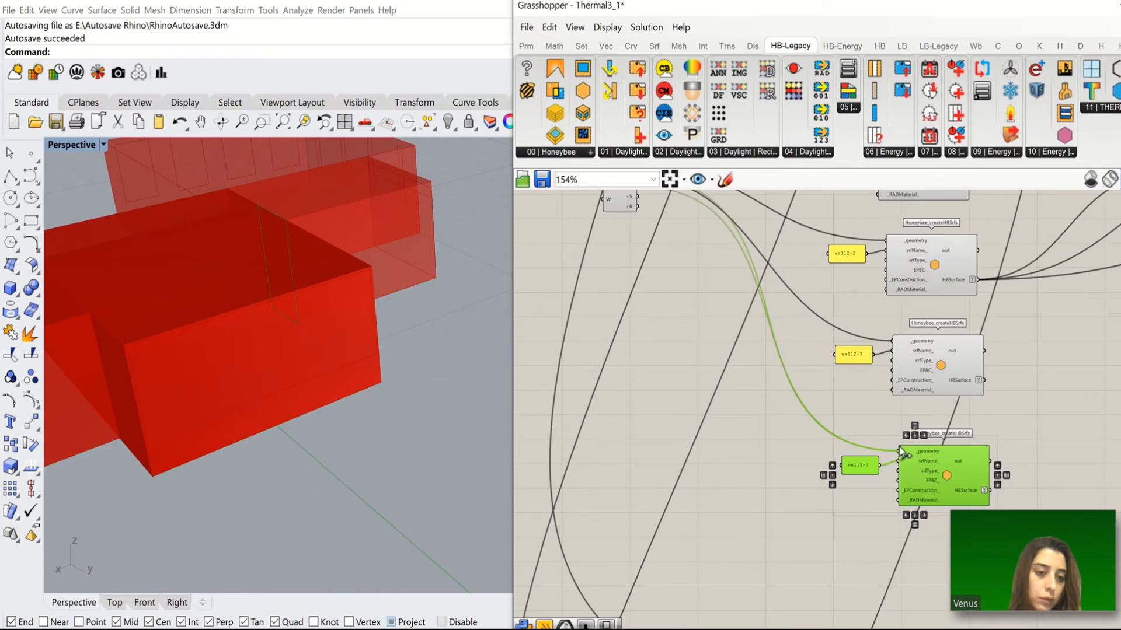
Check the fifth surface in the Rhino model and rename its name panel as floor3.
click(937, 474)
scroll(862, 467, up, 2)
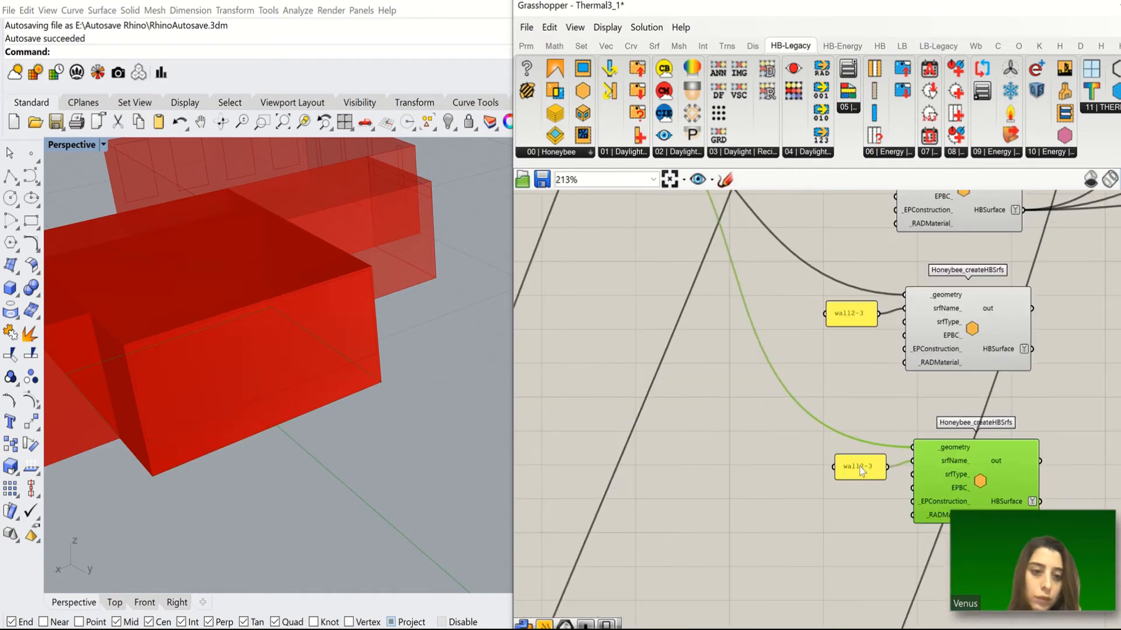
double_click(862, 470)
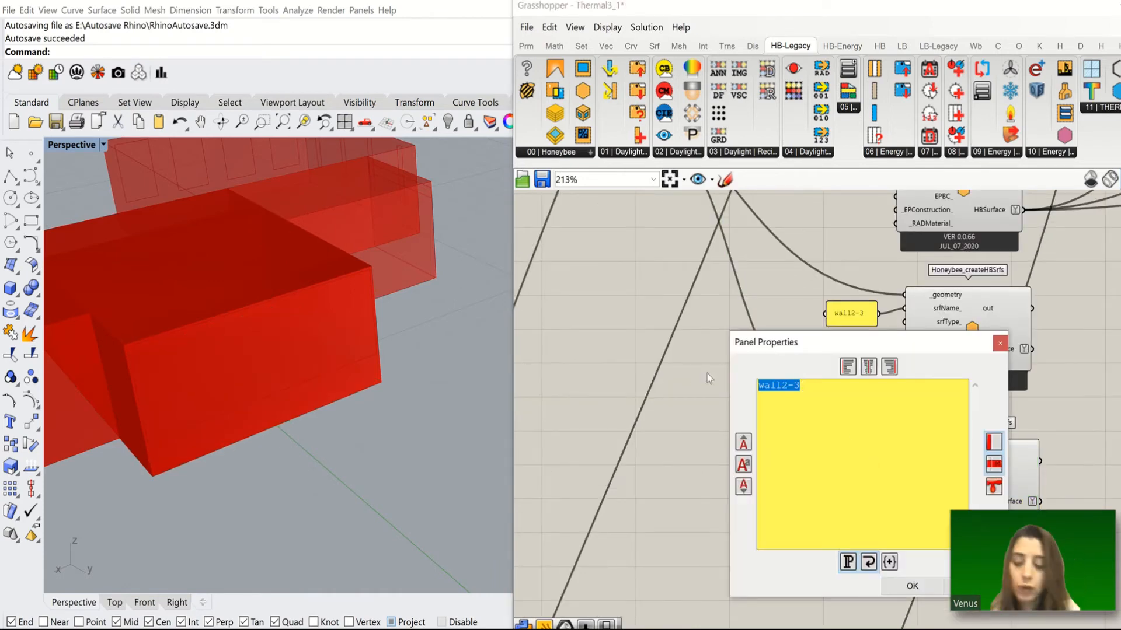
text(floor3)
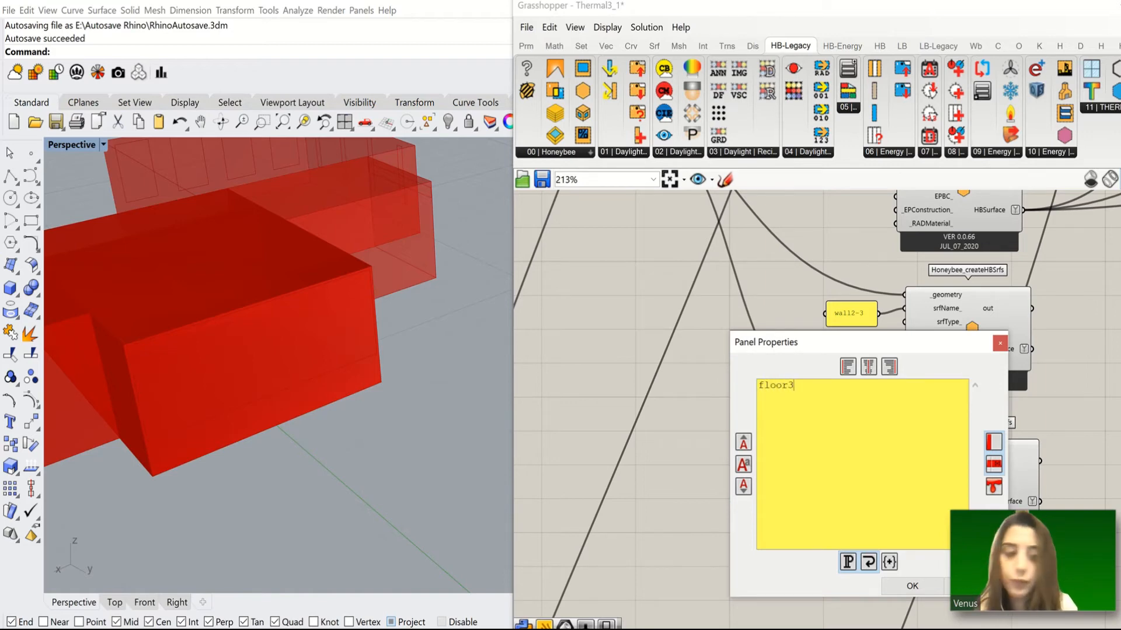
click(912, 586)
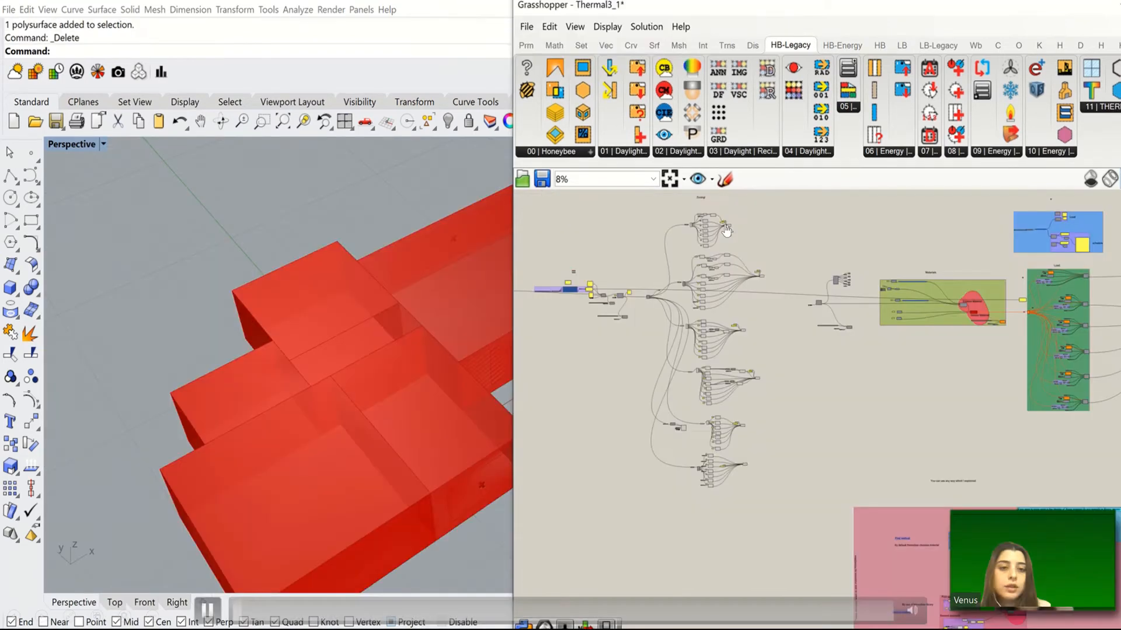
Select the final component of each rebuilt zone group in turn and examine which zone it represents in the Rhino model.
click(726, 230)
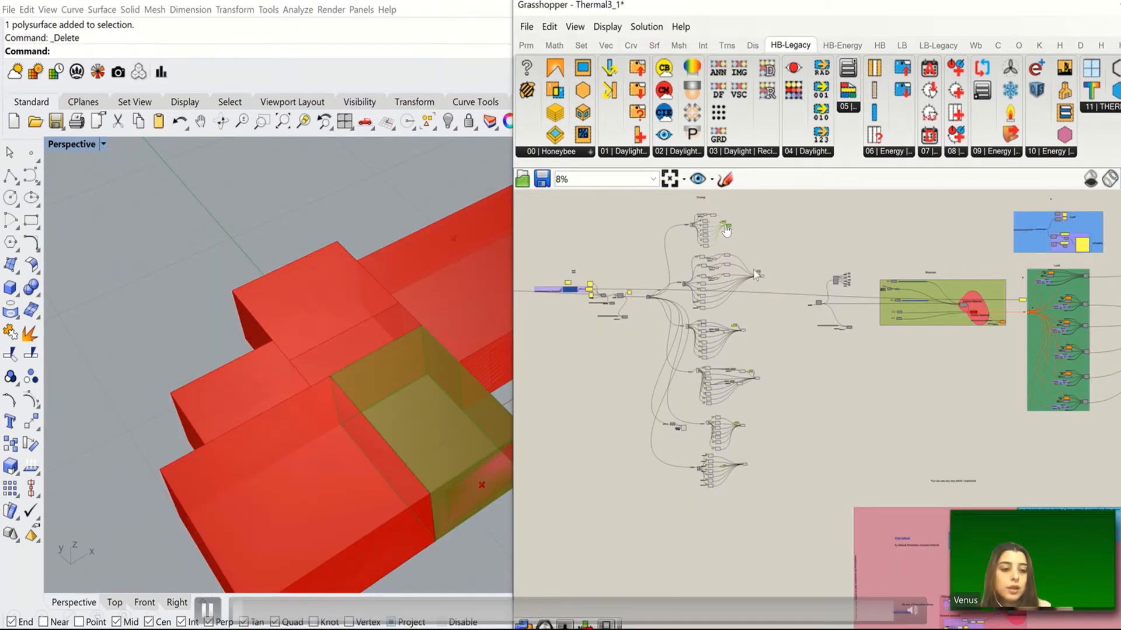
click(762, 275)
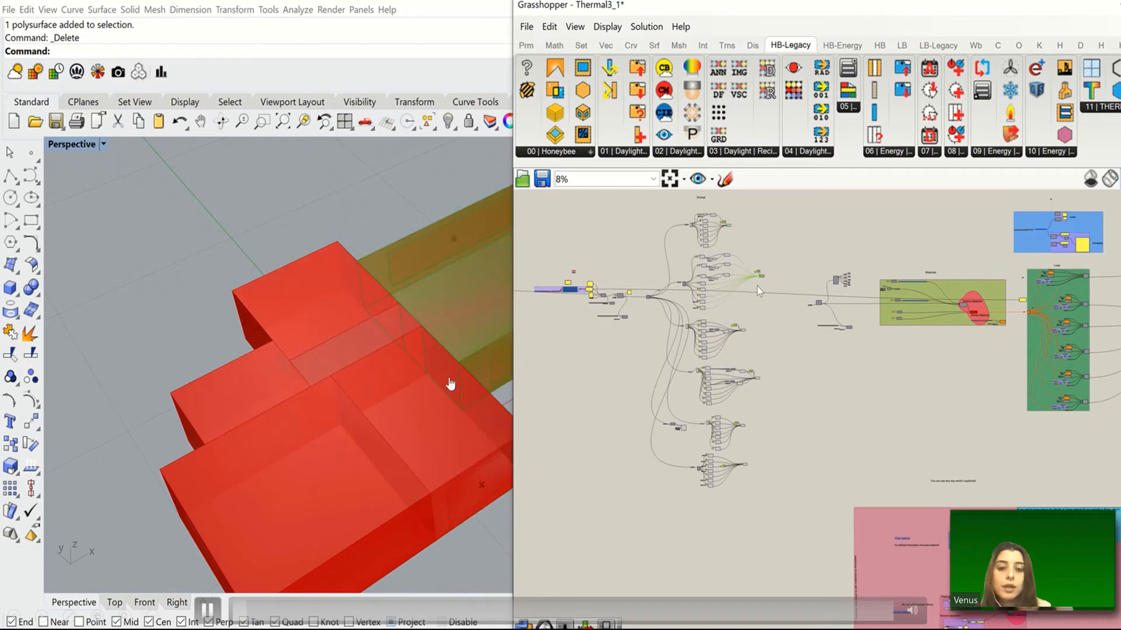
click(742, 330)
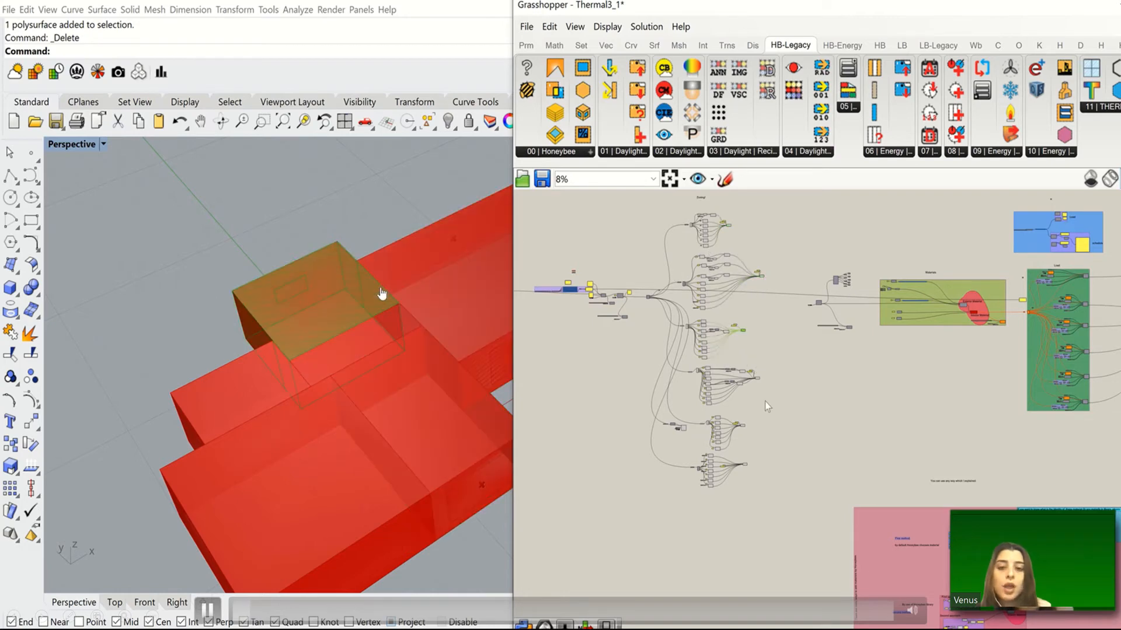
click(757, 380)
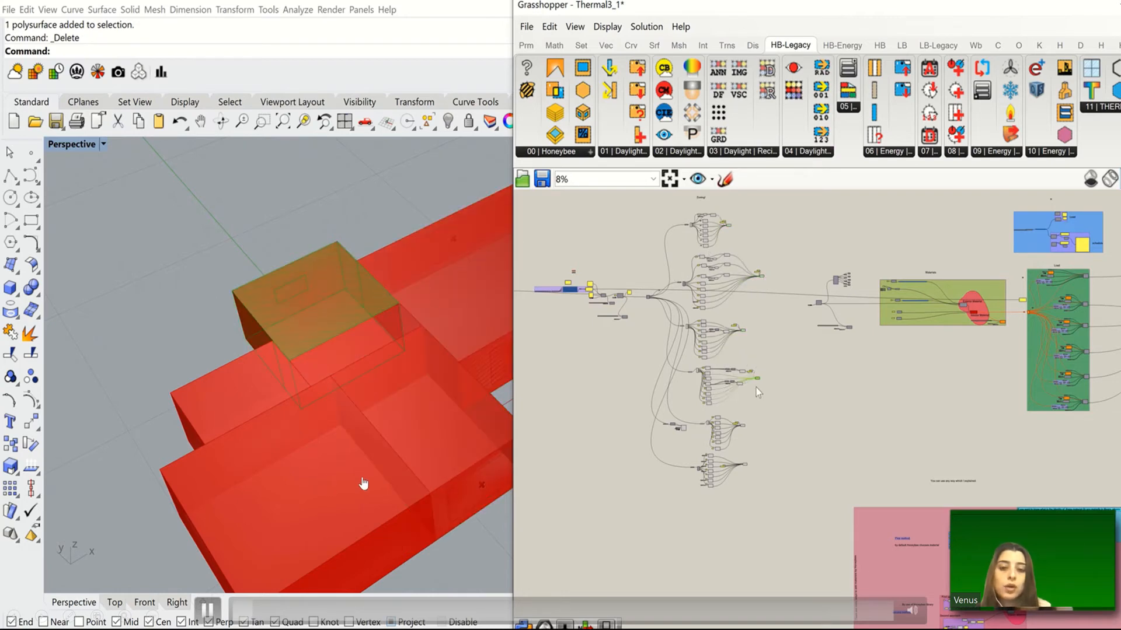
click(742, 425)
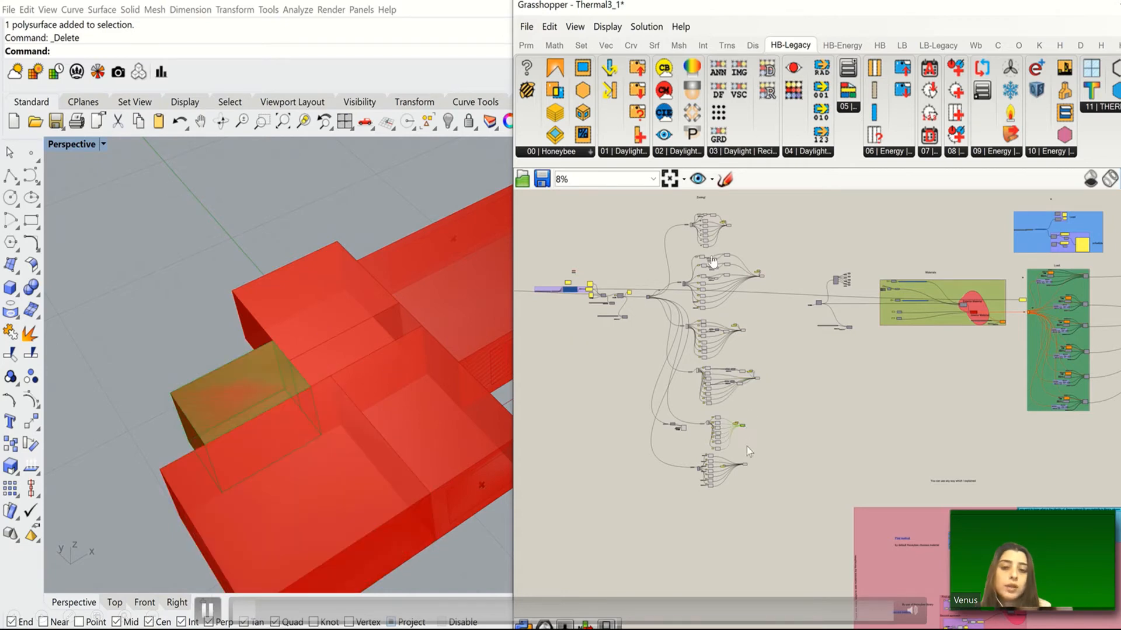
click(745, 465)
click(776, 371)
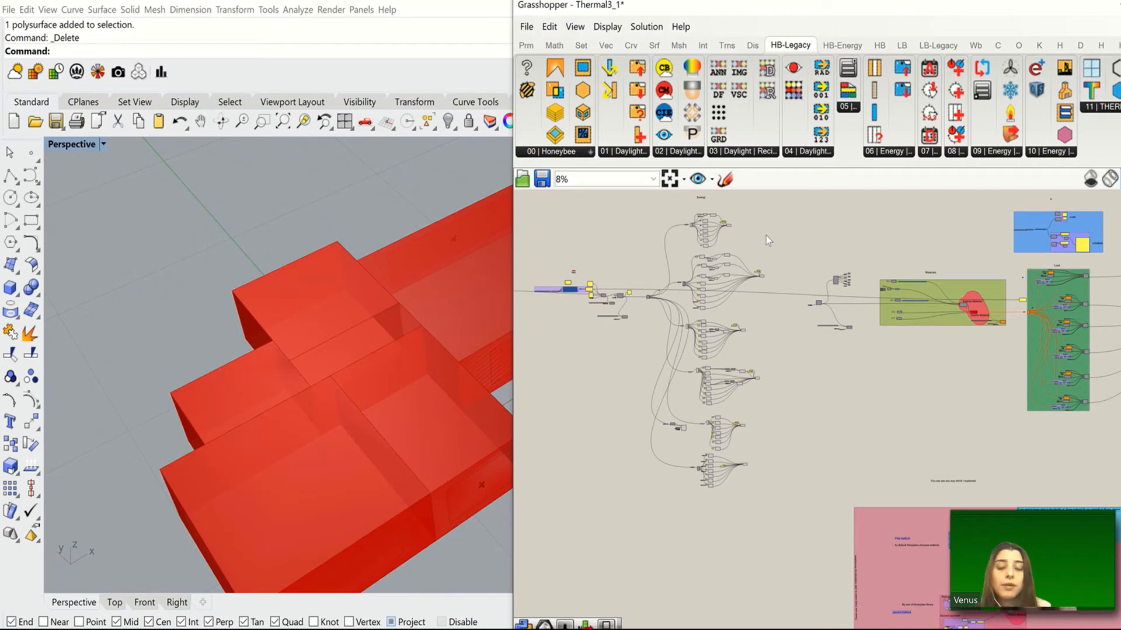
scroll(731, 224, up, 2)
click(730, 227)
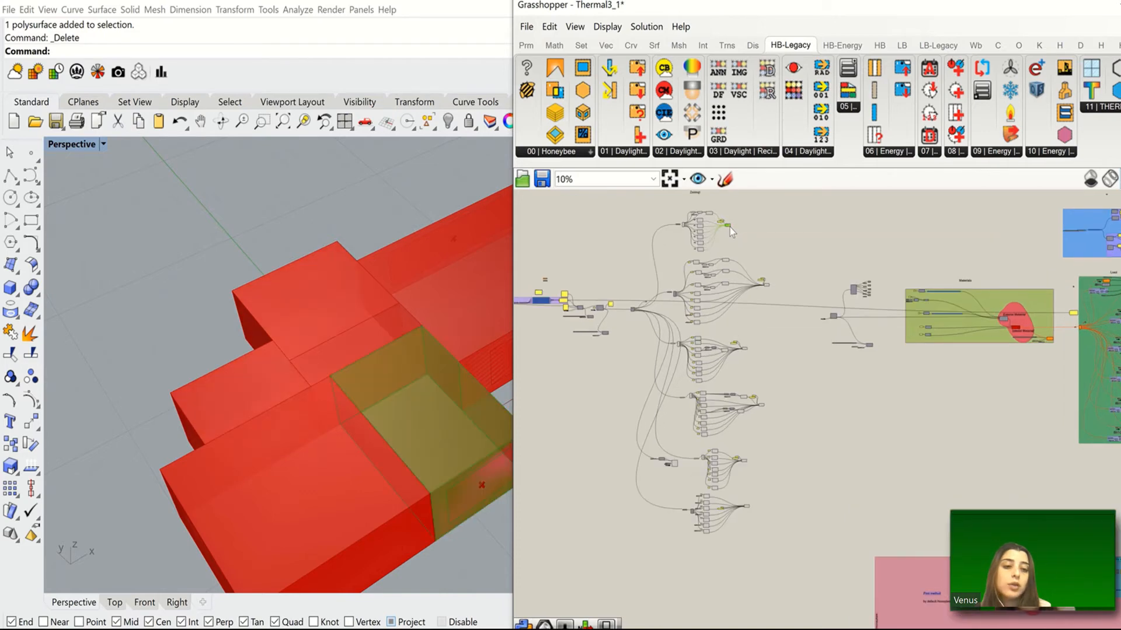
click(767, 289)
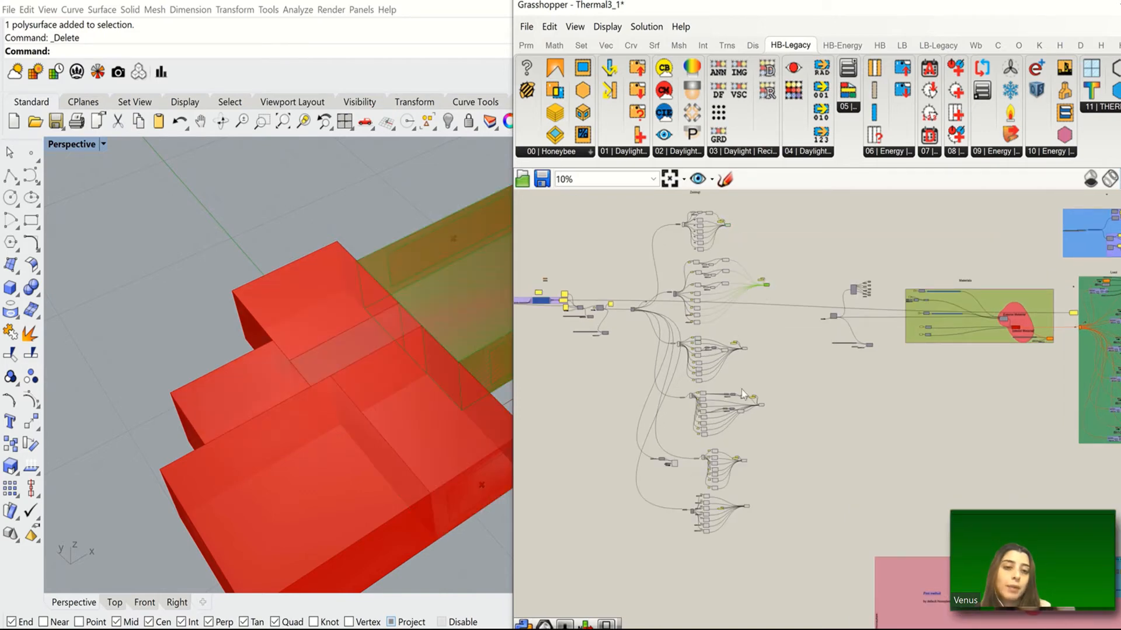
click(745, 350)
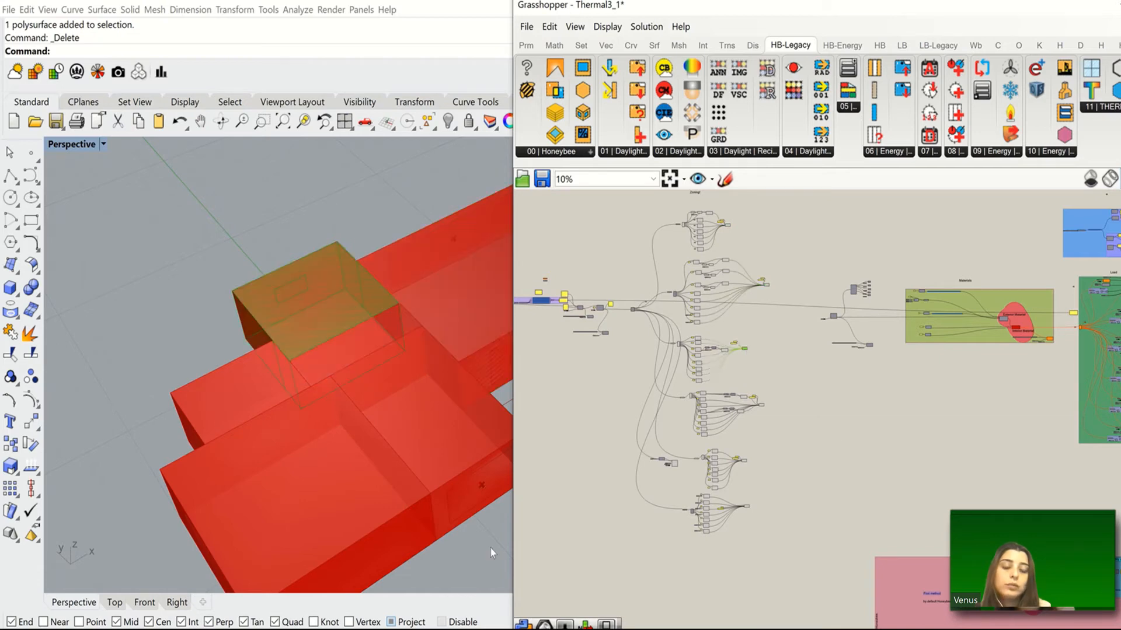
Select the end components of the three lowest zone groups one by one and identify their rooms in the Rhino model.
click(761, 405)
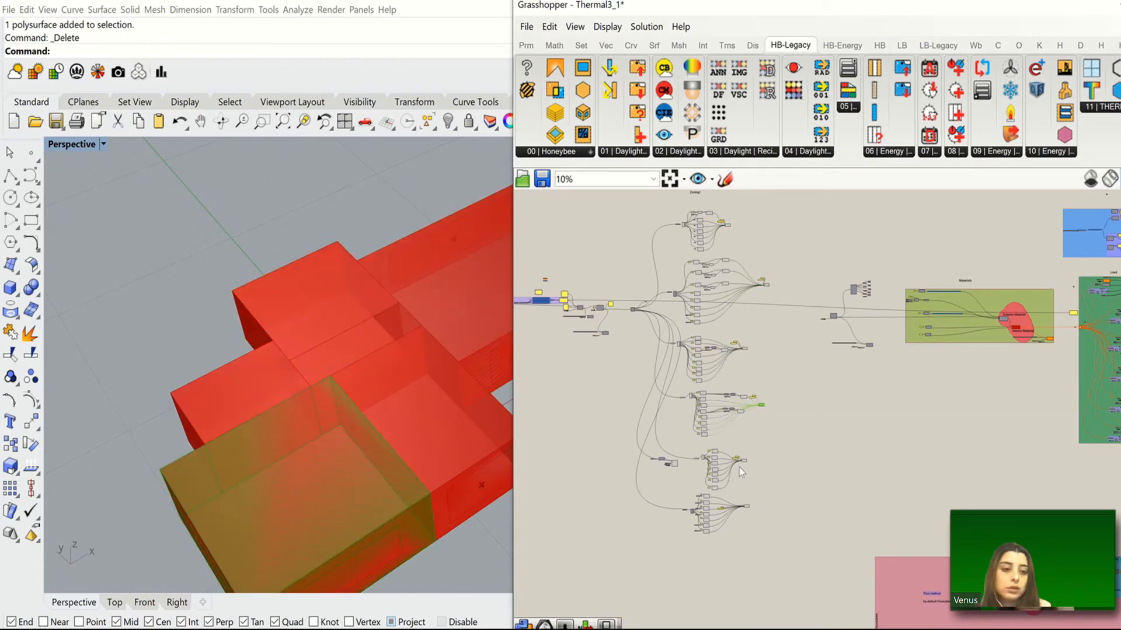
click(742, 461)
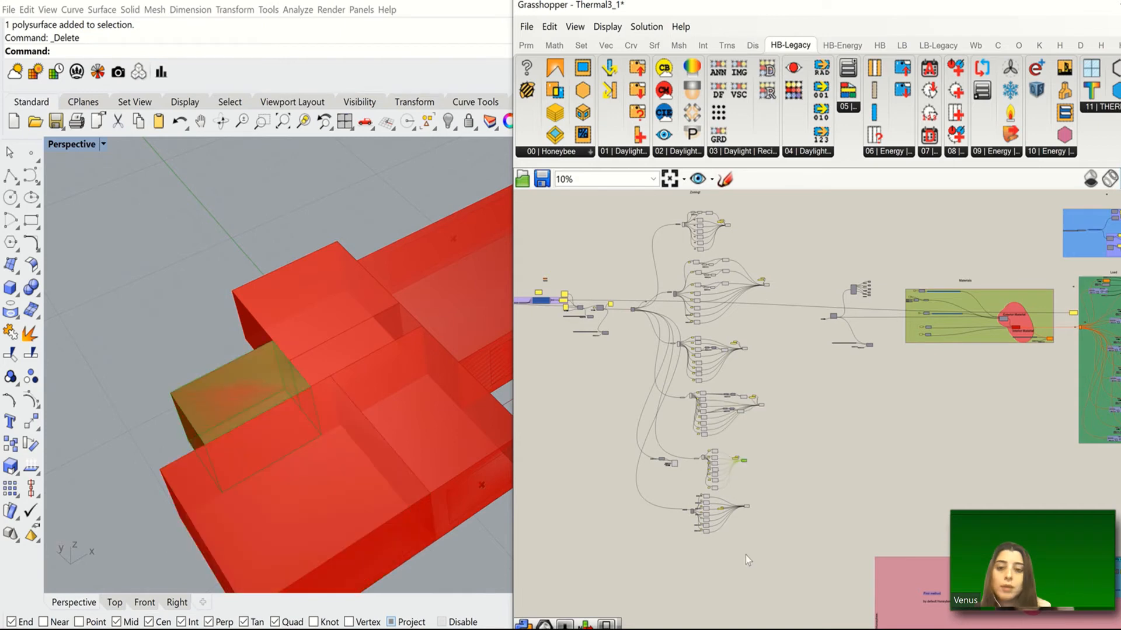
click(748, 507)
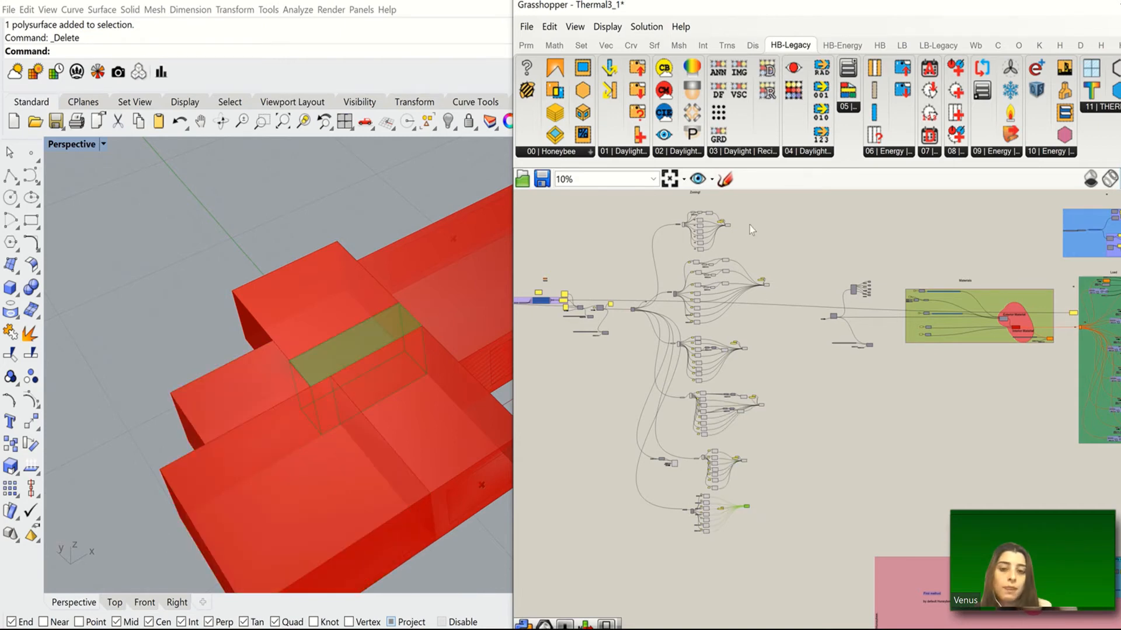
Connect the HBZone outputs of the rebuilt Honeybee_createHBZones components to the _HBZones input of Honeybee_Solve Adjacencies.
scroll(751, 230, up, 16)
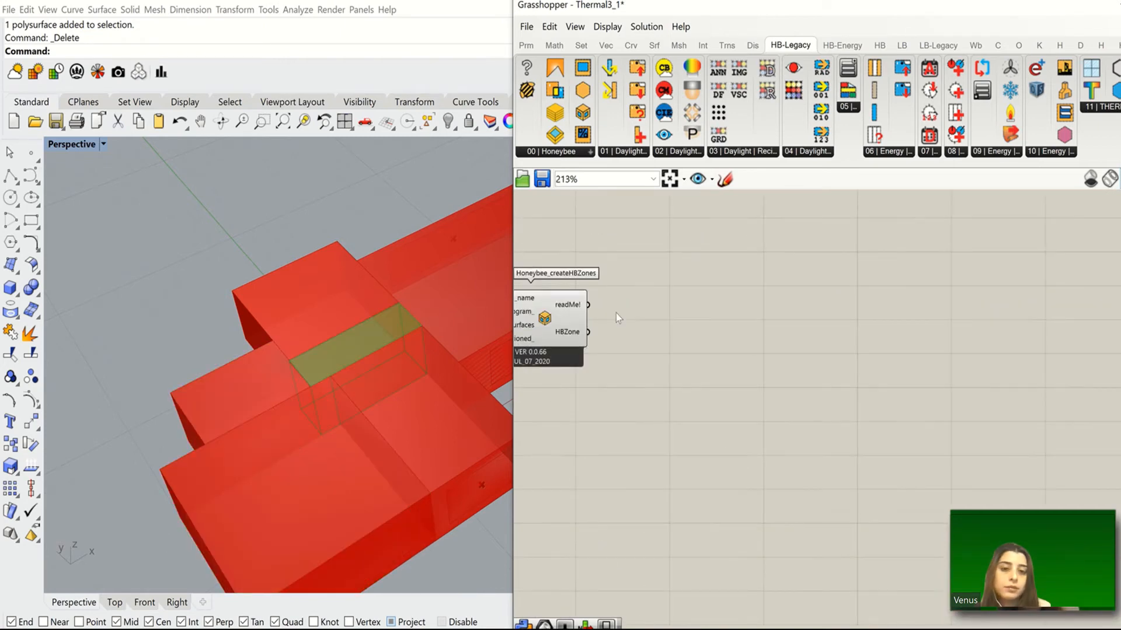
scroll(639, 249, down, 7)
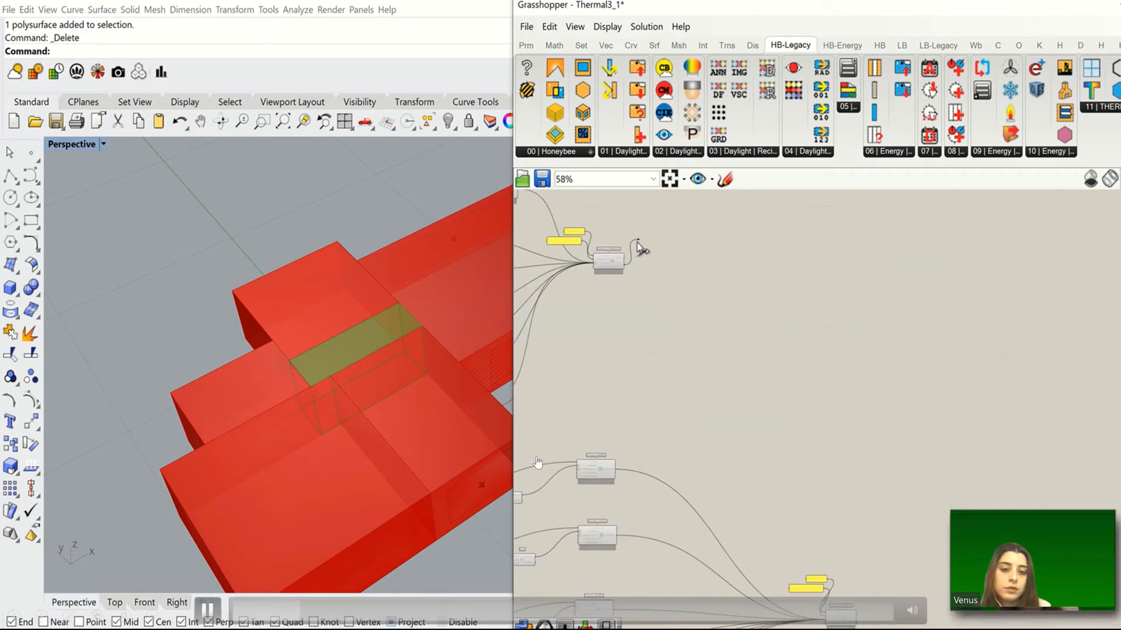
scroll(723, 351, down, 3)
scroll(898, 514, up, 8)
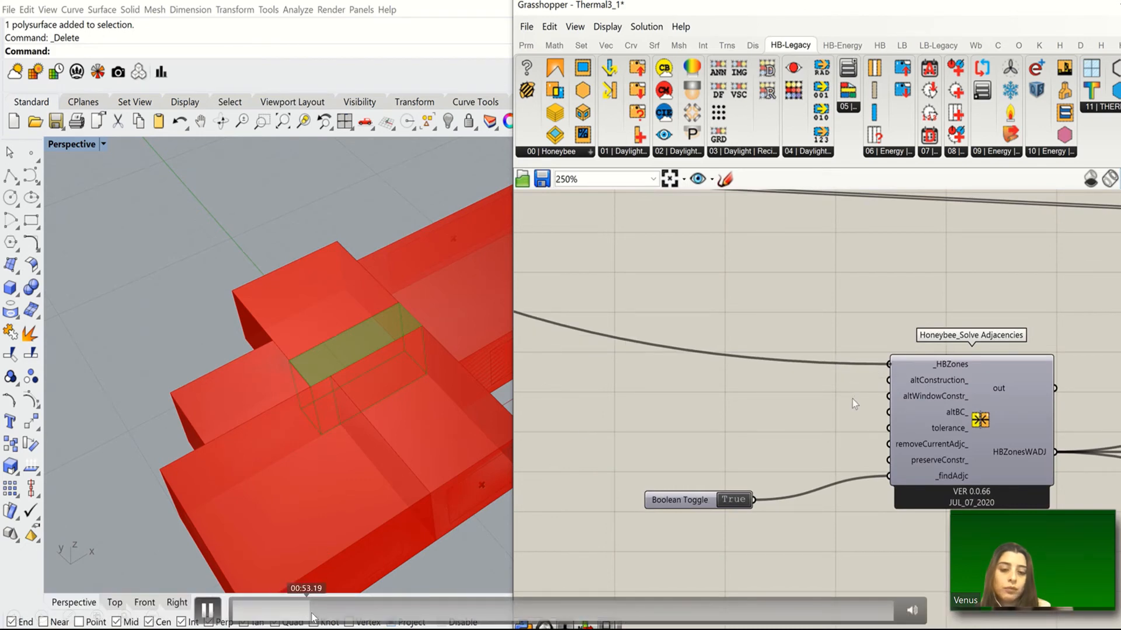
drag(313, 615, 468, 610)
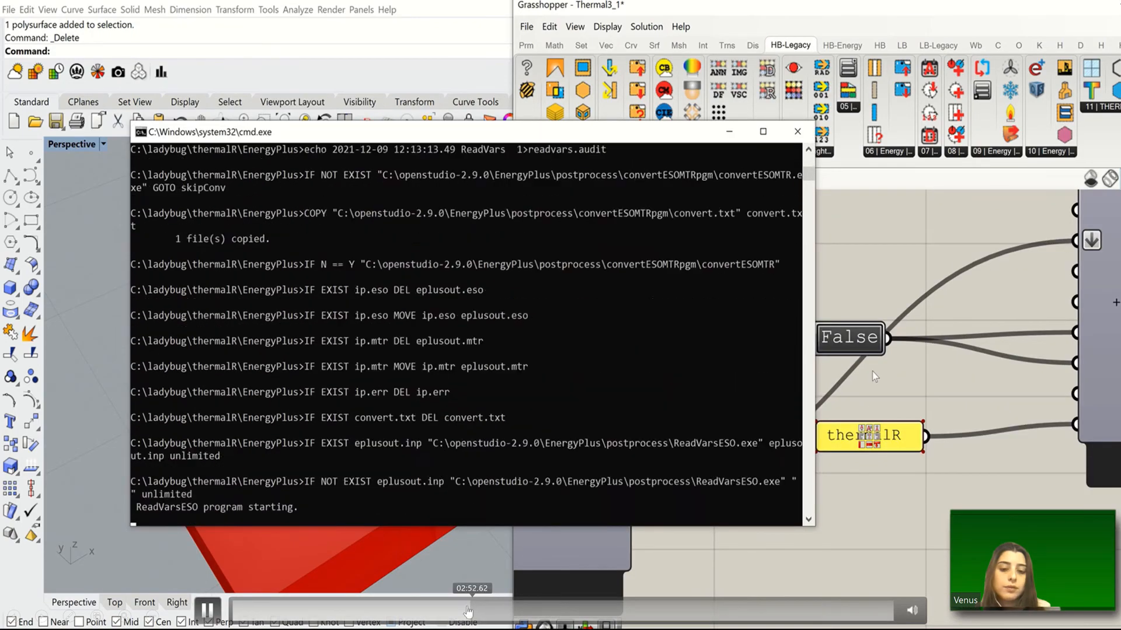
drag(470, 609, 453, 610)
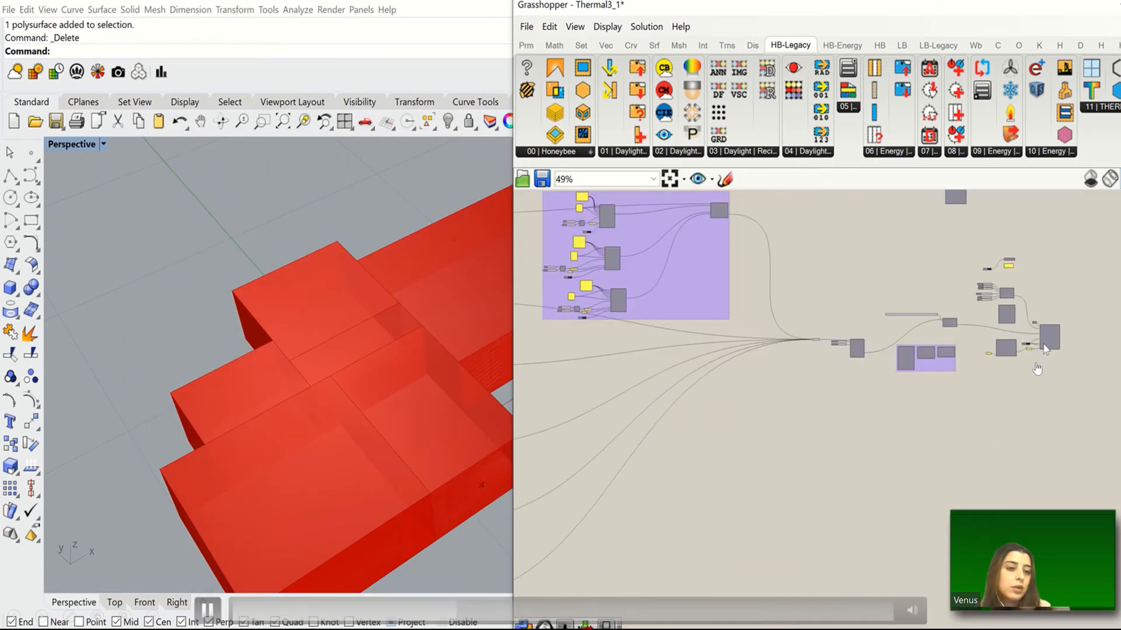
Run the thermalR energy simulation by setting its toggle to True and read the errors on Honeybee_Run Energy Simulation.
scroll(1045, 349, up, 10)
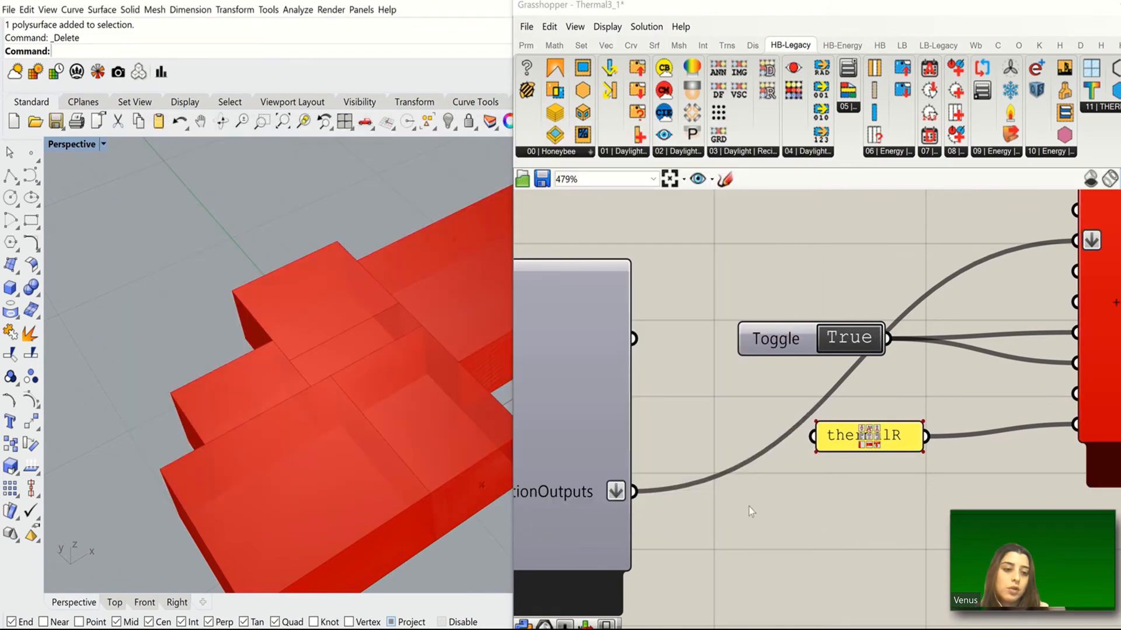
scroll(766, 435, down, 8)
scroll(896, 368, up, 10)
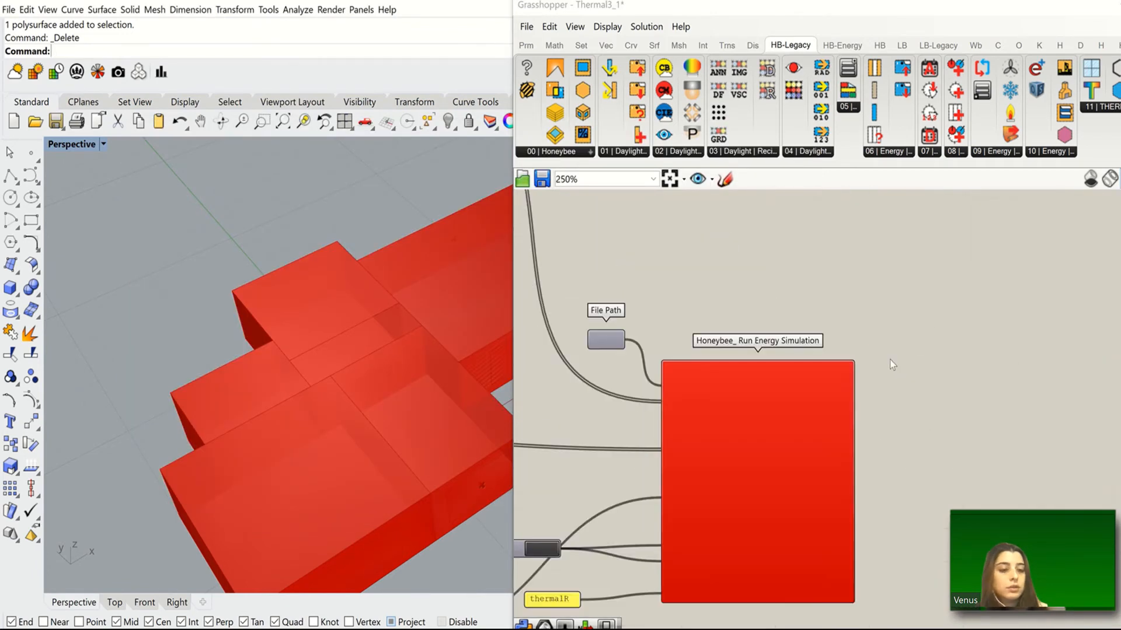
mouse_move(789, 357)
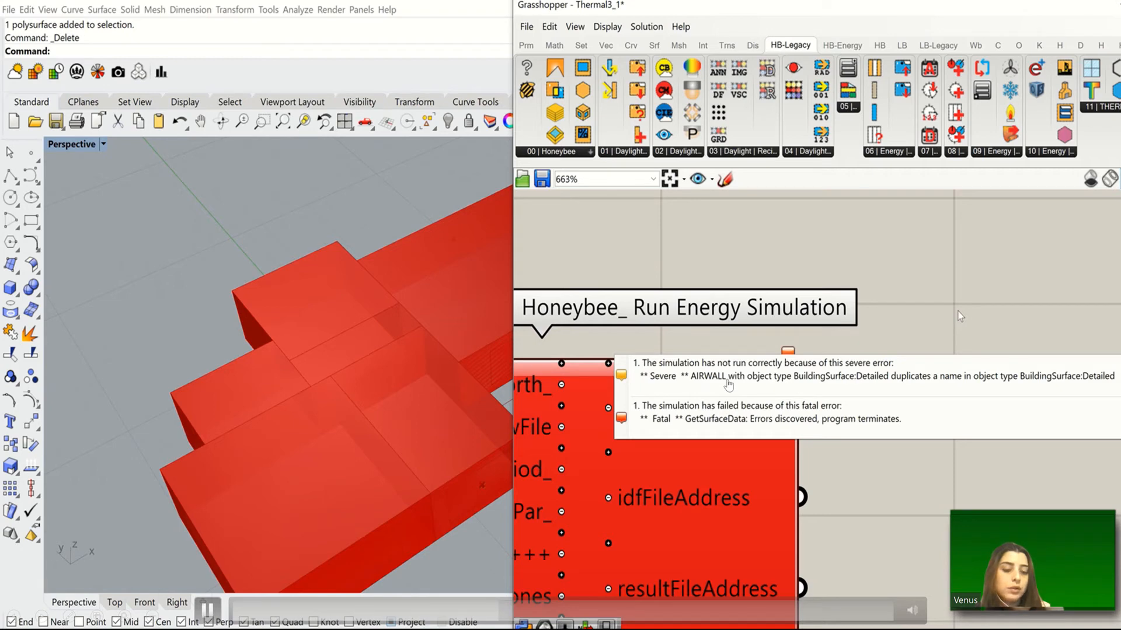
Return to the rebuilt zone groups and select the dining room's Honeybee_createHBZones to check its room in the Rhino model.
scroll(968, 381, down, 15)
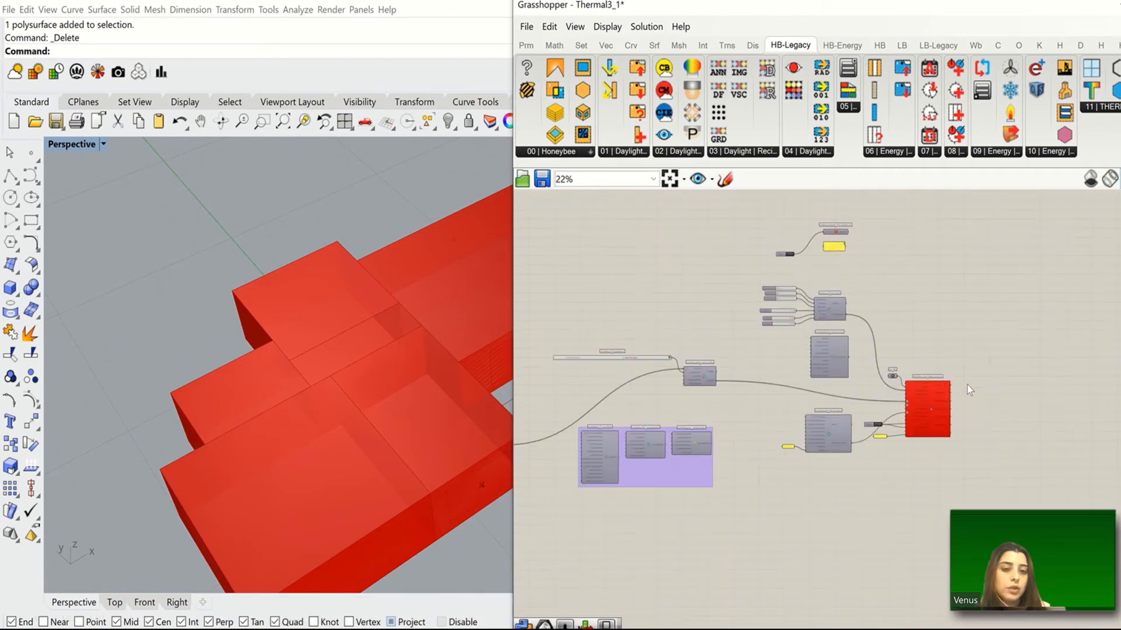
right_drag(695, 440, 798, 379)
scroll(724, 398, up, 3)
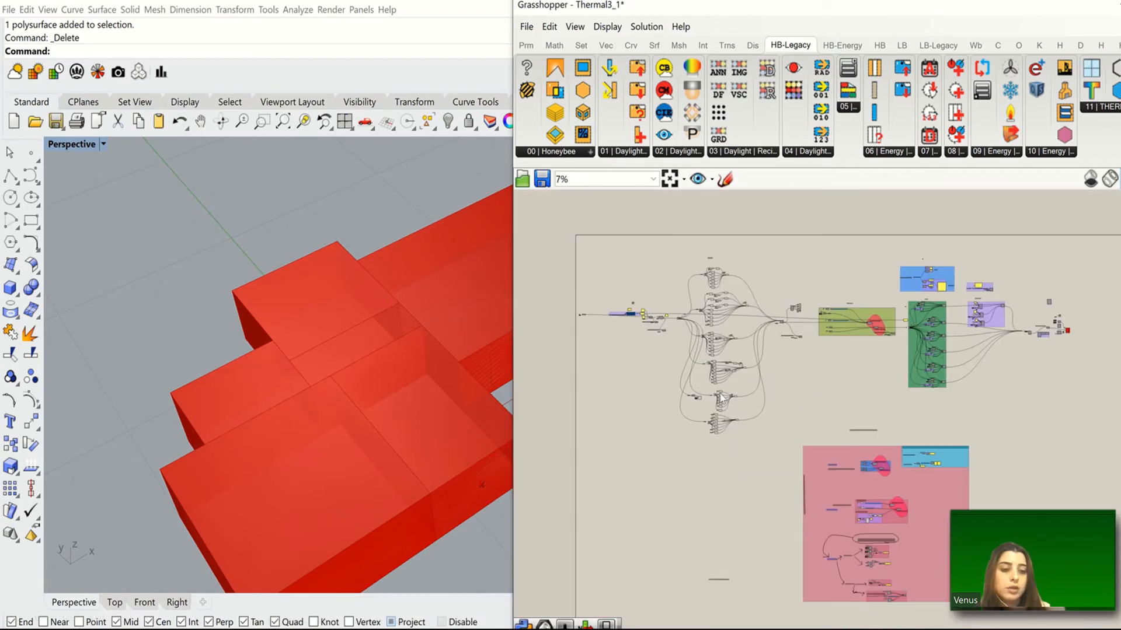
right_drag(691, 248, 724, 338)
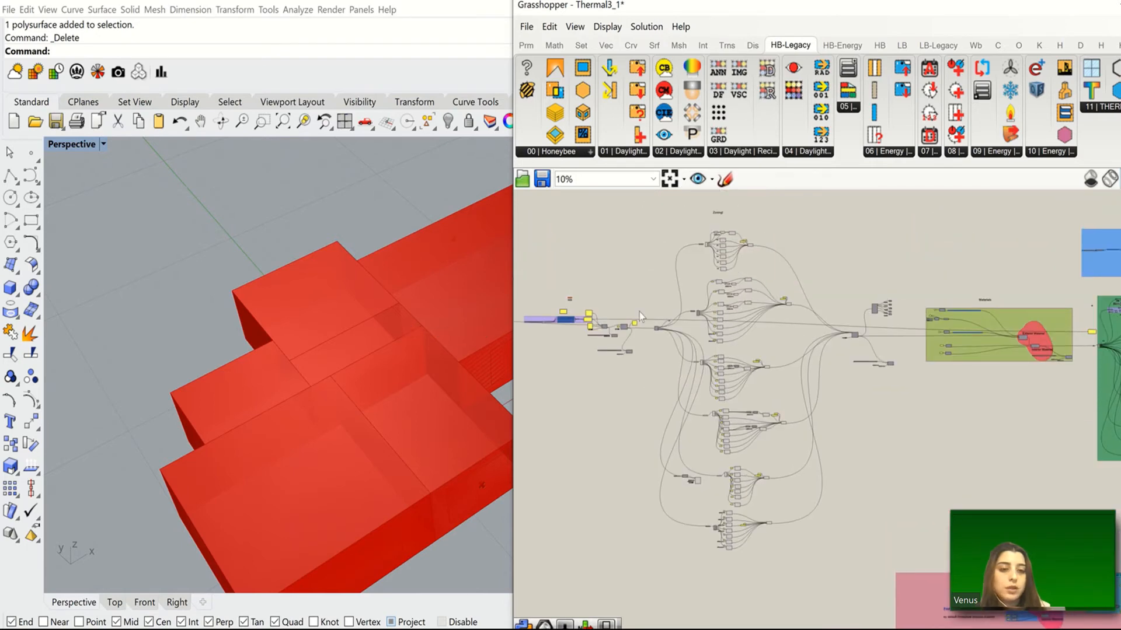
scroll(853, 335, up, 10)
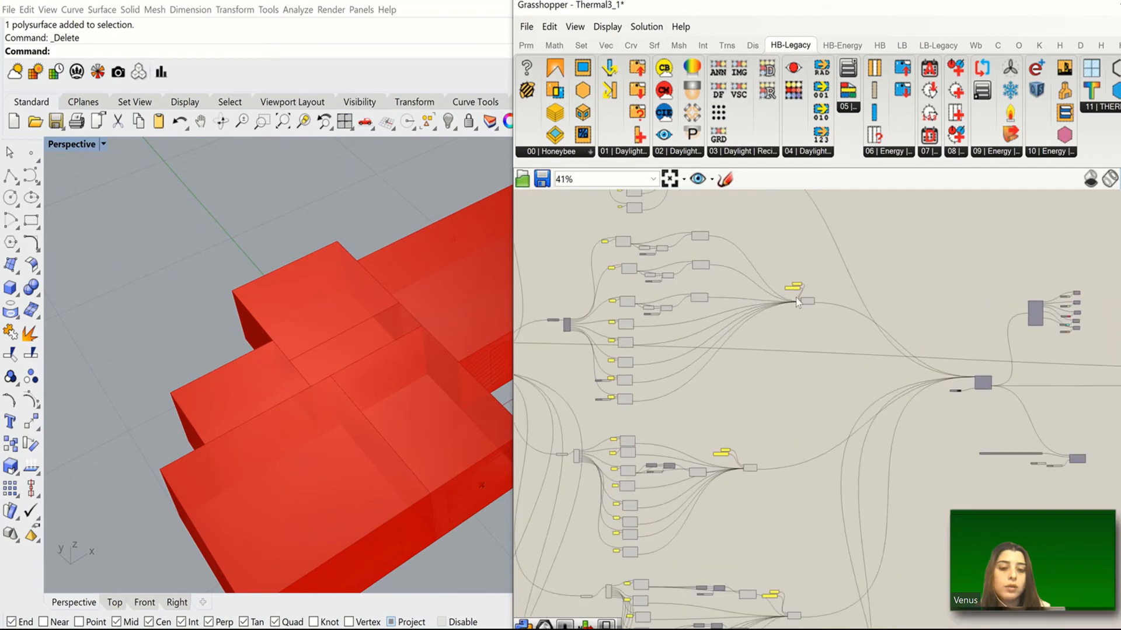
click(836, 319)
mouse_move(835, 318)
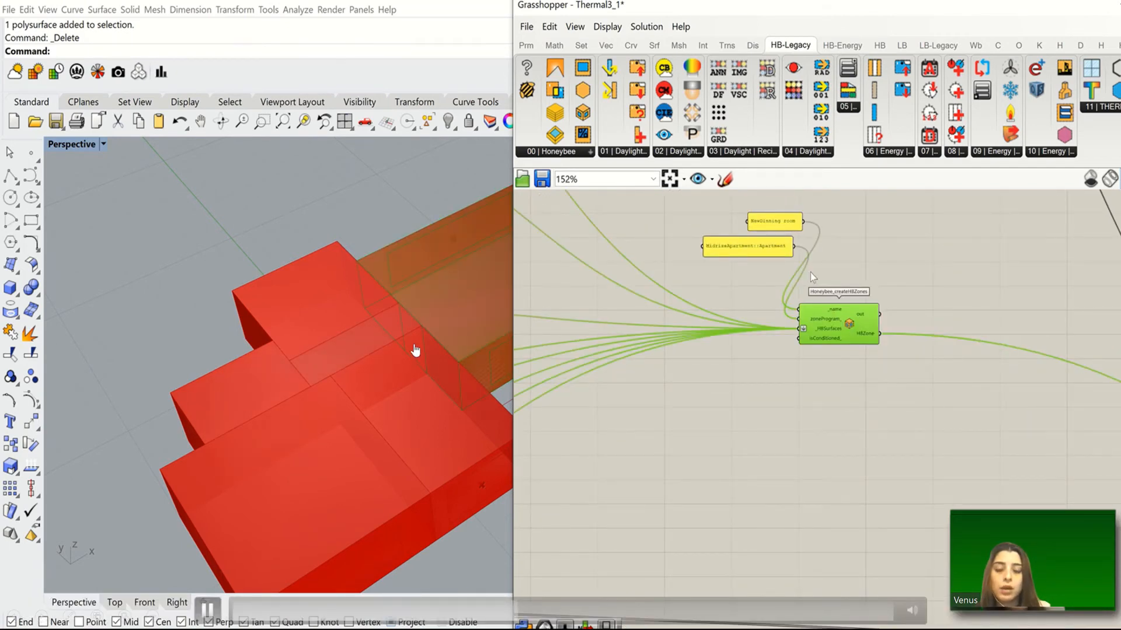
Look through the dining room zone's surface components and select the one named Airwall to locate it in the Rhino model.
scroll(914, 295, down, 3)
scroll(884, 304, up, 2)
right_drag(884, 306, 996, 345)
right_drag(600, 328, 738, 322)
scroll(817, 309, down, 2)
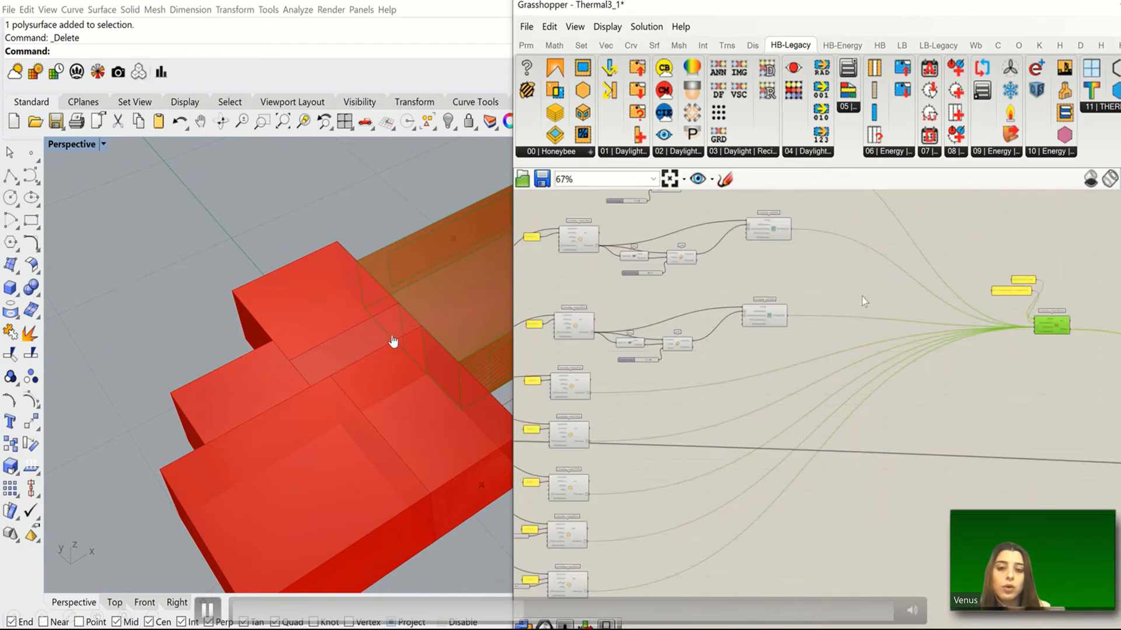
scroll(758, 378, down, 5)
scroll(677, 459, up, 4)
scroll(652, 459, up, 6)
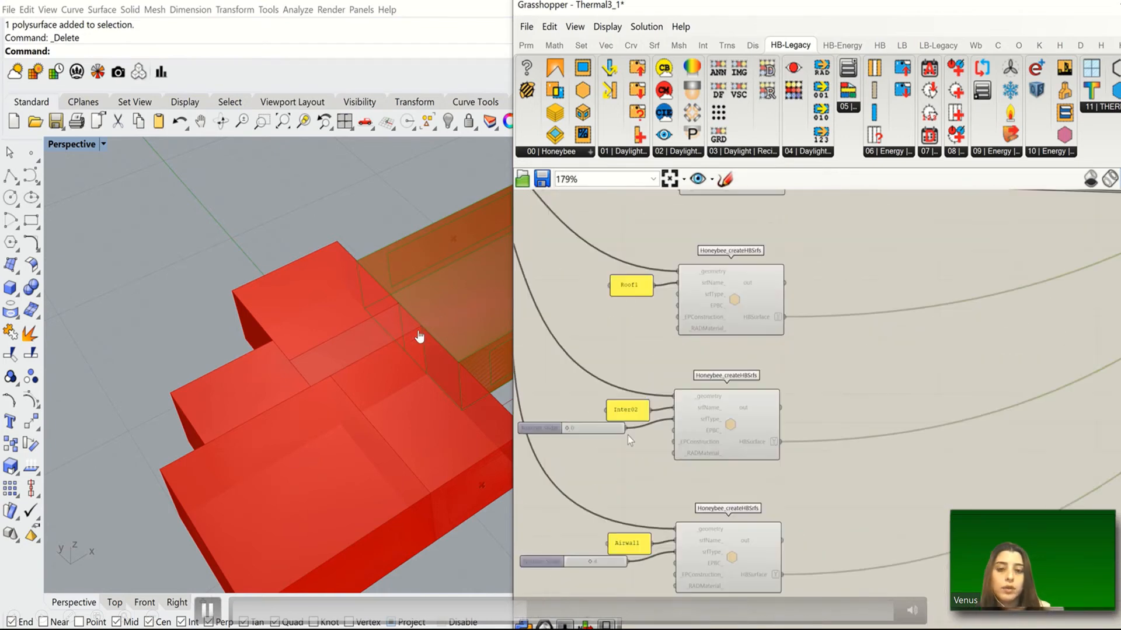
scroll(642, 547, down, 2)
click(702, 526)
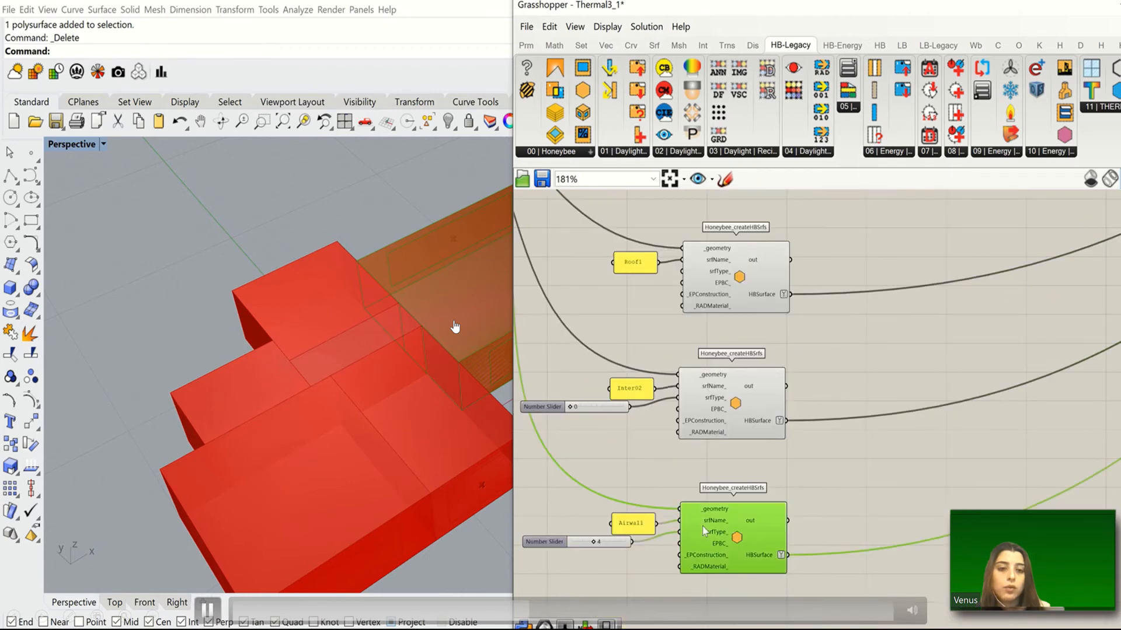
Select the corridor zone and its surface components one by one to find the corridor's air wall in the Rhino model.
scroll(648, 520, down, 5)
scroll(683, 344, down, 6)
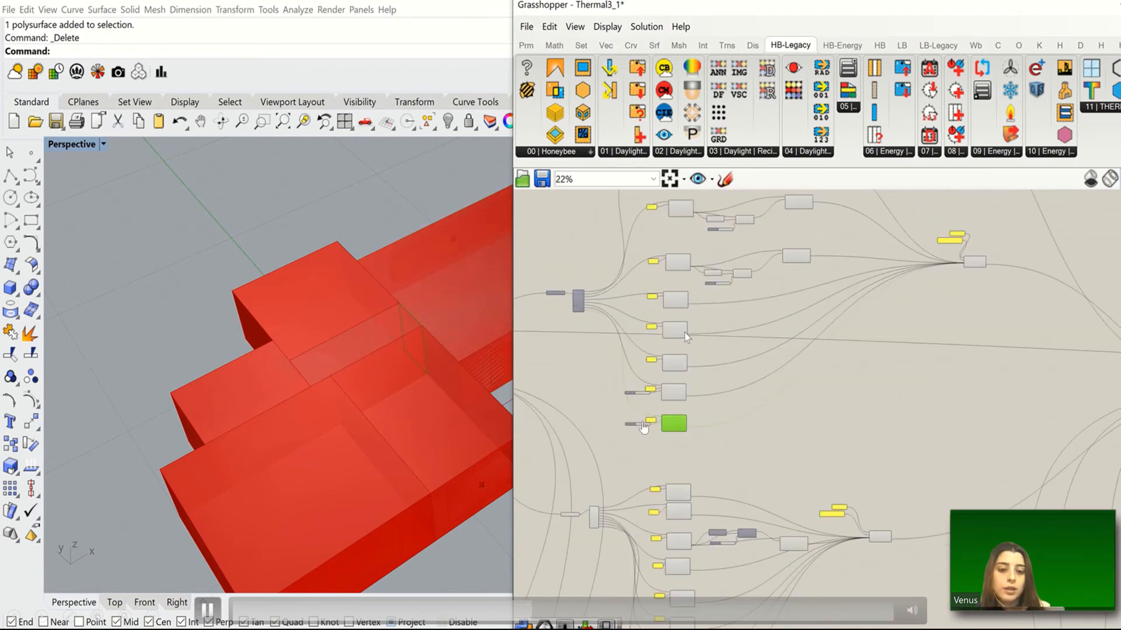
scroll(679, 441, up, 9)
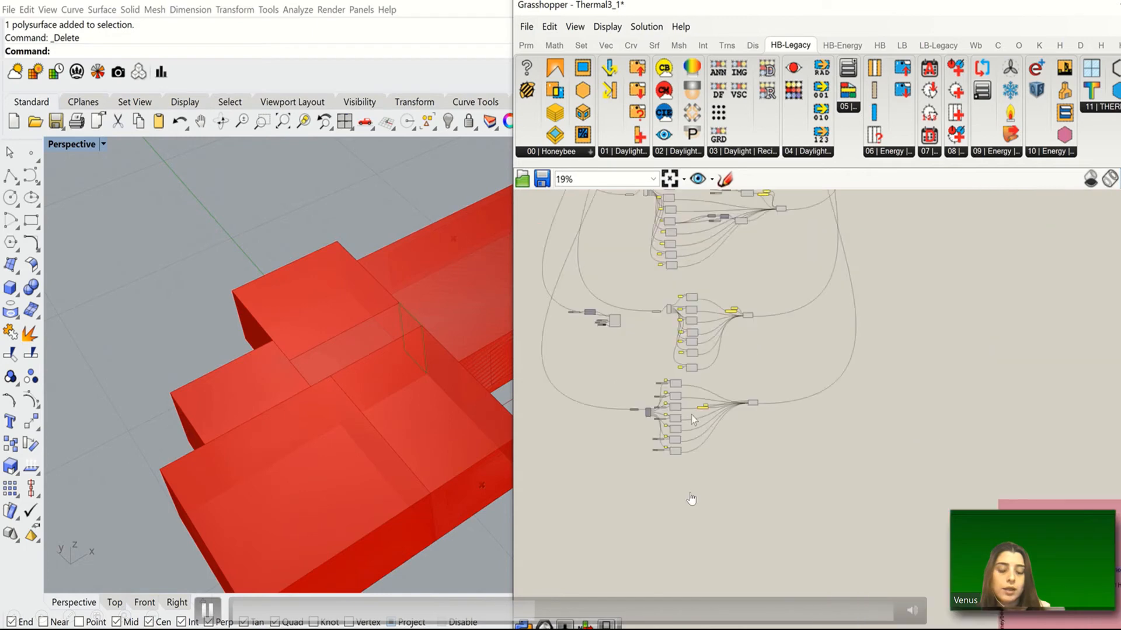
click(903, 382)
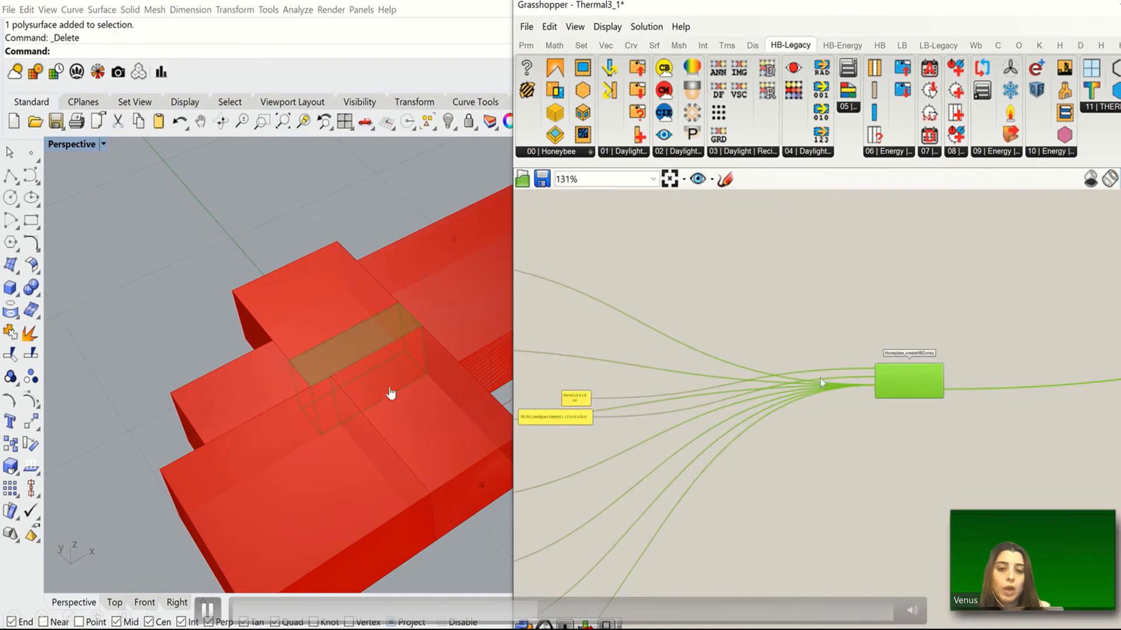
scroll(763, 405, down, 4)
click(707, 452)
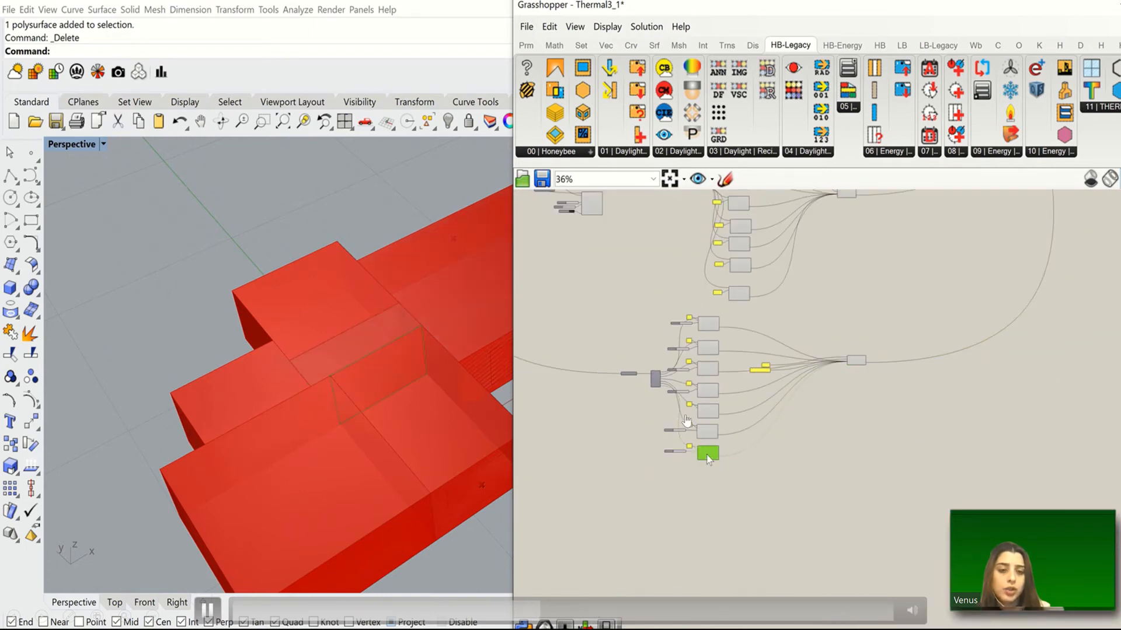
click(707, 432)
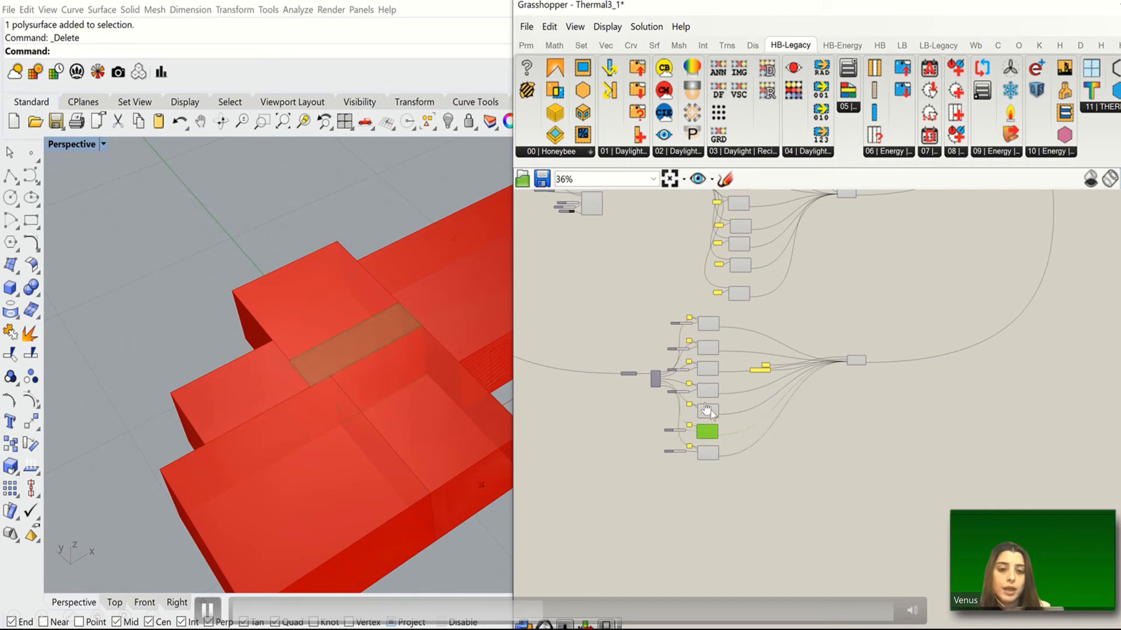
click(706, 410)
click(705, 391)
scroll(704, 393, up, 3)
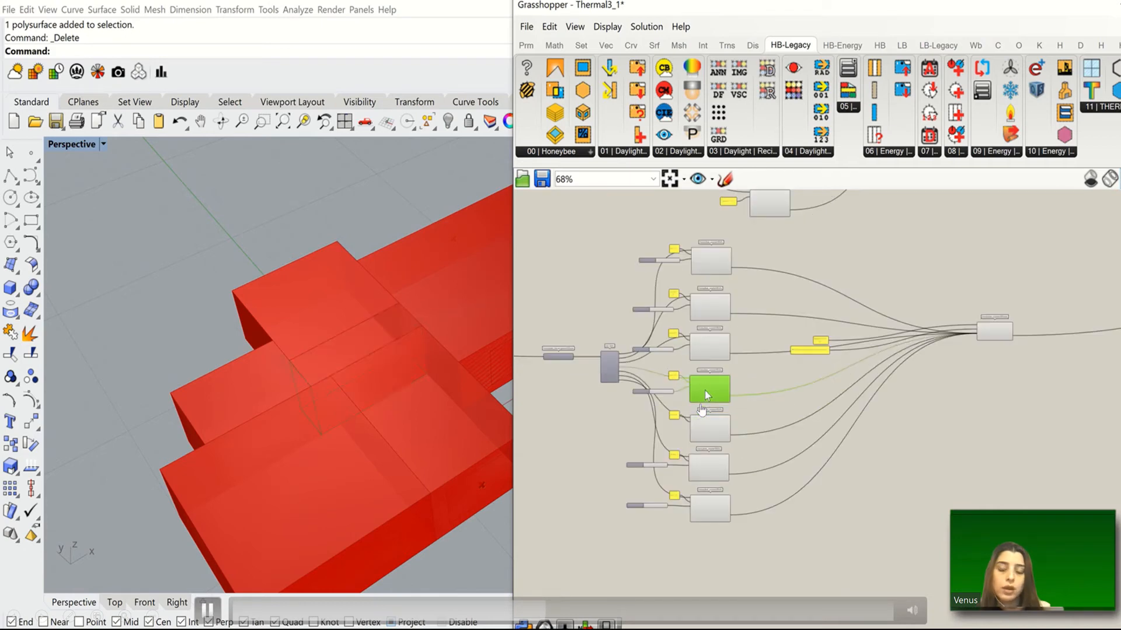
click(700, 349)
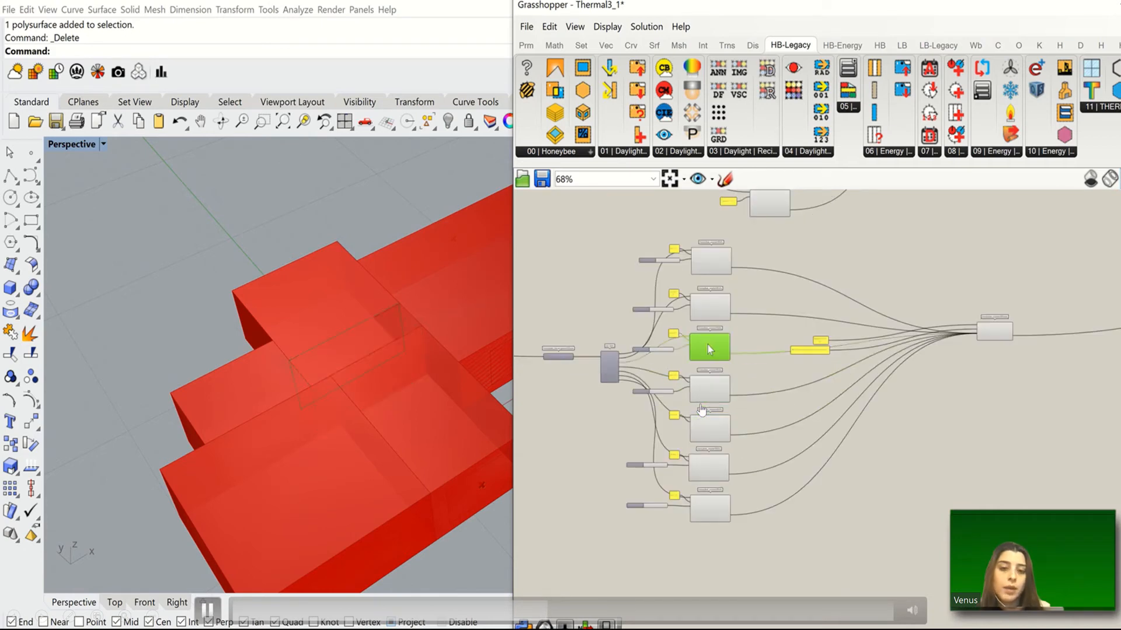
click(709, 304)
Rename the name panel of the corridor zone's air wall surface as airwall1 and return to the Grasshopper window.
scroll(686, 312, up, 5)
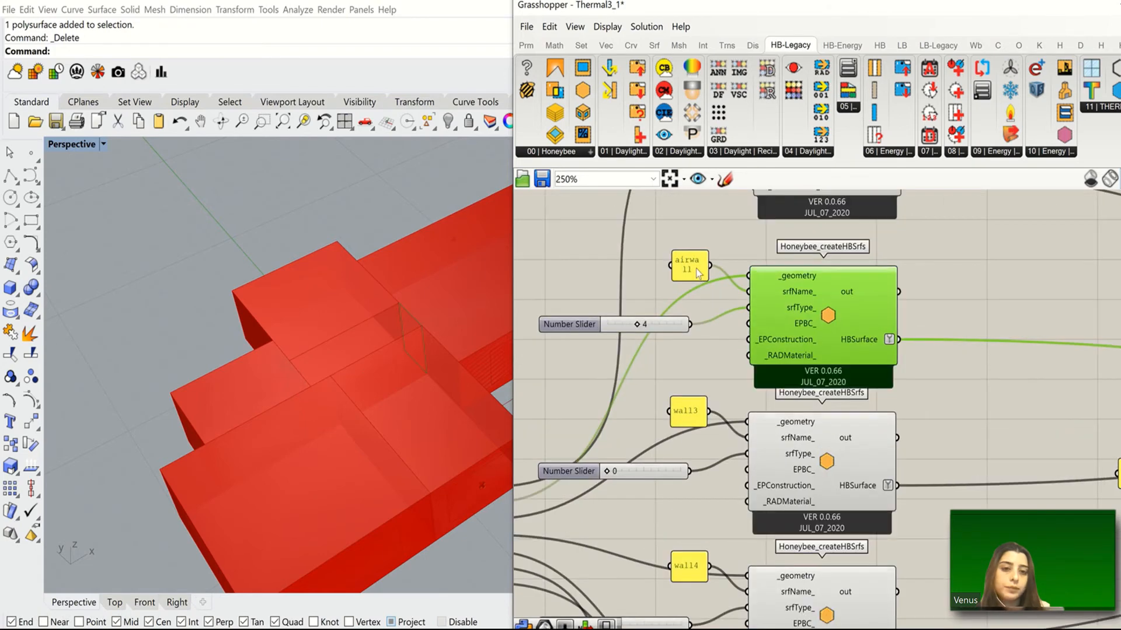
double_click(710, 280)
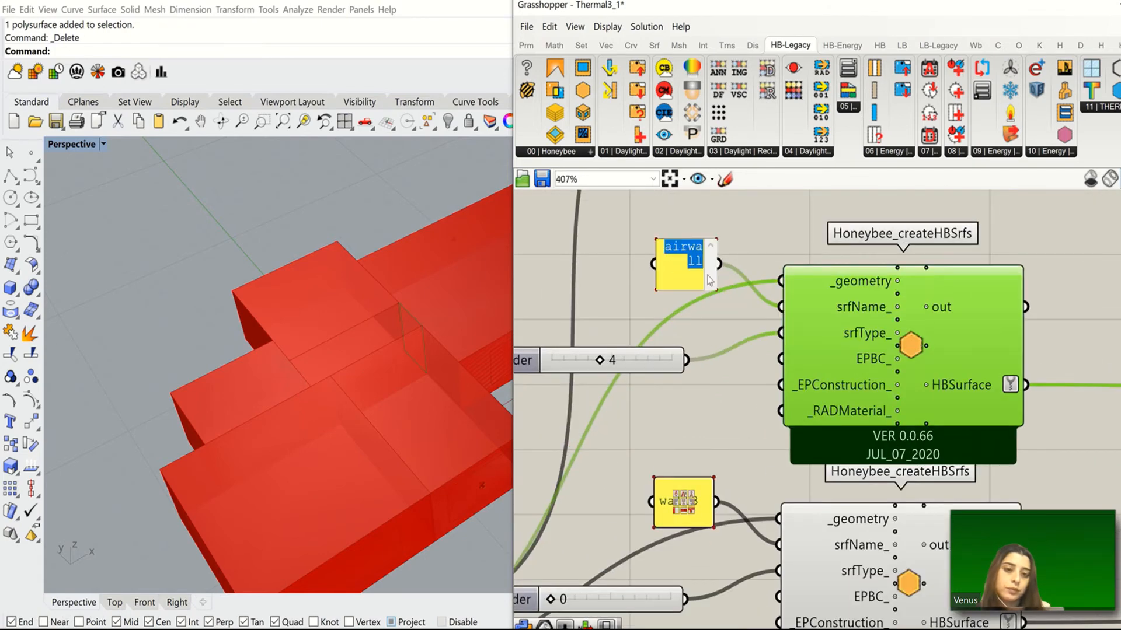
click(700, 278)
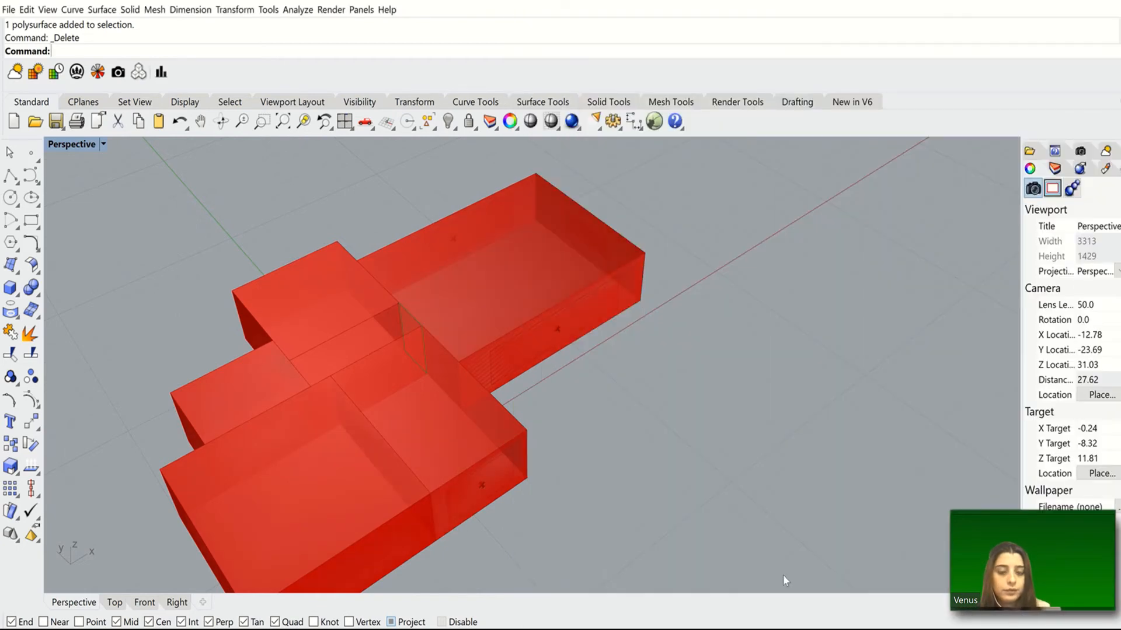
mouse_move(957, 629)
click(1015, 589)
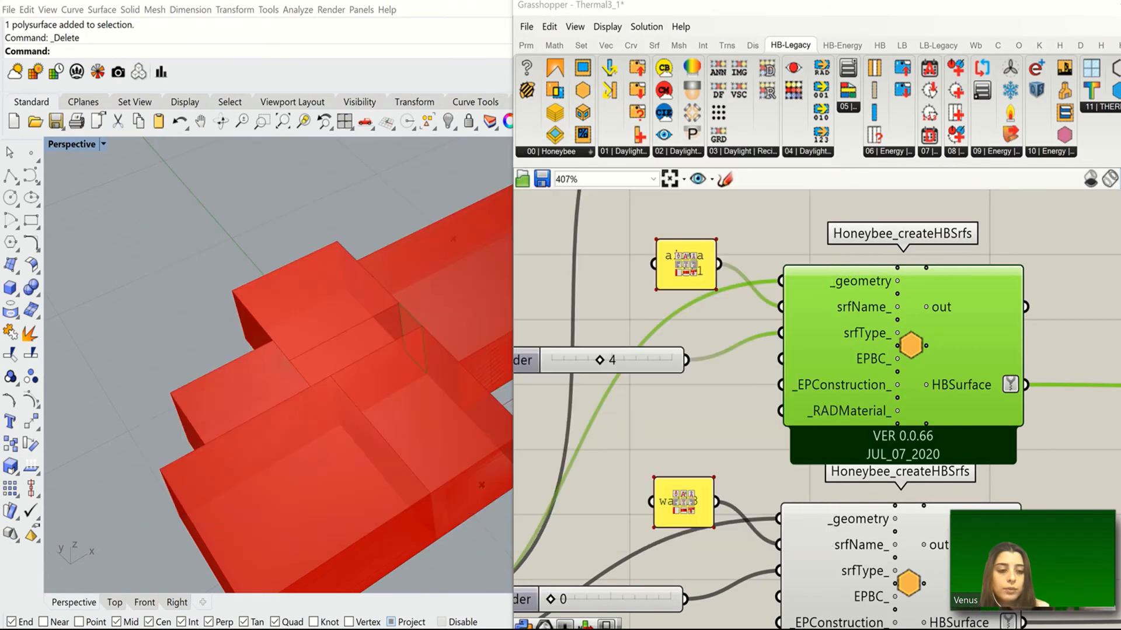
Examine the simulation component's error list again after the air wall rename.
scroll(692, 383, down, 3)
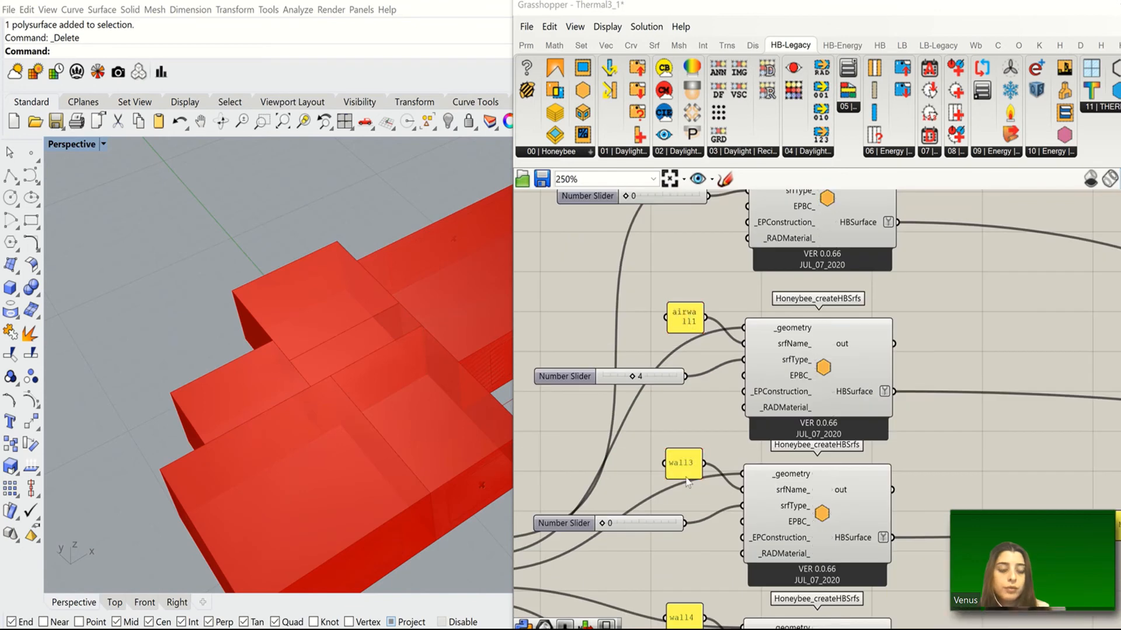
scroll(692, 383, down, 3)
scroll(691, 383, down, 5)
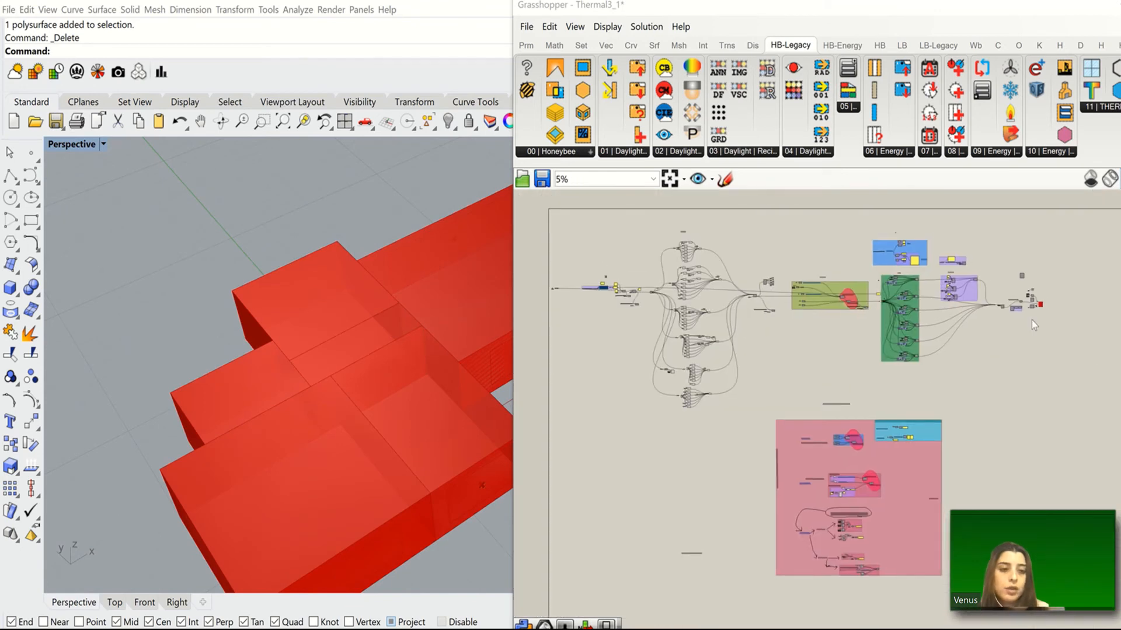
right_drag(1032, 320, 849, 349)
scroll(850, 349, up, 10)
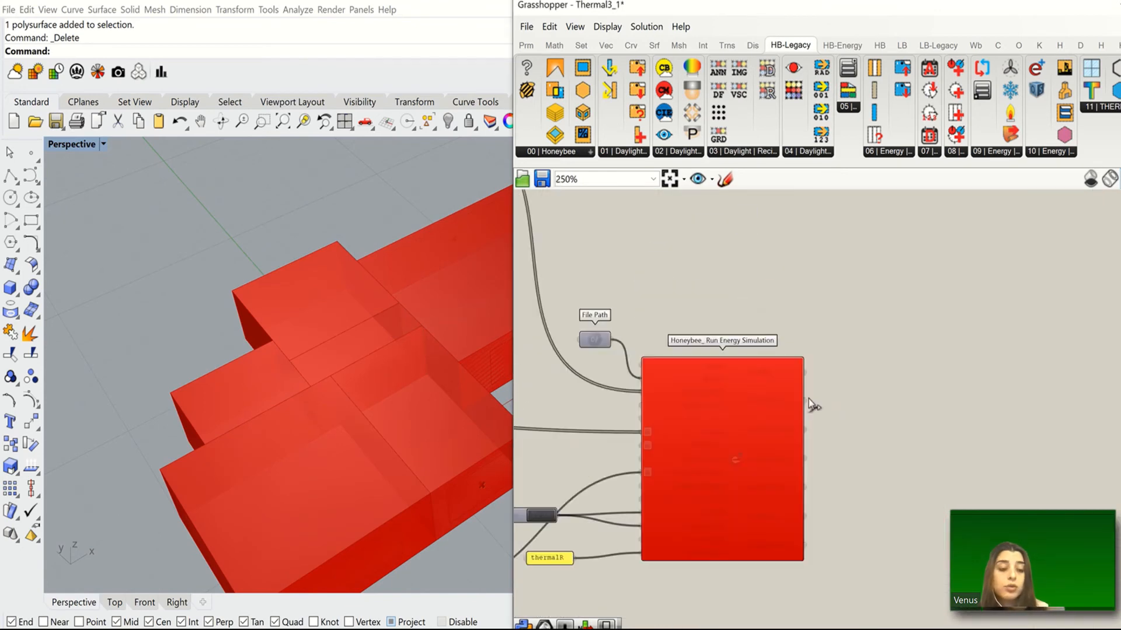
scroll(812, 404, up, 3)
mouse_move(795, 311)
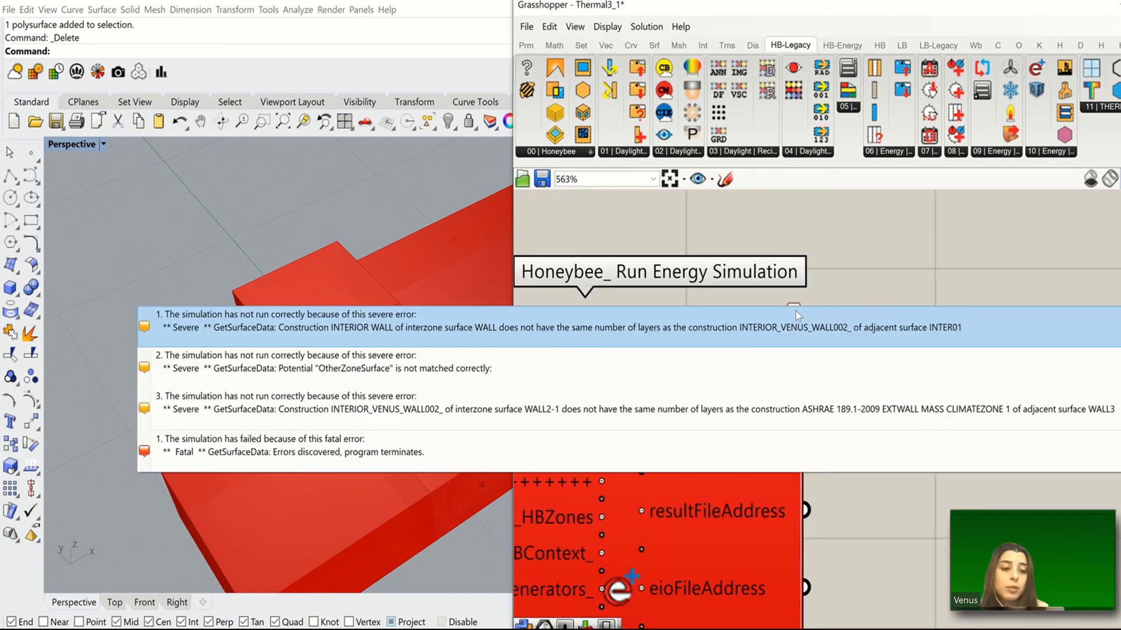
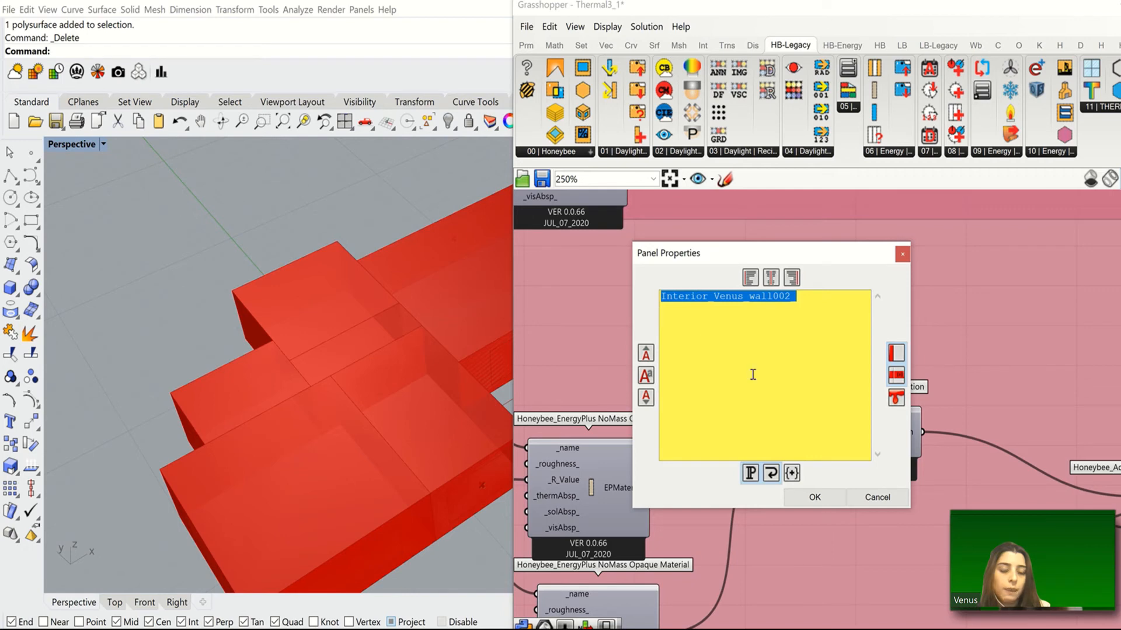
Copy the custom interior wall construction's name and set the interior wall keyword panel in the Materials group to Interior_Venus_wall002_.
click(816, 495)
scroll(800, 524, down, 10)
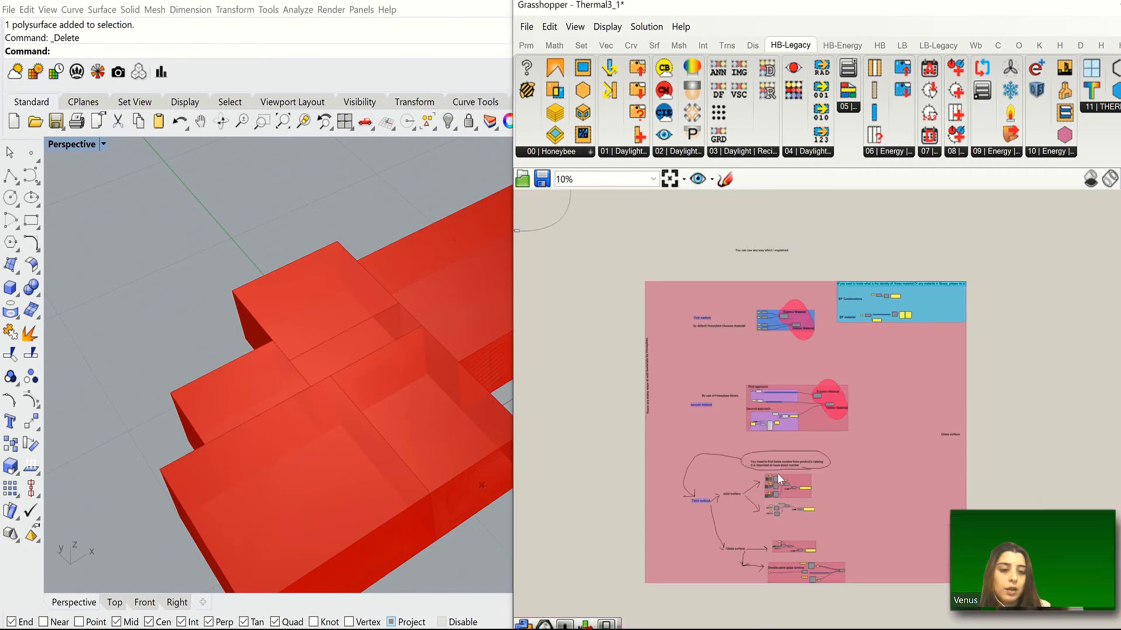
scroll(730, 253, up, 9)
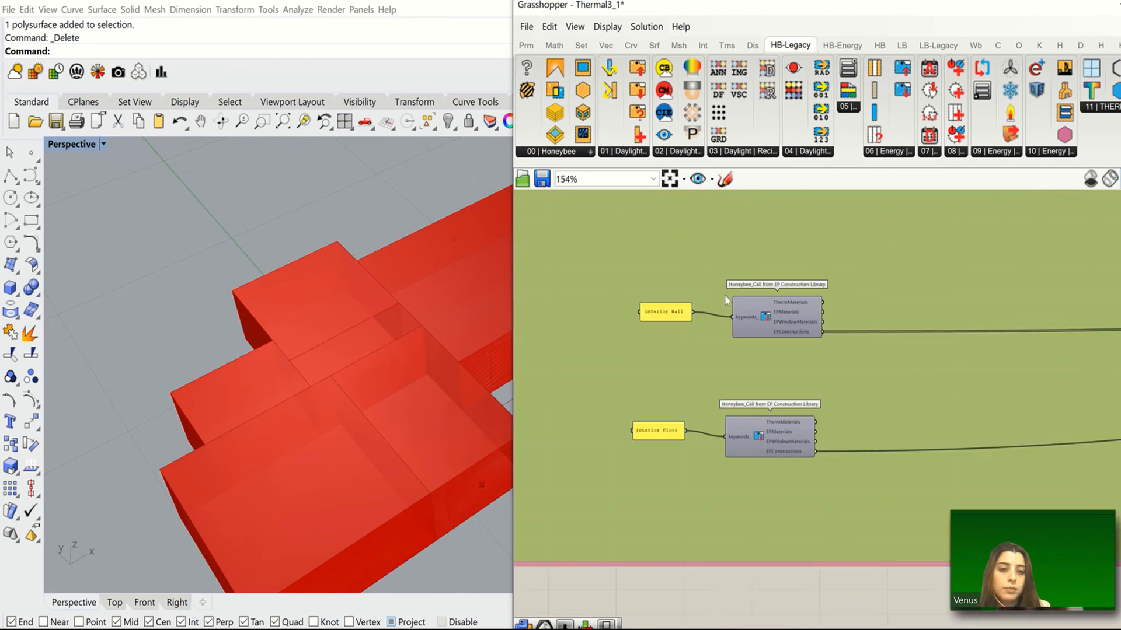
double_click(676, 316)
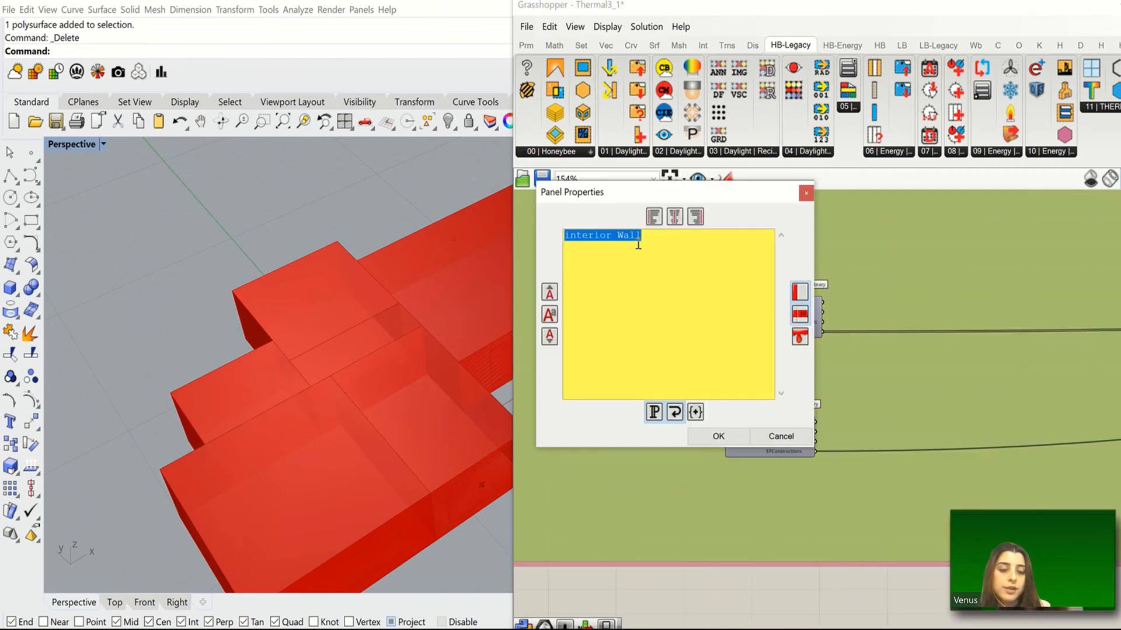
click(593, 263)
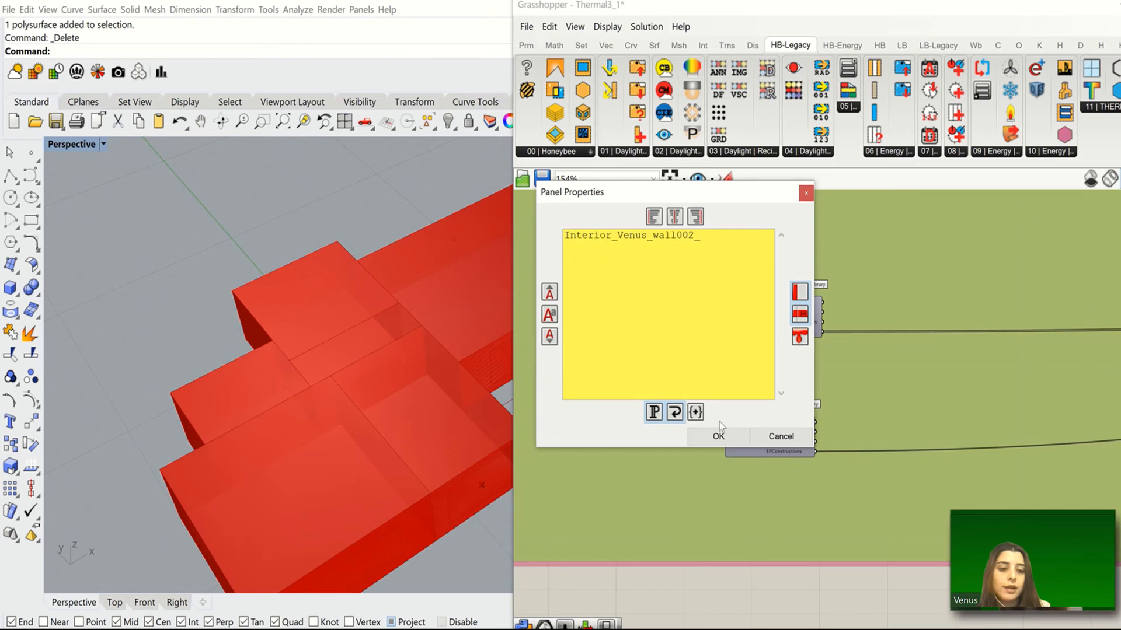
click(718, 436)
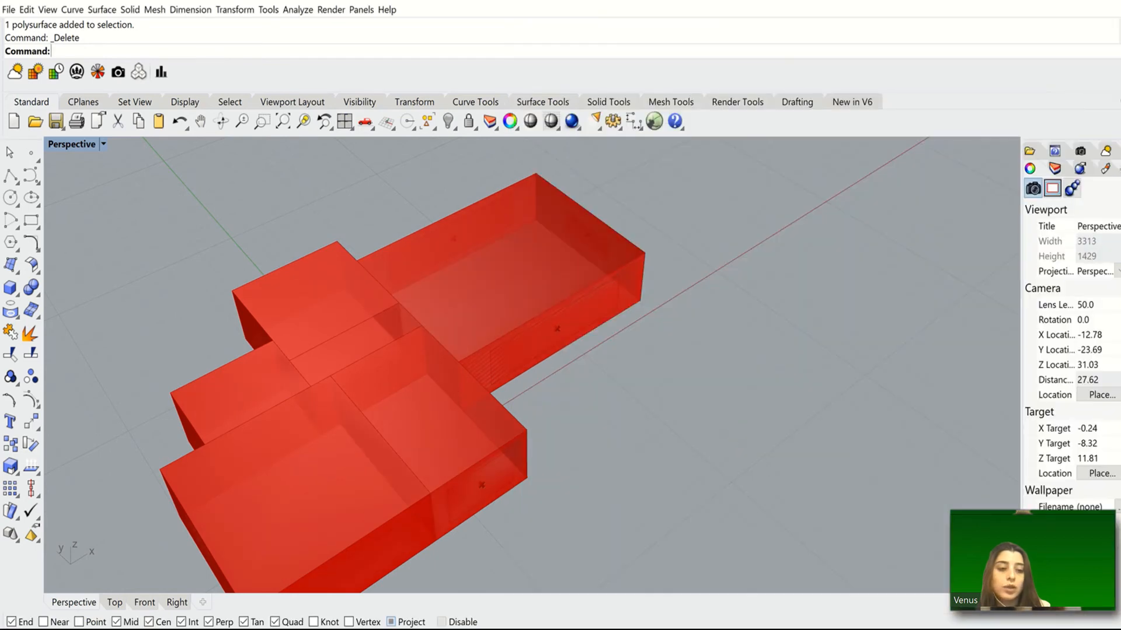
Return to the Grasshopper window and examine the Run Energy Simulation component's errors after the interior wall construction change.
mouse_move(881, 622)
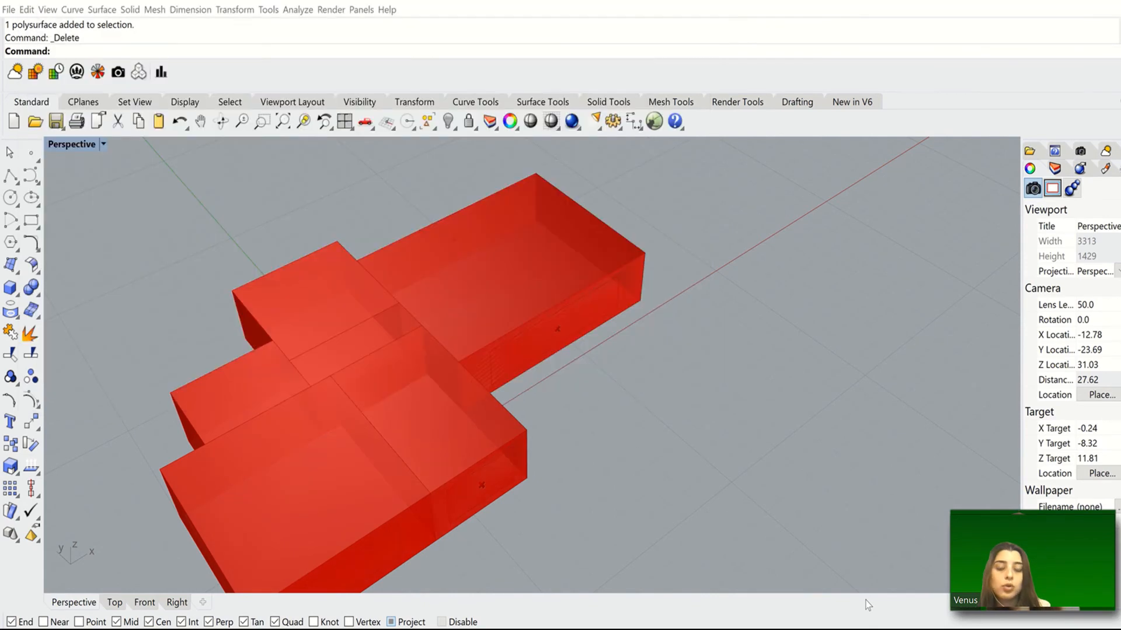
scroll(799, 492, down, 10)
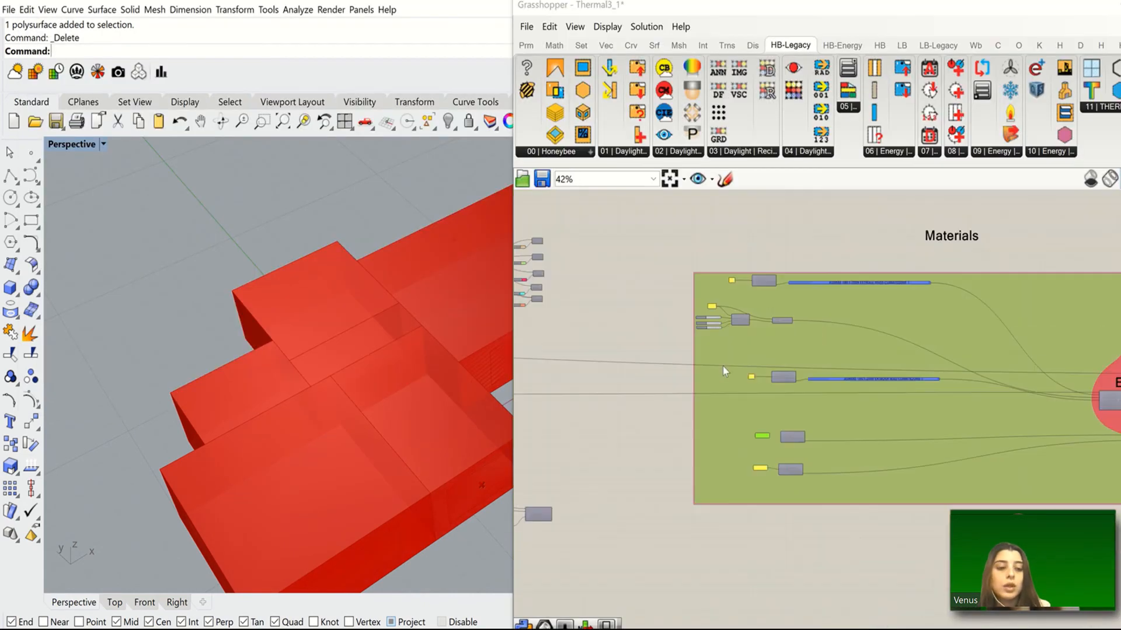
scroll(954, 375, up, 14)
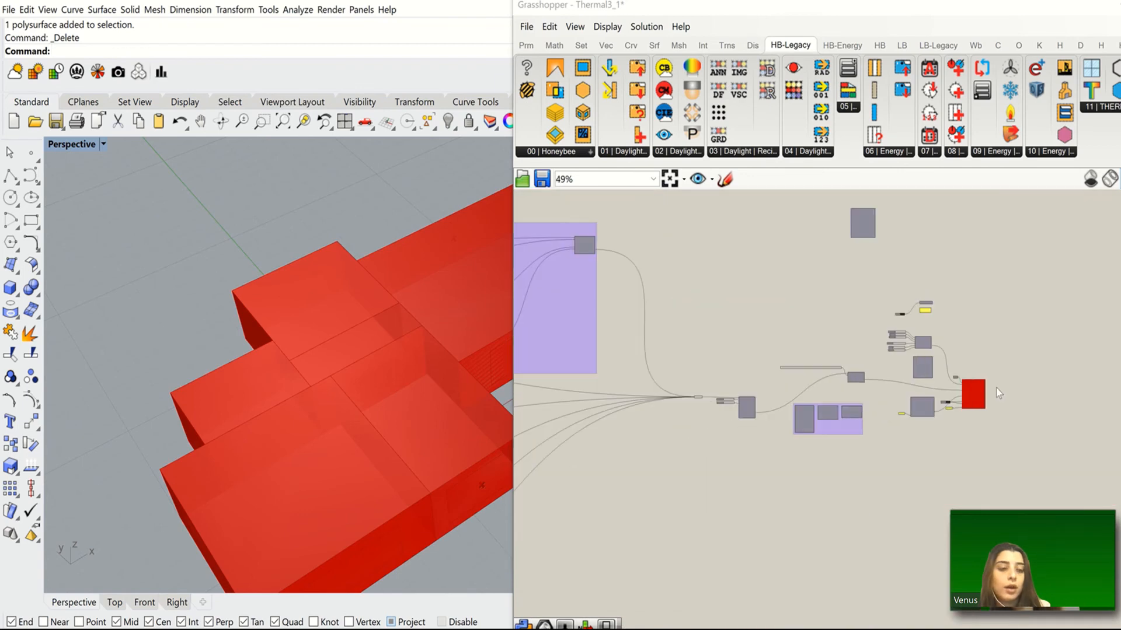
mouse_move(860, 294)
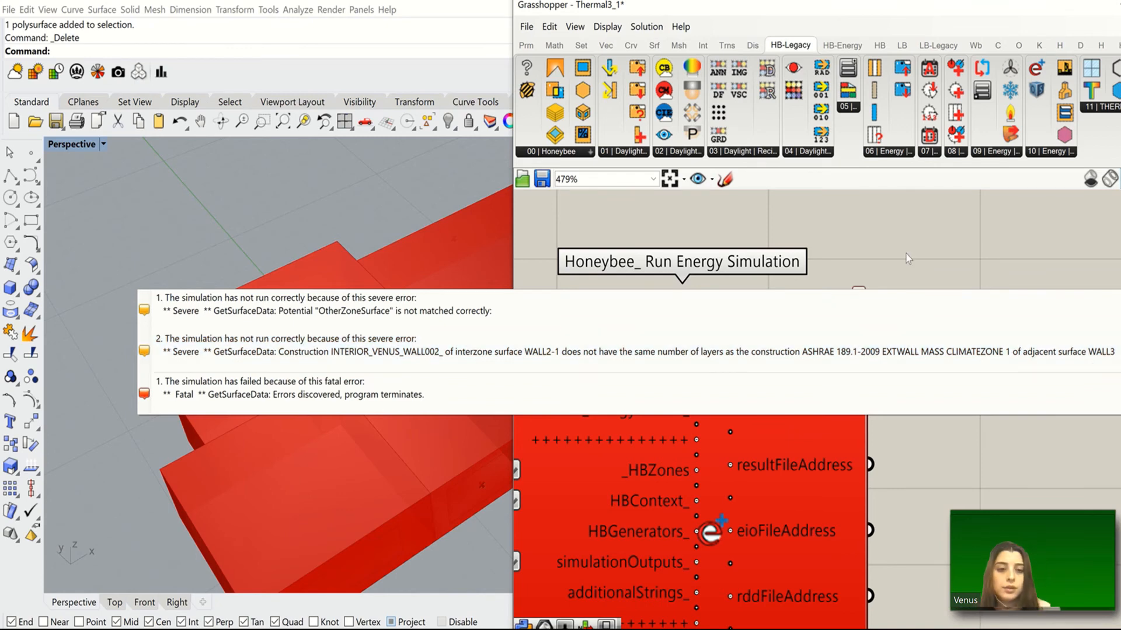
Look through the Materials group and check the construction keywords used for the interior and exterior walls.
scroll(923, 315, down, 15)
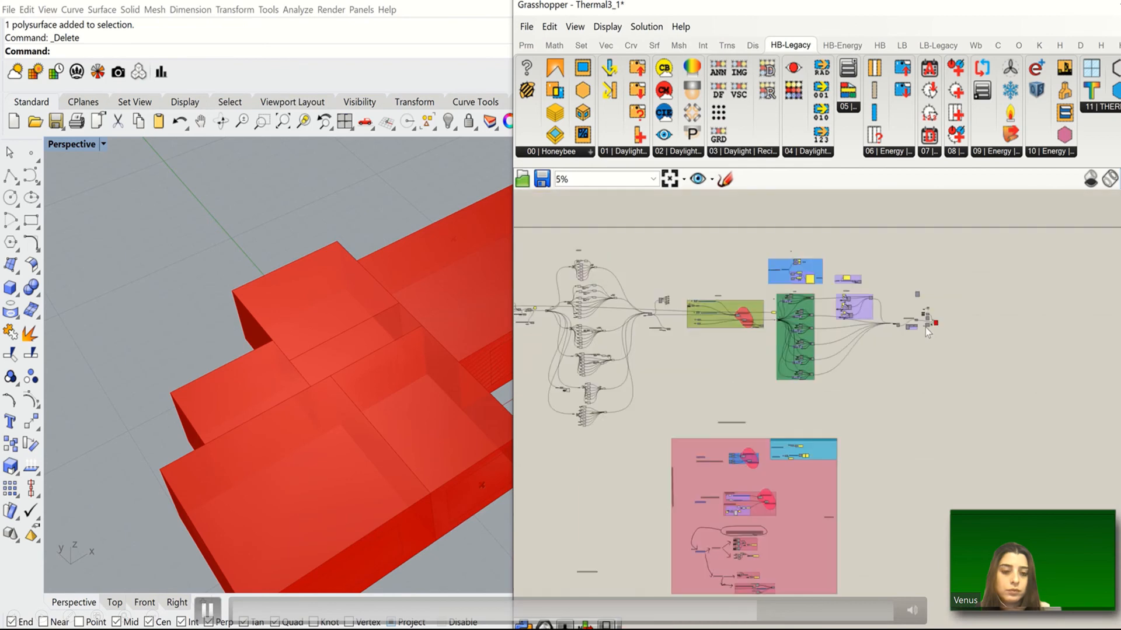
right_drag(711, 339, 774, 340)
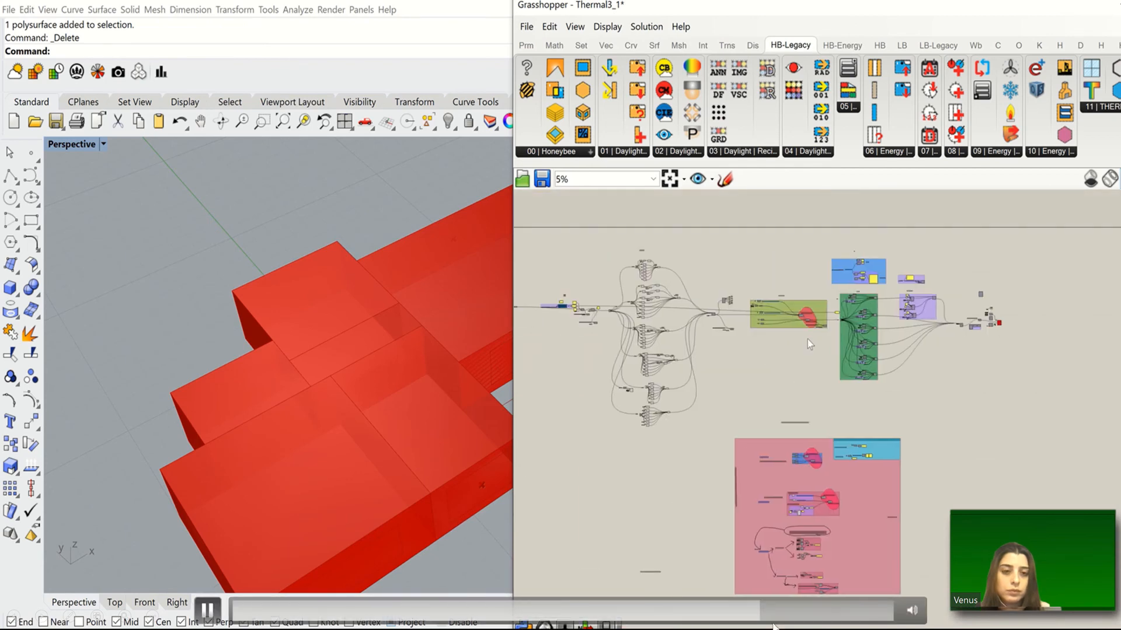
scroll(807, 339, up, 10)
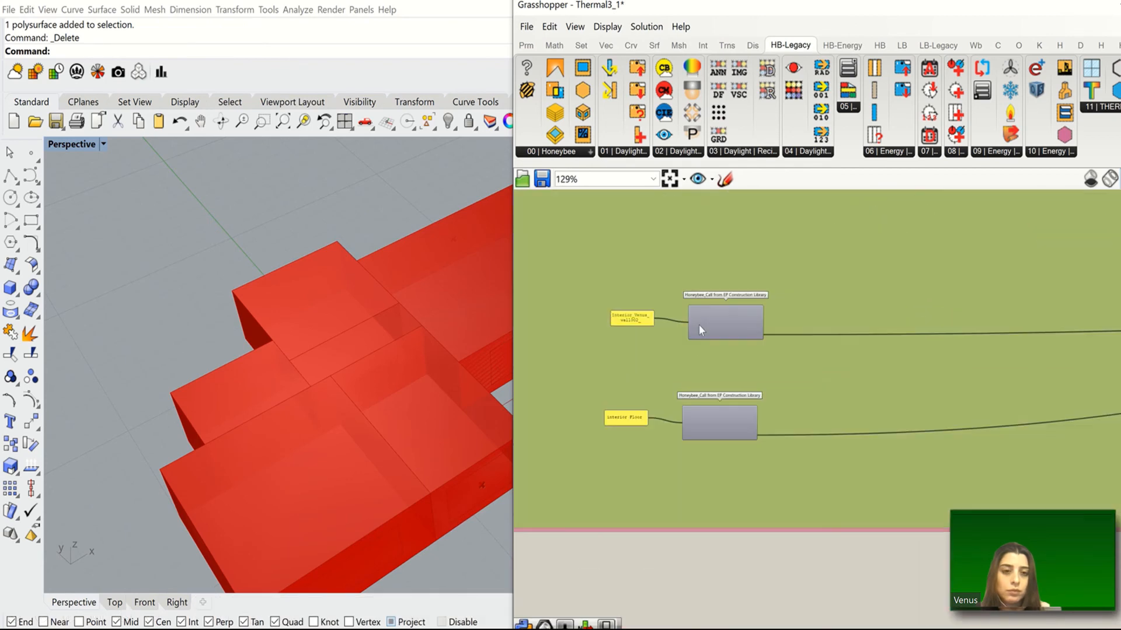
scroll(665, 461, down, 4)
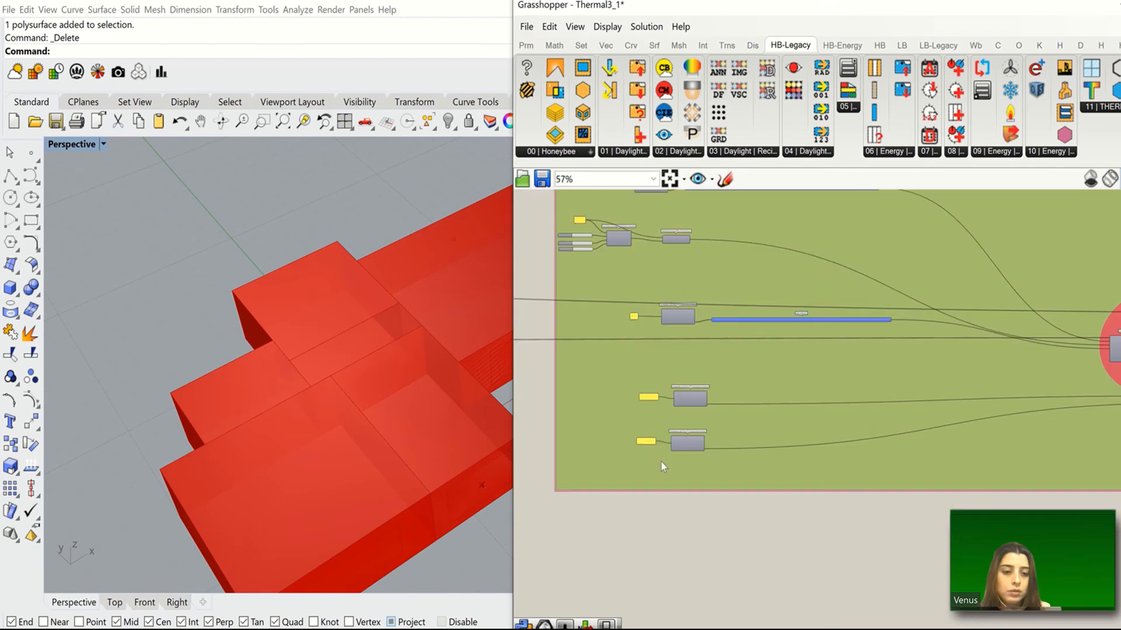
scroll(624, 291, up, 6)
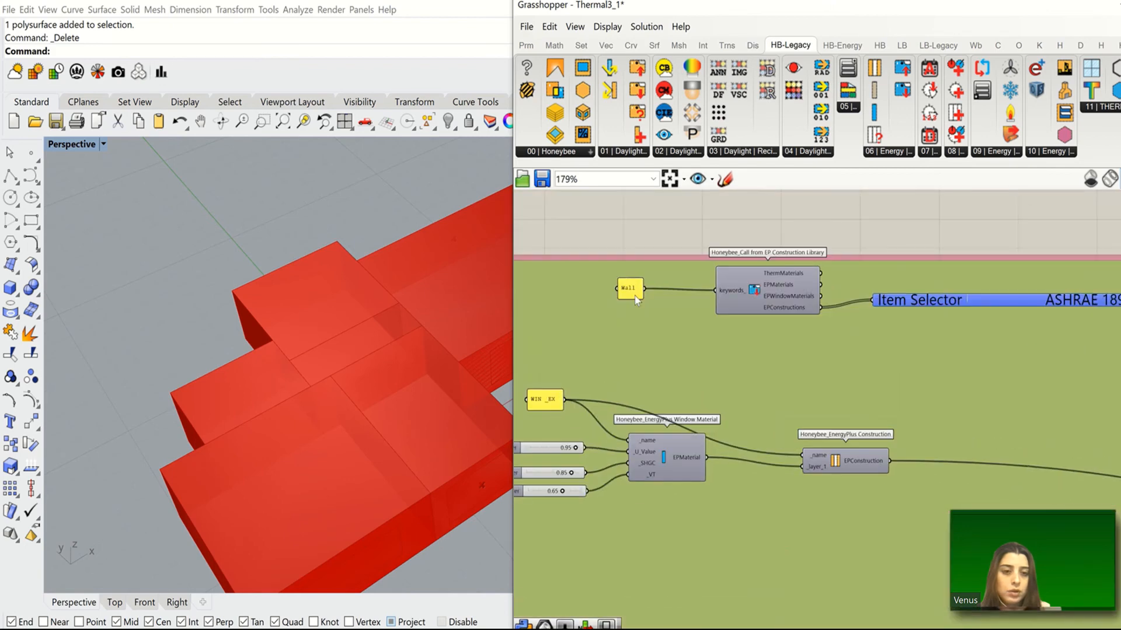
scroll(683, 300, down, 4)
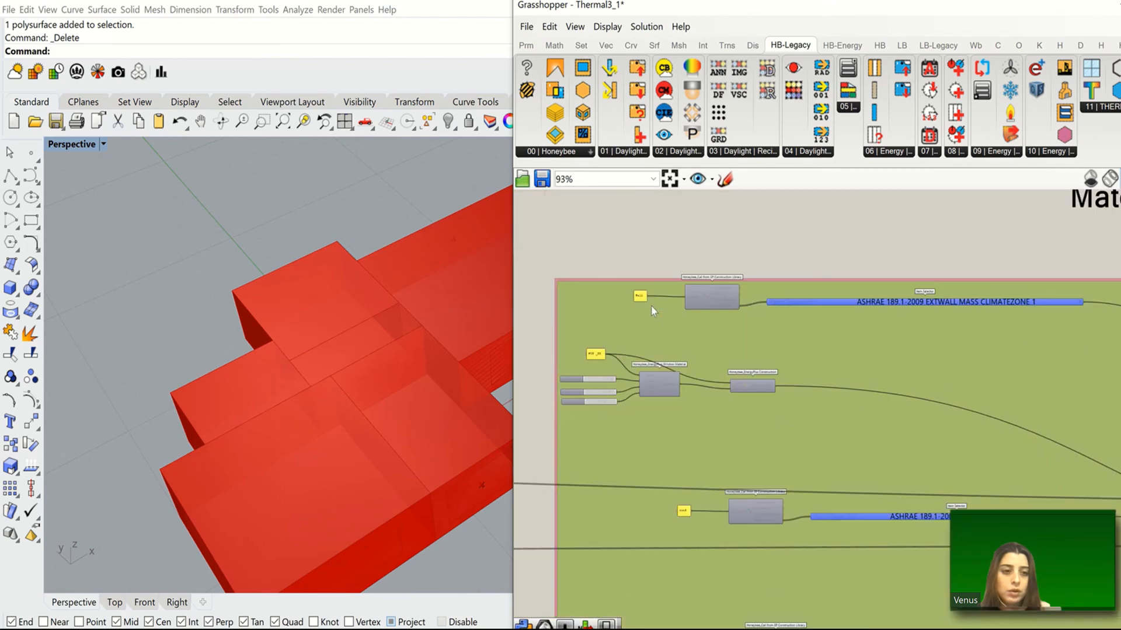
scroll(701, 297, up, 4)
scroll(702, 297, down, 5)
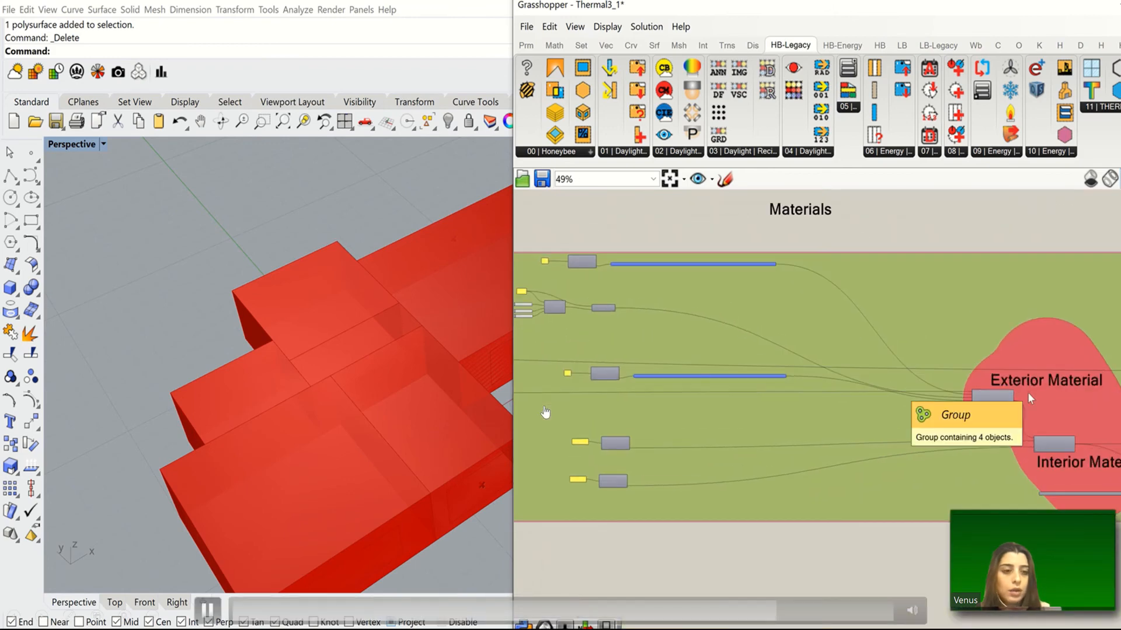
Examine the exterior window material, the Exterior and Interior Material components, and the interior floor's construction library component.
scroll(714, 328, up, 5)
scroll(672, 324, up, 4)
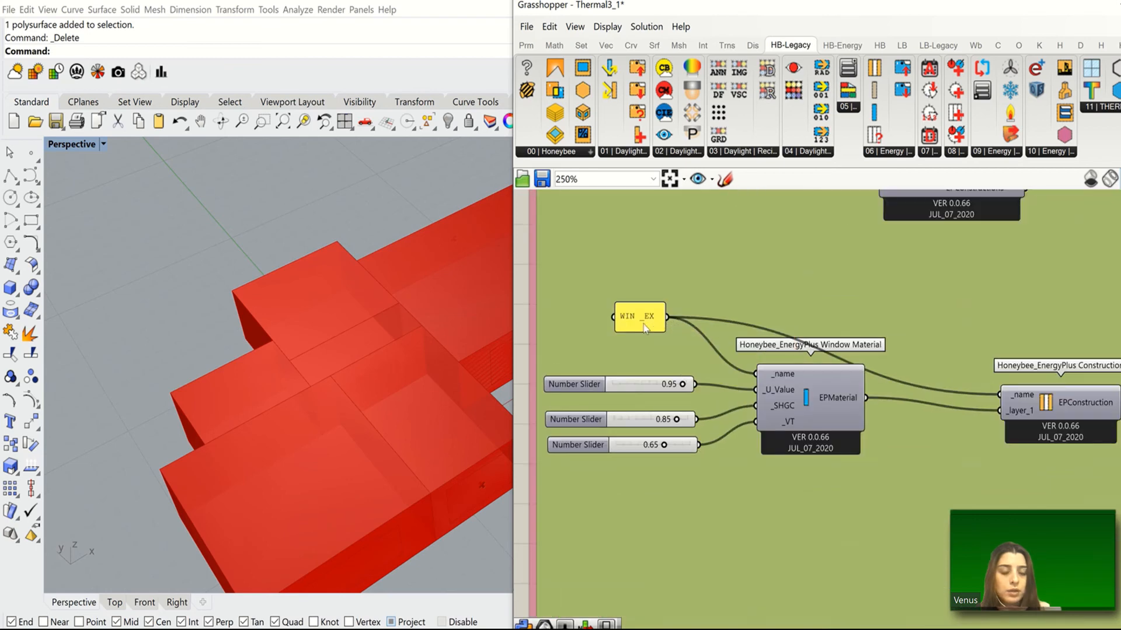
scroll(637, 315, down, 5)
scroll(628, 302, down, 2)
scroll(829, 374, up, 2)
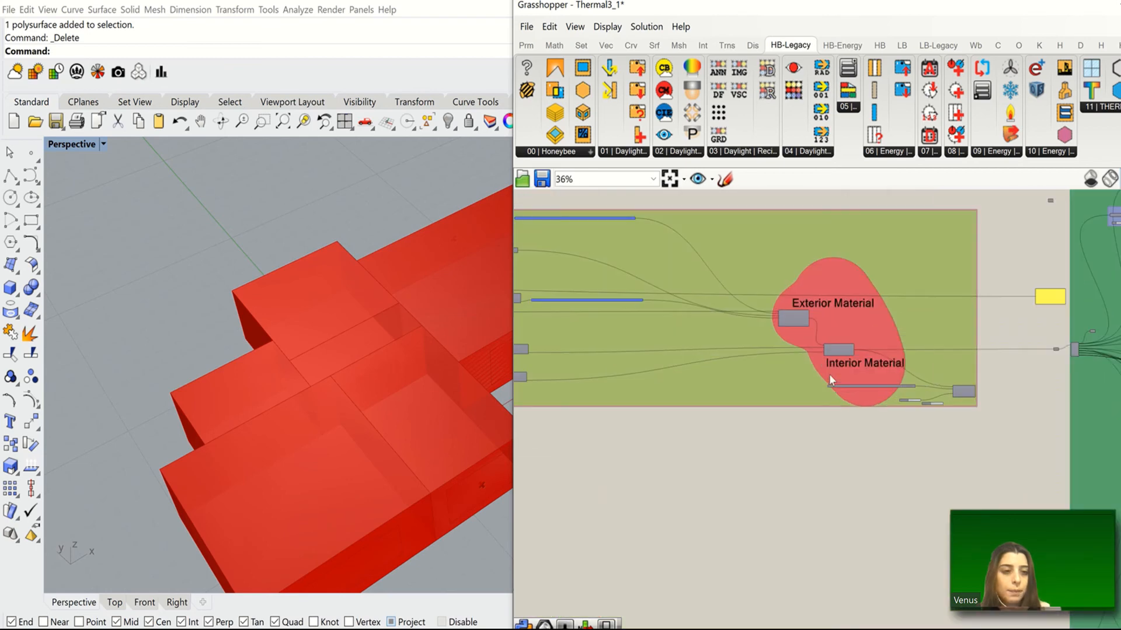
scroll(677, 365, up, 1)
scroll(630, 377, up, 3)
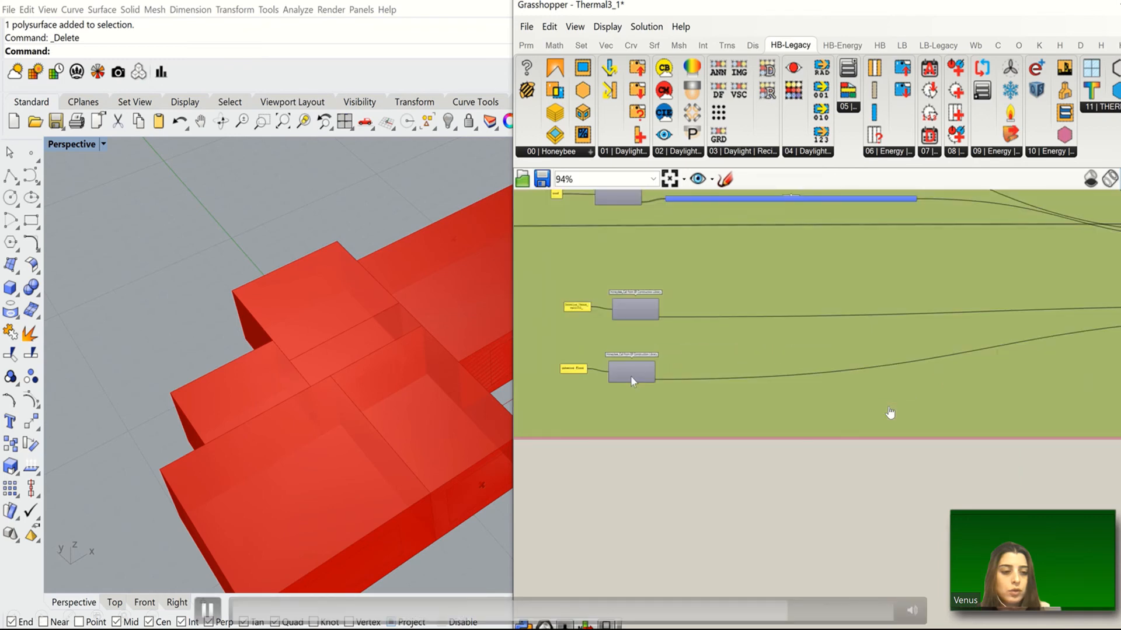
click(630, 377)
scroll(613, 374, down, 3)
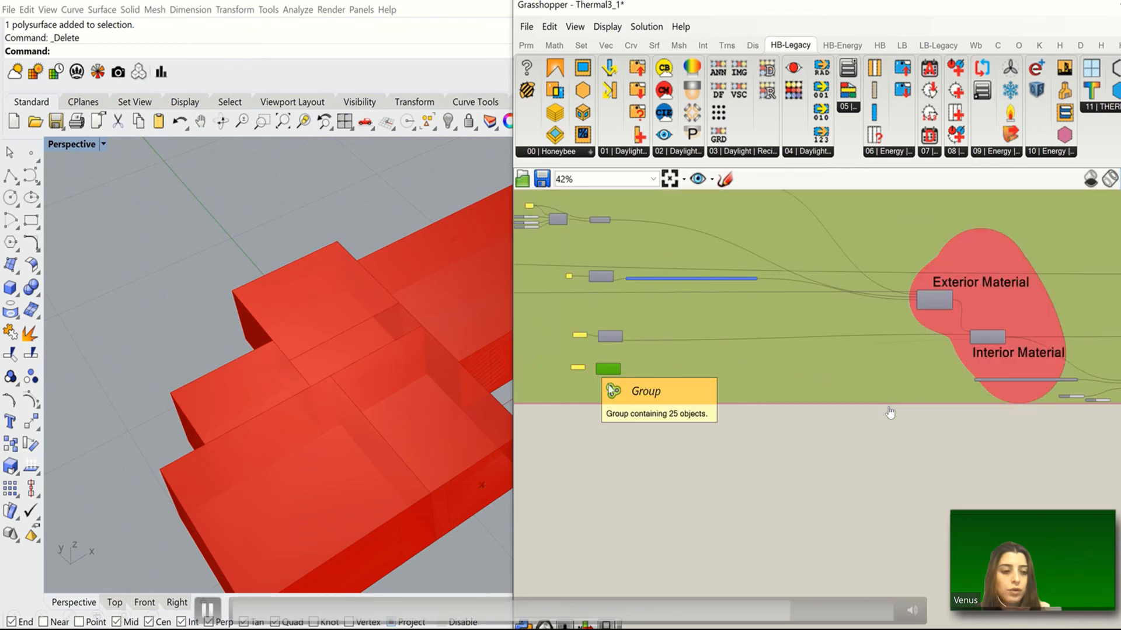
scroll(584, 367, up, 3)
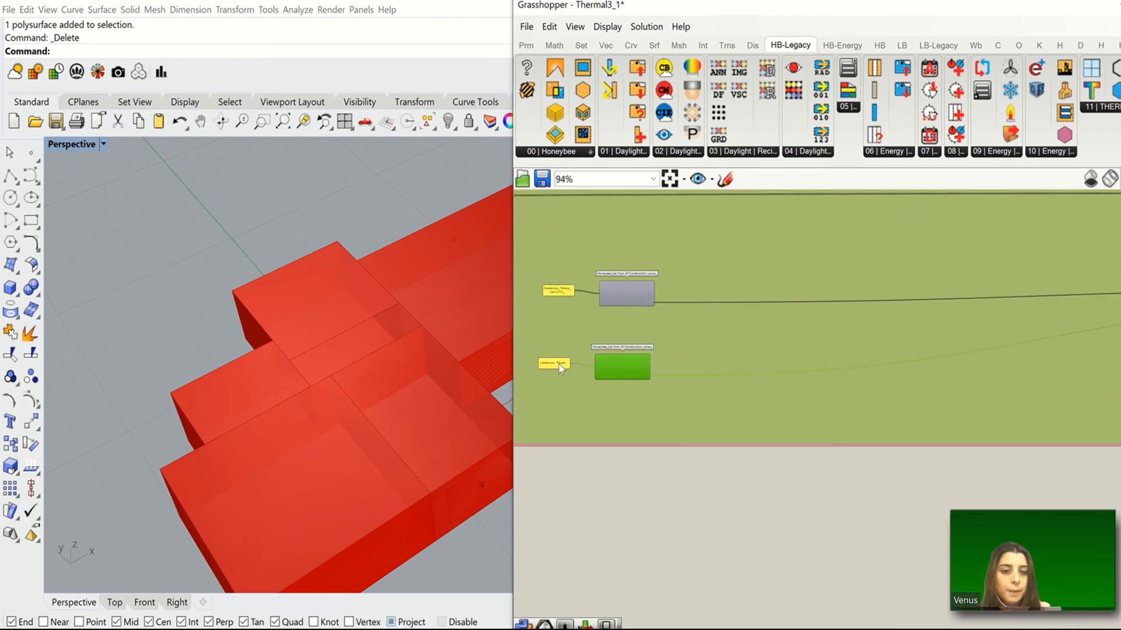
scroll(665, 305, down, 3)
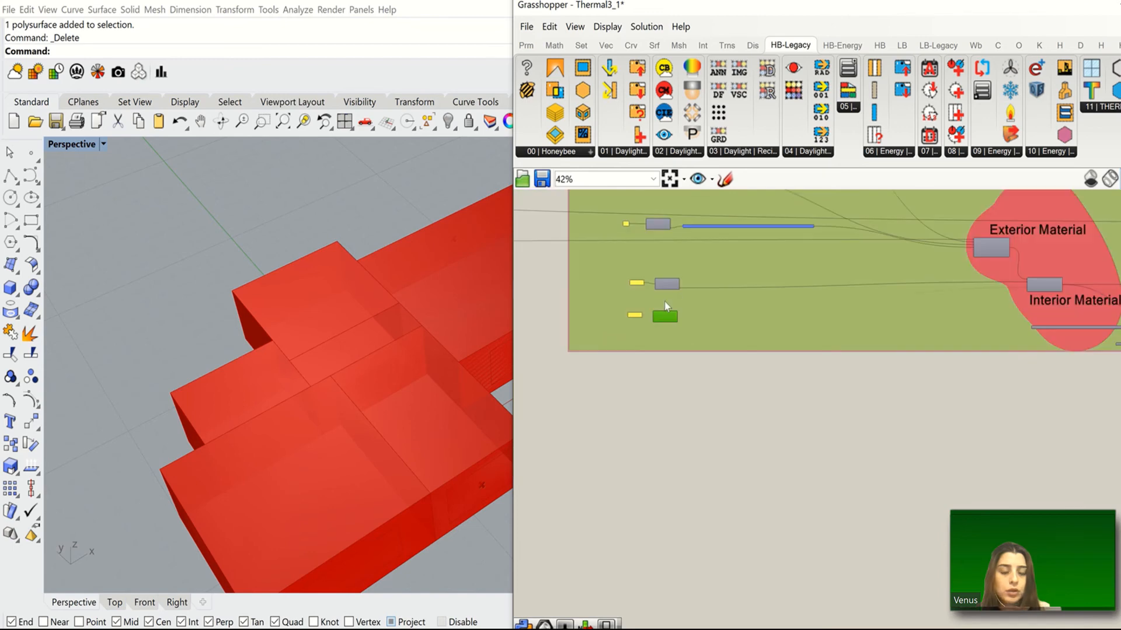
Find the three-layer exterior wall construction among the custom solid-surface constructions and open its name panel, Ex_Venus_wall01, keeping the name as is.
scroll(666, 304, down, 5)
scroll(712, 557, up, 6)
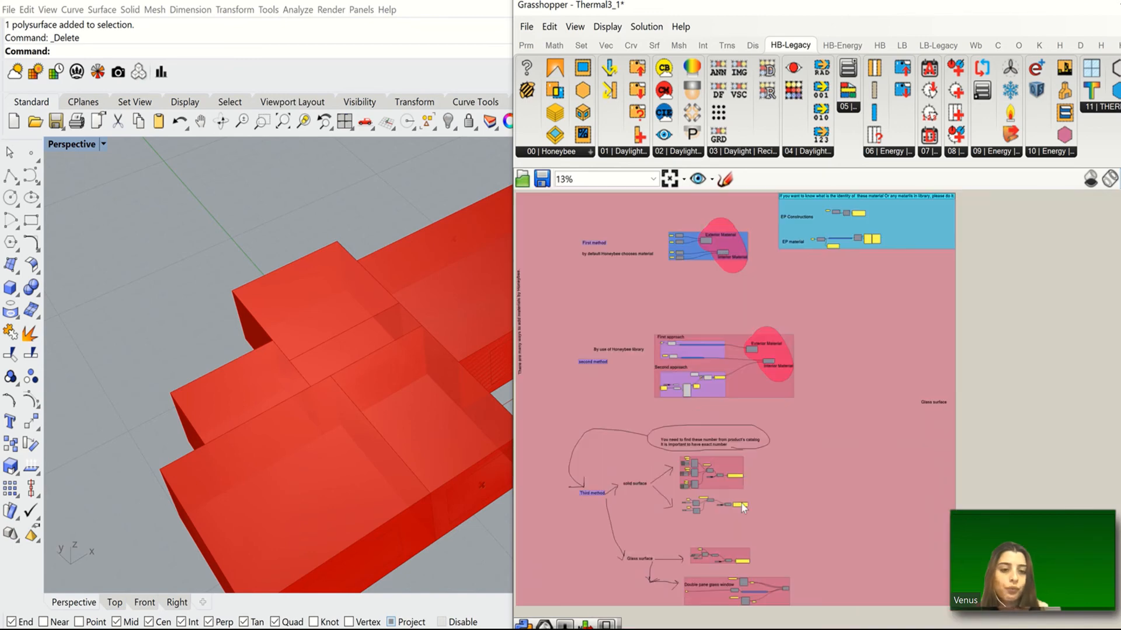
scroll(744, 500, up, 3)
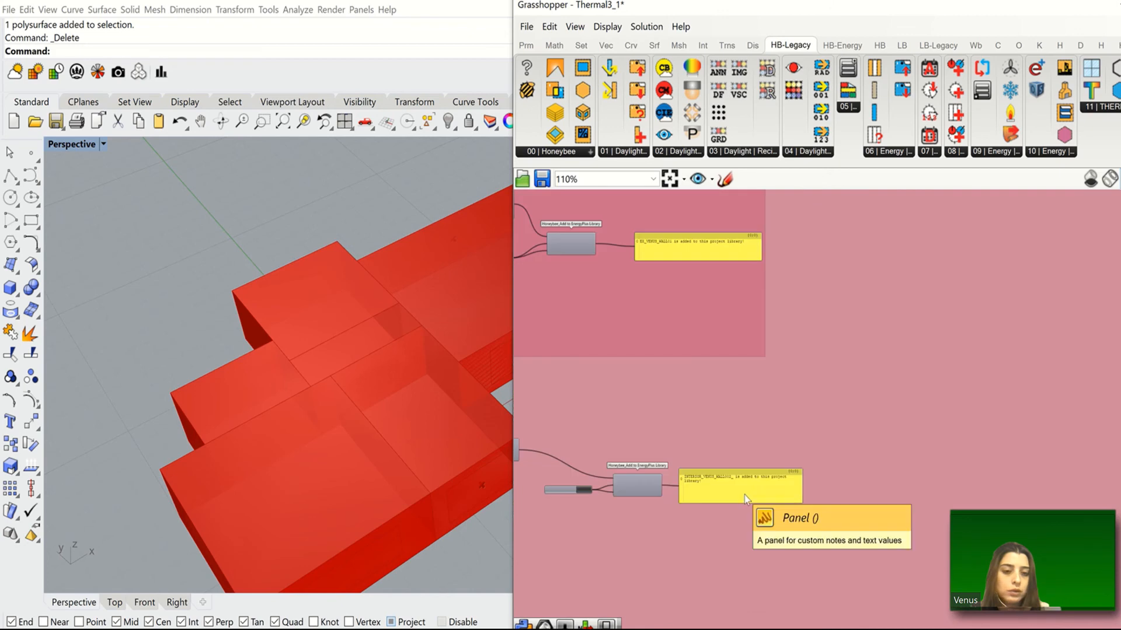
right_drag(784, 356, 1115, 405)
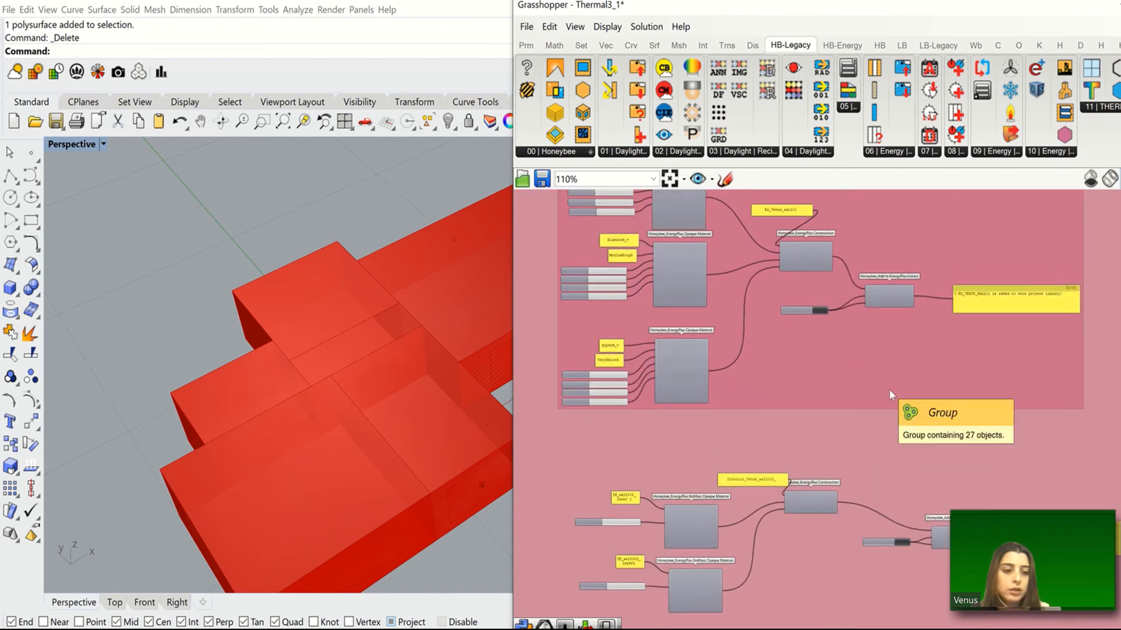
right_drag(846, 359, 818, 396)
scroll(765, 259, up, 5)
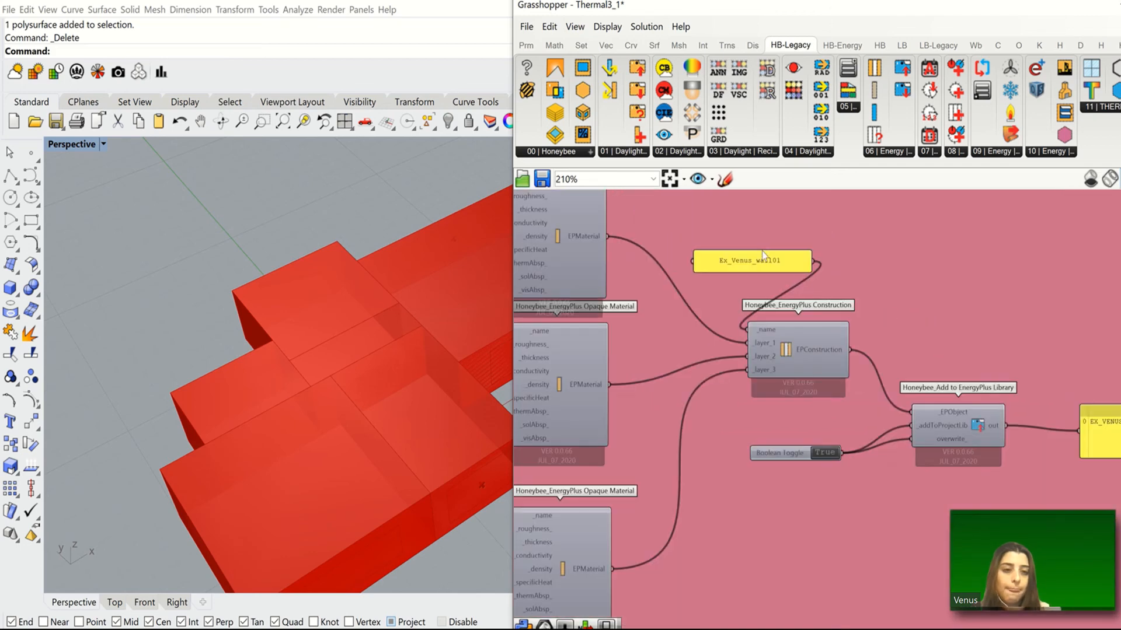
double_click(777, 262)
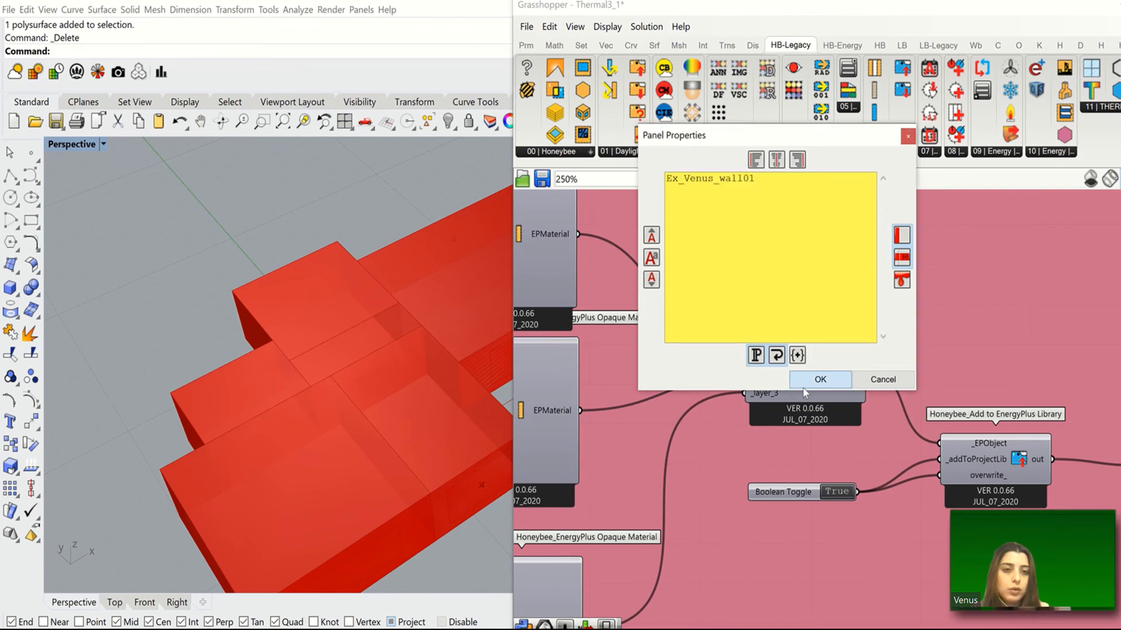
click(820, 379)
scroll(772, 441, down, 8)
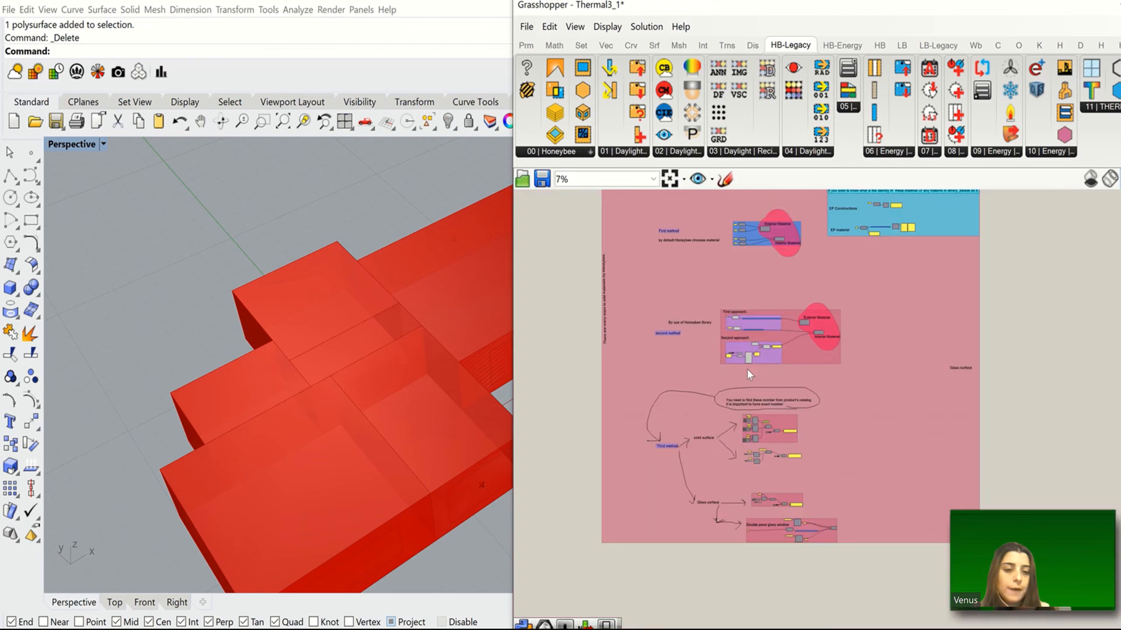
Read the Run Energy Simulation component's severe errors about adjacent interzone surfaces and return to the zone surface definitions.
scroll(730, 388, up, 10)
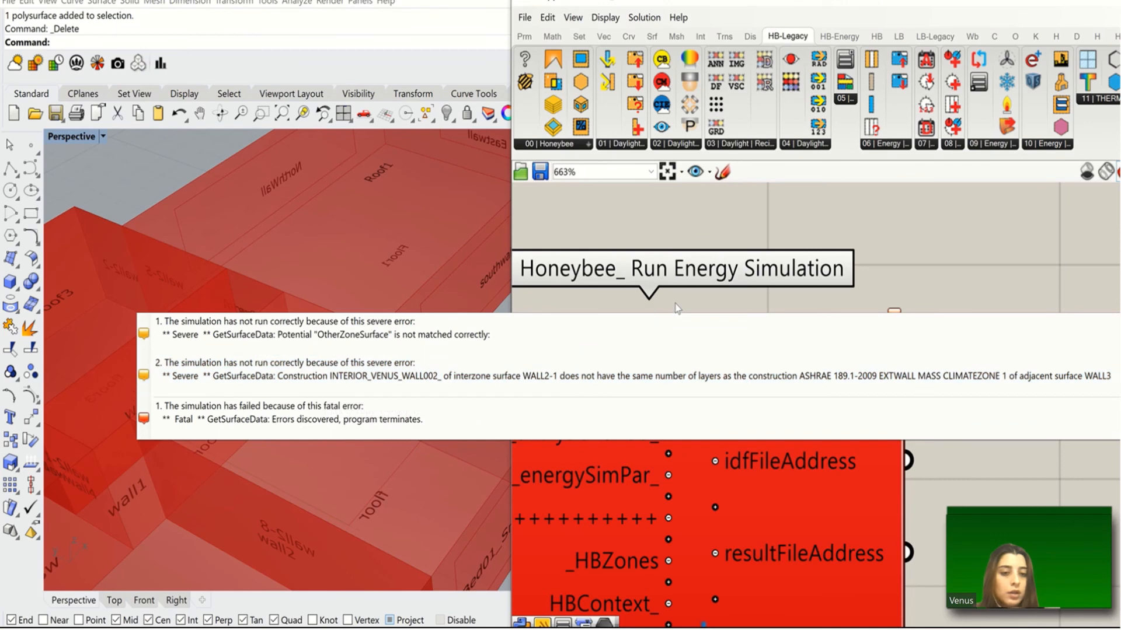
scroll(688, 310, down, 15)
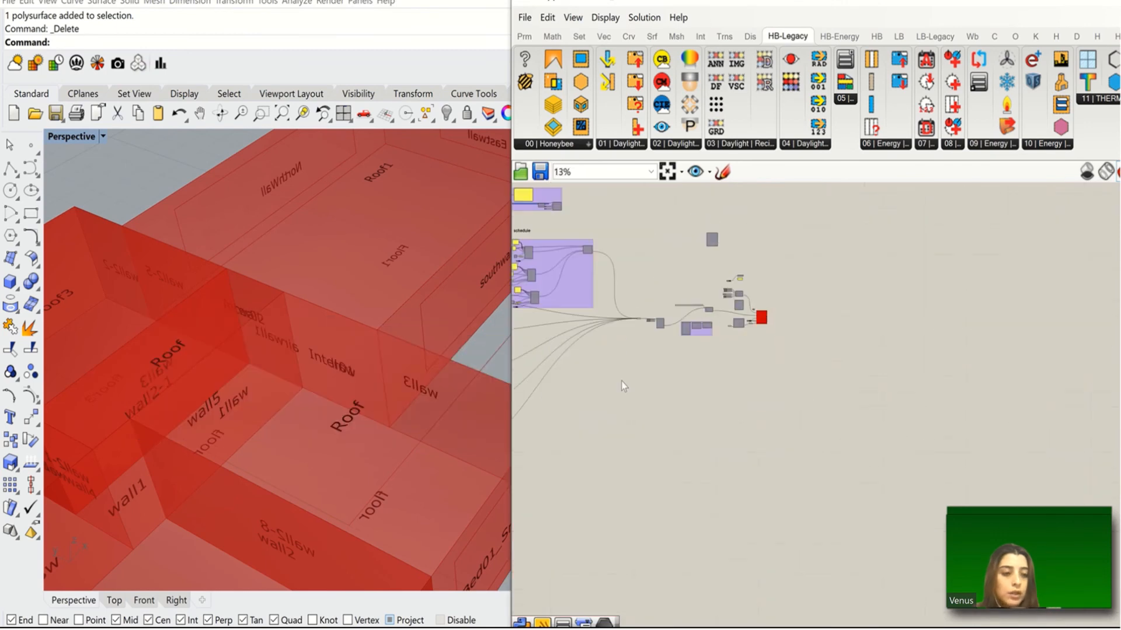
right_drag(621, 380, 787, 387)
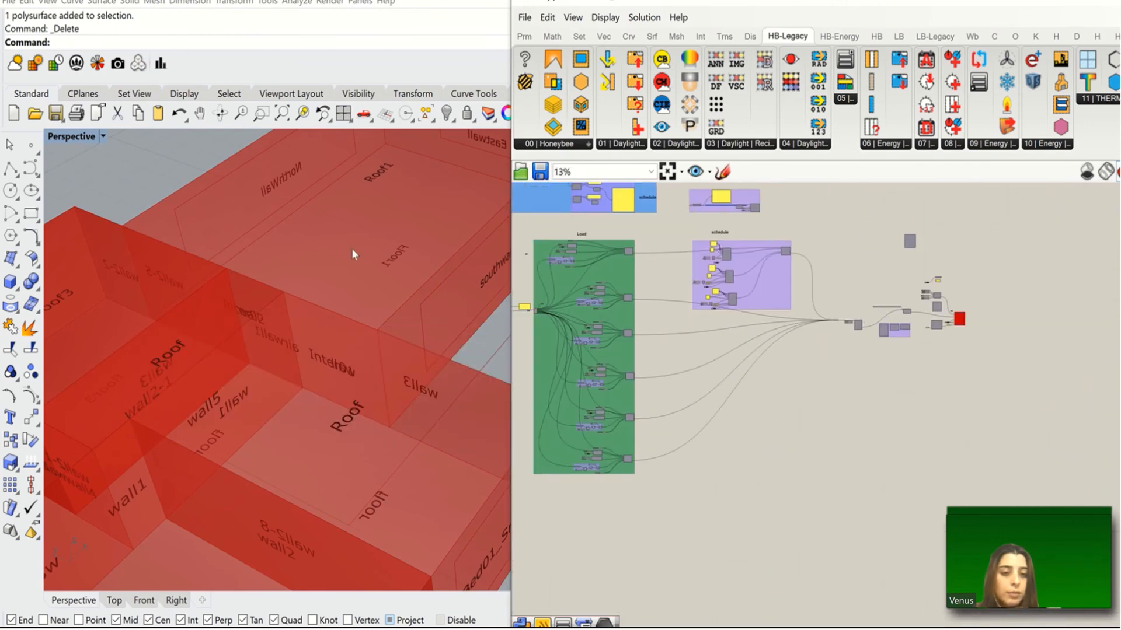
scroll(687, 365, down, 4)
right_drag(658, 400, 835, 384)
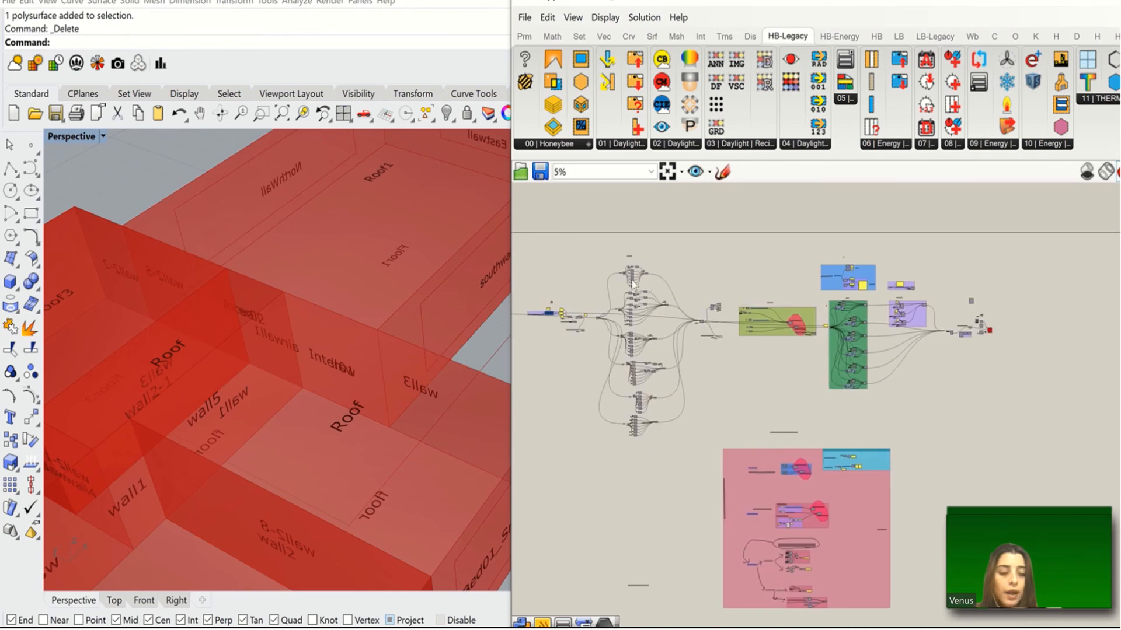
Check the surface name panels of the first zone, from its walls to the floor and Roof, for duplicates.
scroll(632, 284, up, 8)
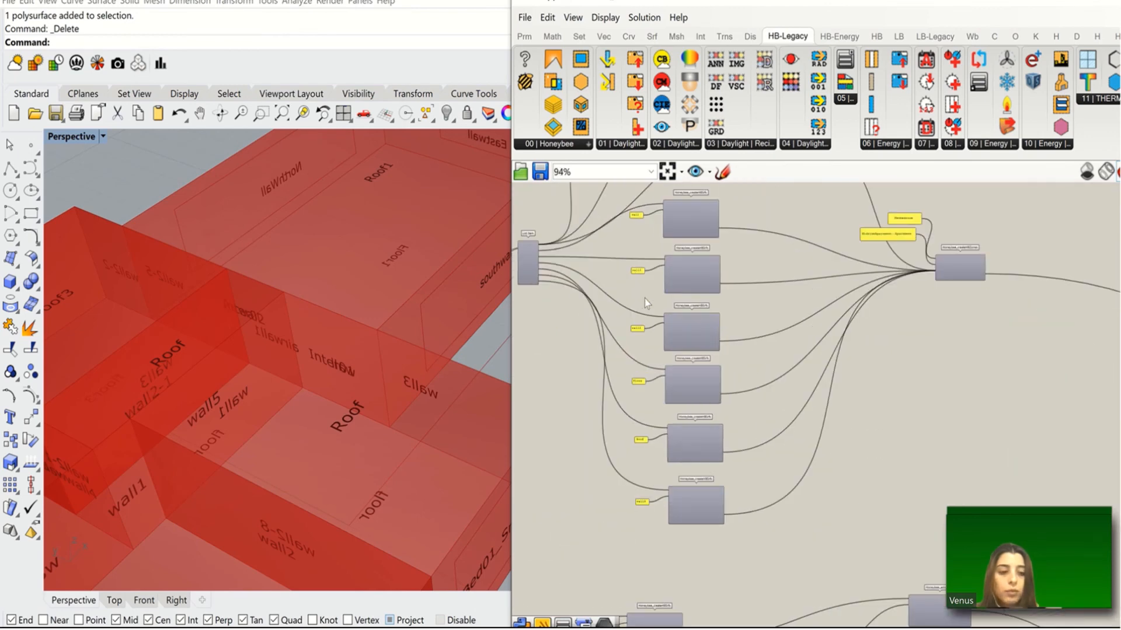
scroll(645, 299, up, 3)
right_drag(601, 352, 627, 339)
right_drag(645, 405, 637, 279)
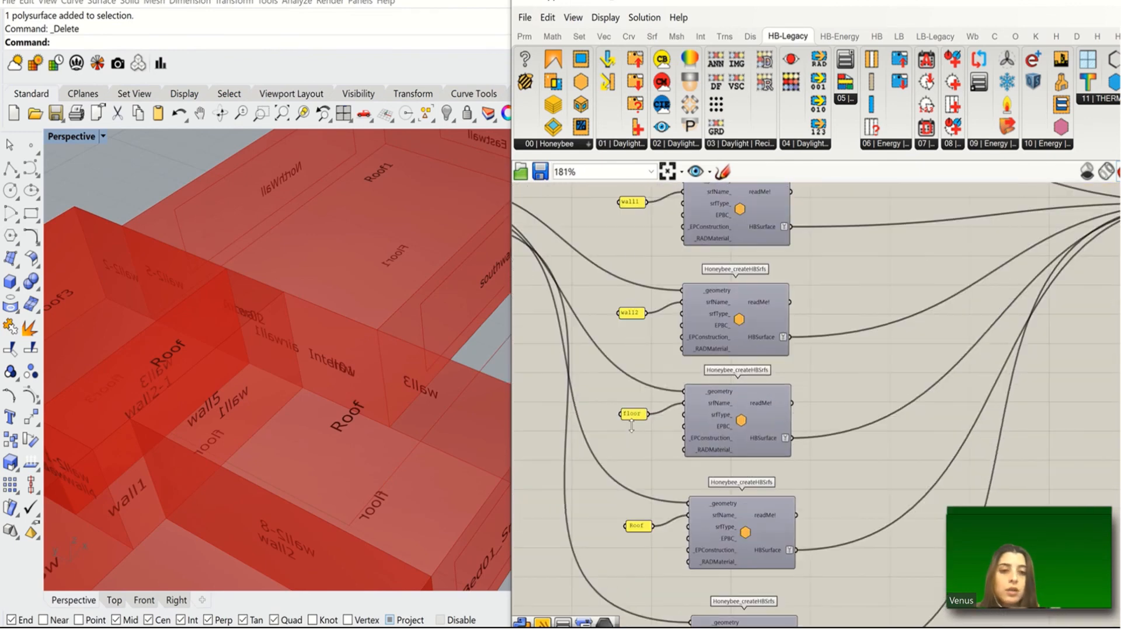
right_drag(631, 425, 633, 435)
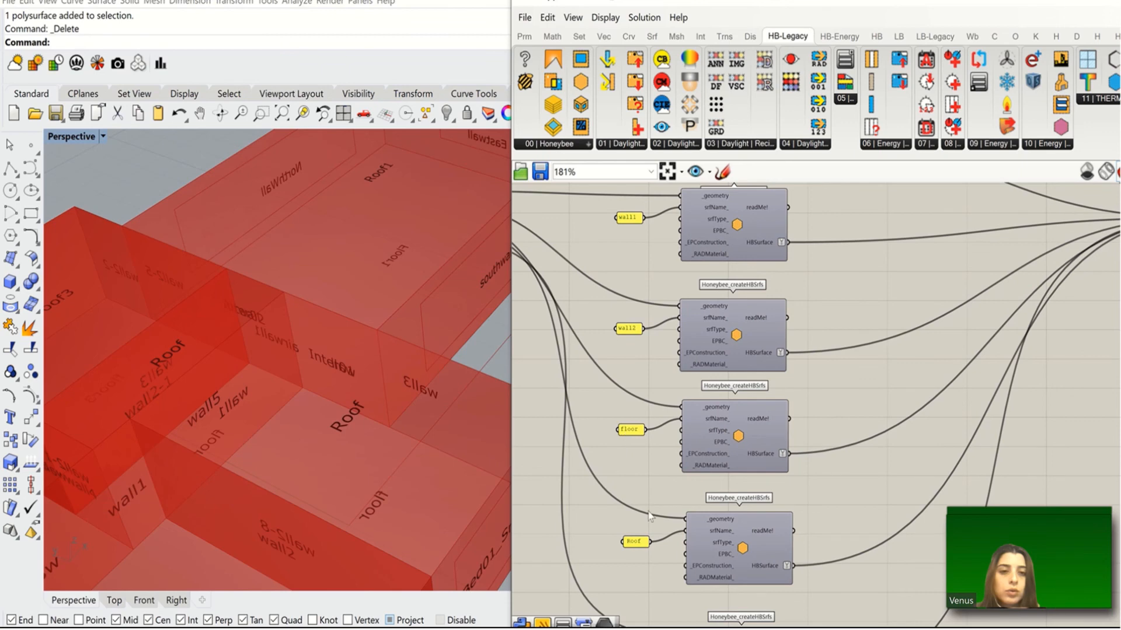
right_drag(649, 516, 644, 341)
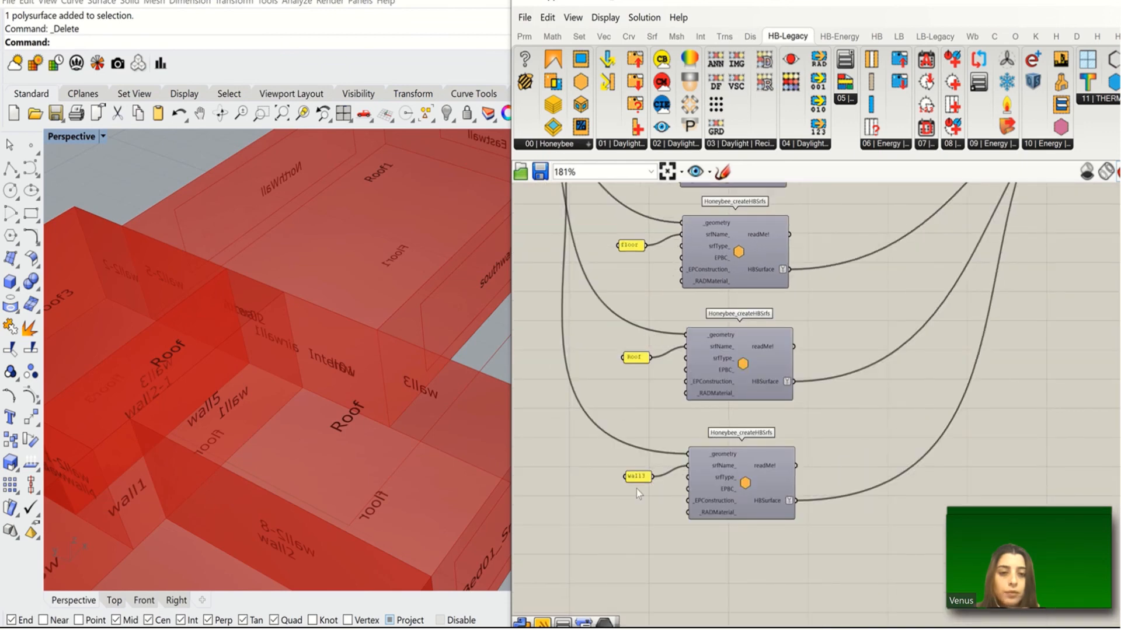
right_drag(651, 518, 676, 287)
Check the surface names of the second zone, including Eastwall, NorthWall, Inter01, Floor1, Roof1, Inter02 and Airwall.
scroll(676, 285, down, 4)
scroll(617, 417, up, 5)
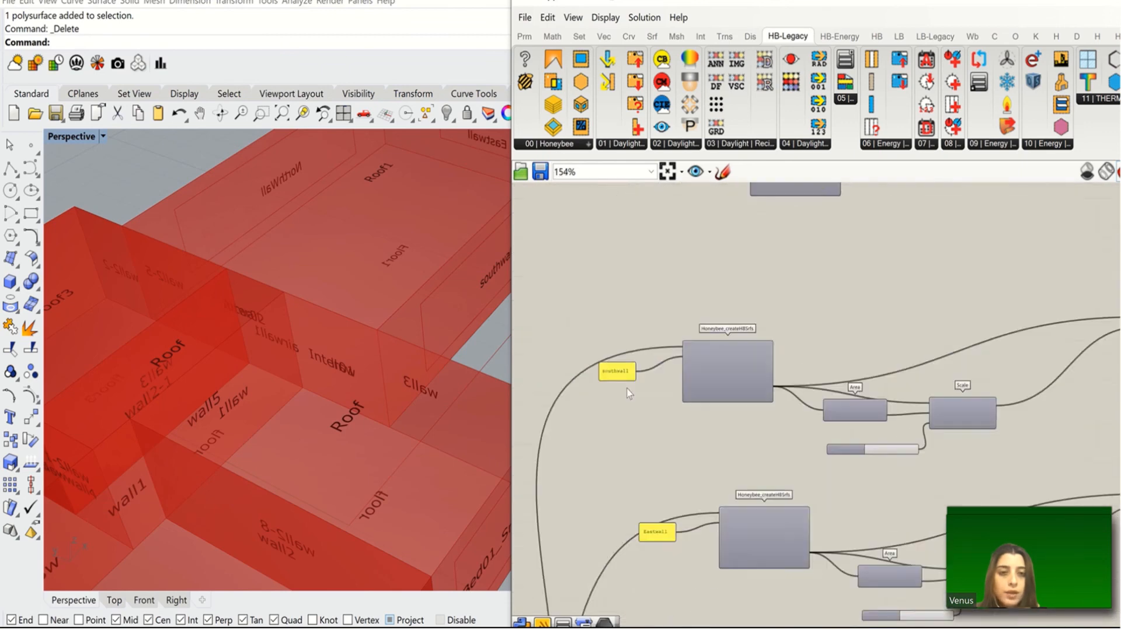
mouse_move(659, 461)
right_down()
mouse_move(642, 198)
mouse_move(652, 367)
mouse_move(656, 279)
right_up()
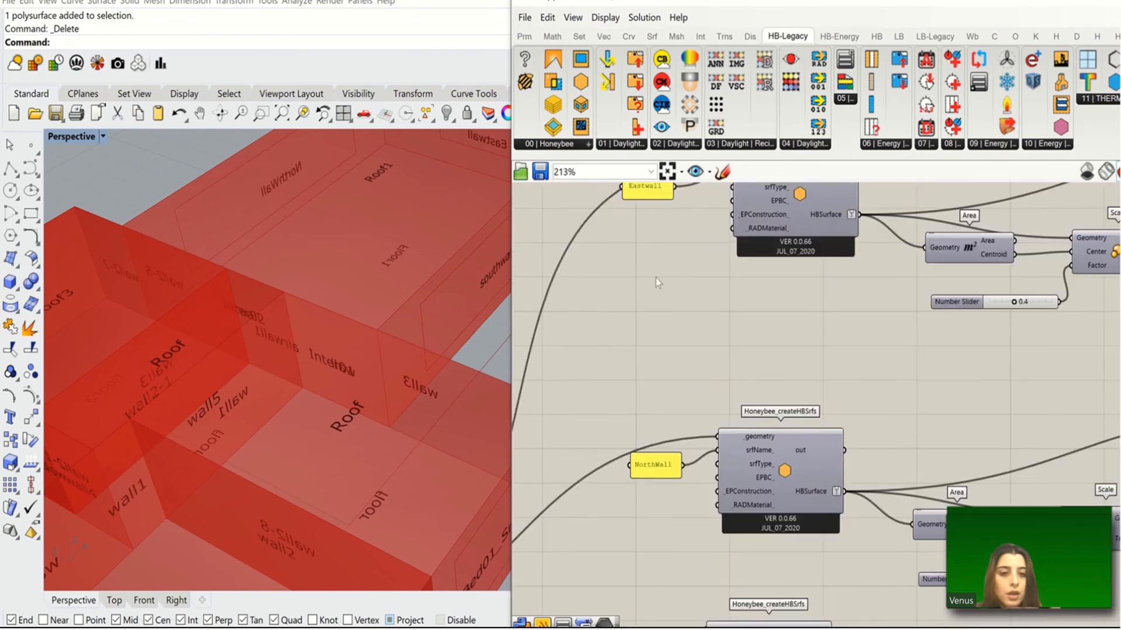
right_drag(654, 439, 672, 274)
right_drag(671, 489, 671, 292)
right_drag(683, 335, 683, 253)
right_drag(686, 409, 687, 270)
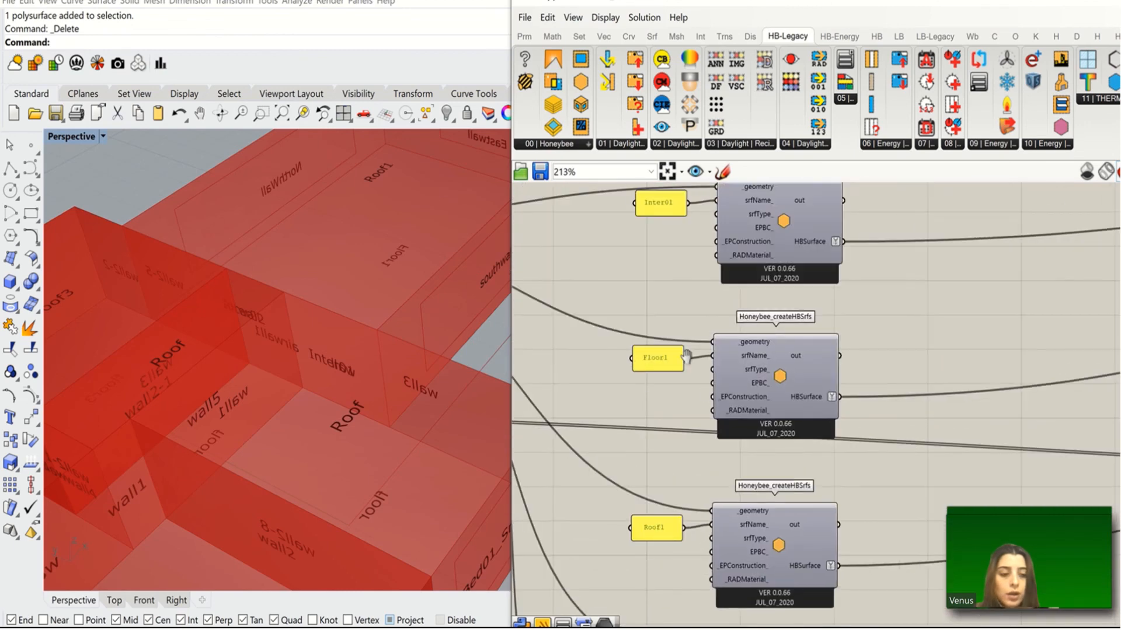
right_drag(691, 440, 678, 259)
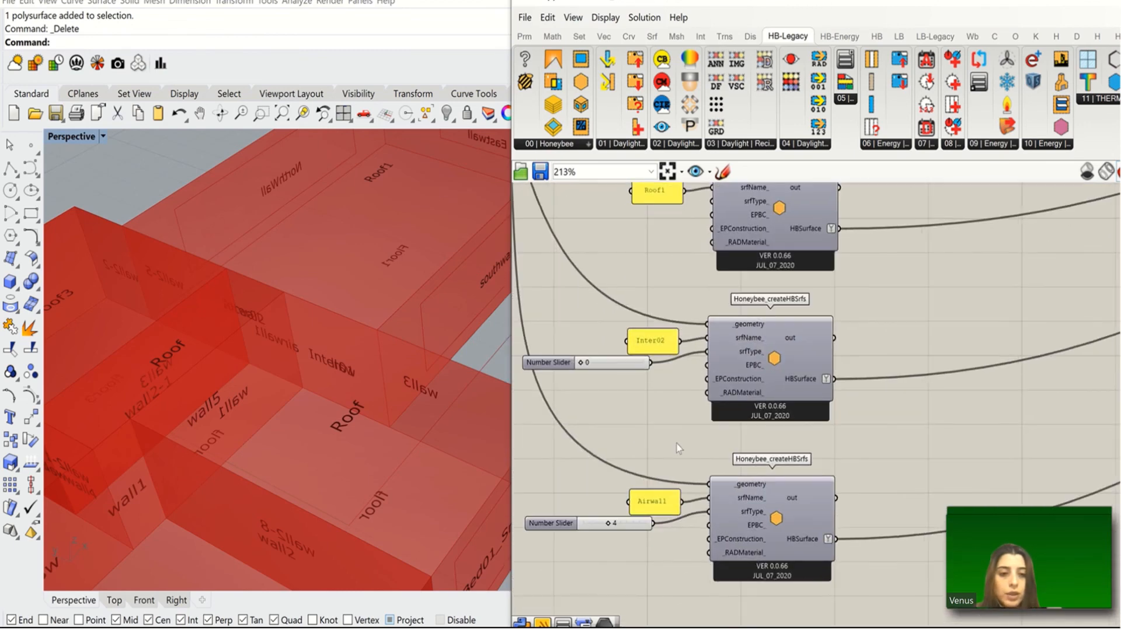
right_drag(676, 380, 701, 262)
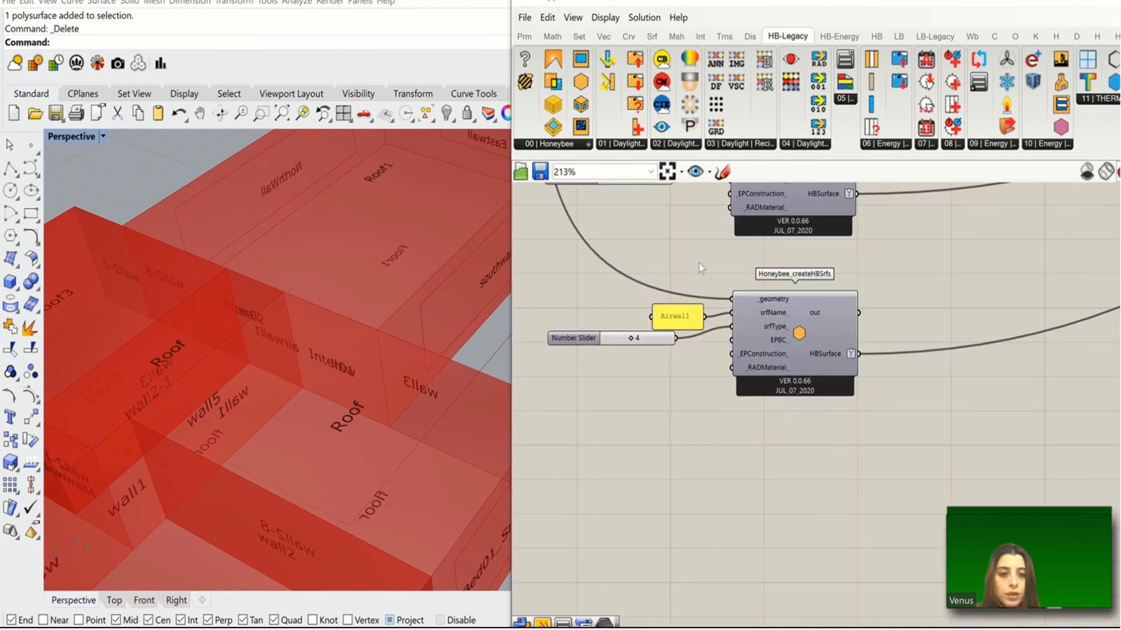
Check the surface names of the third zone, from wall2-1 through floor3 and roof3.
right_drag(700, 433, 697, 259)
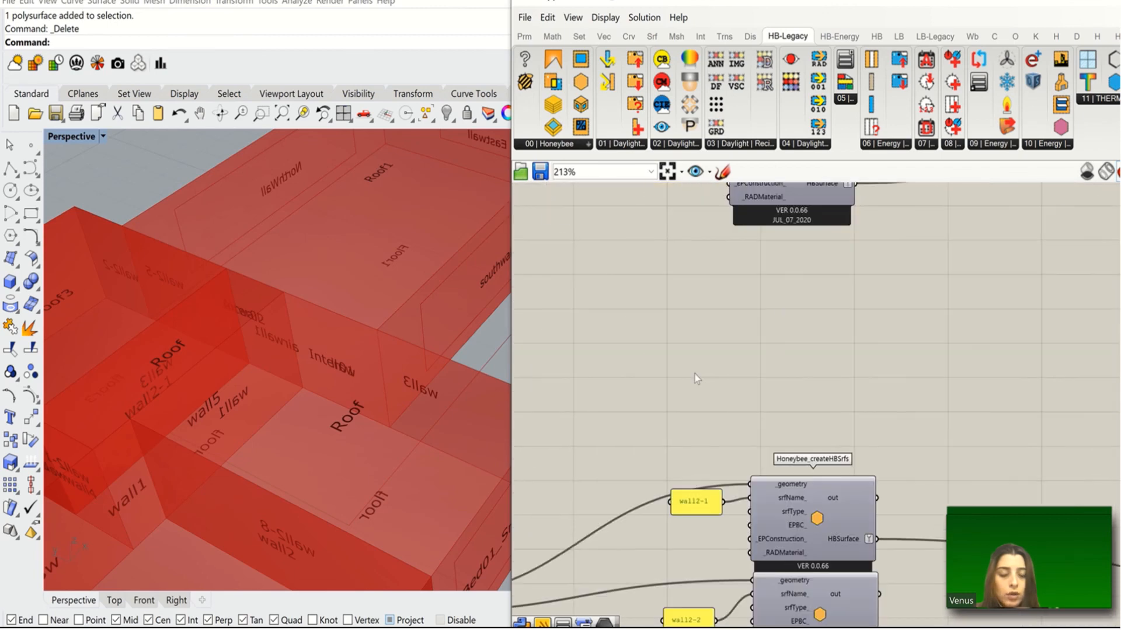
right_drag(695, 400, 682, 233)
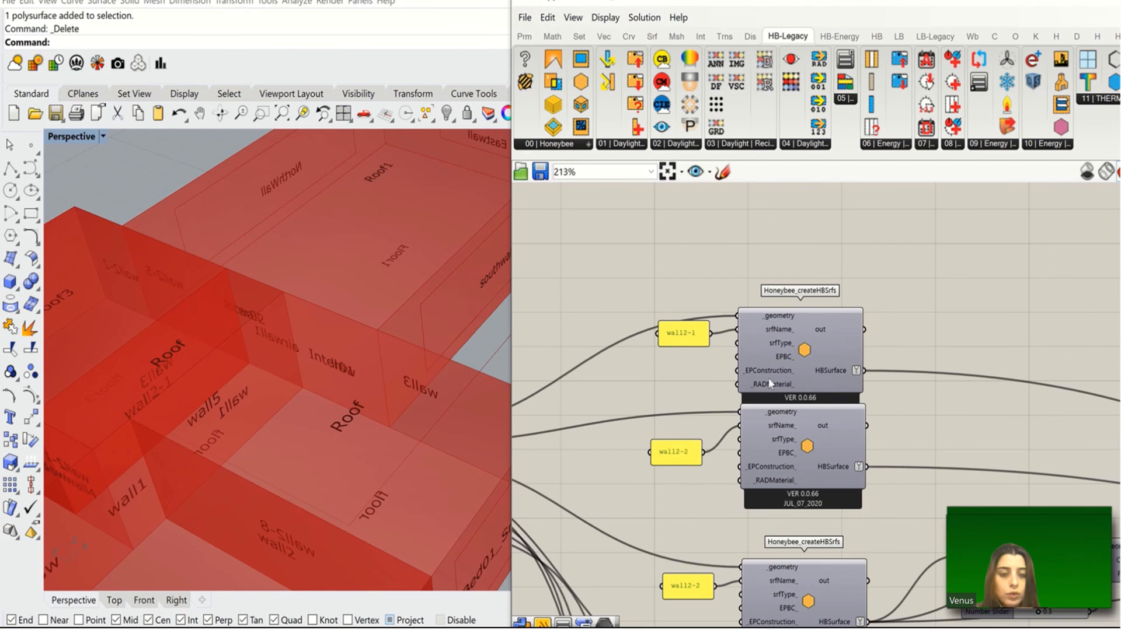
right_drag(716, 348, 710, 224)
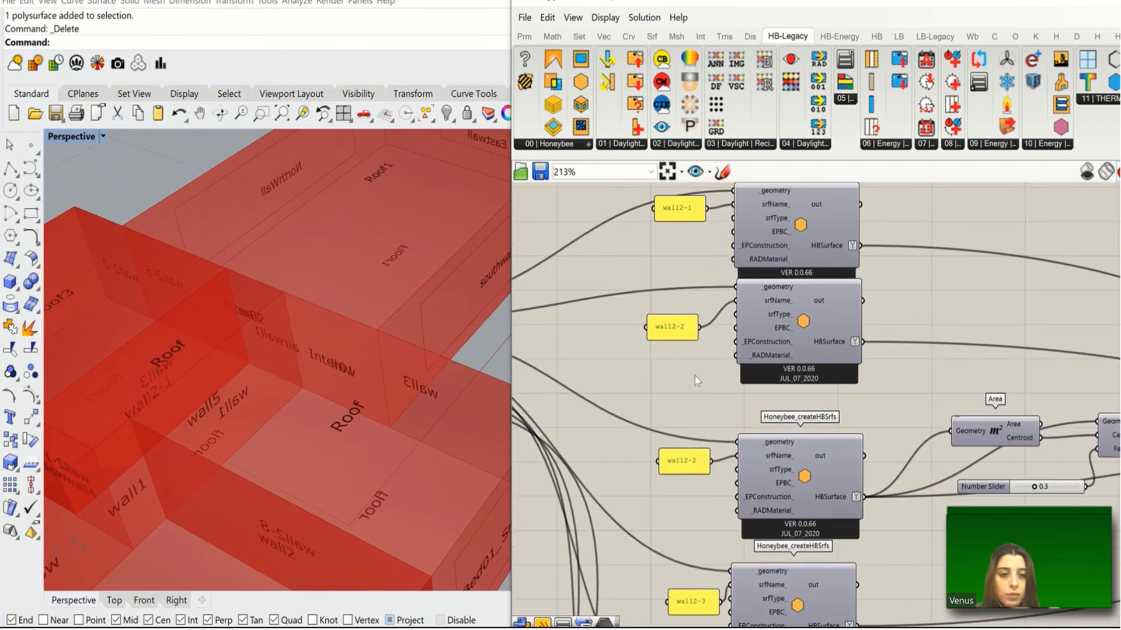
right_drag(695, 378, 693, 192)
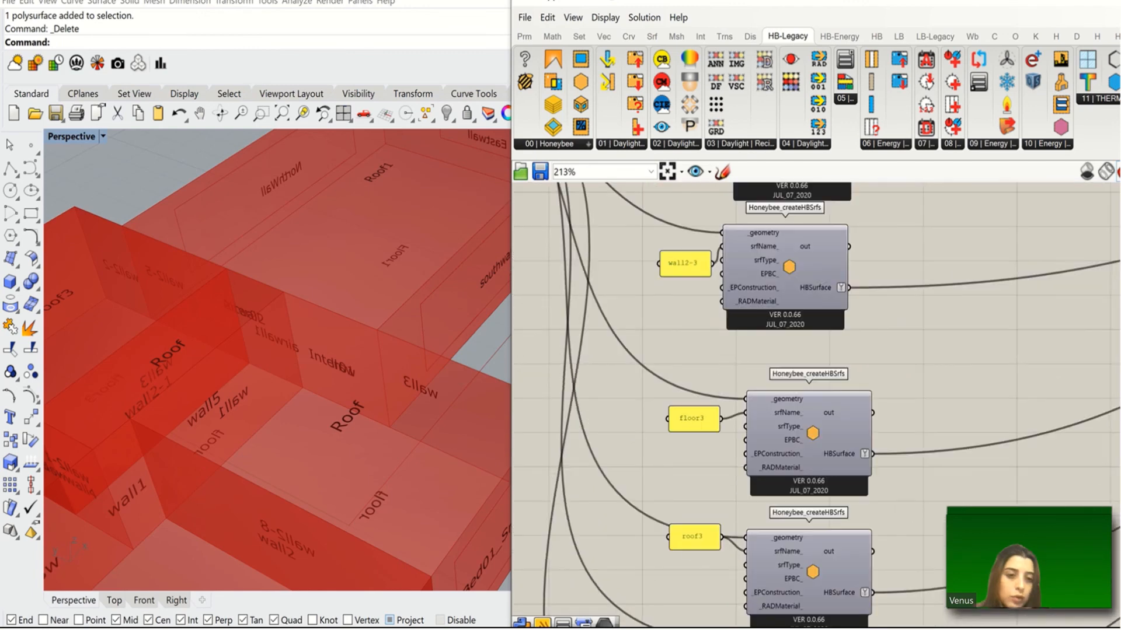
scroll(708, 390, down, 3)
mouse_move(703, 512)
right_down()
mouse_move(706, 348)
mouse_move(706, 506)
right_up()
scroll(706, 505, up, 5)
right_drag(711, 412, 703, 188)
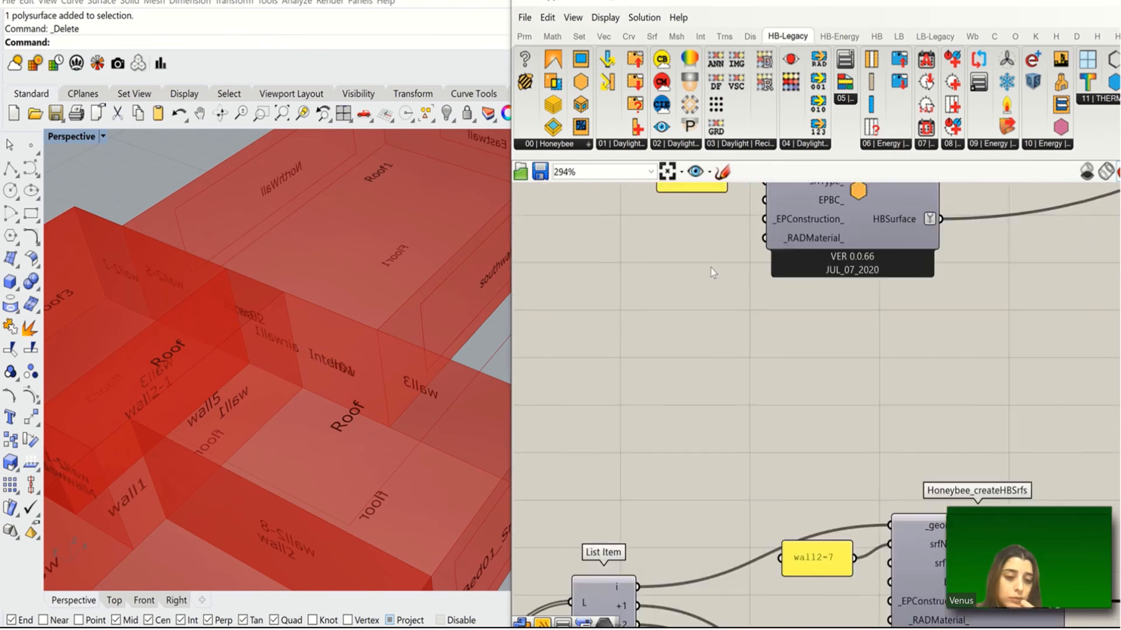
Check the surface names of the fourth zone, from wall2-7 through floor4 and roof4 to wall2-12.
scroll(744, 369, down, 4)
scroll(751, 381, up, 4)
right_drag(750, 382, 715, 141)
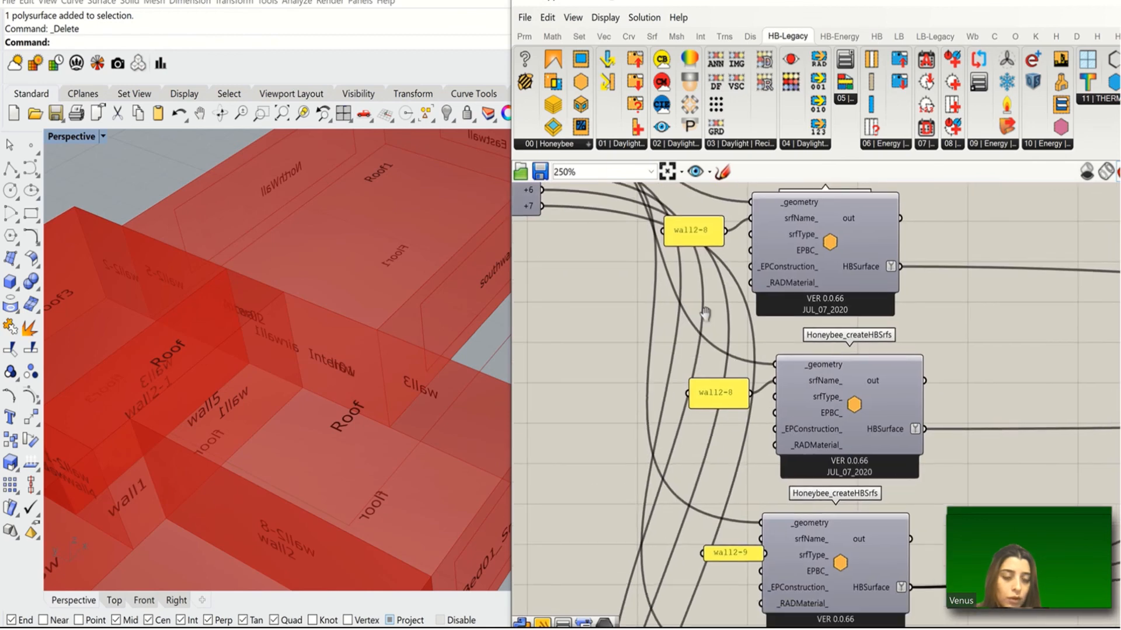
right_drag(705, 313, 666, 74)
right_drag(697, 450, 690, 211)
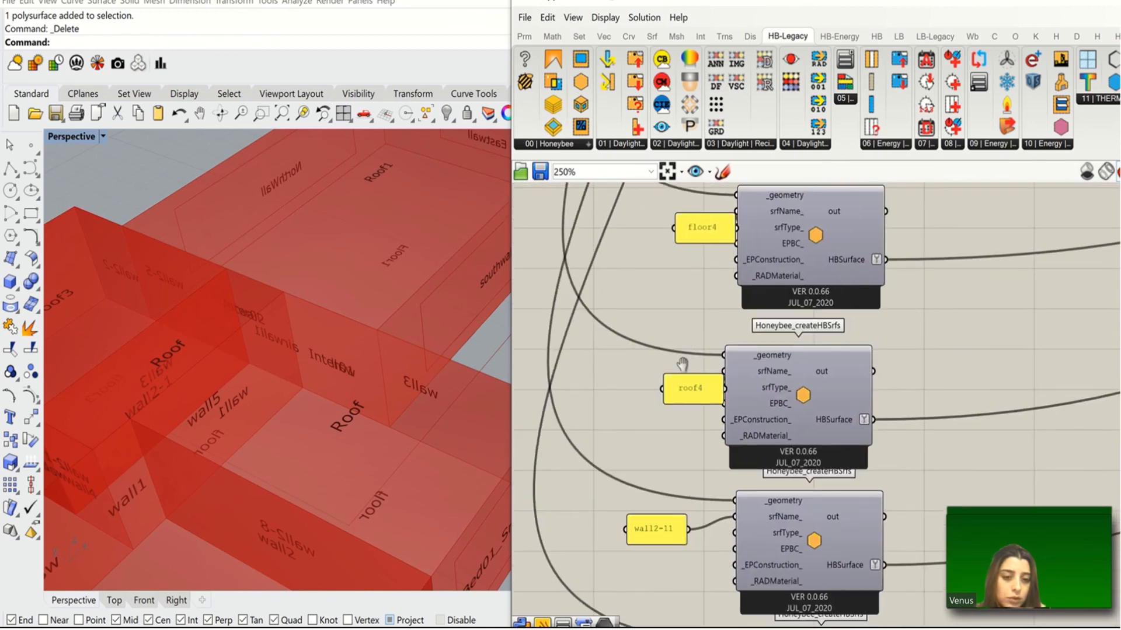
right_drag(683, 364, 687, 181)
right_drag(685, 506, 698, 217)
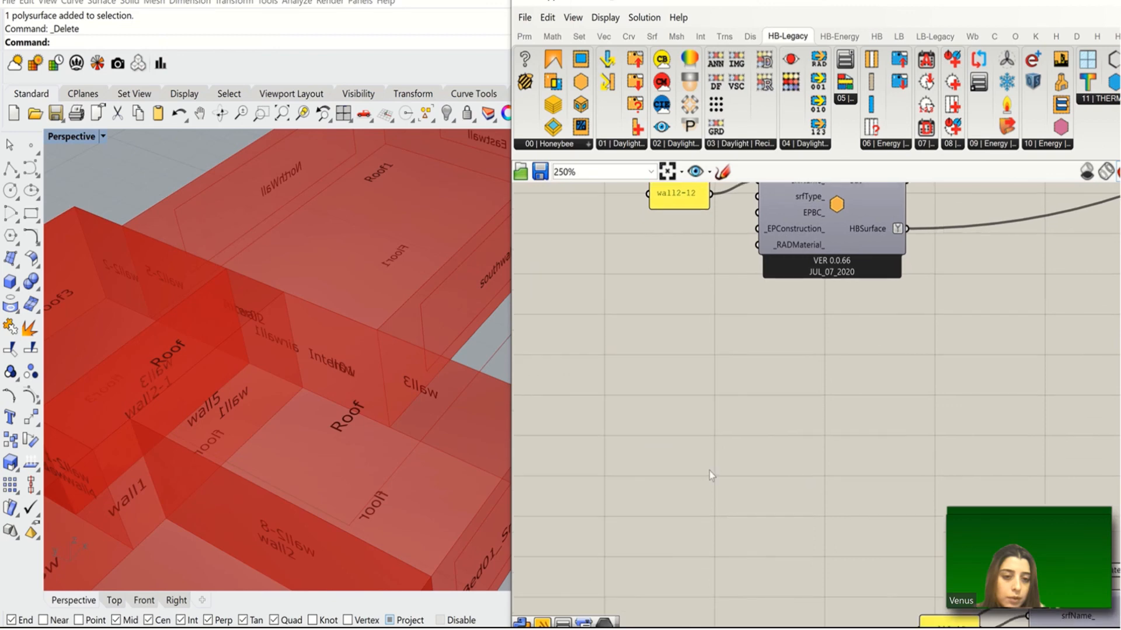
Check the surface names of the fifth zone, including wall2-16, floor5, roof5 and wall2-17.
right_drag(709, 471, 695, 250)
right_drag(737, 460, 723, 212)
right_drag(695, 525, 671, 228)
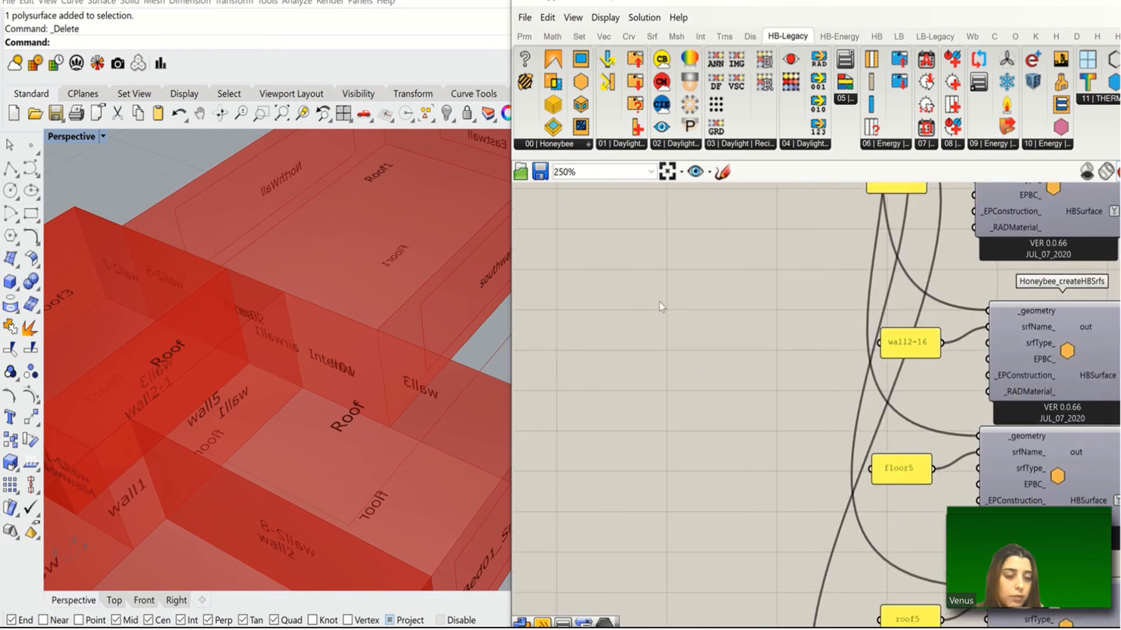
scroll(661, 304, down, 2)
right_drag(773, 353, 749, 182)
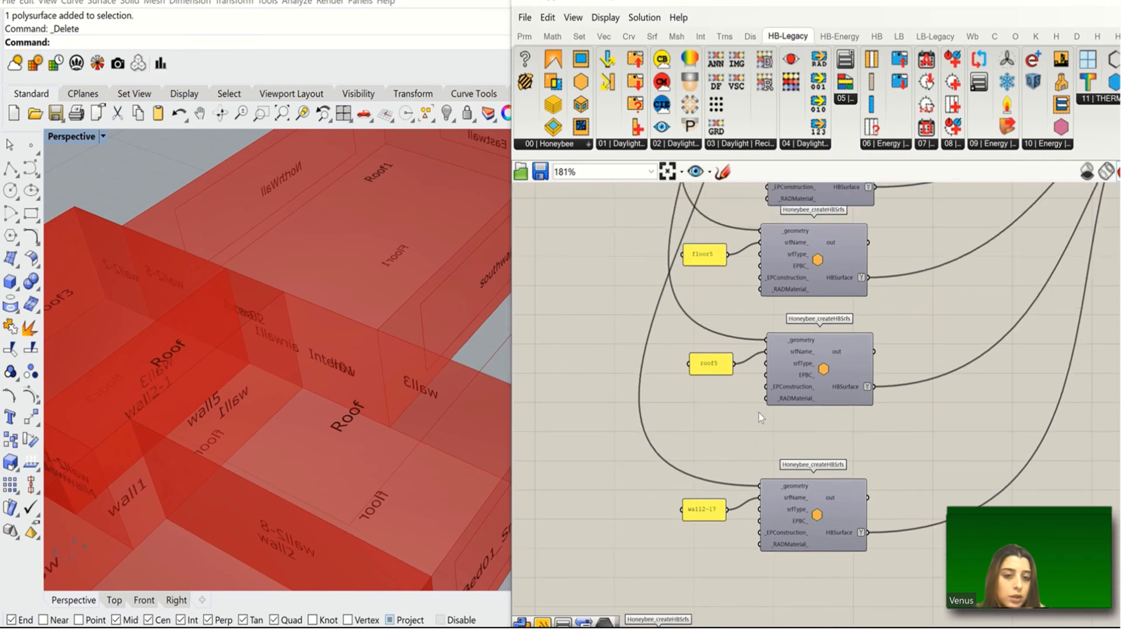
right_drag(759, 412, 776, 202)
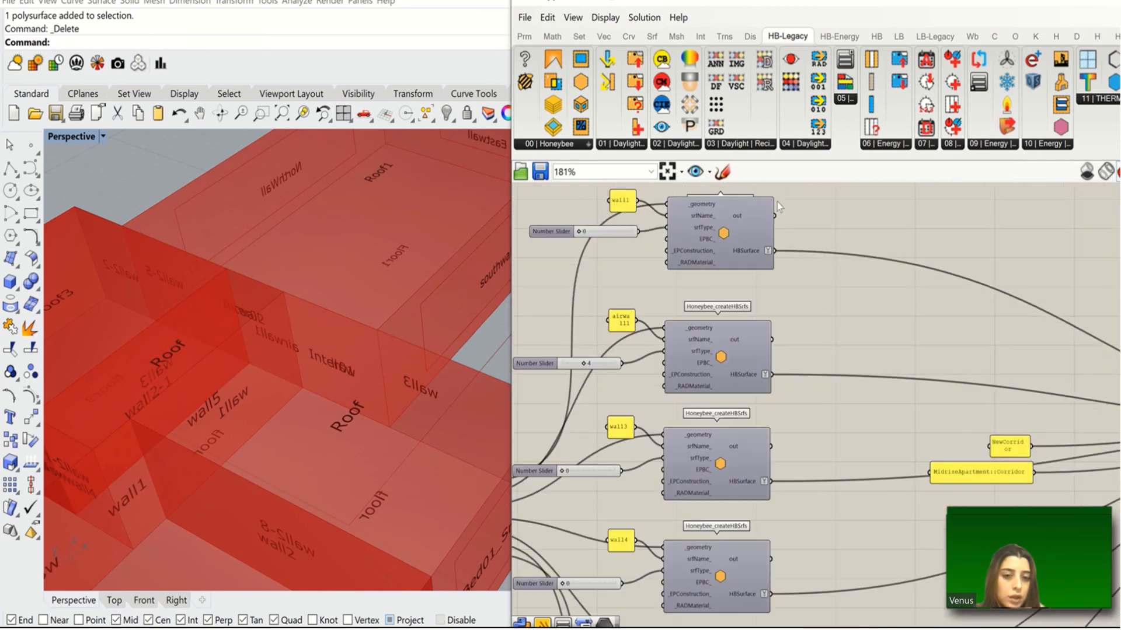
Rename the corridor zone's wall3 surface as wall30 in its name panel.
scroll(648, 378, up, 3)
scroll(646, 378, up, 5)
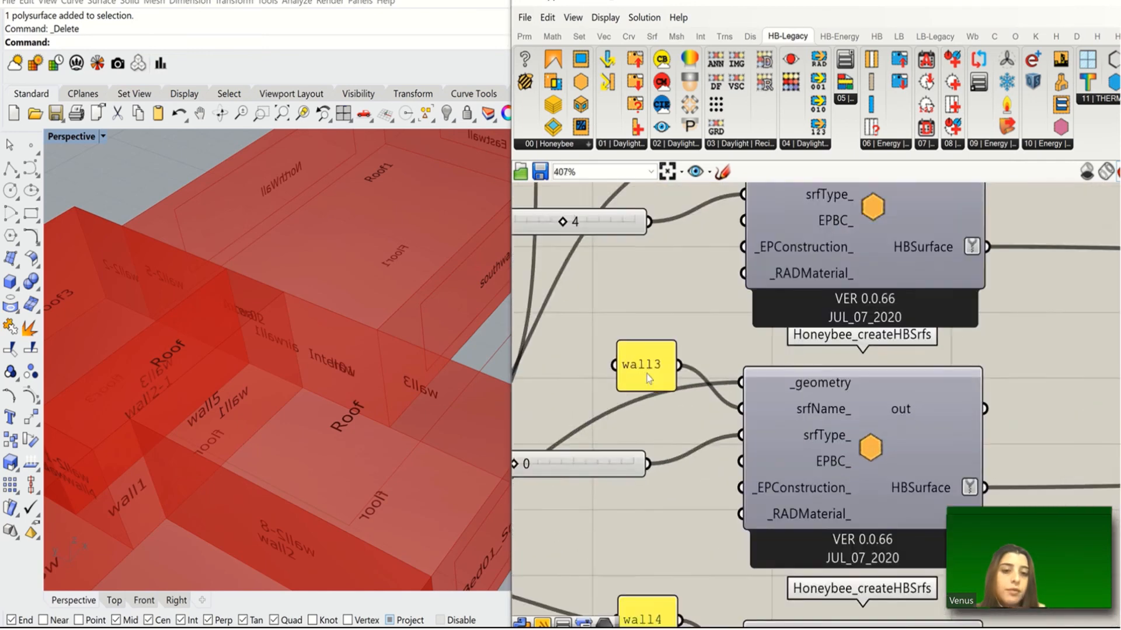
click(657, 374)
double_click(656, 364)
click(666, 343)
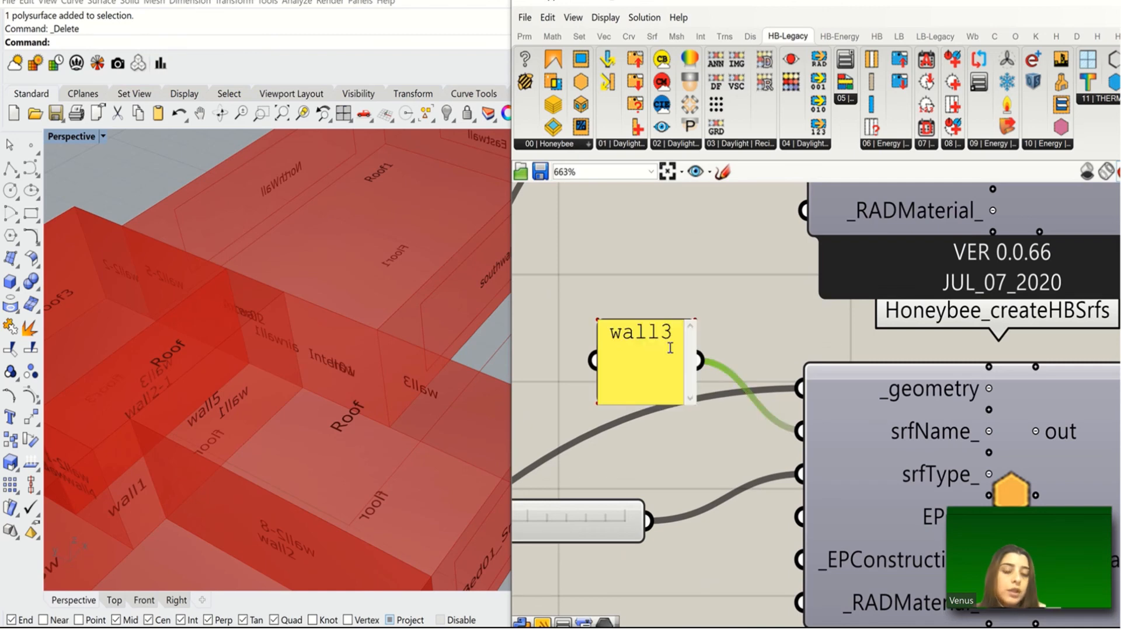
text(0)
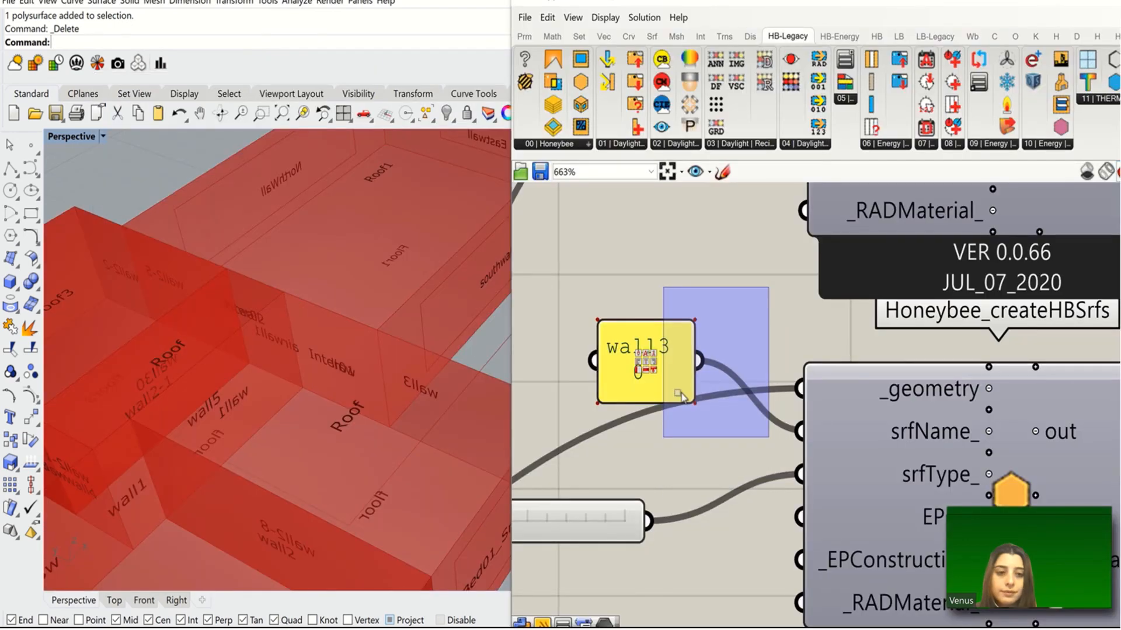
scroll(666, 361, down, 5)
scroll(666, 362, down, 8)
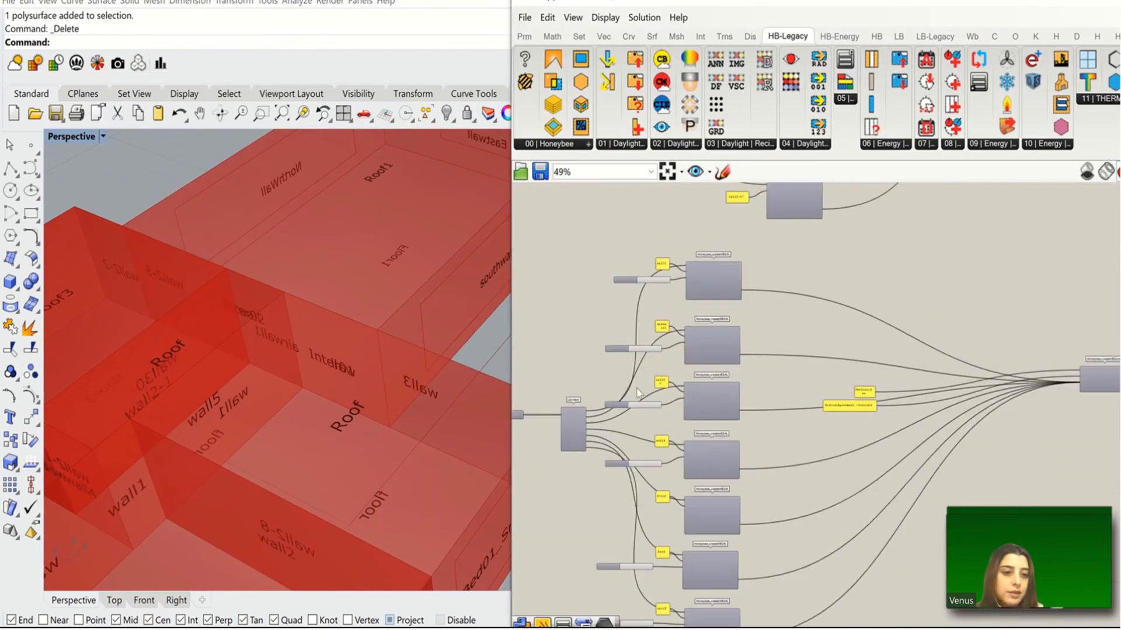
Return to the Run Energy Simulation component and check it for errors after the corridor wall's rename.
right_drag(715, 377, 440, 437)
right_drag(926, 415, 593, 495)
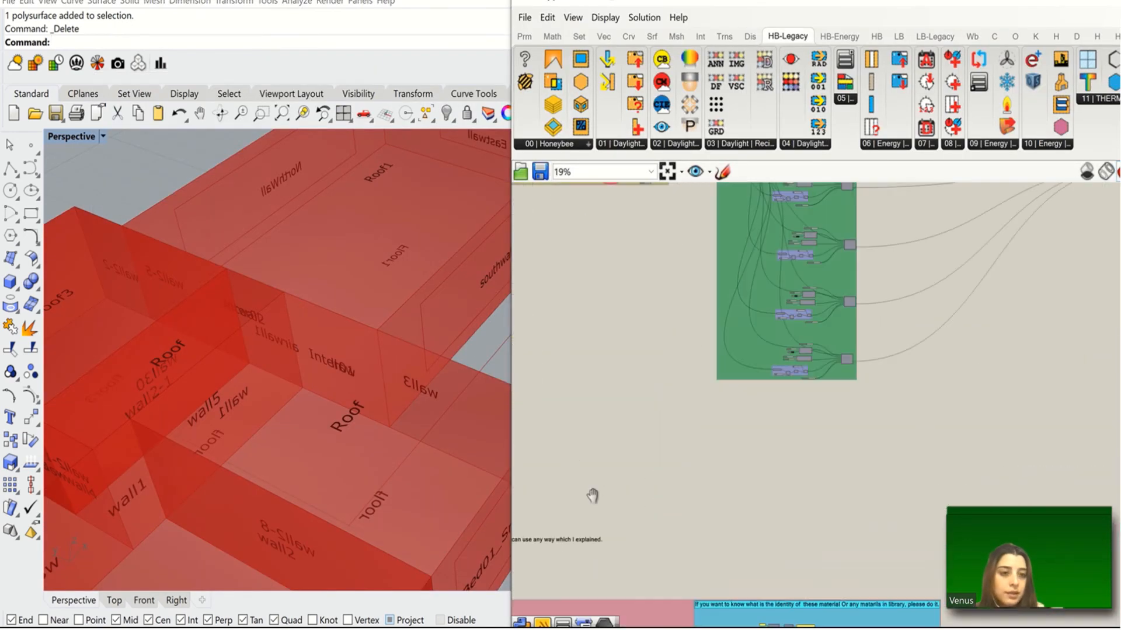
right_drag(1080, 324, 865, 418)
right_drag(987, 360, 820, 426)
scroll(928, 334, up, 5)
scroll(859, 331, up, 7)
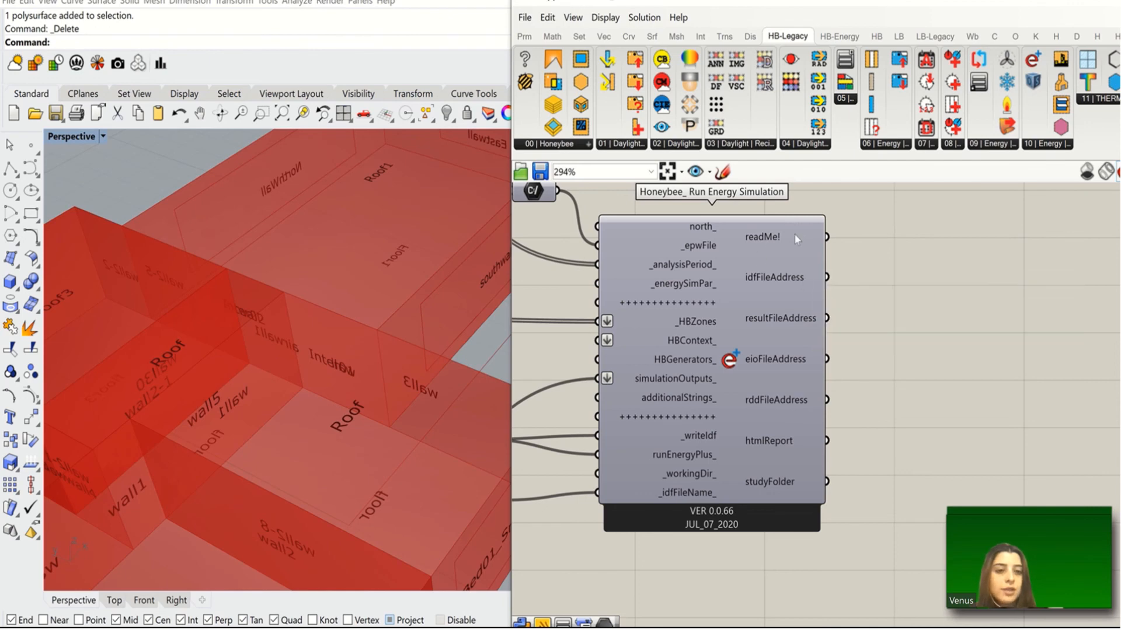
mouse_move(792, 234)
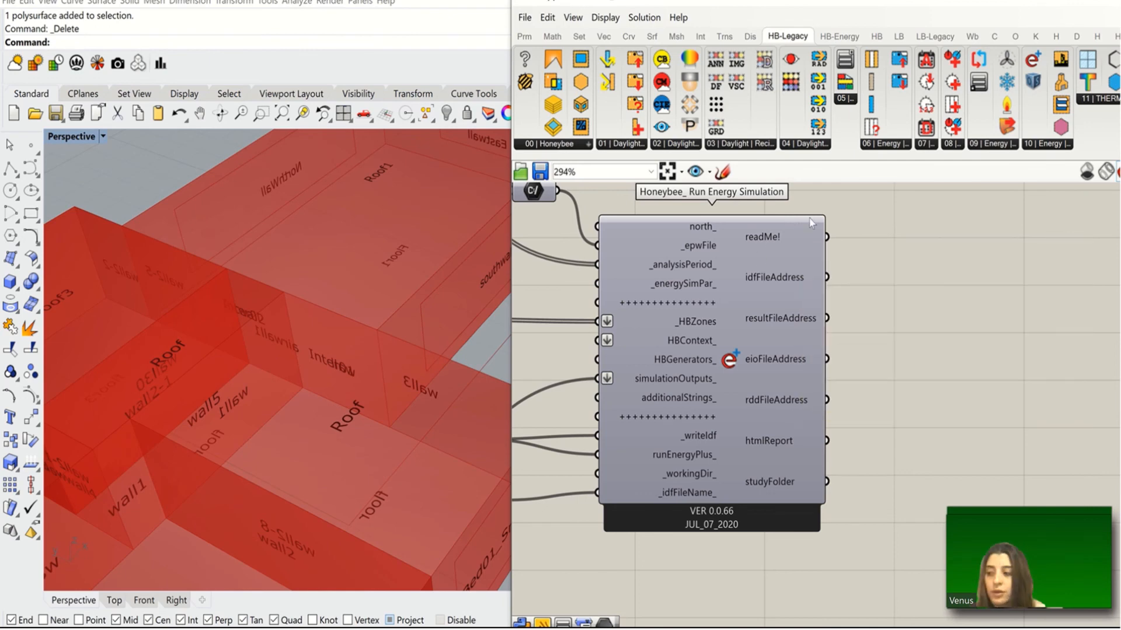